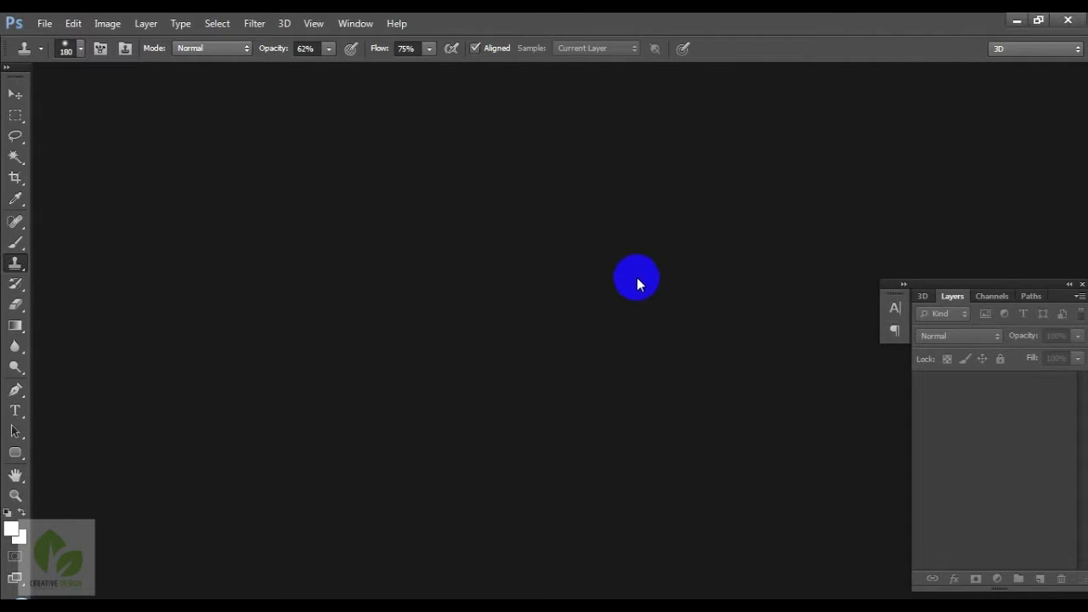
# Step: Open anh-dep-gir;.jpg from the 2222 folder via File > Open
pyautogui.click(44, 23)
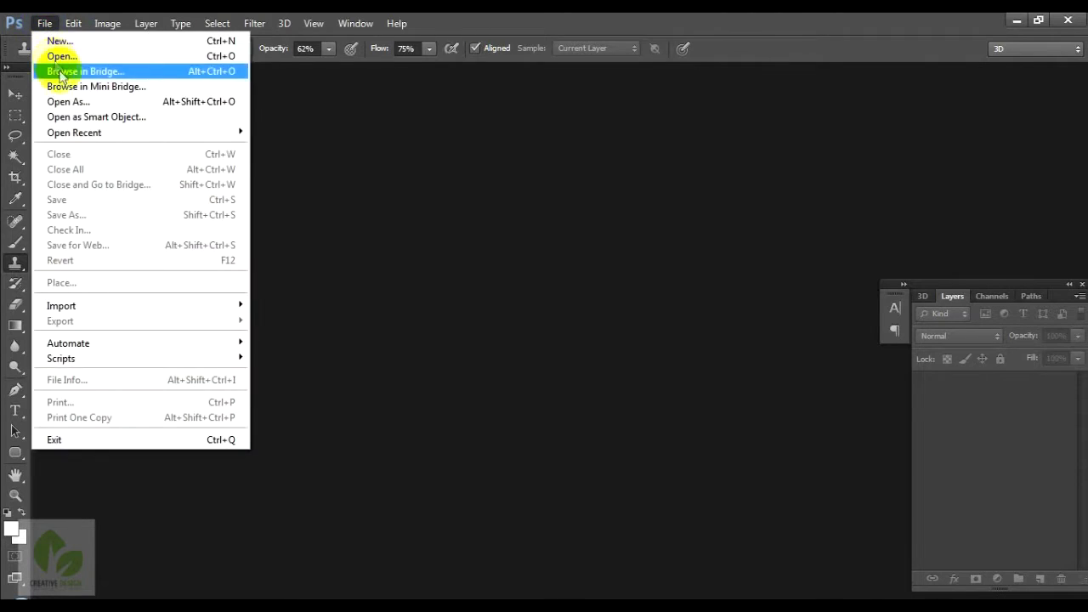
pyautogui.click(46, 53)
pyautogui.click(462, 183)
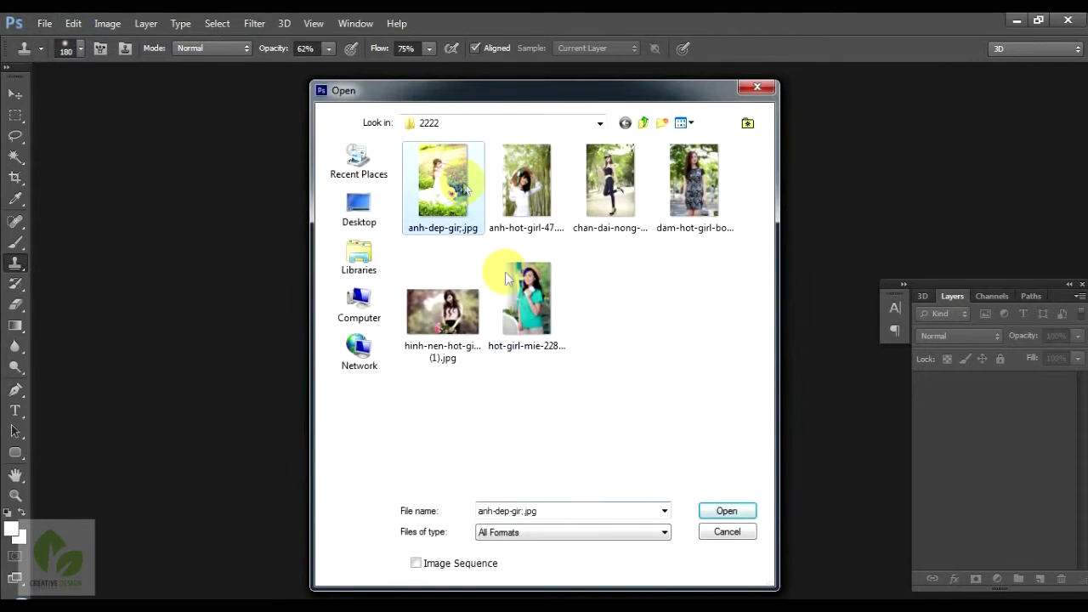
pyautogui.click(729, 512)
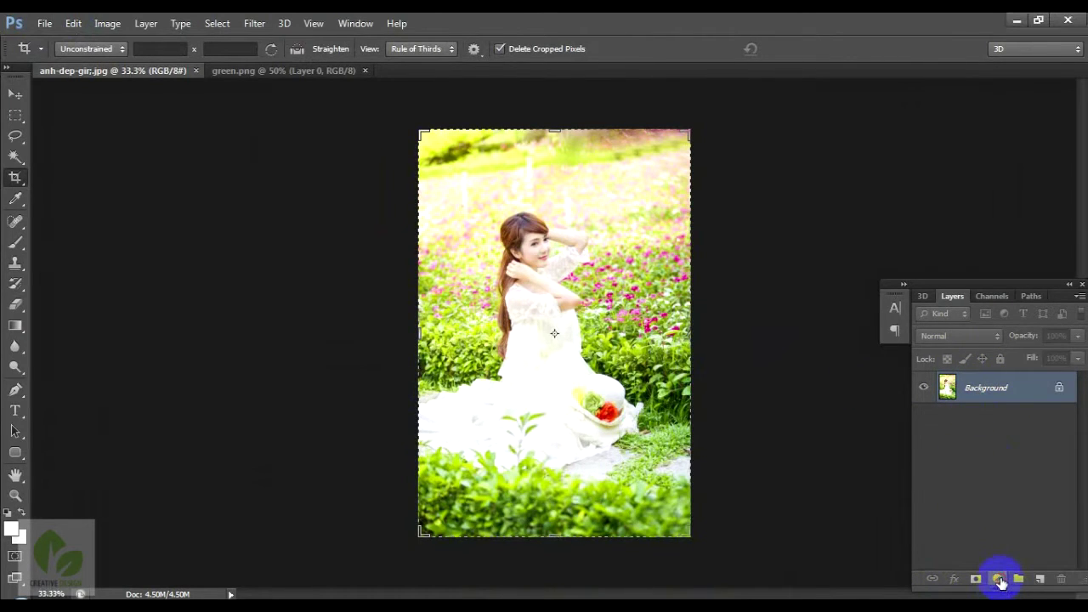
# Step: Add a Levels adjustment layer with the midtone slider set to 0.84
pyautogui.click(999, 586)
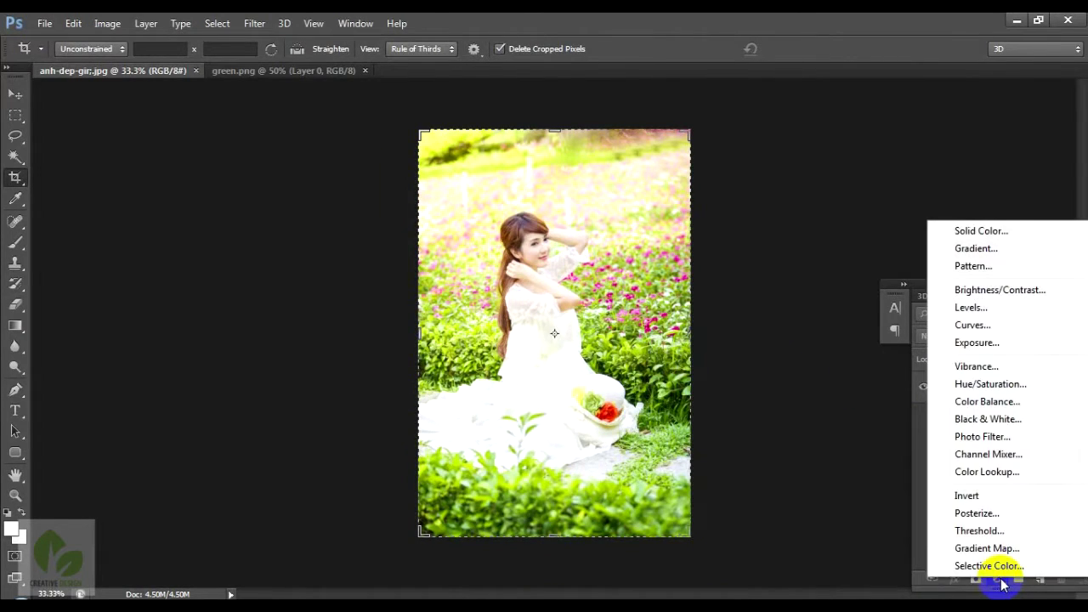
pyautogui.click(986, 311)
pyautogui.moveTo(442, 176)
pyautogui.mouseDown()
pyautogui.moveTo(207, 133)
pyautogui.moveTo(220, 135)
pyautogui.mouseUp()
pyautogui.moveTo(279, 308)
pyautogui.mouseDown()
pyautogui.moveTo(262, 307)
pyautogui.moveTo(284, 310)
pyautogui.mouseUp()
pyautogui.moveTo(214, 304); pyautogui.dragTo(224, 308)
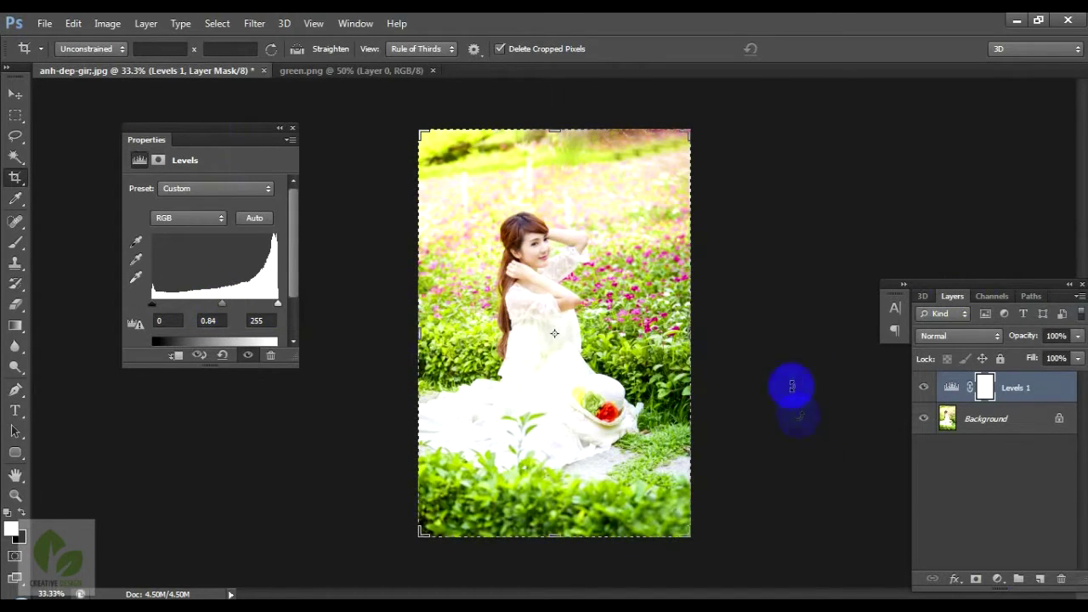
pyautogui.click(802, 381)
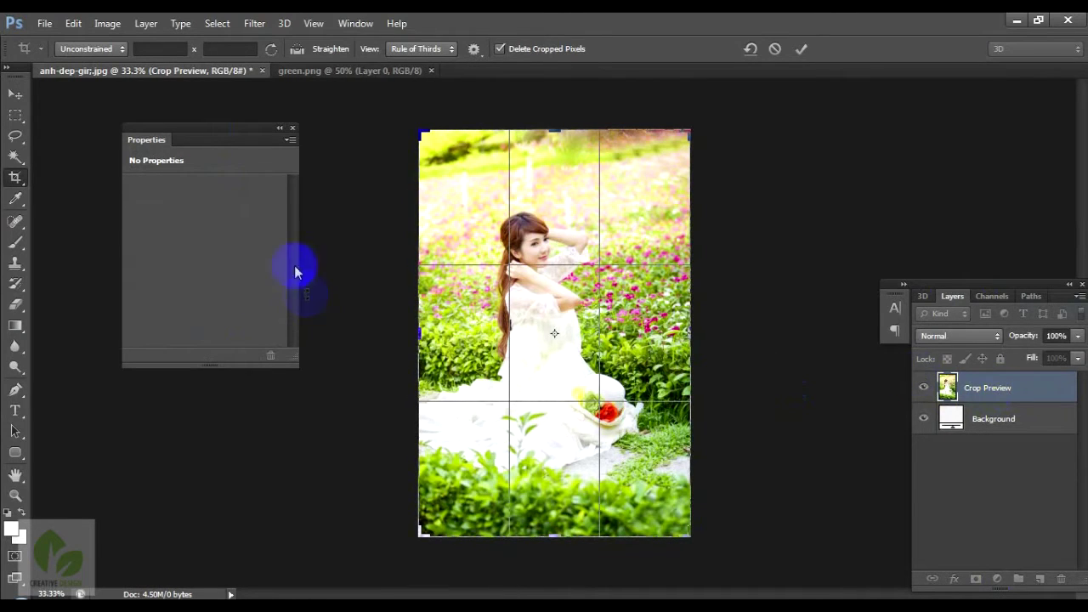
pyautogui.click(292, 129)
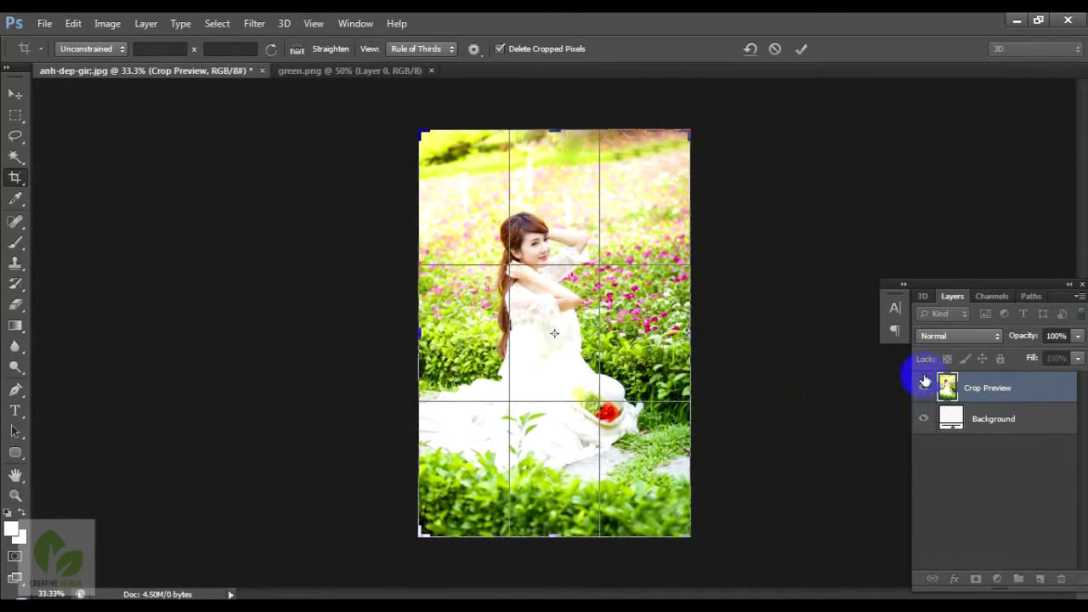
# Step: Exit the crop preview, choosing Don't Crop to keep the photo uncropped
pyautogui.click(15, 93)
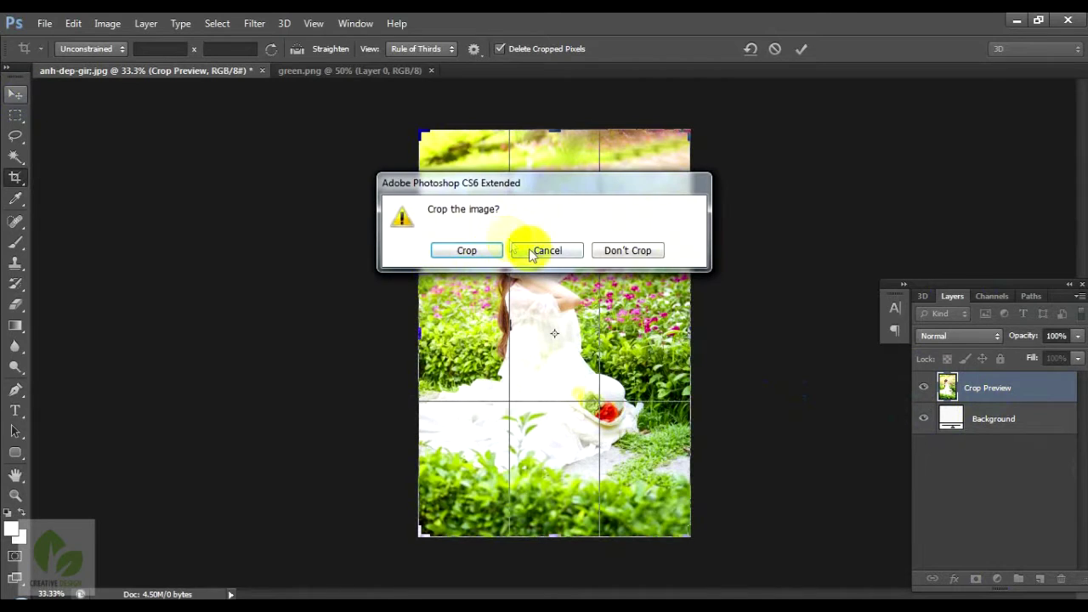
pyautogui.click(520, 250)
pyautogui.click(15, 94)
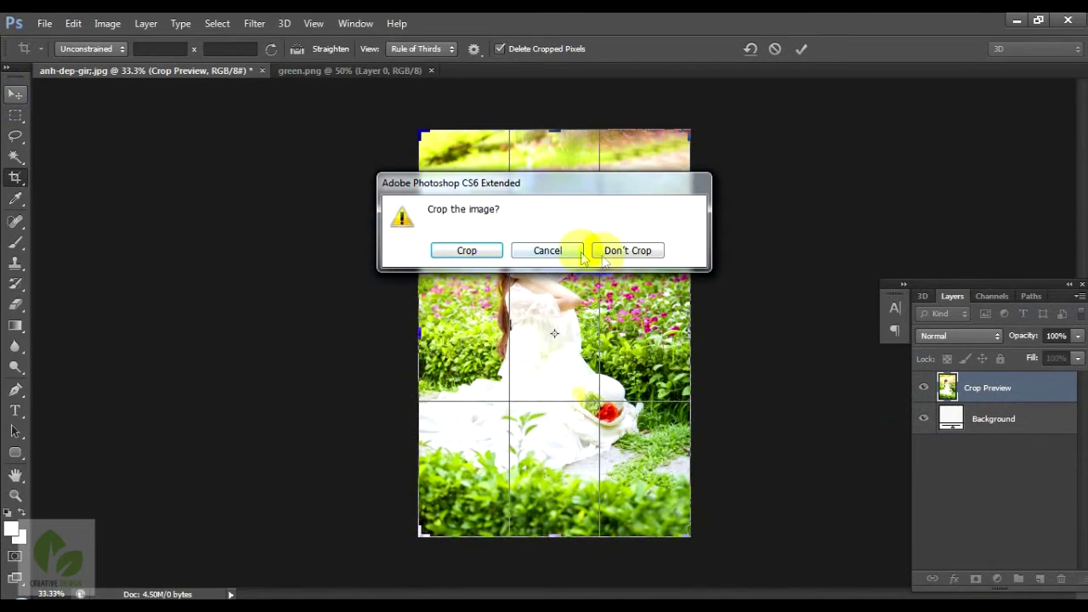
pyautogui.click(623, 254)
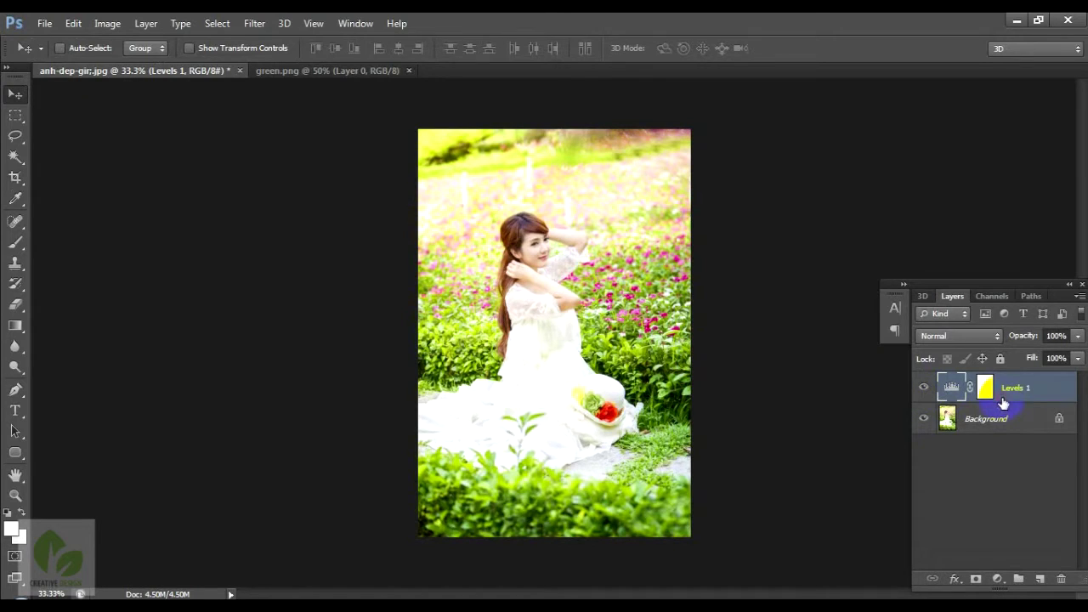
pyautogui.click(999, 580)
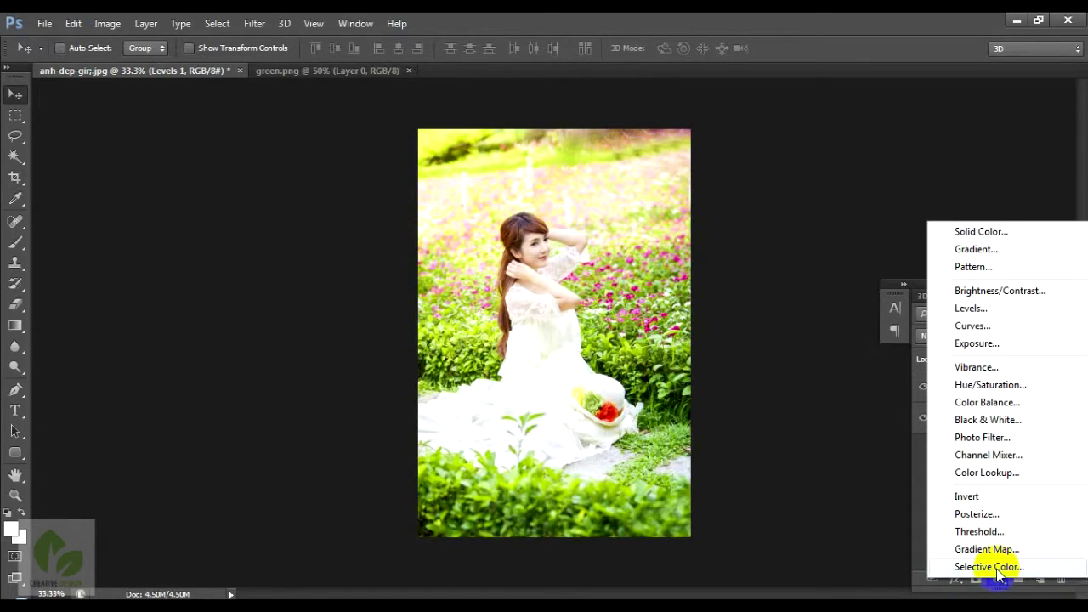
pyautogui.click(180, 25)
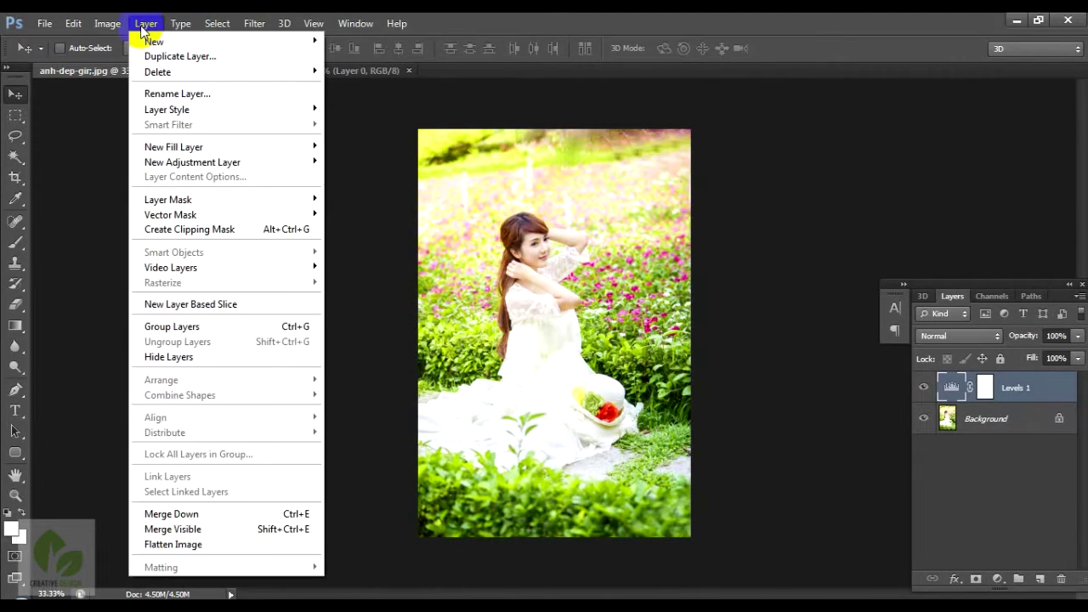
pyautogui.moveTo(254, 23)
pyautogui.click(1041, 397)
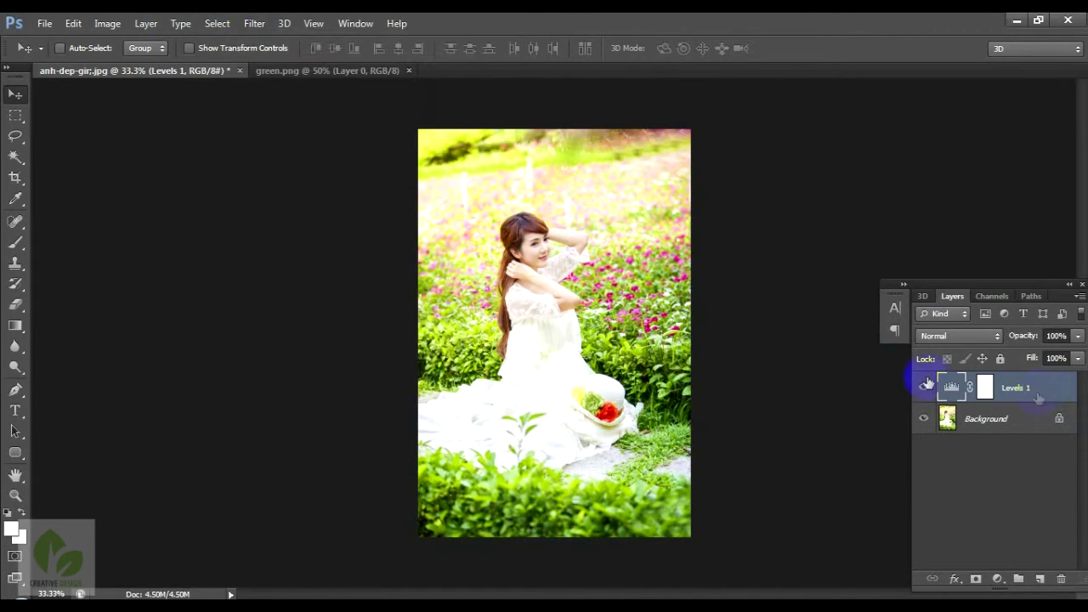
# Step: Add Layer 1 above Levels 1 and fill it with solid black
pyautogui.click(1040, 581)
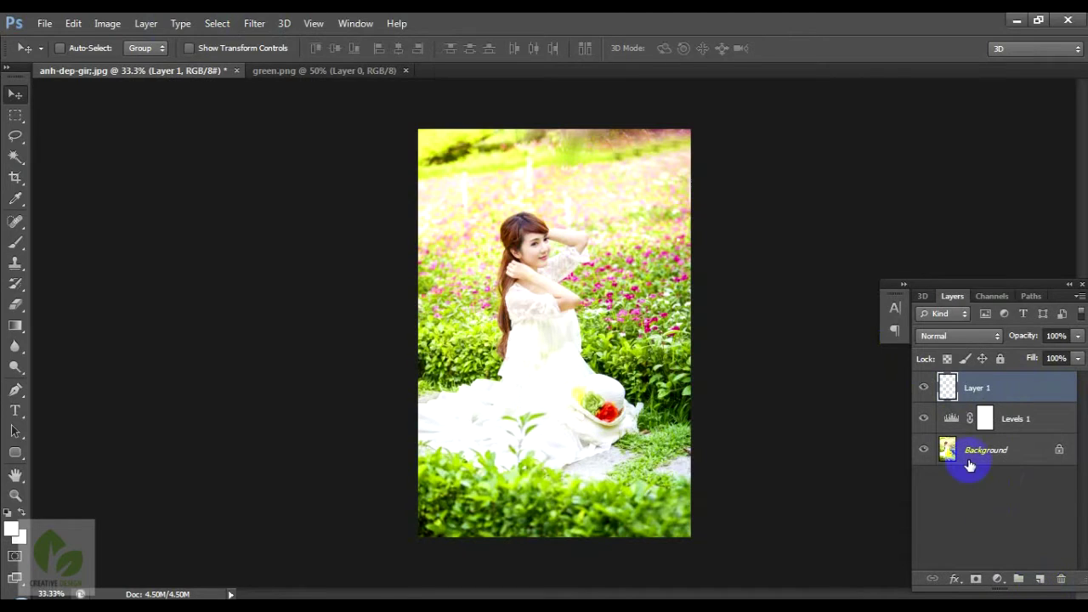
pyautogui.click(12, 529)
pyautogui.moveTo(620, 365)
pyautogui.mouseDown()
pyautogui.moveTo(583, 333)
pyautogui.moveTo(506, 380)
pyautogui.moveTo(504, 408)
pyautogui.mouseUp()
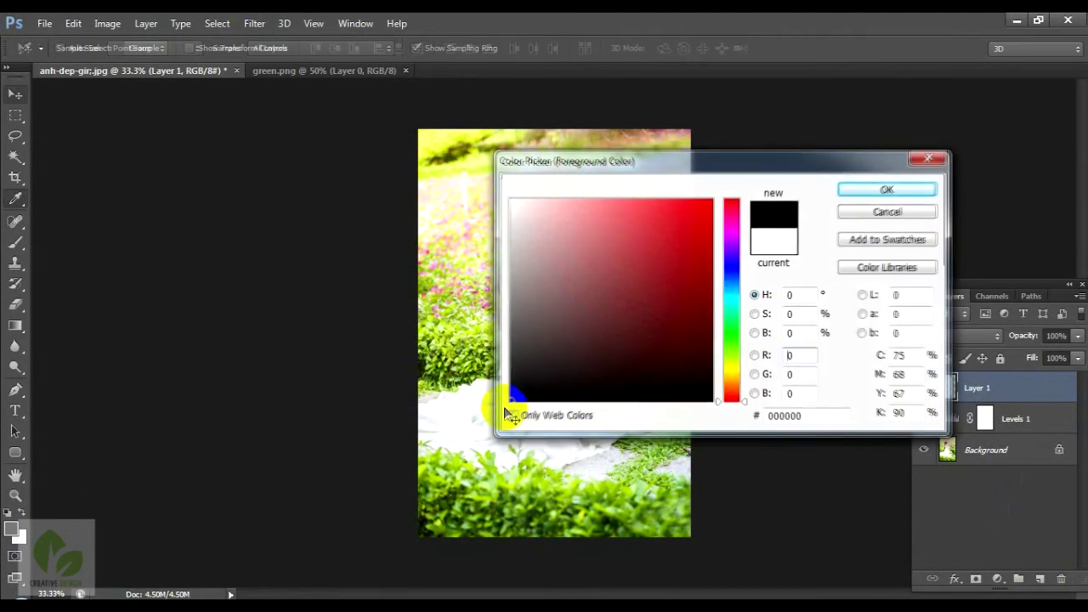
pyautogui.press('Return')
pyautogui.hotkey('alt', 'BackSpace')
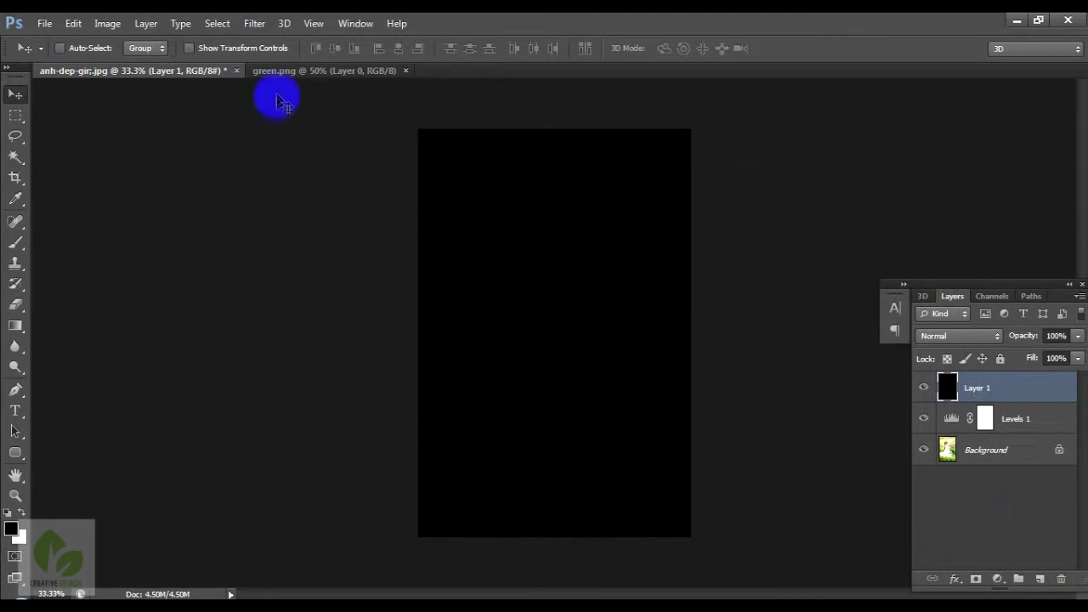
pyautogui.click(249, 23)
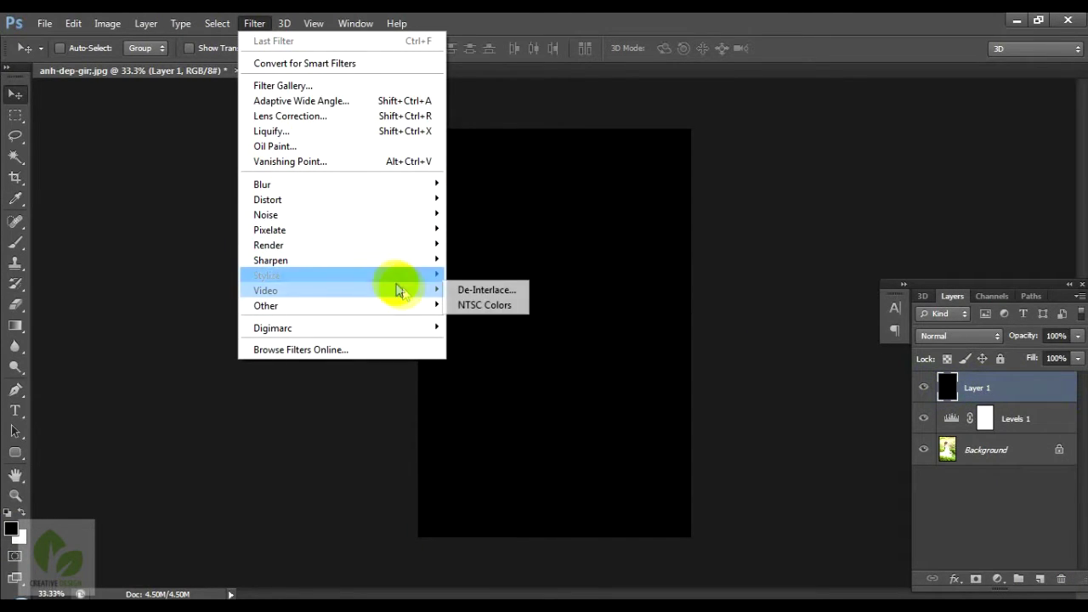
pyautogui.moveTo(269, 245)
pyautogui.click(505, 305)
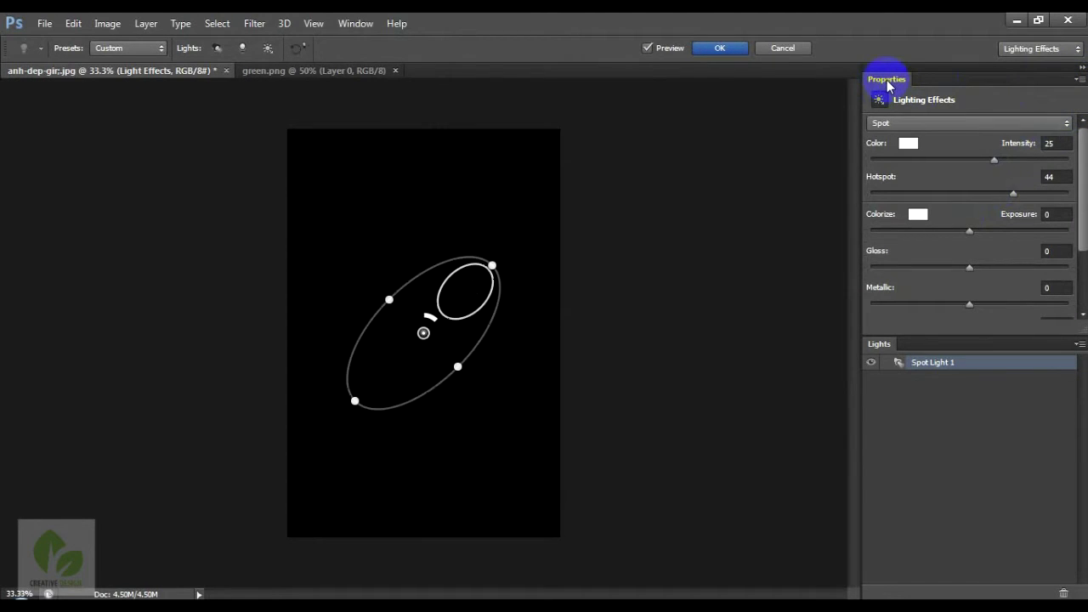
pyautogui.rightClick(887, 83)
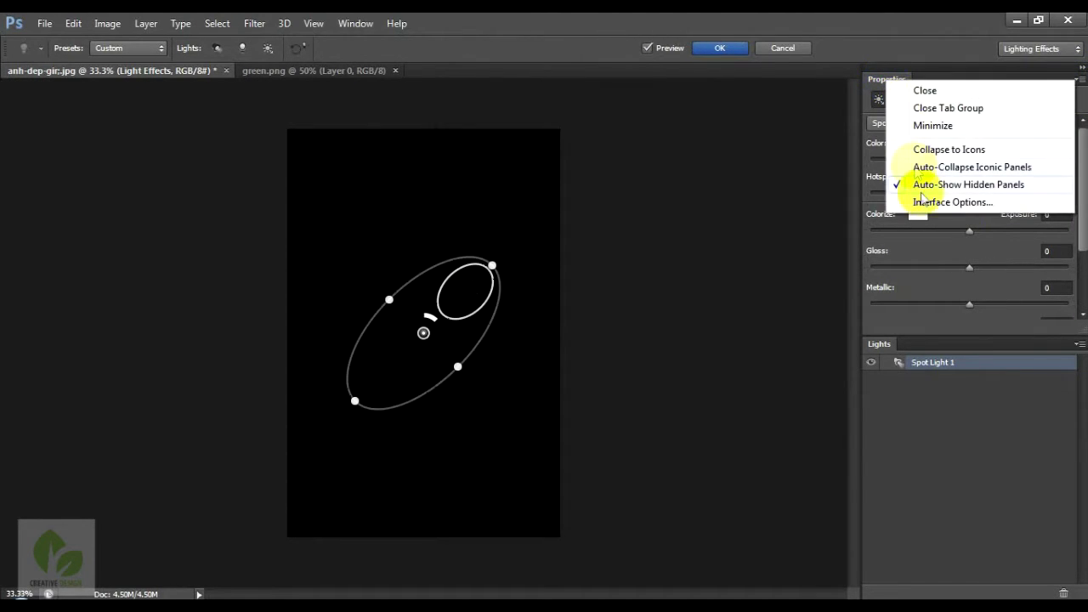
pyautogui.click(935, 108)
pyautogui.moveTo(918, 119)
pyautogui.mouseDown()
pyautogui.moveTo(893, 102)
pyautogui.moveTo(1057, 96)
pyautogui.mouseUp()
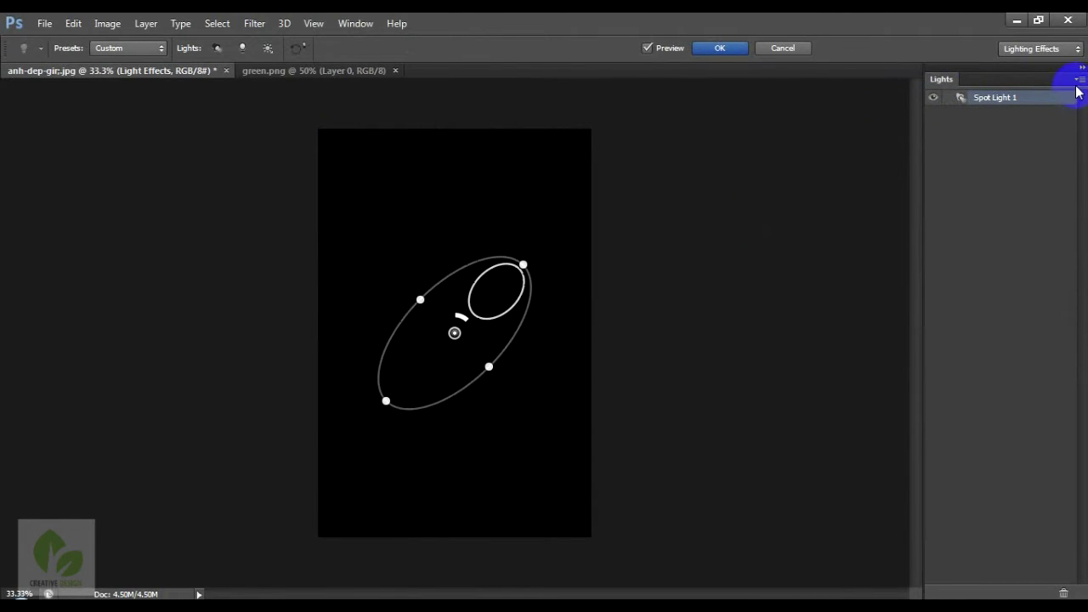
pyautogui.click(1079, 79)
pyautogui.click(940, 82)
pyautogui.moveTo(940, 85); pyautogui.dragTo(340, 146)
pyautogui.press('Return')
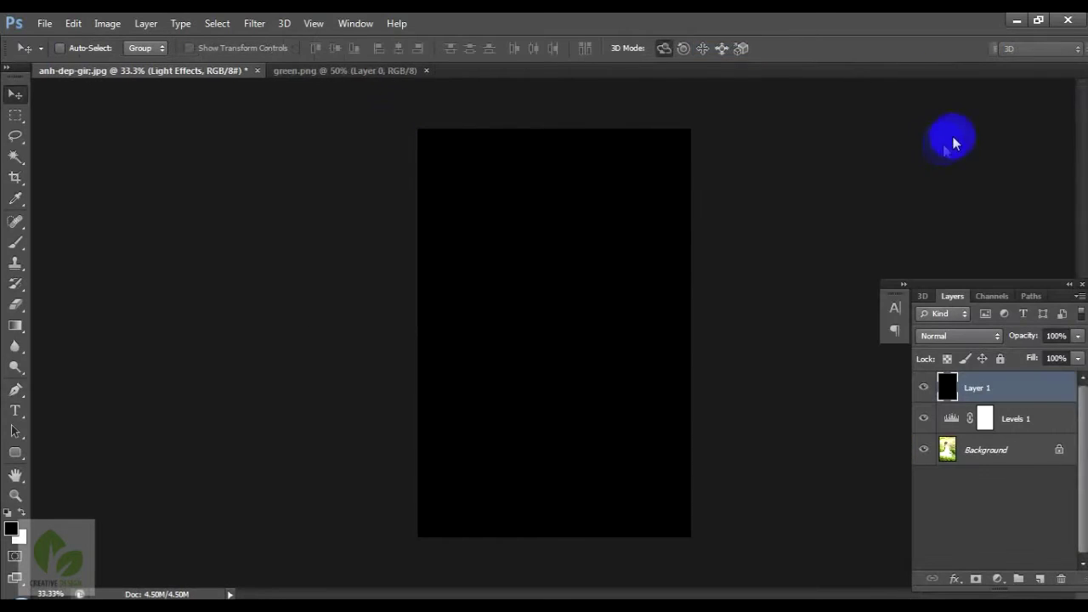
pyautogui.click(254, 24)
pyautogui.moveTo(269, 245)
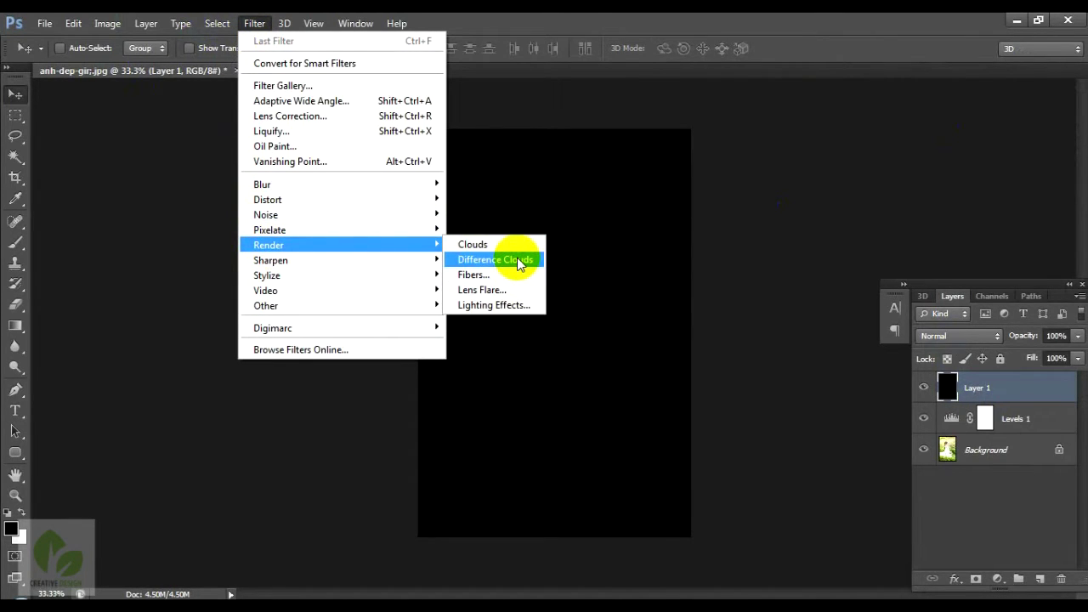
pyautogui.click(498, 305)
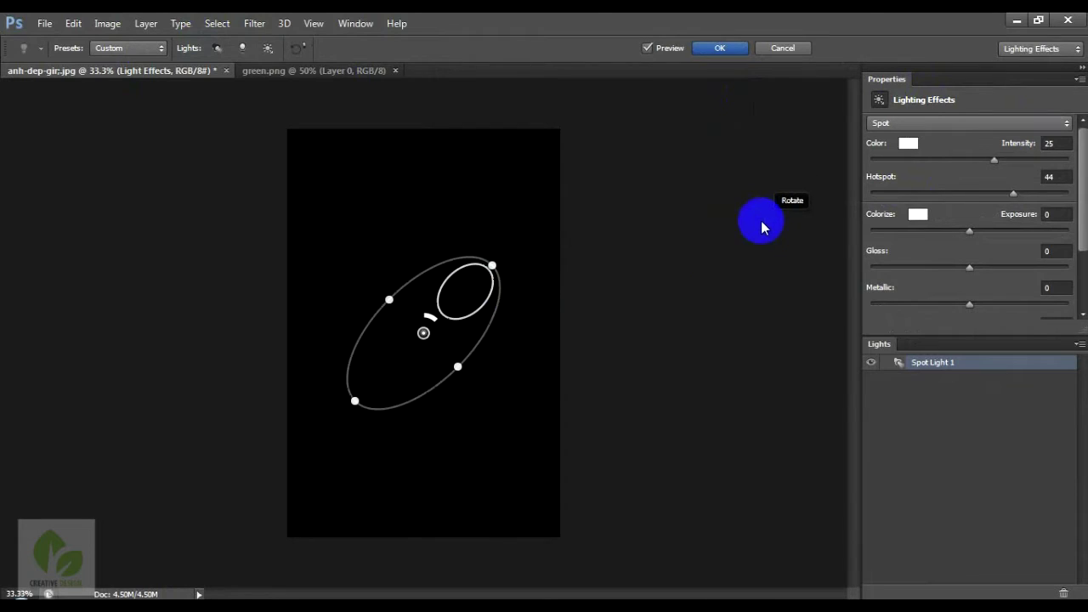
pyautogui.click(340, 24)
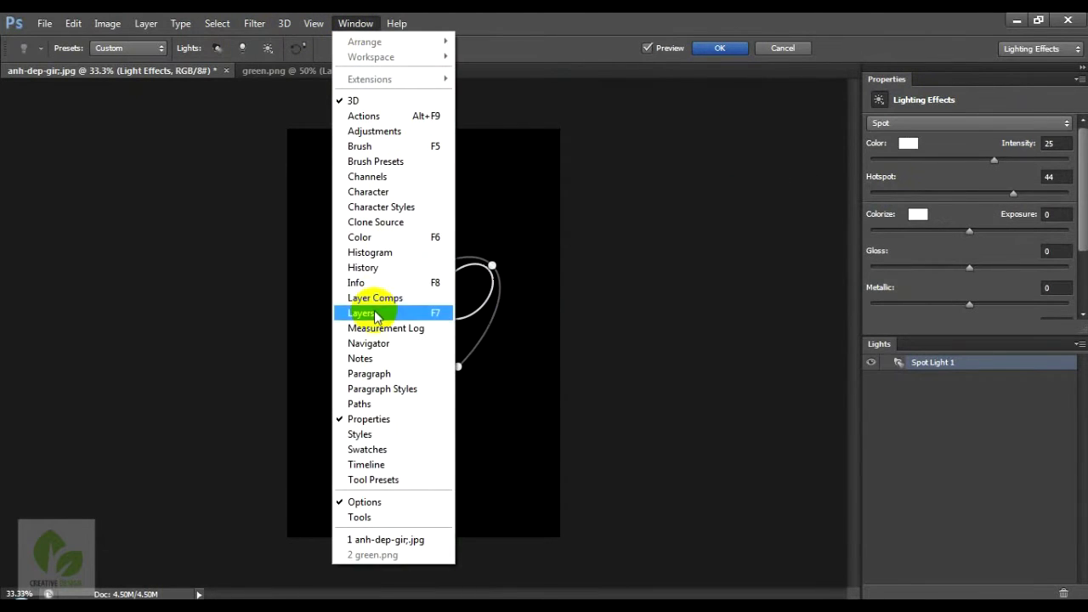
pyautogui.click(366, 267)
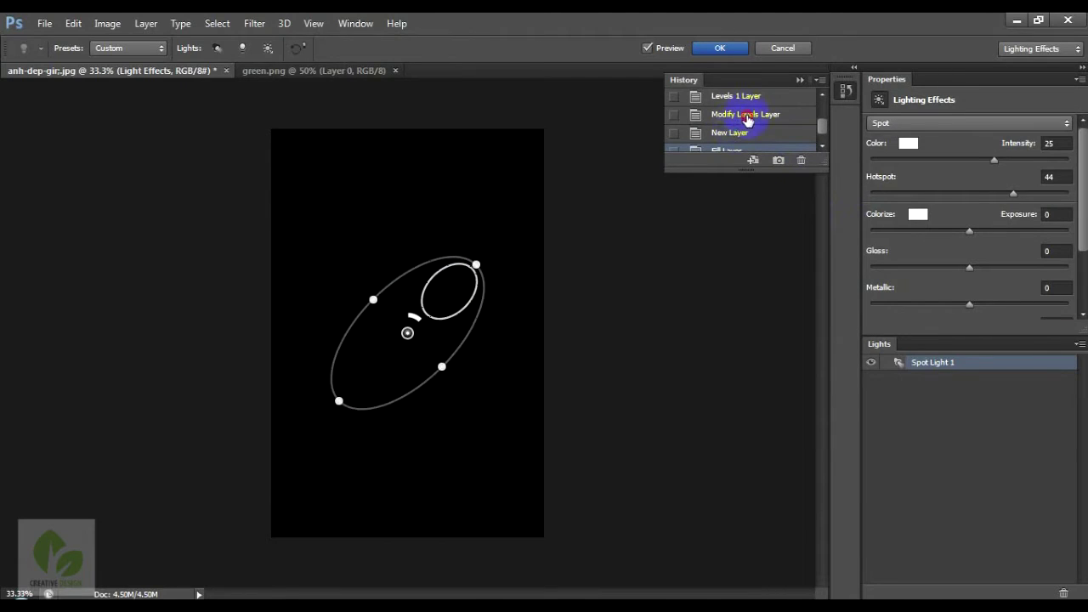
pyautogui.press('Escape')
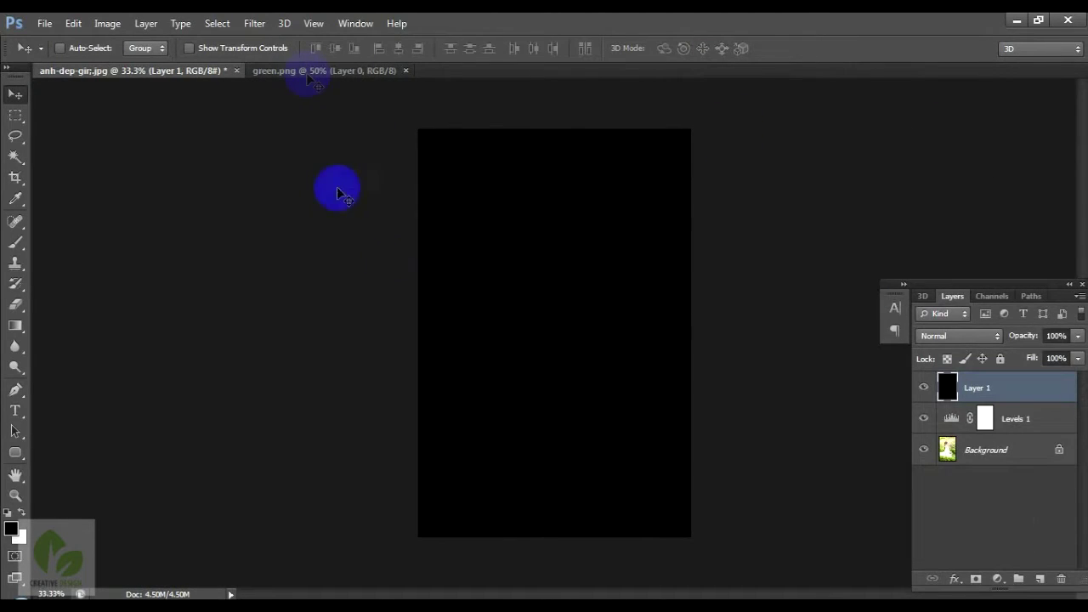
# Step: In Filter > Render > Lens Flare, try 105mm Prime, the flare position and brightness
pyautogui.click(254, 23)
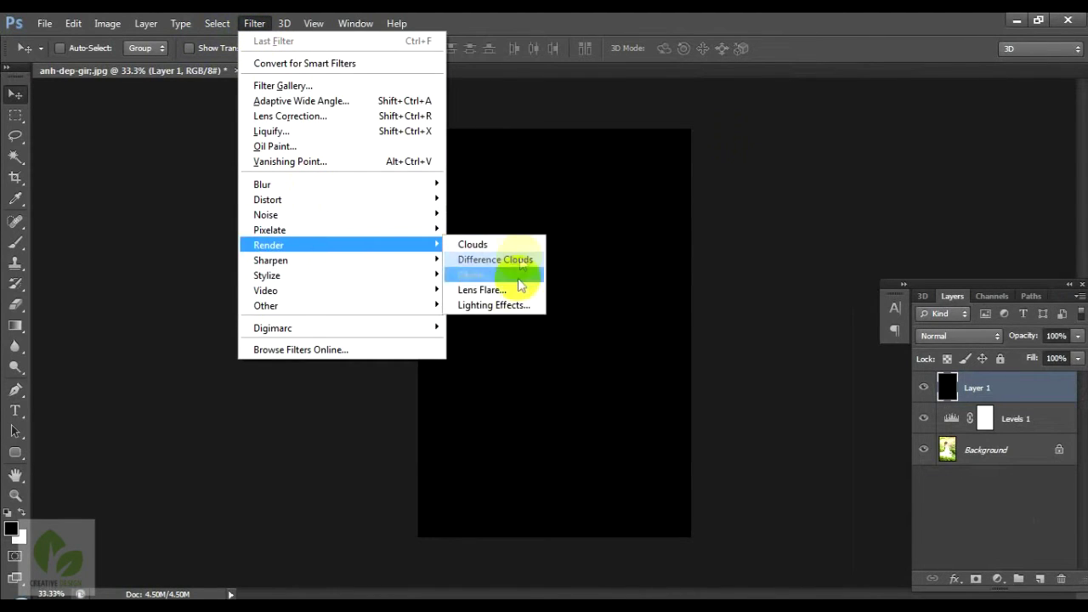
pyautogui.click(498, 286)
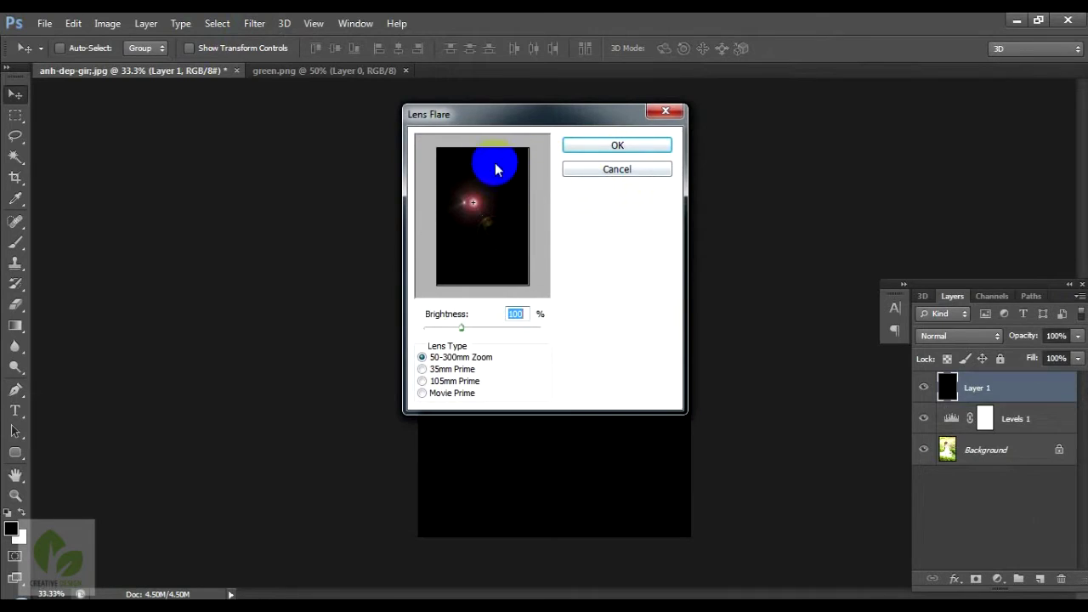
pyautogui.click(433, 371)
pyautogui.click(433, 382)
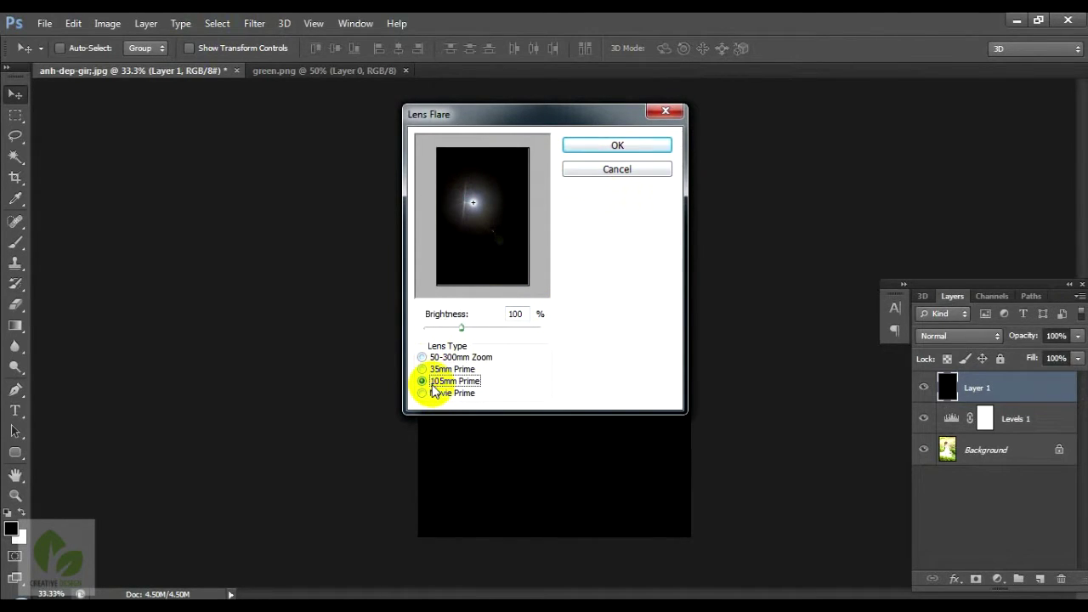
pyautogui.moveTo(472, 202); pyautogui.dragTo(505, 176)
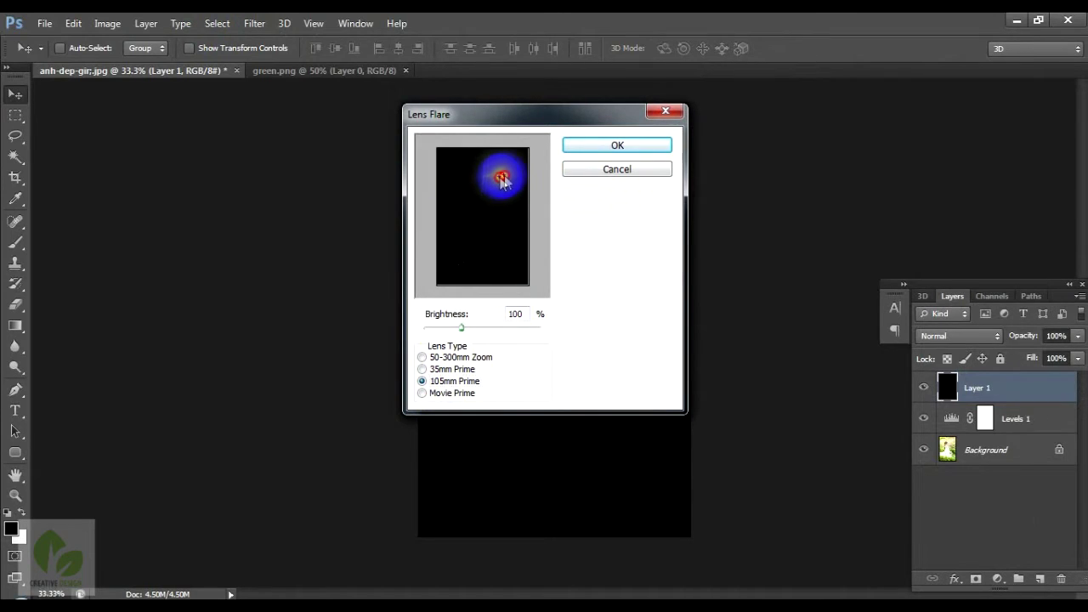
pyautogui.moveTo(461, 328)
pyautogui.mouseDown()
pyautogui.moveTo(486, 329)
pyautogui.moveTo(468, 327)
pyautogui.mouseUp()
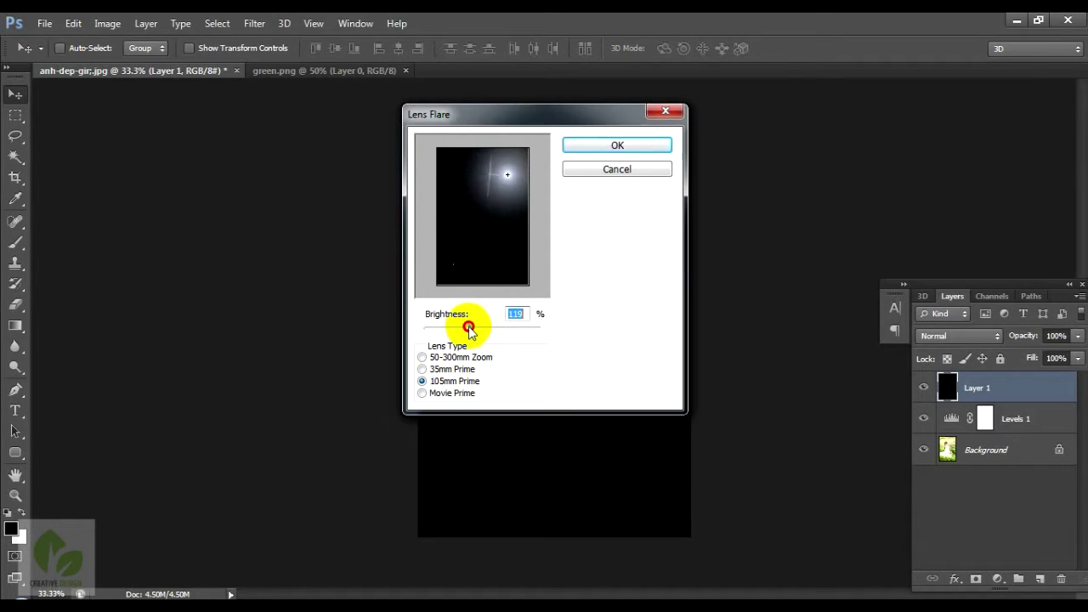
pyautogui.moveTo(468, 328); pyautogui.dragTo(465, 329)
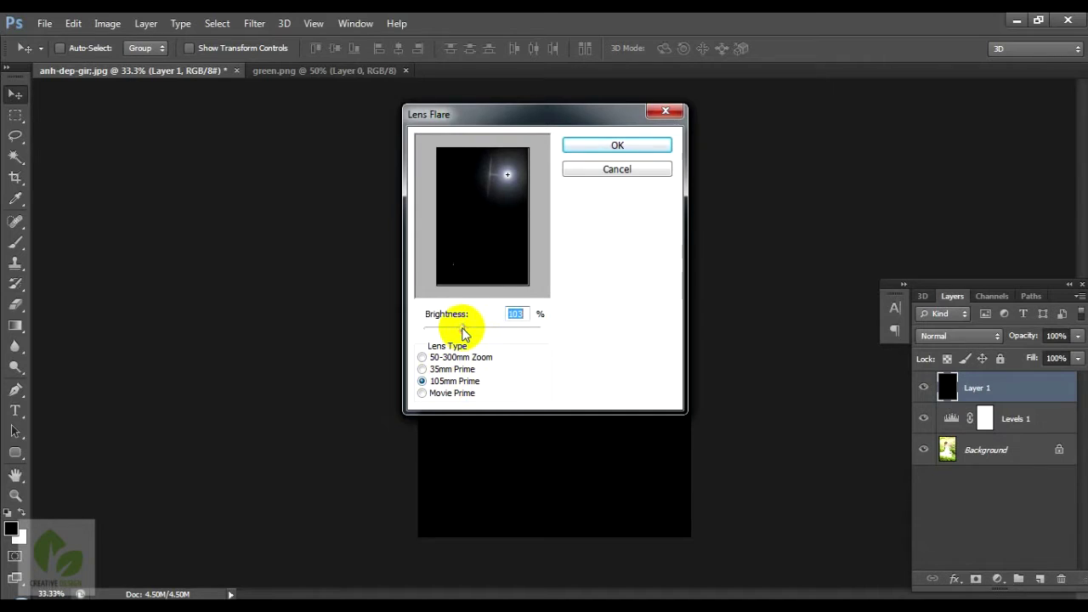
pyautogui.write('10')
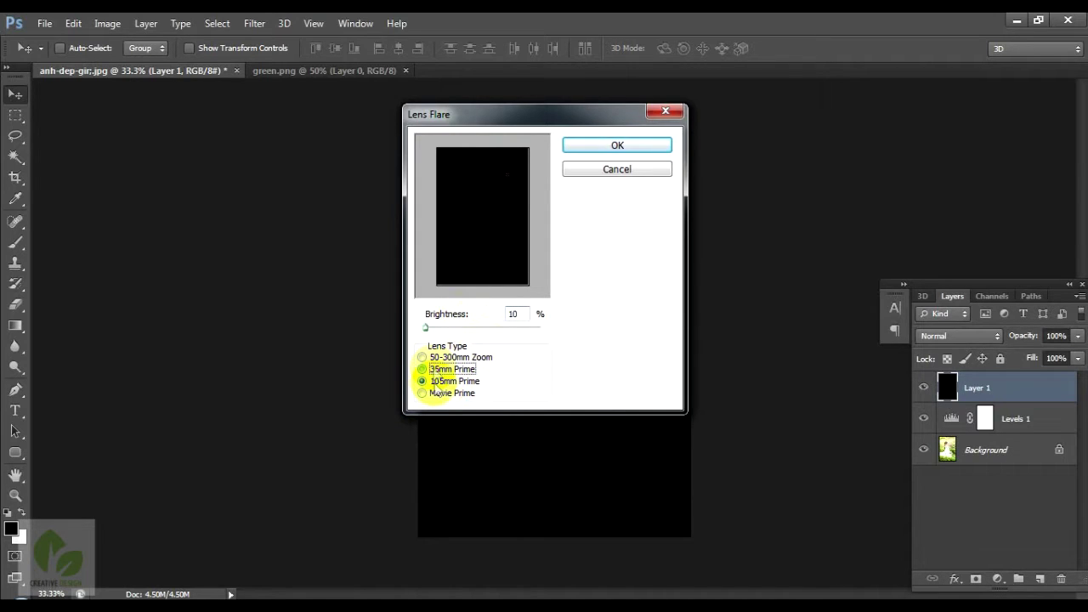
# Step: Settle on 105mm Prime at 100% brightness, centred near the top, and apply
pyautogui.click(432, 393)
pyautogui.click(438, 358)
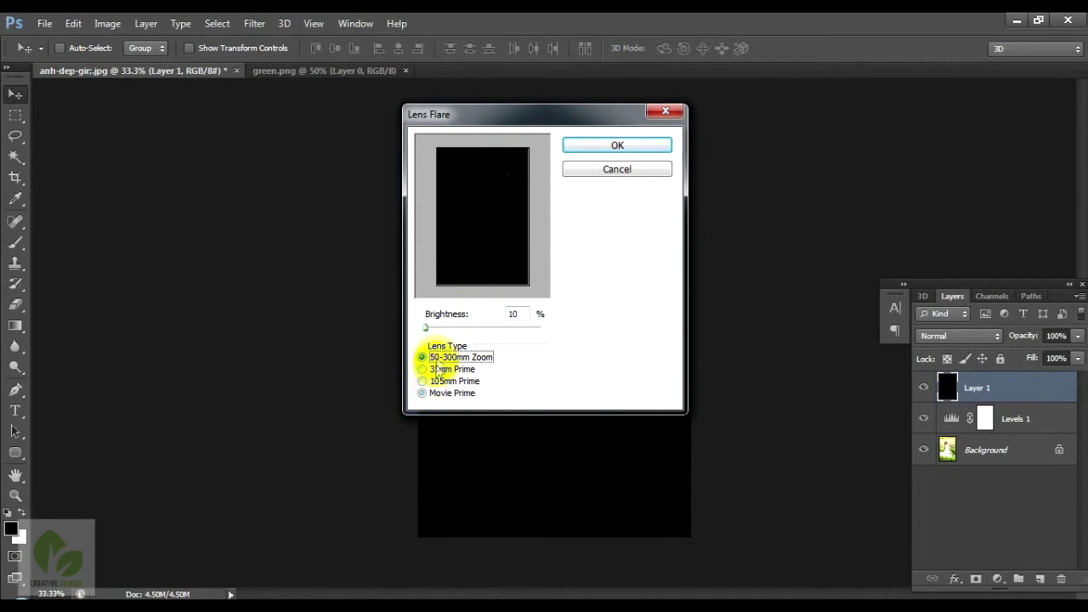
pyautogui.click(435, 381)
pyautogui.click(518, 314)
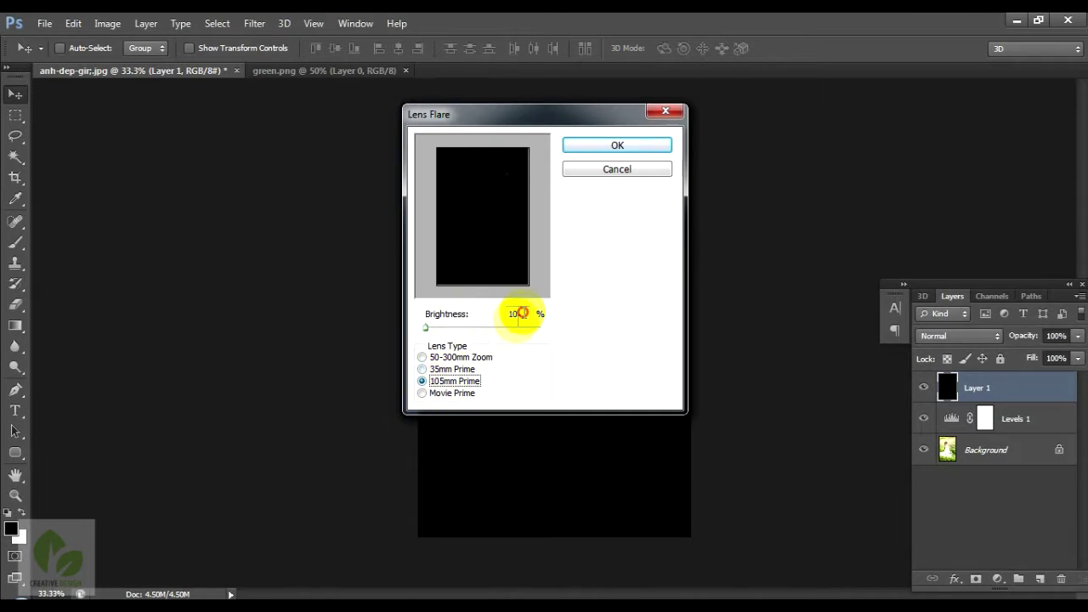
pyautogui.write('0')
pyautogui.click(501, 176)
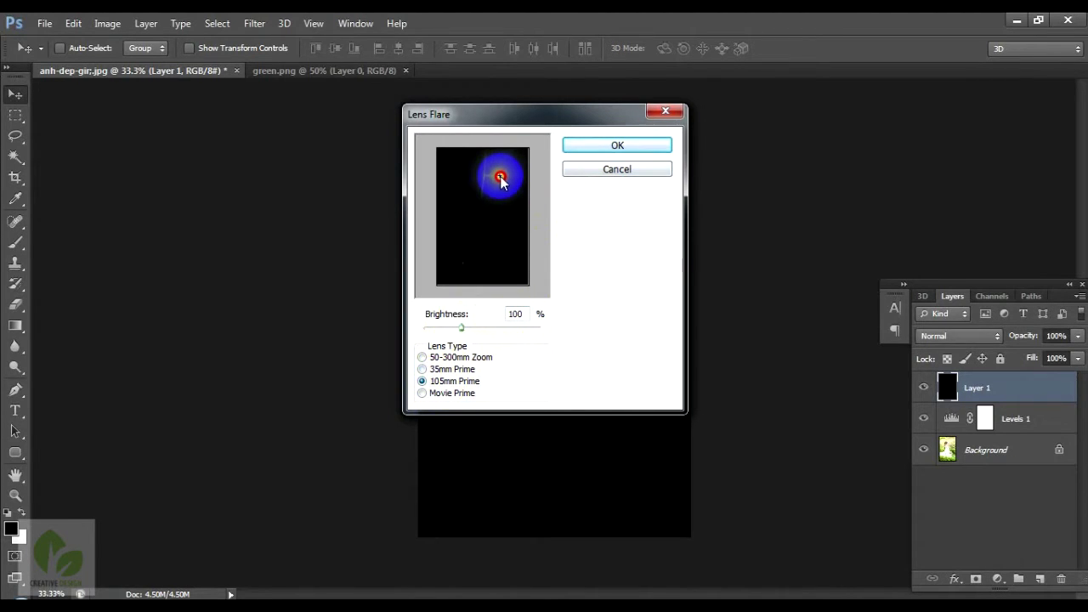
pyautogui.click(618, 145)
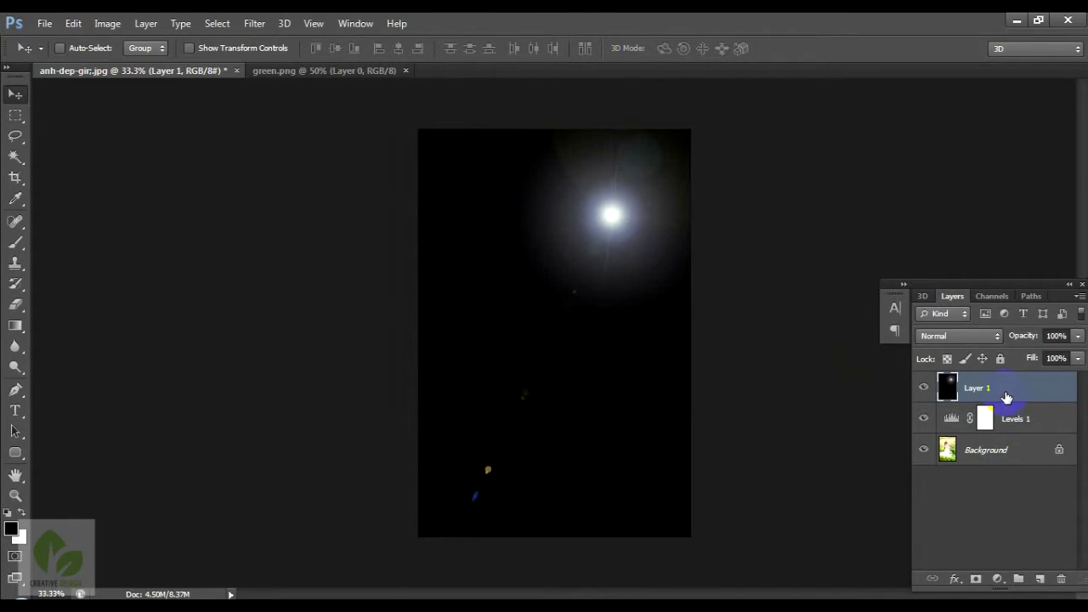
# Step: Toggle Layer 1 and Levels 1 visibility to compare, then show both again
pyautogui.click(923, 388)
pyautogui.click(924, 388)
pyautogui.click(923, 418)
pyautogui.click(924, 391)
pyautogui.click(923, 418)
pyautogui.click(923, 388)
# Step: Set Layer 1's blend mode to Screen and keep it selected
pyautogui.click(942, 335)
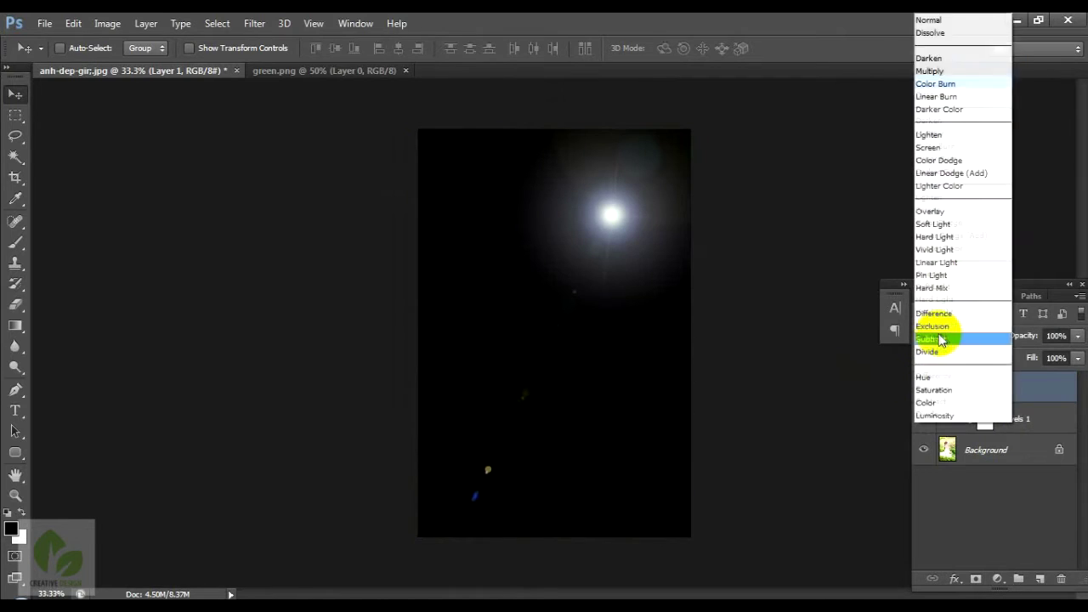
pyautogui.click(928, 146)
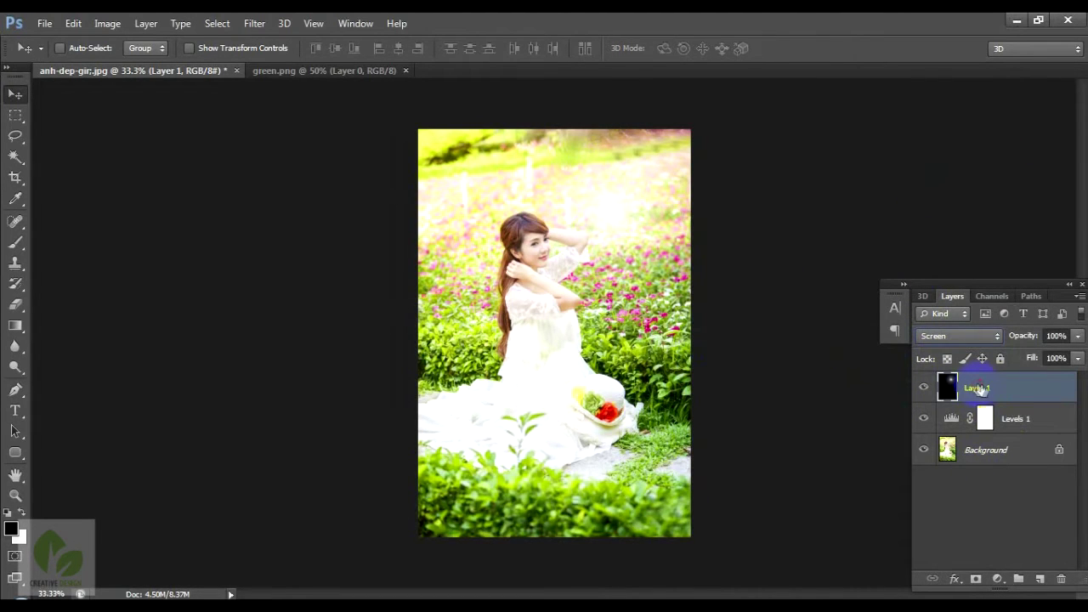
pyautogui.click(1027, 422)
pyautogui.click(1022, 395)
# Step: In green.png, marquee-select the lower-right leaves, trim a corner, and return to the portrait
pyautogui.click(333, 70)
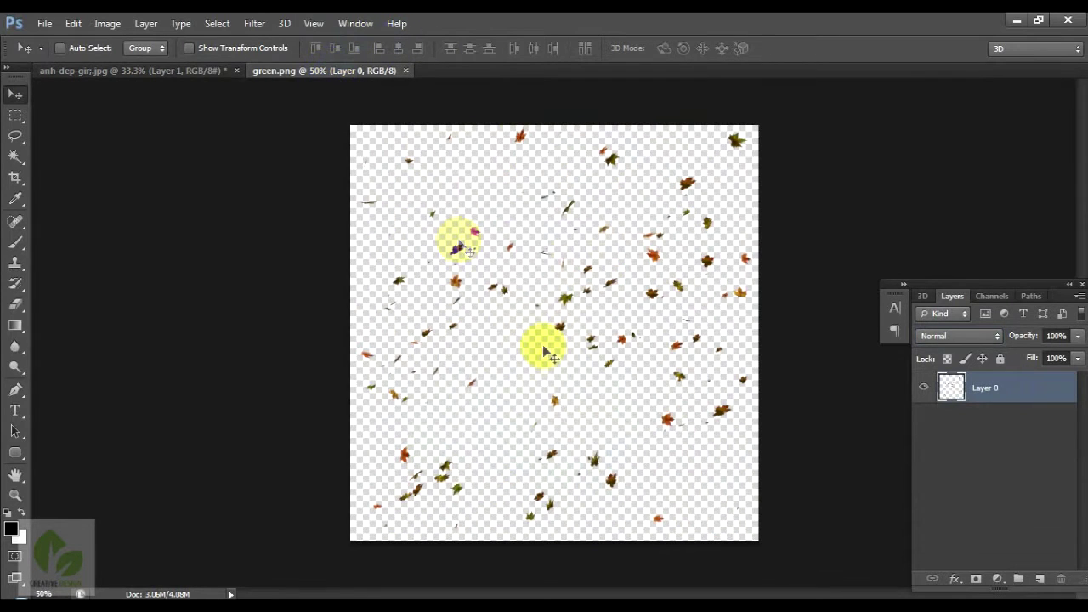
pyautogui.hotkey('ctrl', 'a')
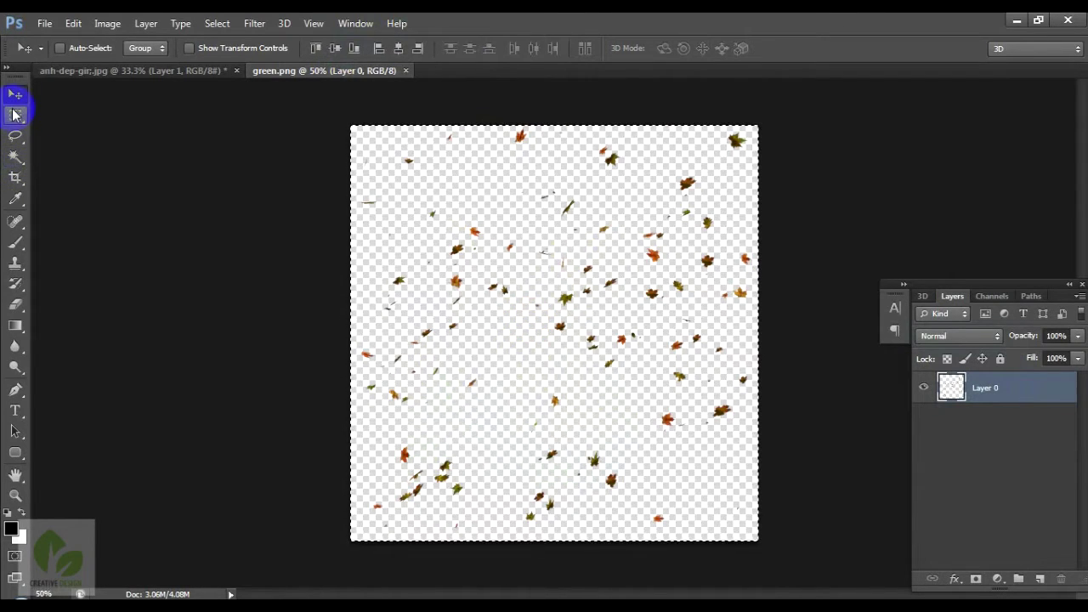
pyautogui.click(15, 114)
pyautogui.click(87, 120)
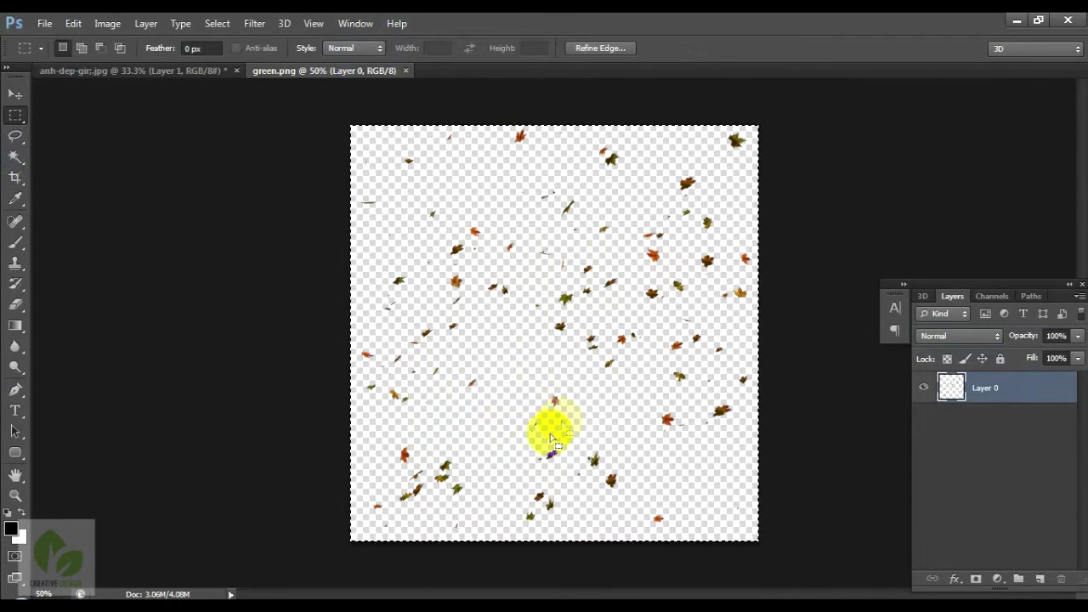
pyautogui.moveTo(481, 389)
pyautogui.mouseDown()
pyautogui.moveTo(612, 513)
pyautogui.moveTo(486, 389)
pyautogui.moveTo(651, 528)
pyautogui.moveTo(643, 534)
pyautogui.mouseUp()
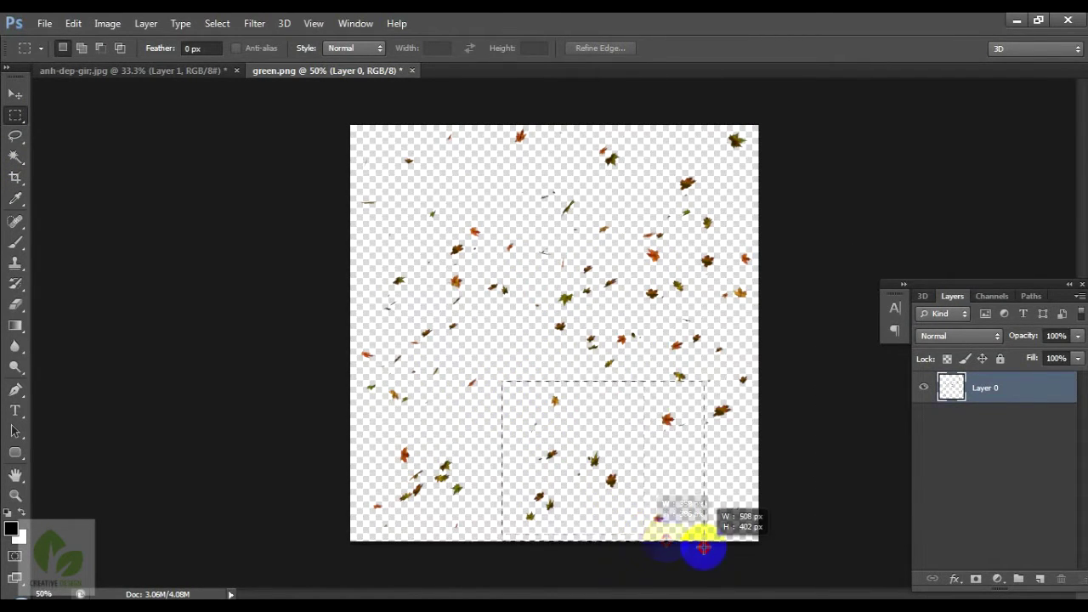
pyautogui.moveTo(643, 534); pyautogui.dragTo(682, 539)
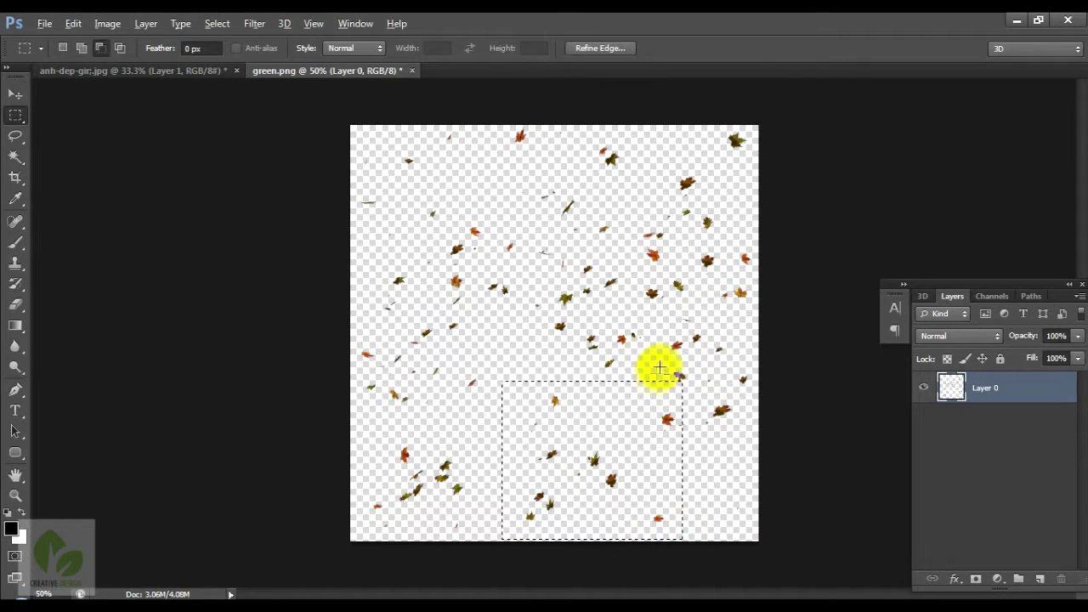
pyautogui.moveTo(661, 367); pyautogui.dragTo(705, 393)
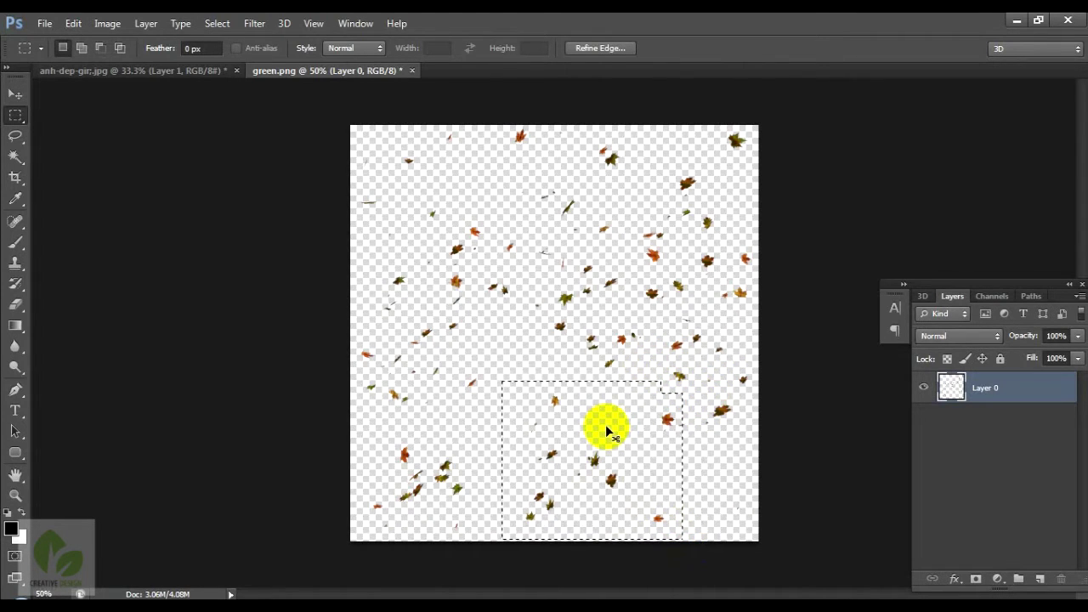
pyautogui.click(213, 75)
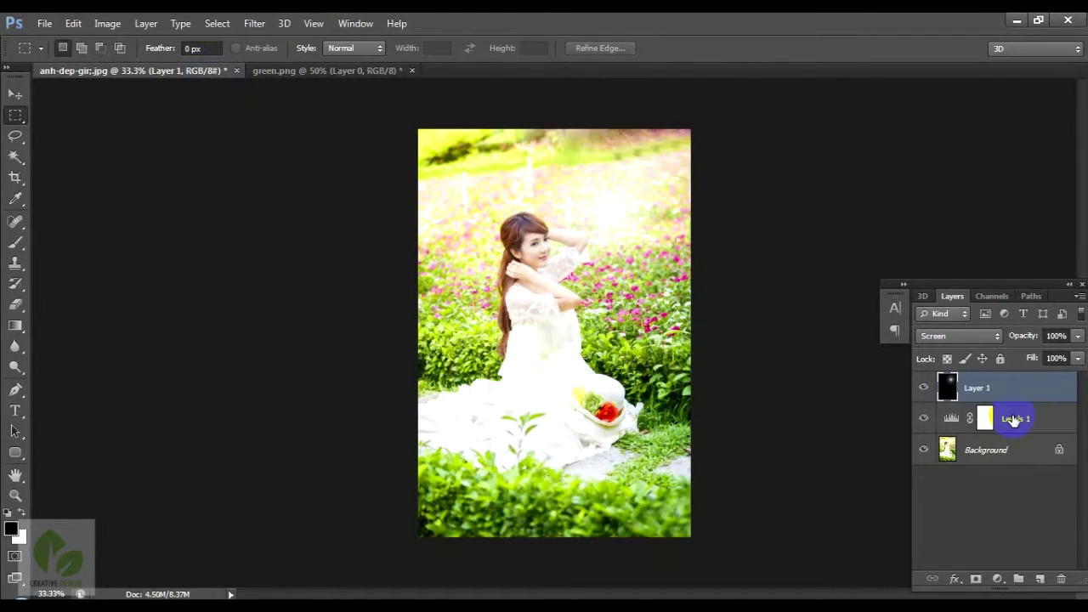
# Step: Add the leaves as Layer 2, rename it 'green', and convert it to a Smart Object
pyautogui.click(1044, 578)
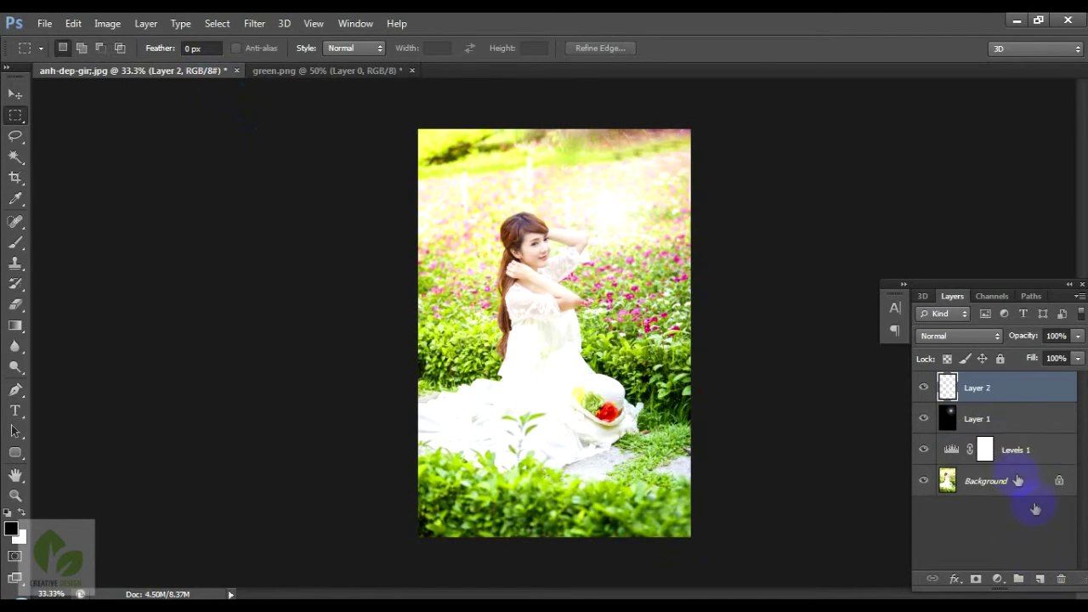
pyautogui.doubleClick(975, 389)
pyautogui.write('green')
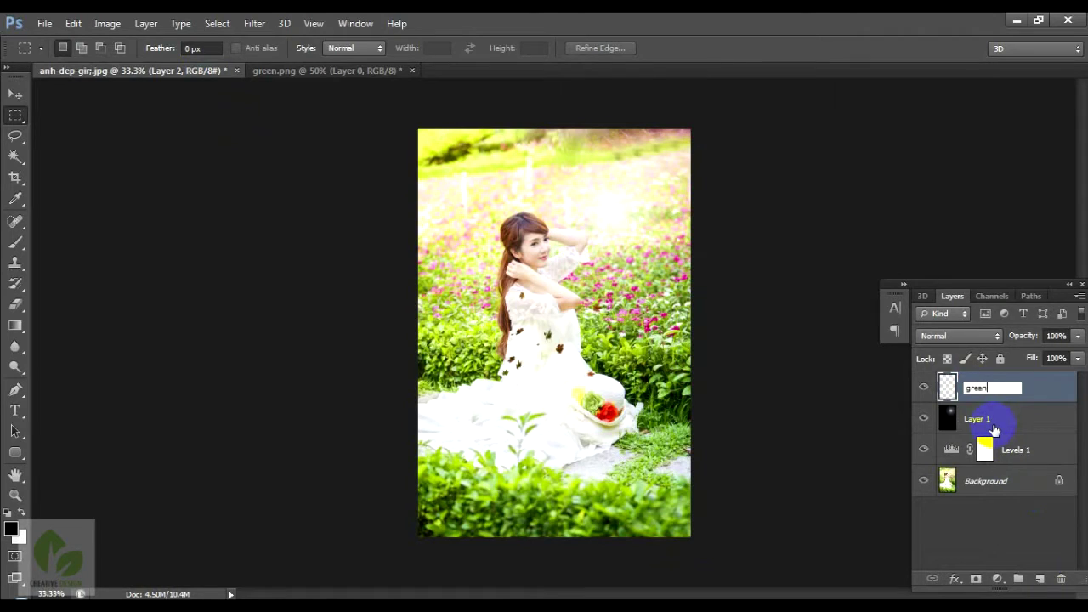
pyautogui.press('Return')
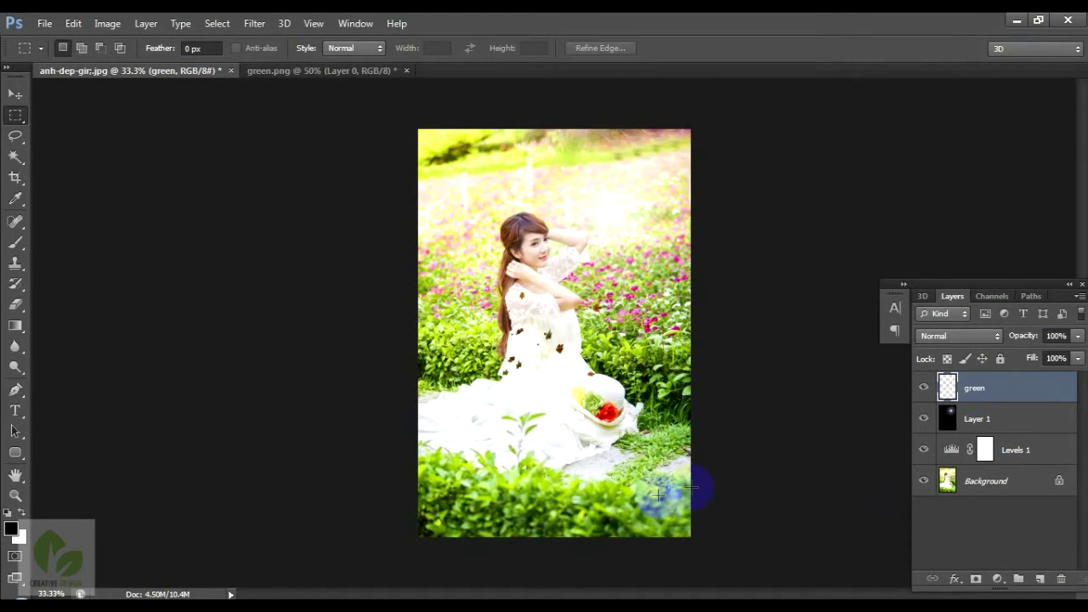
pyautogui.rightClick(957, 393)
pyautogui.click(673, 186)
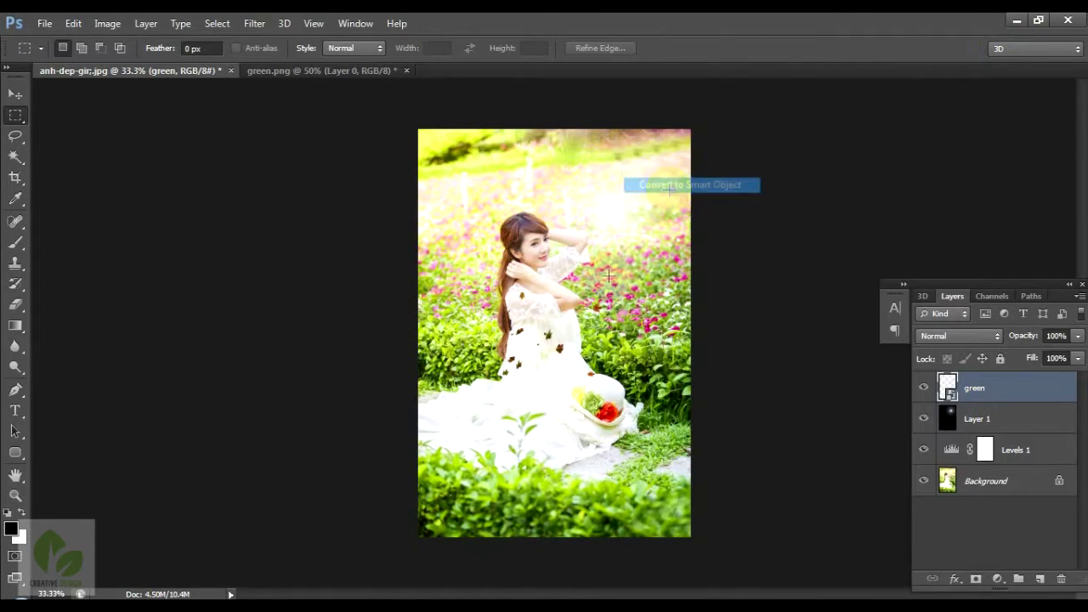
pyautogui.hotkey('ctrl', 't')
# Step: Scale the green leaves to about 269% and move them across the lower photo
pyautogui.moveTo(605, 294); pyautogui.dragTo(716, 245)
pyautogui.moveTo(492, 414)
pyautogui.mouseDown()
pyautogui.moveTo(513, 451)
pyautogui.moveTo(495, 444)
pyautogui.mouseUp()
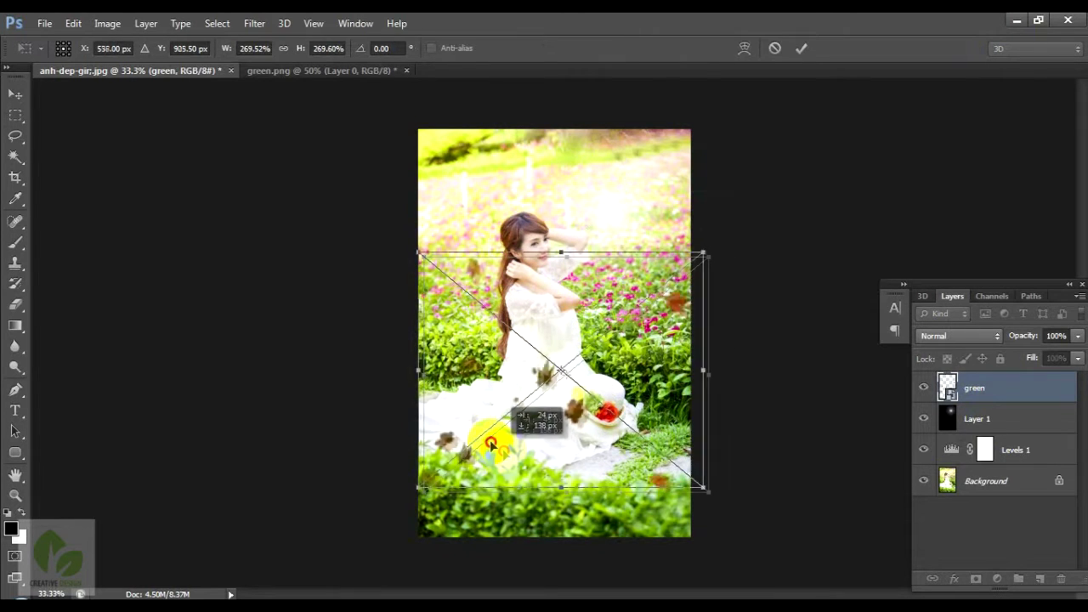
pyautogui.doubleClick(651, 400)
pyautogui.press('v')
pyautogui.moveTo(535, 387)
pyautogui.mouseDown()
pyautogui.moveTo(571, 398)
pyautogui.moveTo(561, 369)
pyautogui.moveTo(575, 389)
pyautogui.moveTo(610, 399)
pyautogui.moveTo(627, 360)
pyautogui.moveTo(760, 348)
pyautogui.moveTo(808, 392)
pyautogui.moveTo(796, 413)
pyautogui.mouseUp()
# Step: Rotate the green leaves about 28.66° and commit the transform
pyautogui.hotkey('ctrl', 't')
pyautogui.moveTo(558, 365)
pyautogui.mouseDown()
pyautogui.moveTo(525, 382)
pyautogui.moveTo(534, 418)
pyautogui.mouseUp()
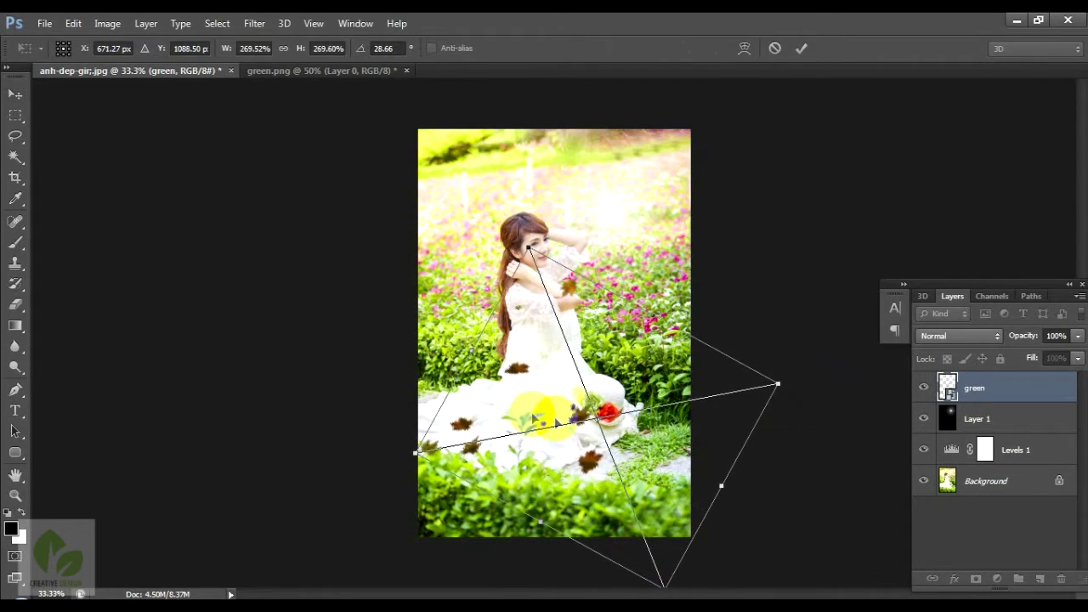
pyautogui.press('Return')
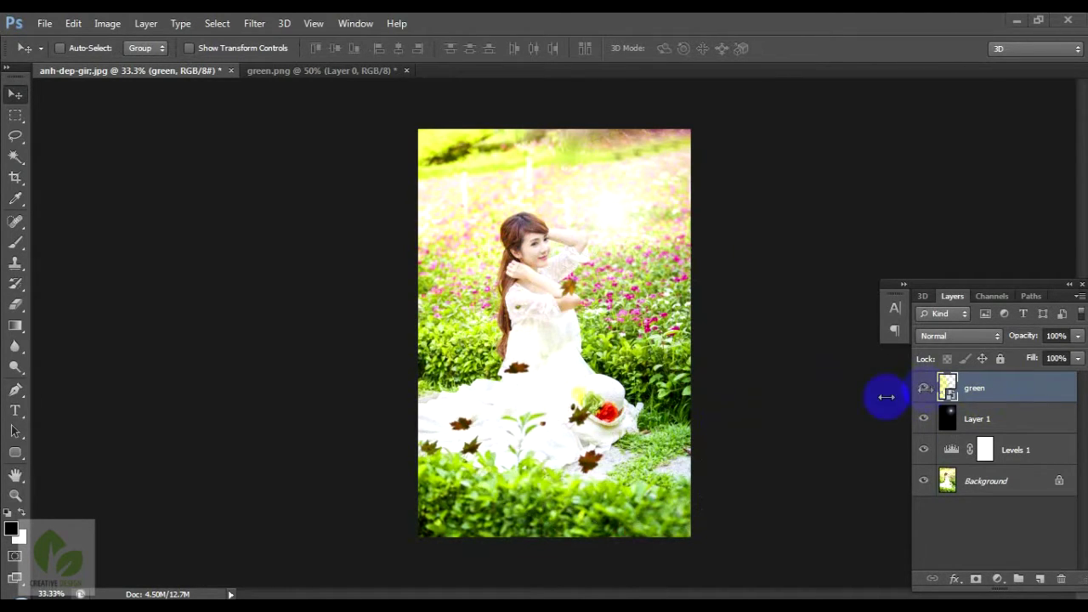
pyautogui.click(924, 388)
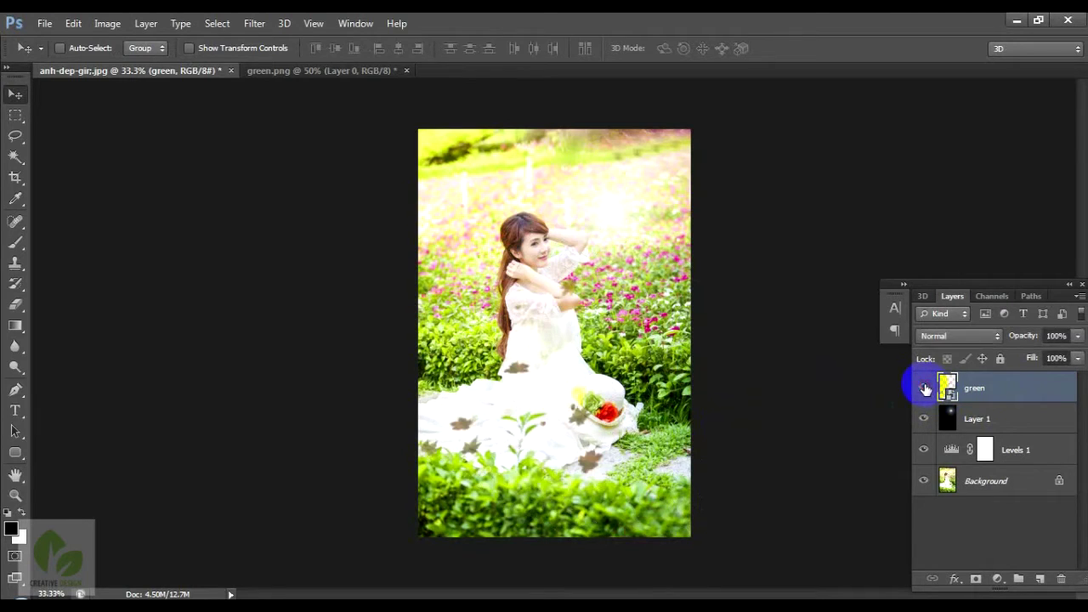
pyautogui.click(255, 23)
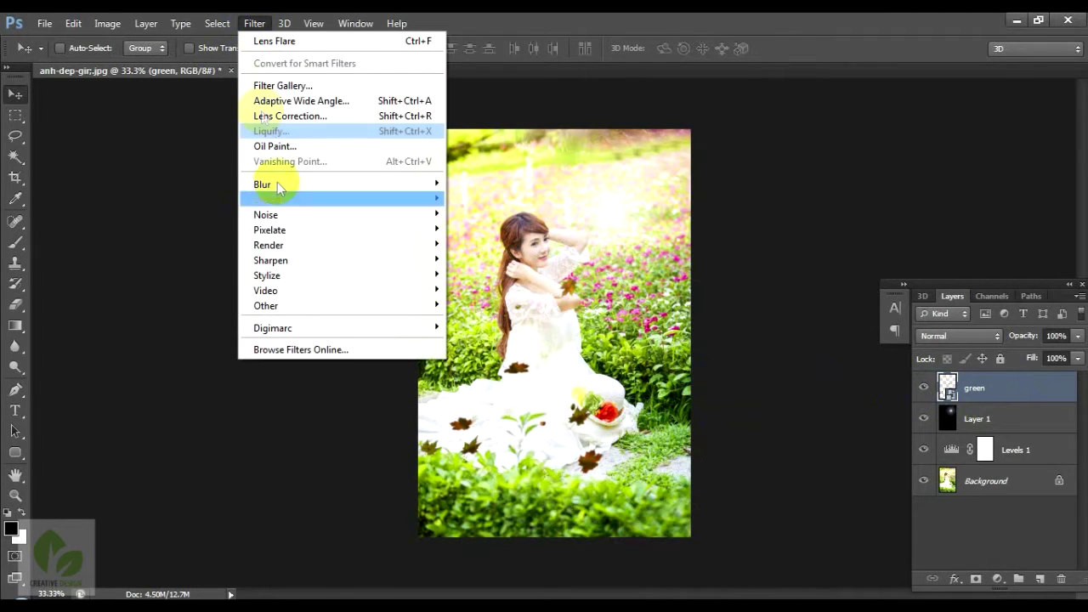
pyautogui.moveTo(341, 183)
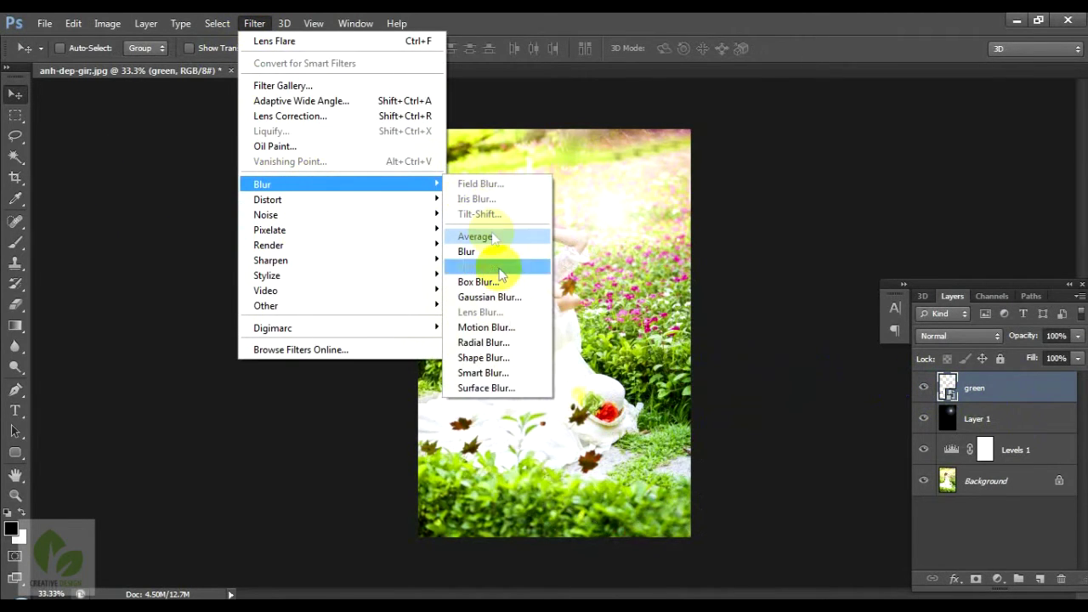
# Step: Apply a Gaussian Blur smart filter of about 3 pixels radius to the green layer
pyautogui.click(488, 296)
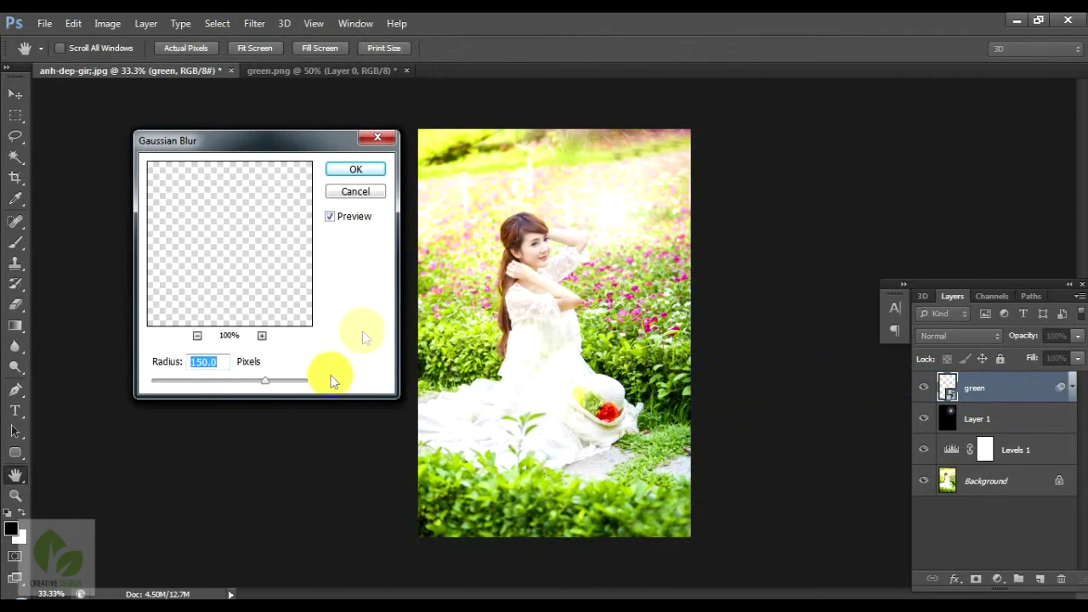
pyautogui.moveTo(265, 380); pyautogui.dragTo(194, 383)
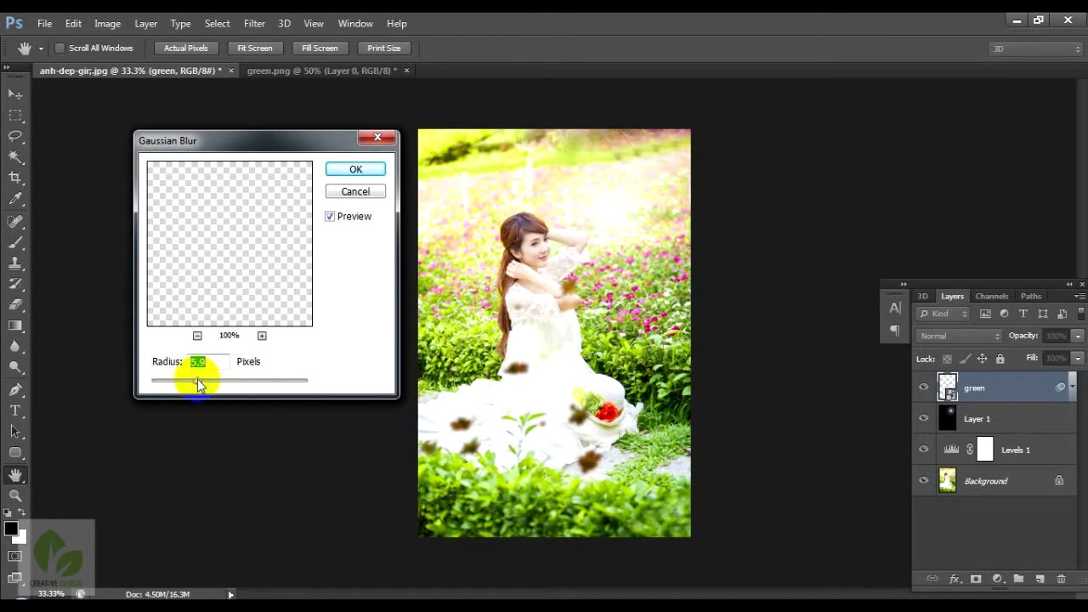
pyautogui.moveTo(197, 380); pyautogui.dragTo(195, 380)
pyautogui.click(185, 387)
pyautogui.moveTo(191, 390); pyautogui.dragTo(181, 387)
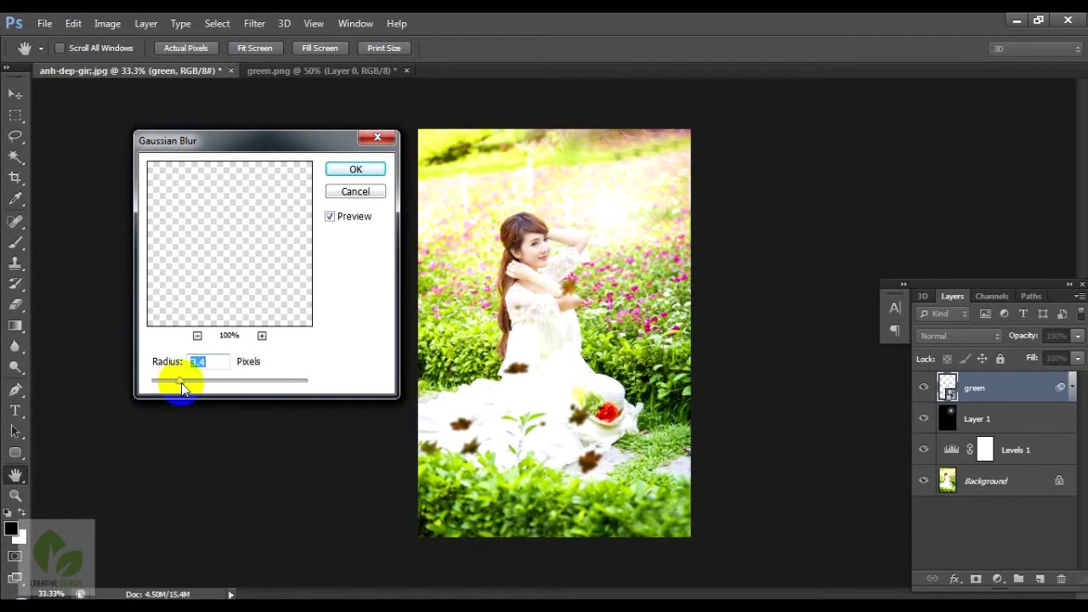
pyautogui.write('3')
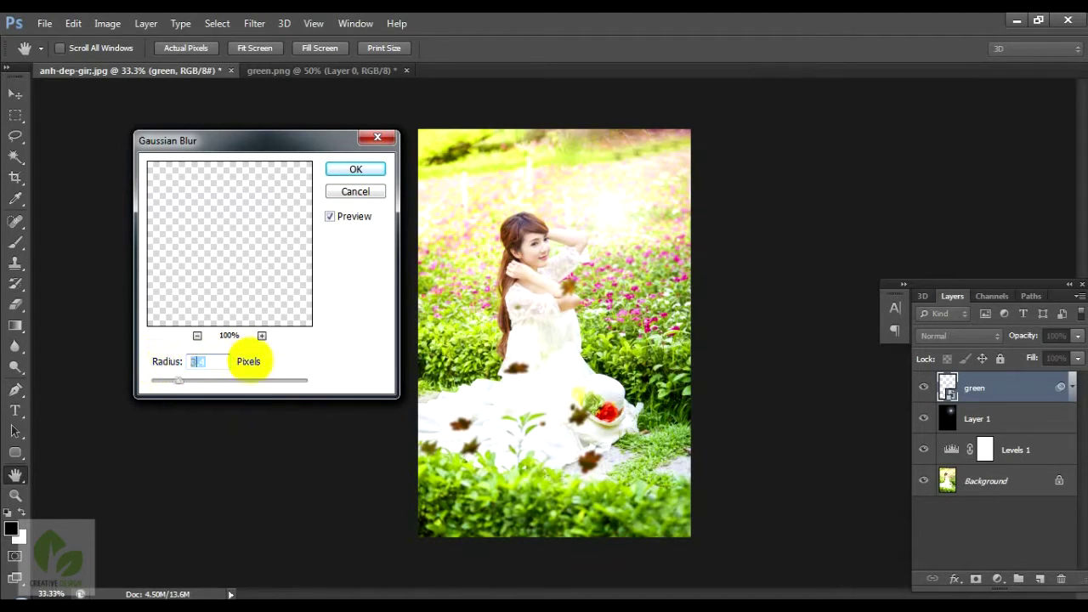
pyautogui.click(364, 170)
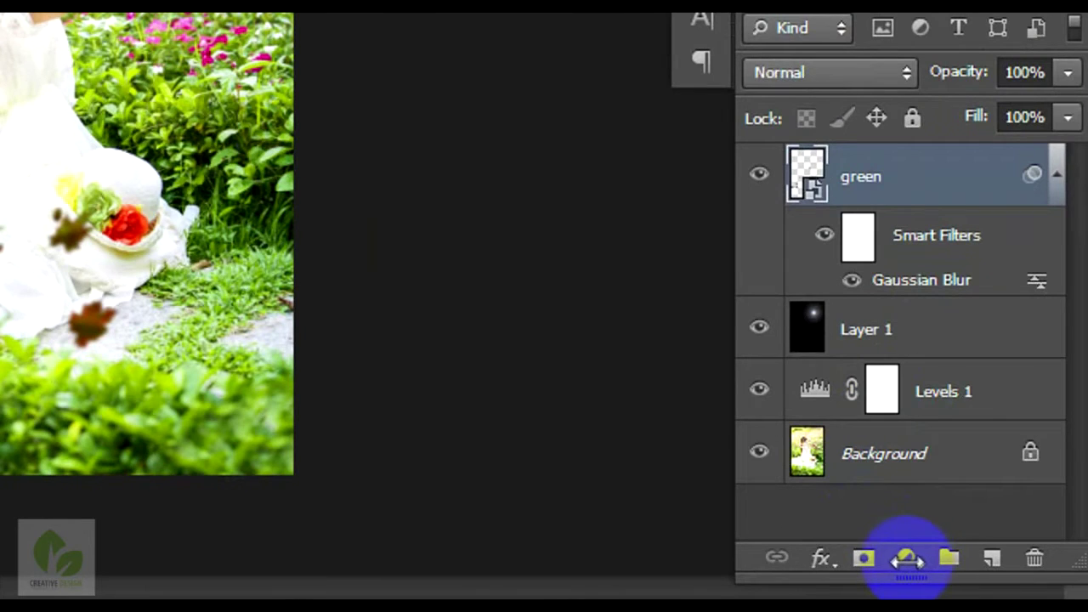
pyautogui.click(905, 558)
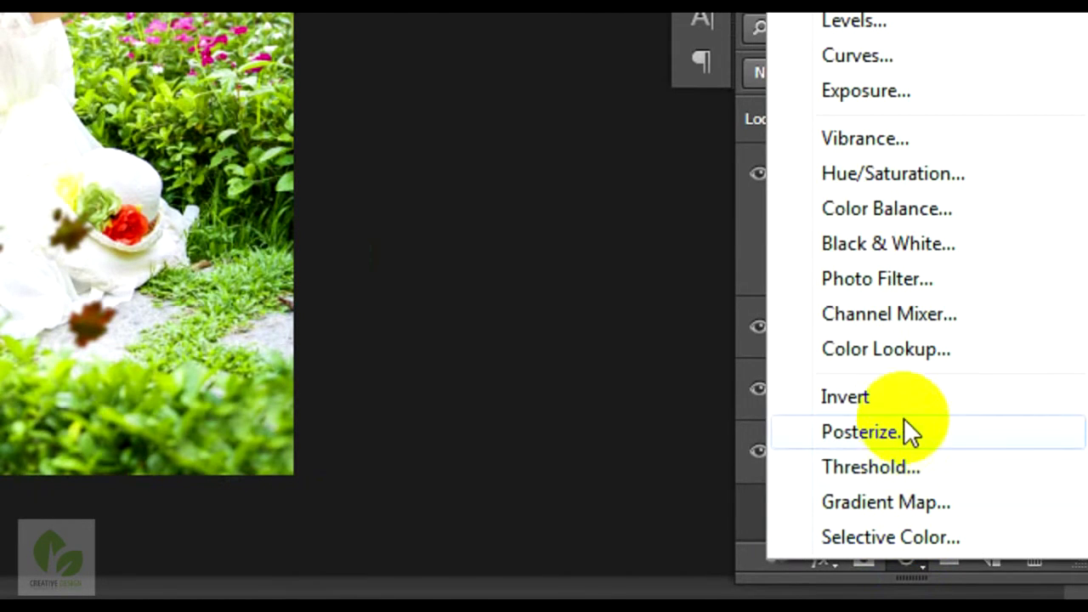
# Step: Add a Channel Mixer layer, lower Red to about +53 and set Green +100
pyautogui.click(904, 320)
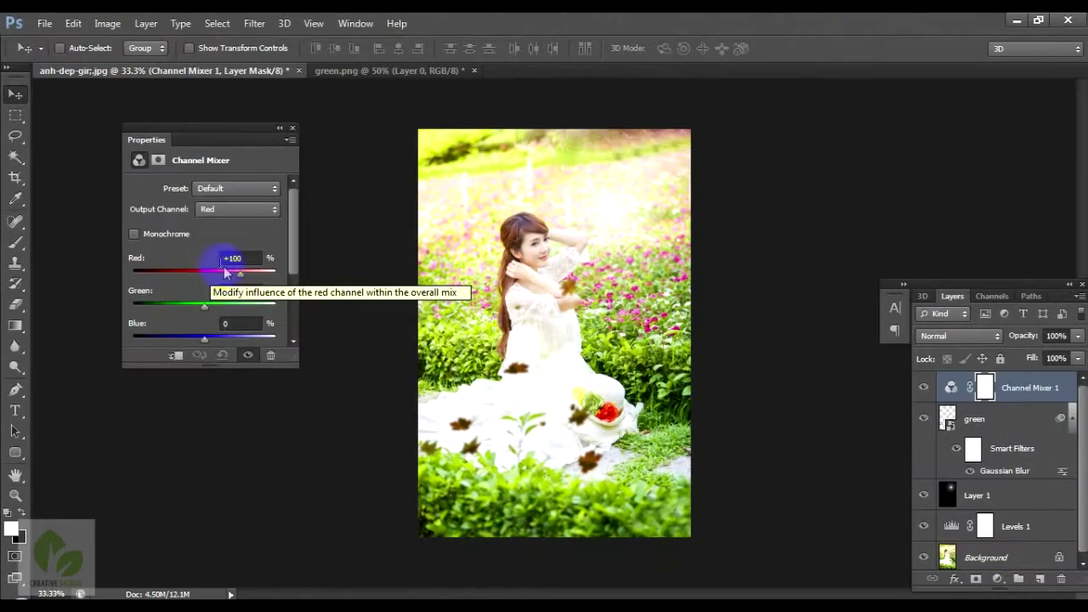
pyautogui.moveTo(240, 274); pyautogui.dragTo(218, 274)
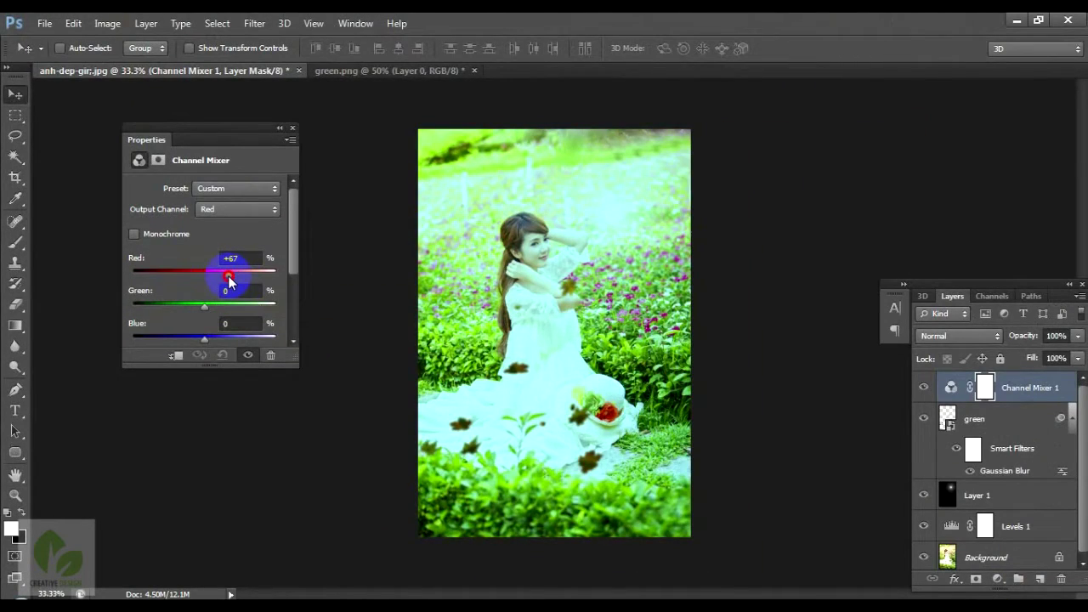
pyautogui.moveTo(218, 277)
pyautogui.mouseDown()
pyautogui.moveTo(199, 275)
pyautogui.moveTo(243, 277)
pyautogui.moveTo(209, 279)
pyautogui.moveTo(225, 279)
pyautogui.mouseUp()
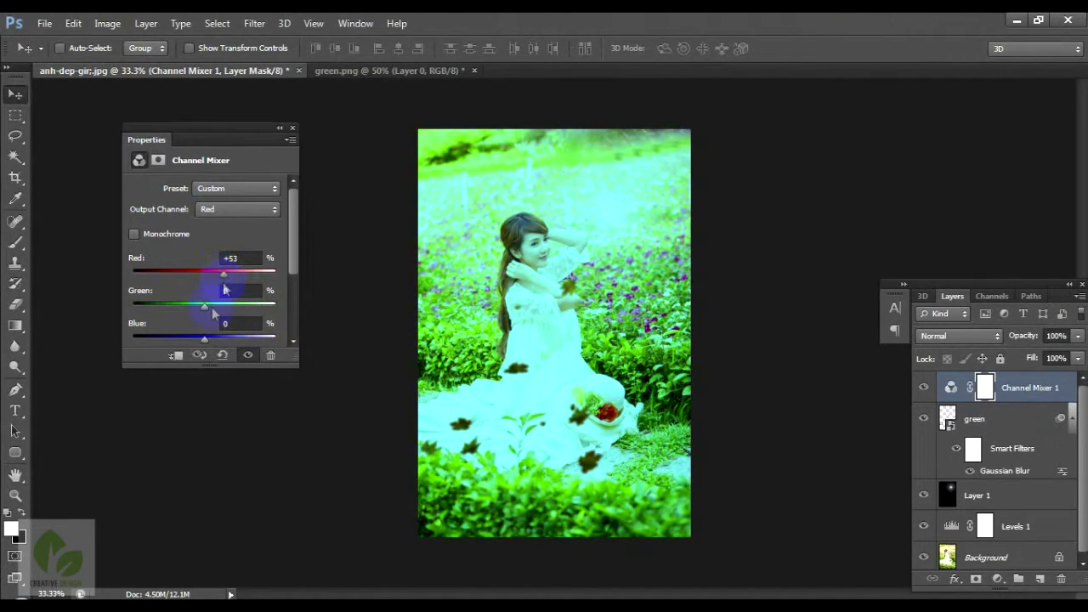
pyautogui.moveTo(209, 308)
pyautogui.mouseDown()
pyautogui.moveTo(259, 305)
pyautogui.moveTo(234, 304)
pyautogui.mouseUp()
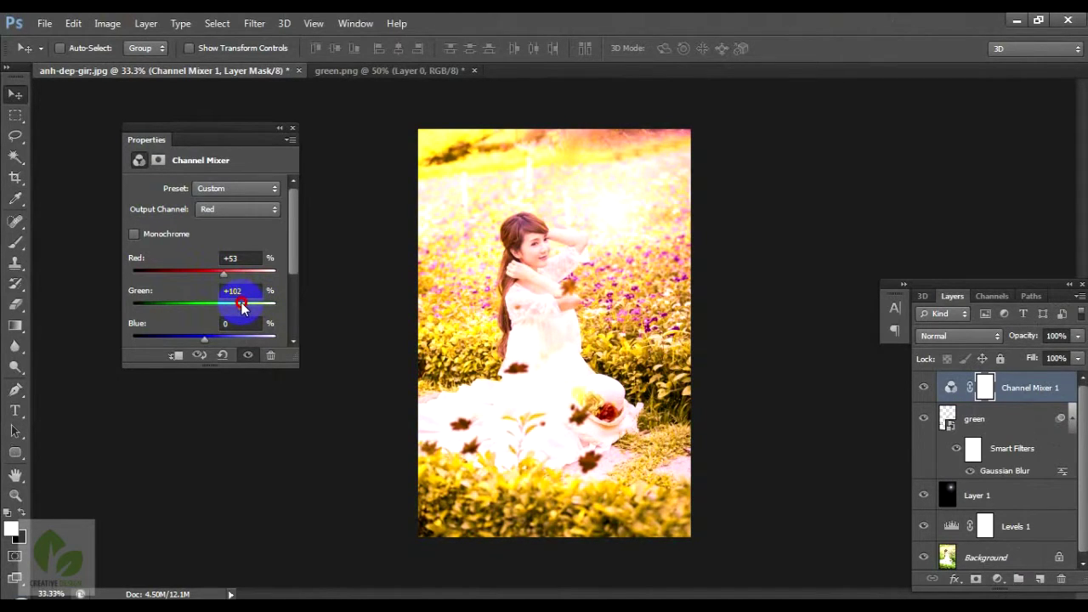
pyautogui.write('100')
pyautogui.press('Return')
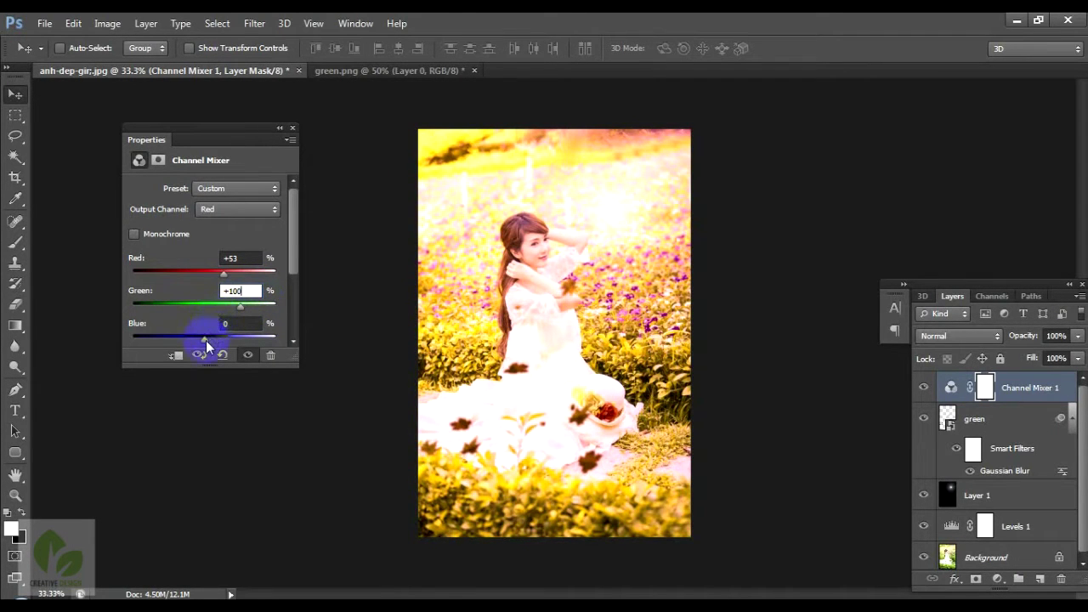
# Step: Set the Channel Mixer Blue to +60 and Constant to 0
pyautogui.moveTo(292, 363); pyautogui.dragTo(306, 482)
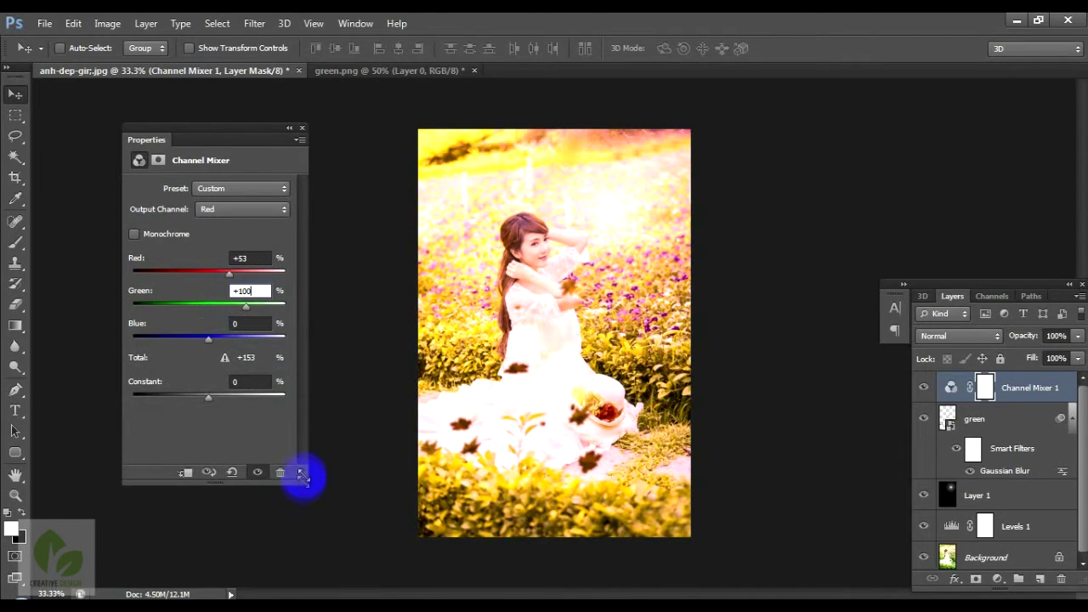
pyautogui.moveTo(215, 344); pyautogui.dragTo(228, 343)
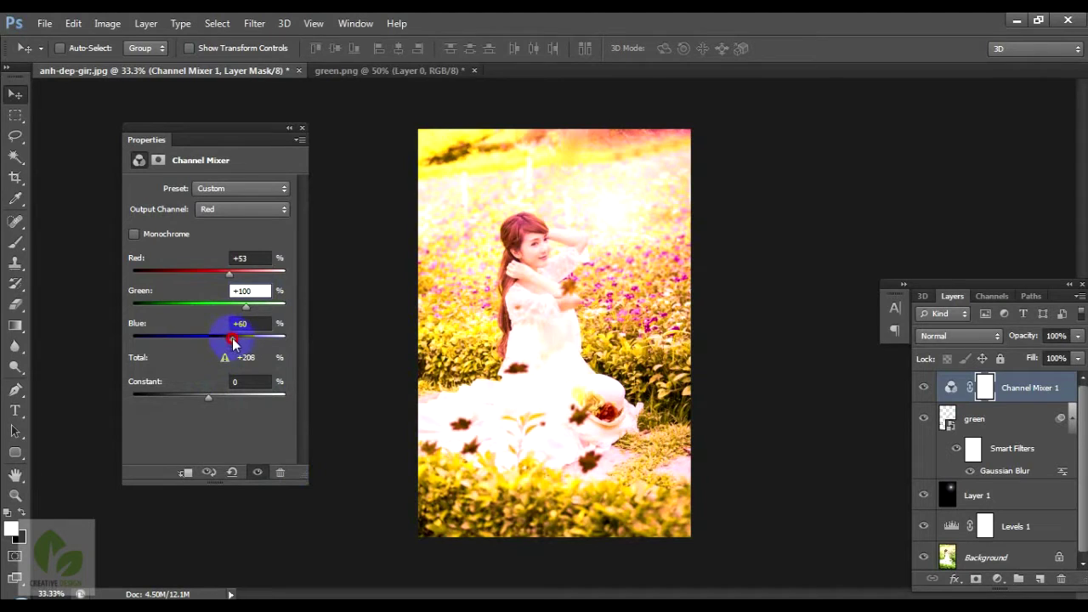
pyautogui.click(240, 323)
pyautogui.write('62')
pyautogui.press('Return')
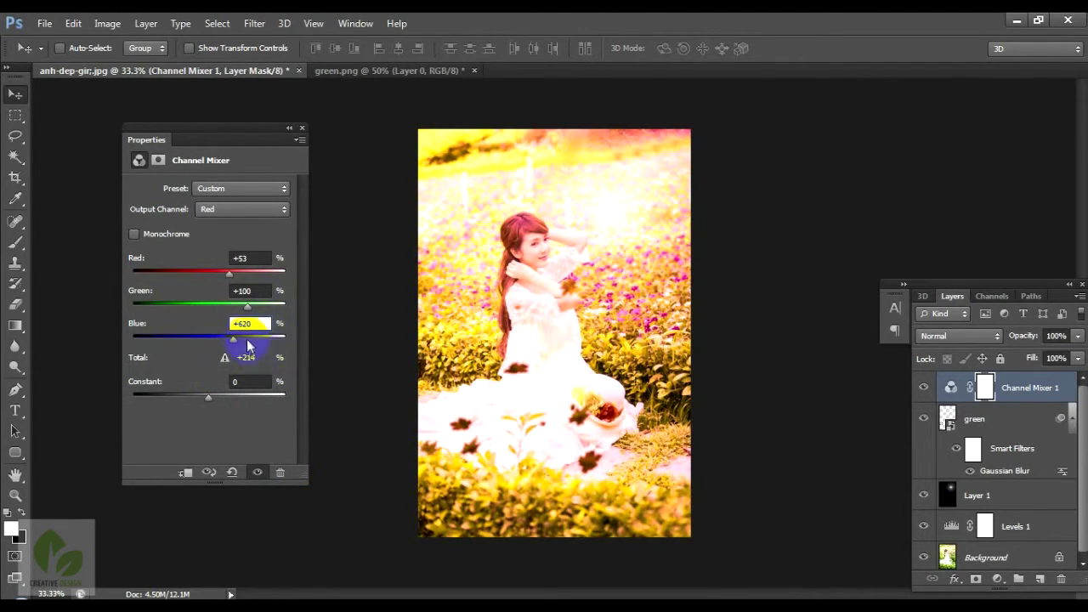
pyautogui.press('Tab')
pyautogui.moveTo(215, 405)
pyautogui.mouseDown()
pyautogui.moveTo(227, 401)
pyautogui.moveTo(192, 400)
pyautogui.mouseUp()
pyautogui.doubleClick(240, 382)
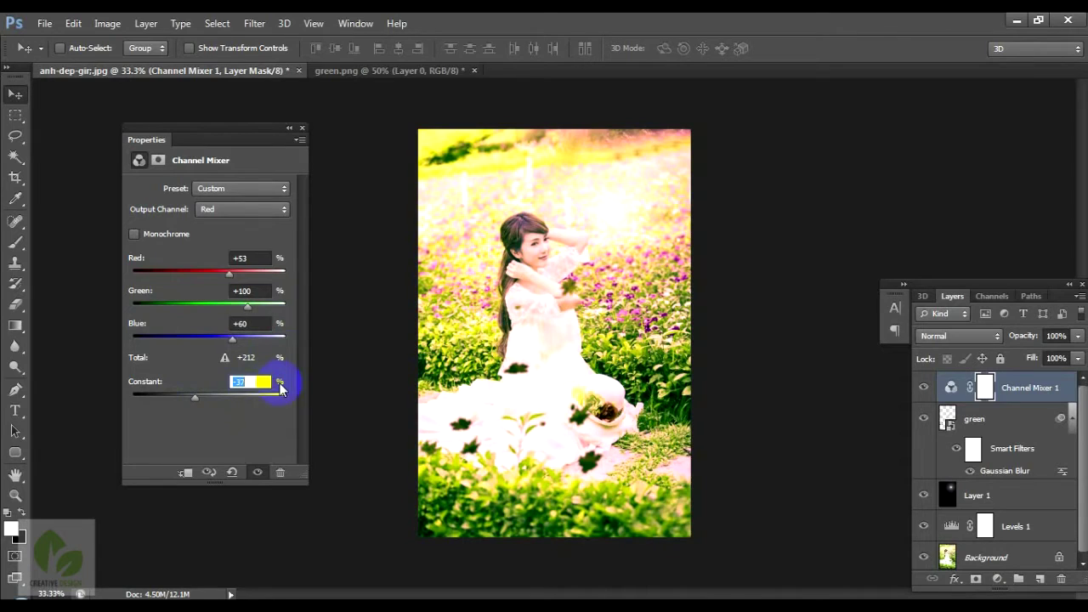
pyautogui.write('0')
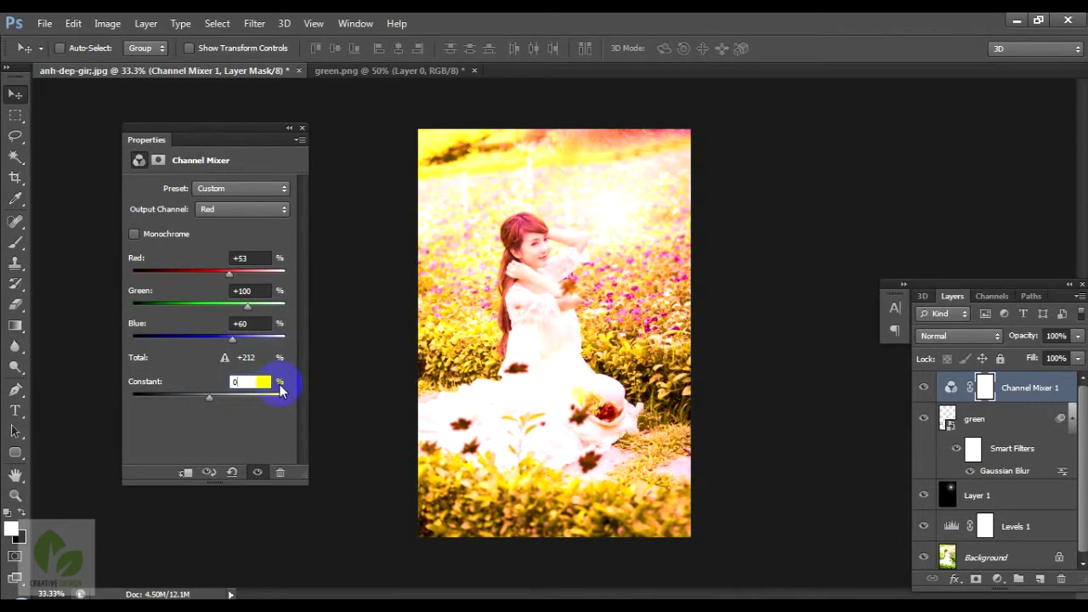
pyautogui.click(255, 328)
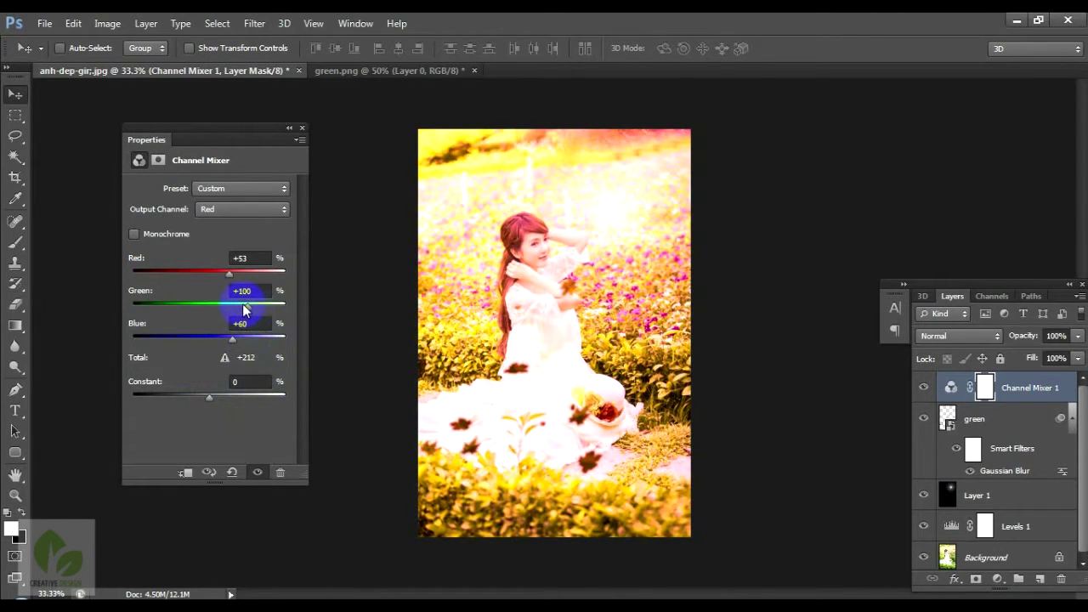
# Step: Raise Channel Mixer Green to +200, close Properties, and compare the image with and without it
pyautogui.moveTo(271, 308)
pyautogui.mouseDown()
pyautogui.moveTo(283, 308)
pyautogui.moveTo(266, 306)
pyautogui.mouseUp()
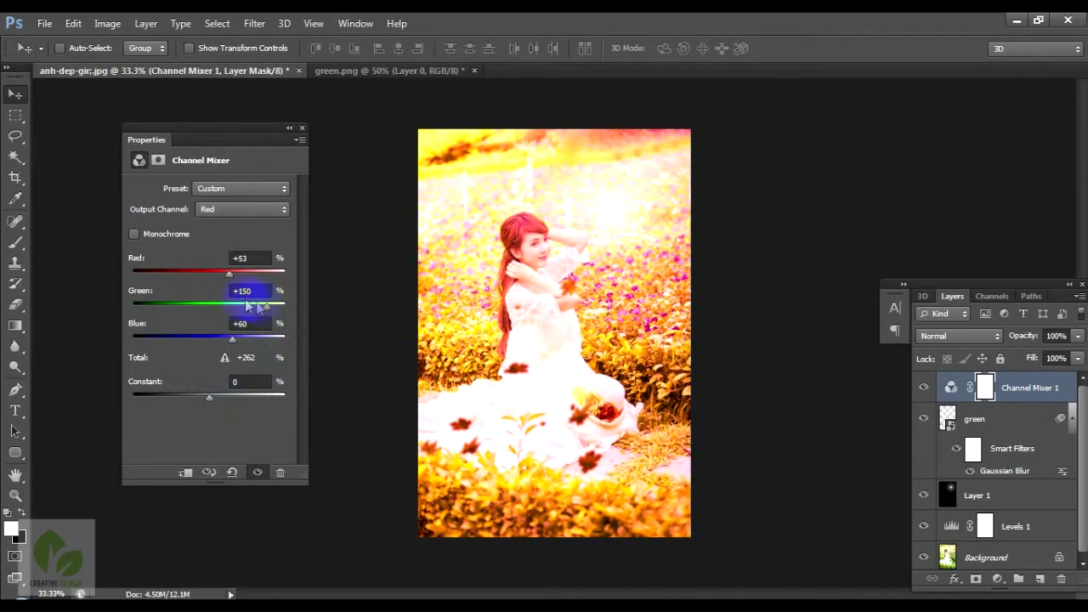
pyautogui.write('200')
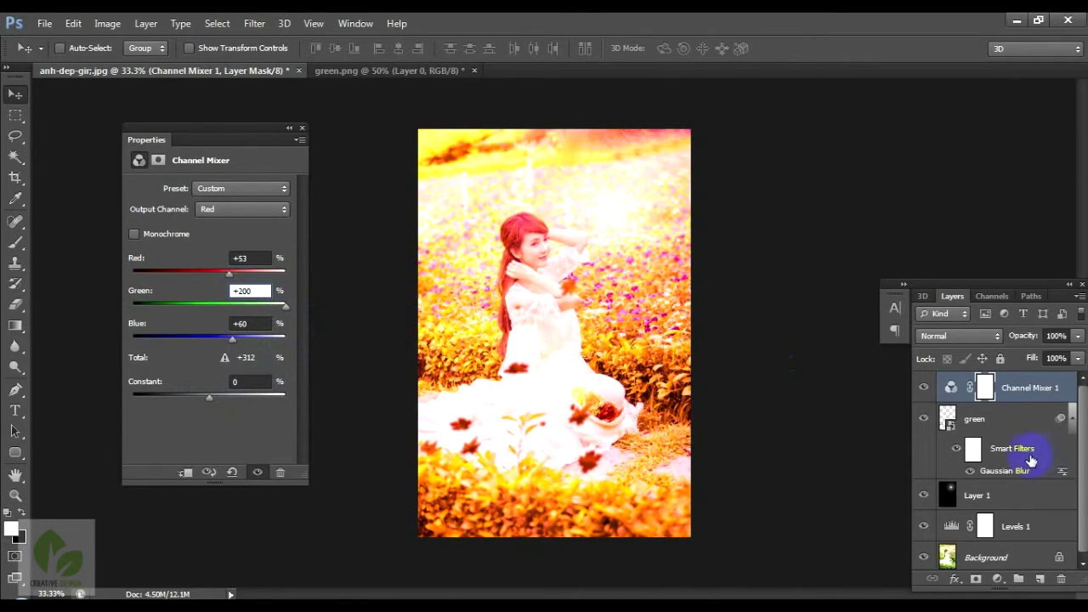
pyautogui.click(1026, 387)
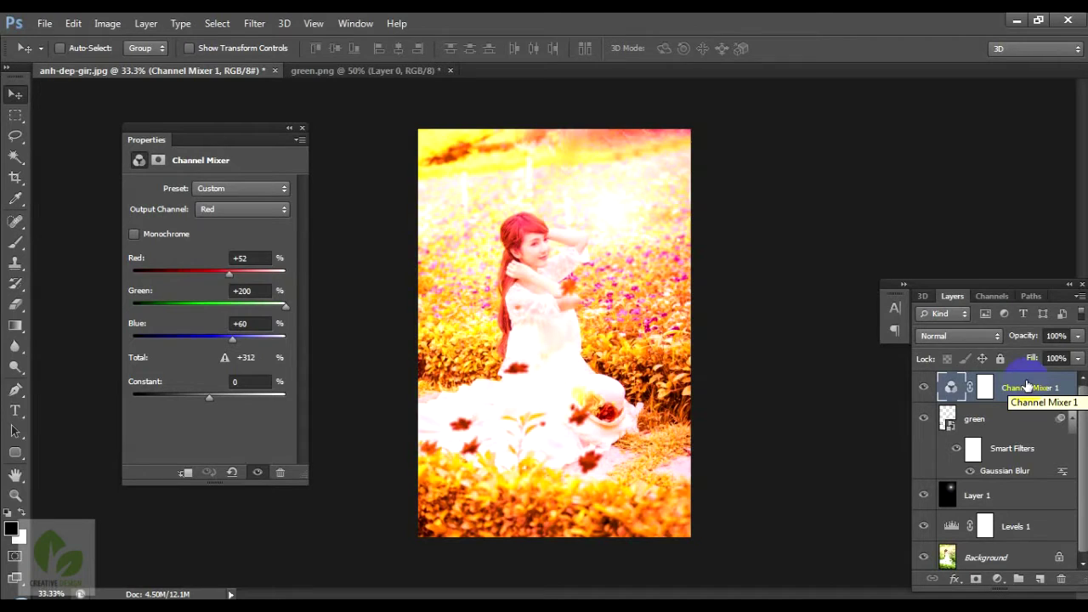
pyautogui.click(302, 127)
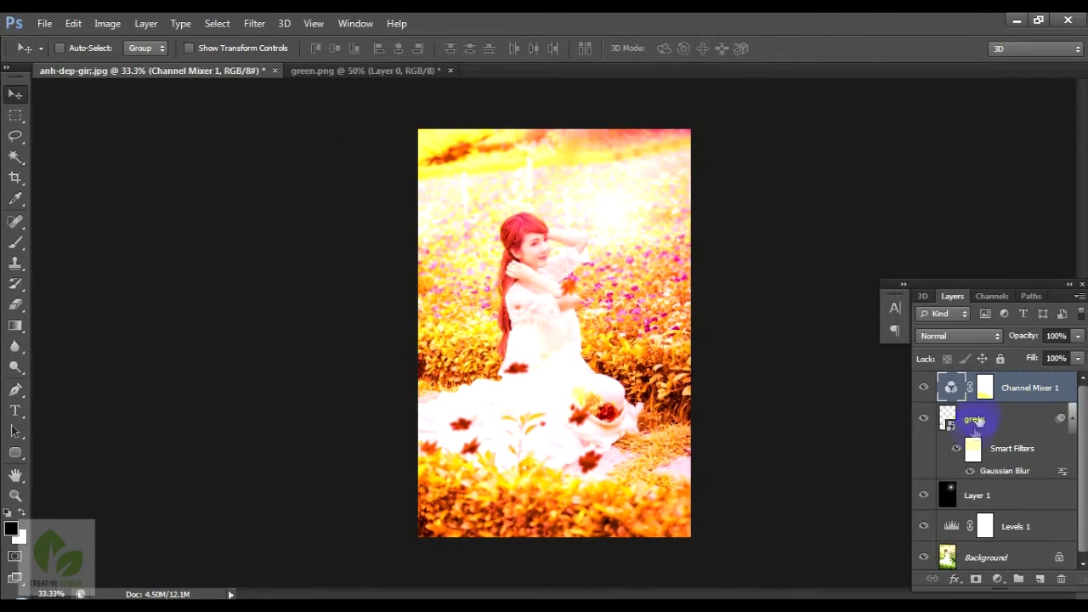
pyautogui.click(925, 388)
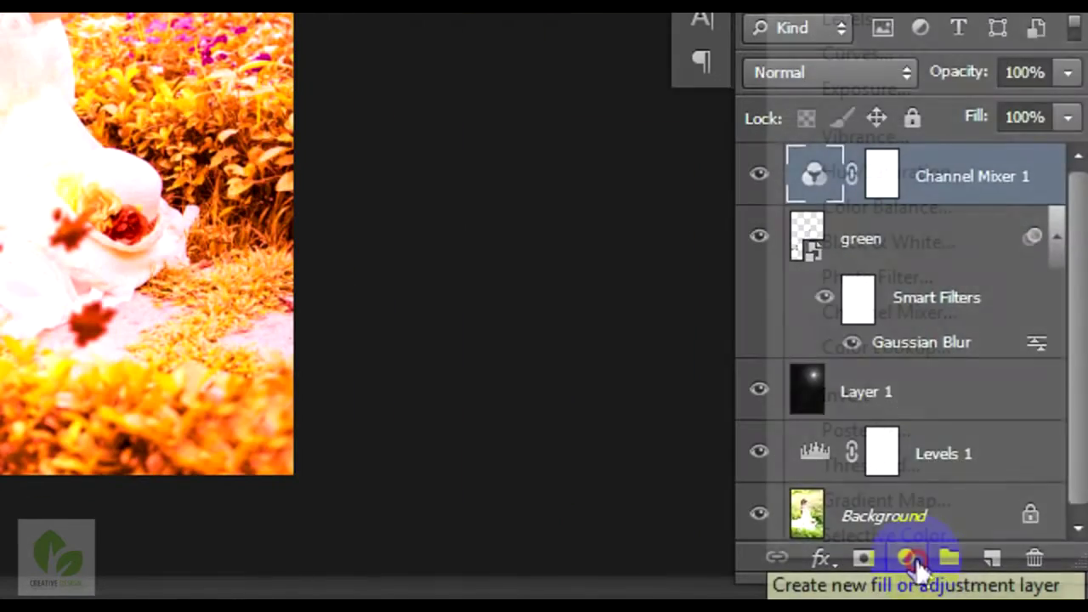
# Step: Add a Selective Color adjustment layer and pick the Neutrals colour range
pyautogui.click(999, 580)
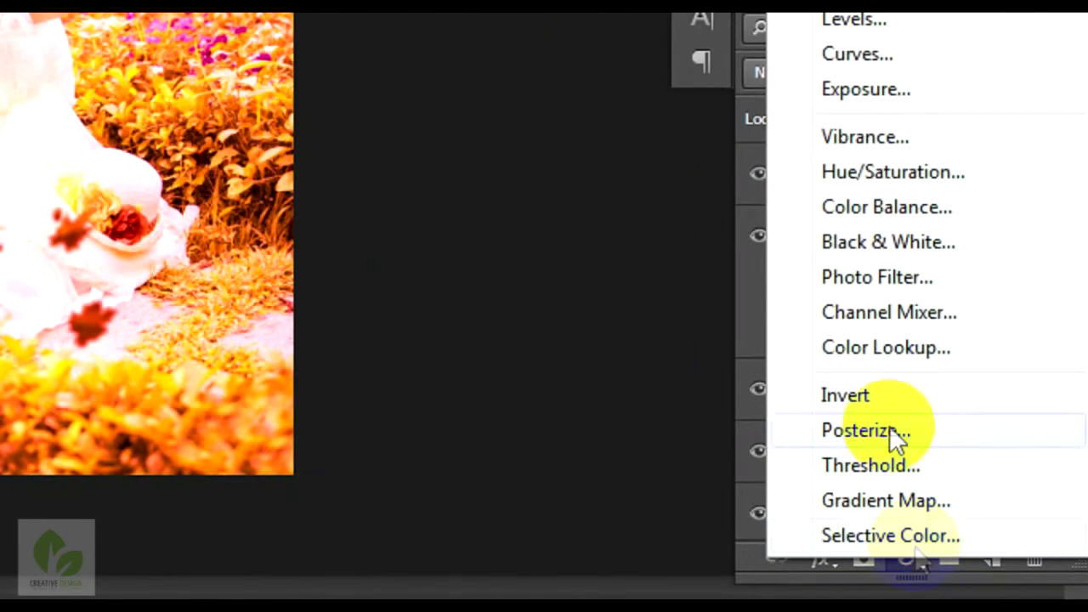
pyautogui.click(849, 532)
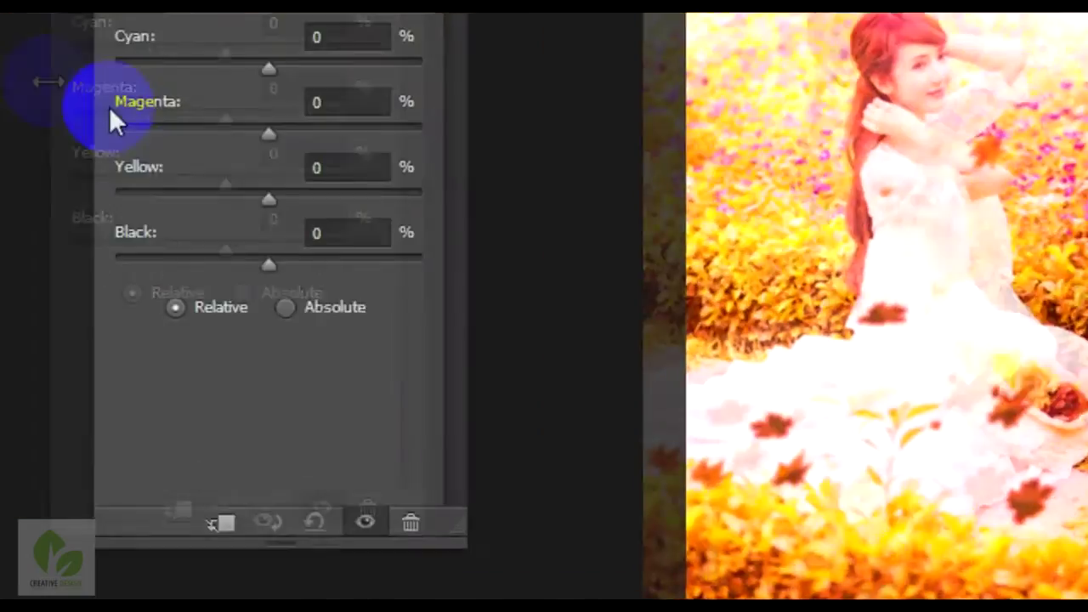
pyautogui.click(283, 158)
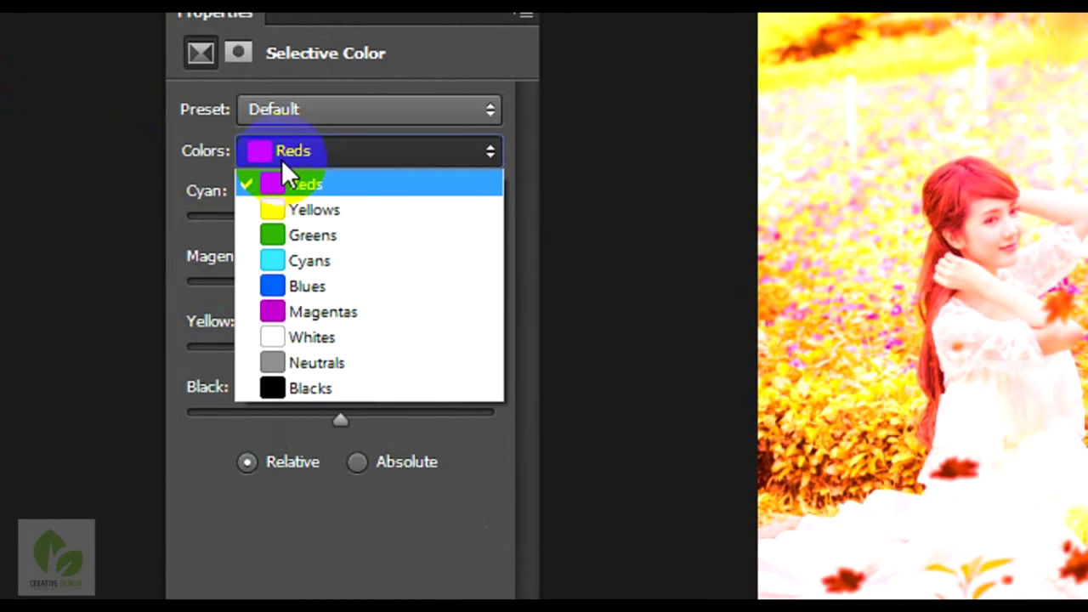
pyautogui.click(283, 166)
pyautogui.click(298, 159)
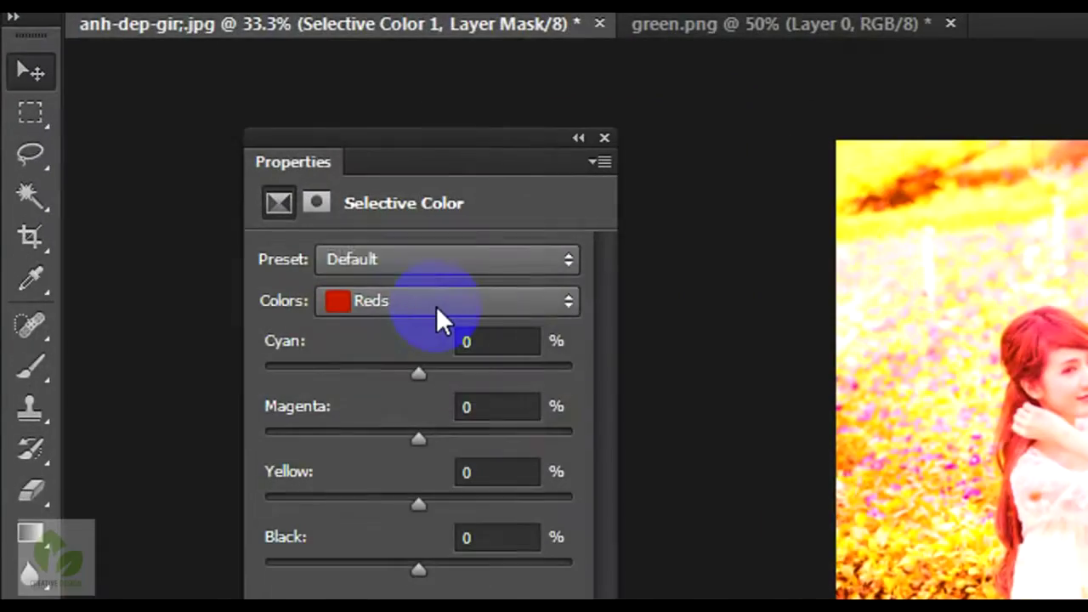
pyautogui.click(436, 306)
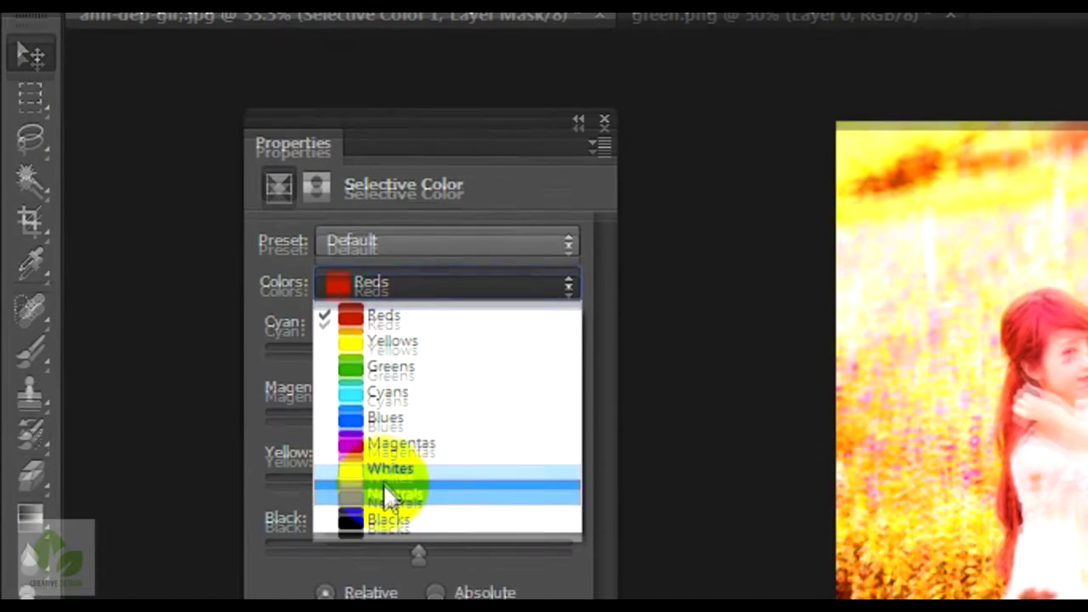
pyautogui.click(385, 464)
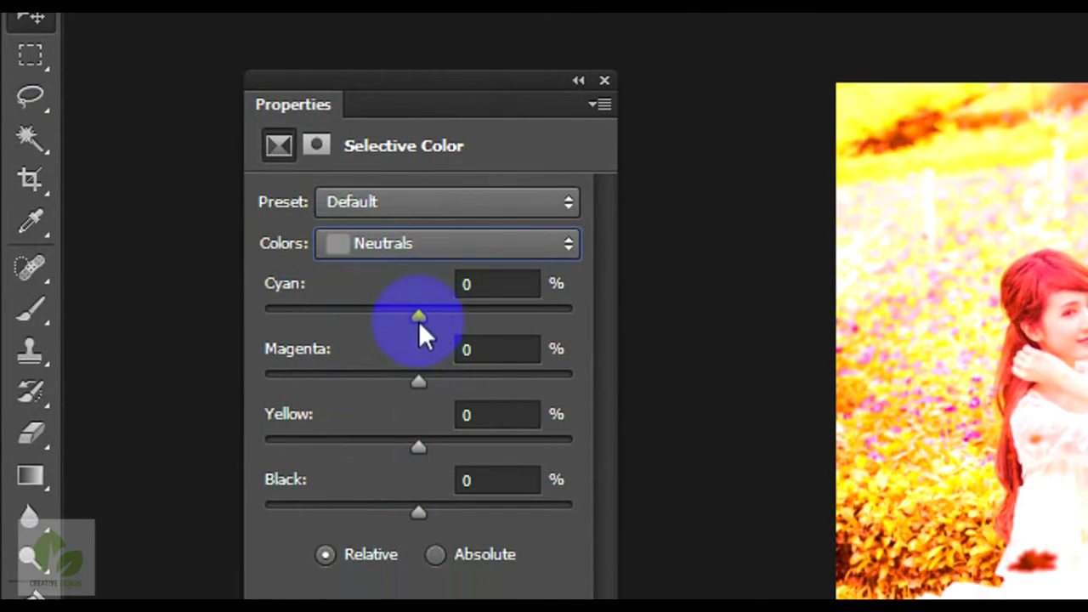
# Step: Set Neutrals to Magenta +10 and Cyan -15, then bring up Selective Color 1's mask properties
pyautogui.moveTo(418, 380); pyautogui.dragTo(455, 376)
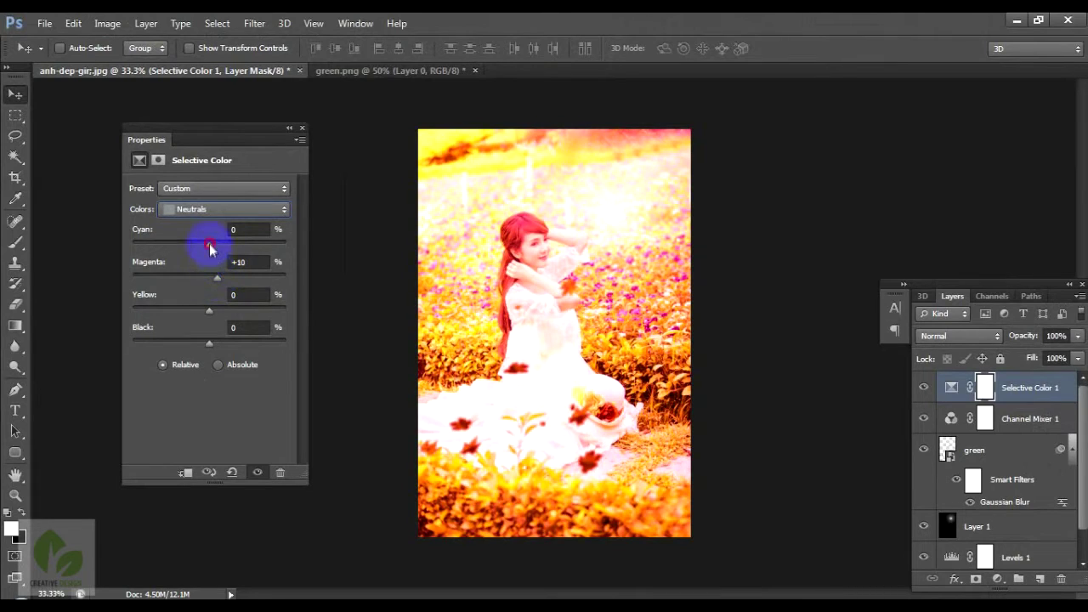
pyautogui.moveTo(232, 249); pyautogui.dragTo(245, 253)
pyautogui.moveTo(236, 231); pyautogui.dragTo(278, 240)
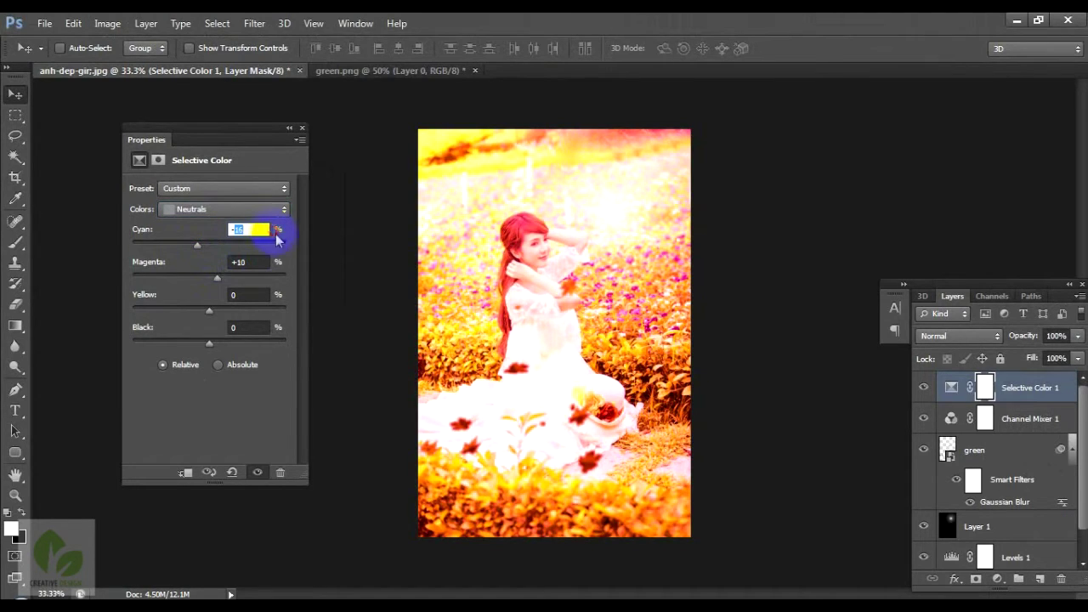
pyautogui.write('5')
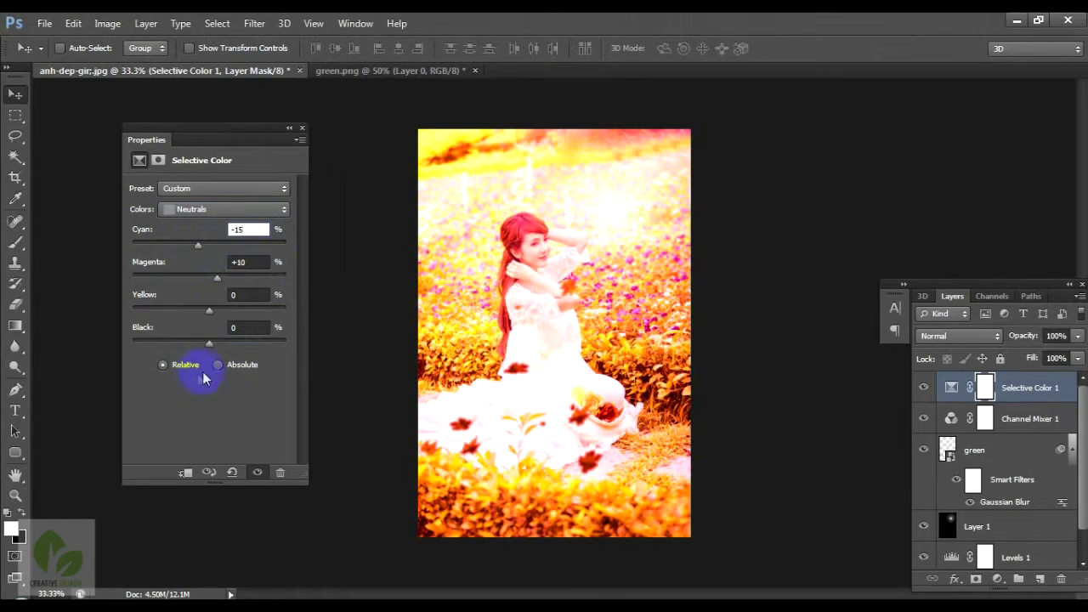
pyautogui.press('Return')
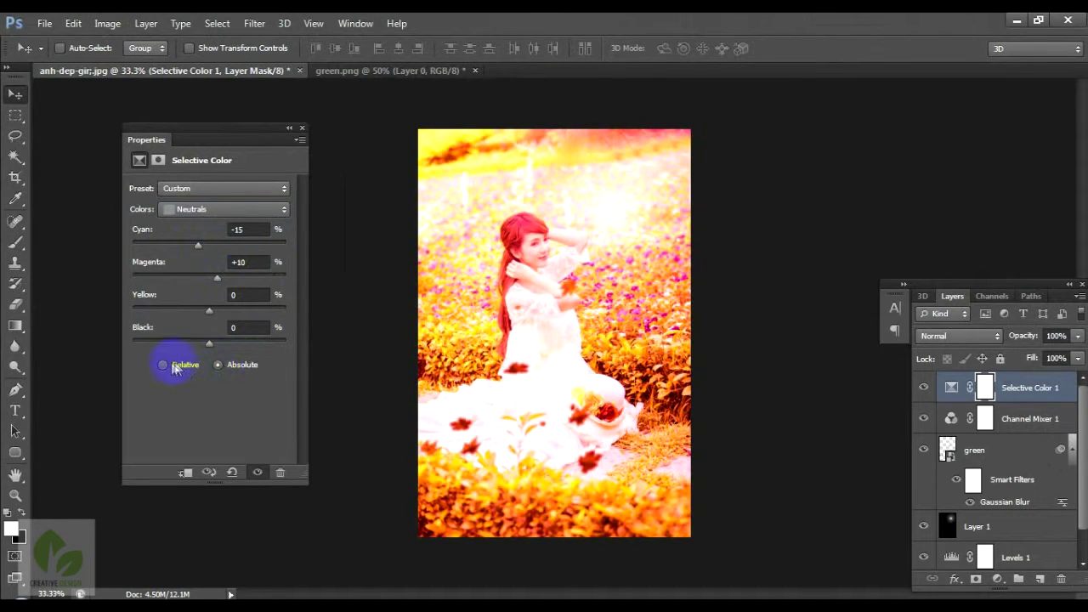
pyautogui.click(299, 129)
pyautogui.doubleClick(984, 391)
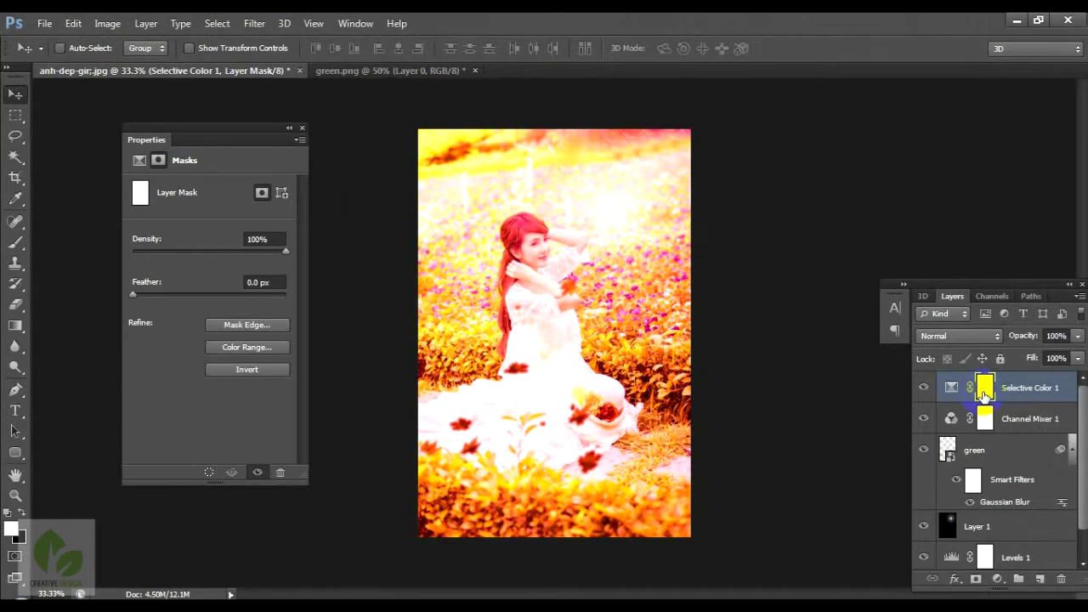
# Step: Cancel the Color Range mask on Selective Color 1 and close the Masks properties
pyautogui.click(138, 194)
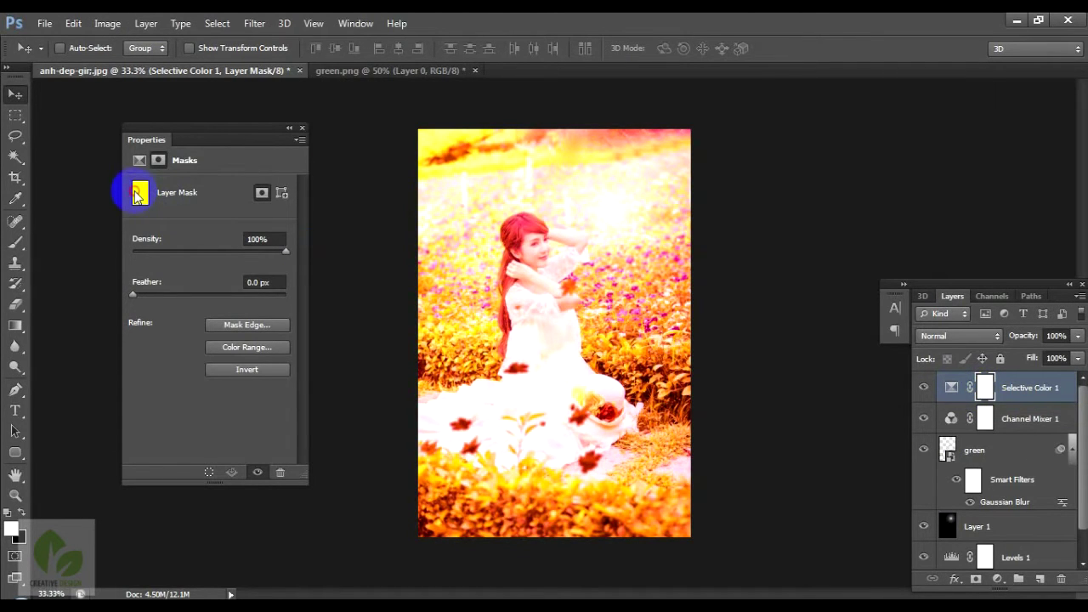
pyautogui.click(247, 348)
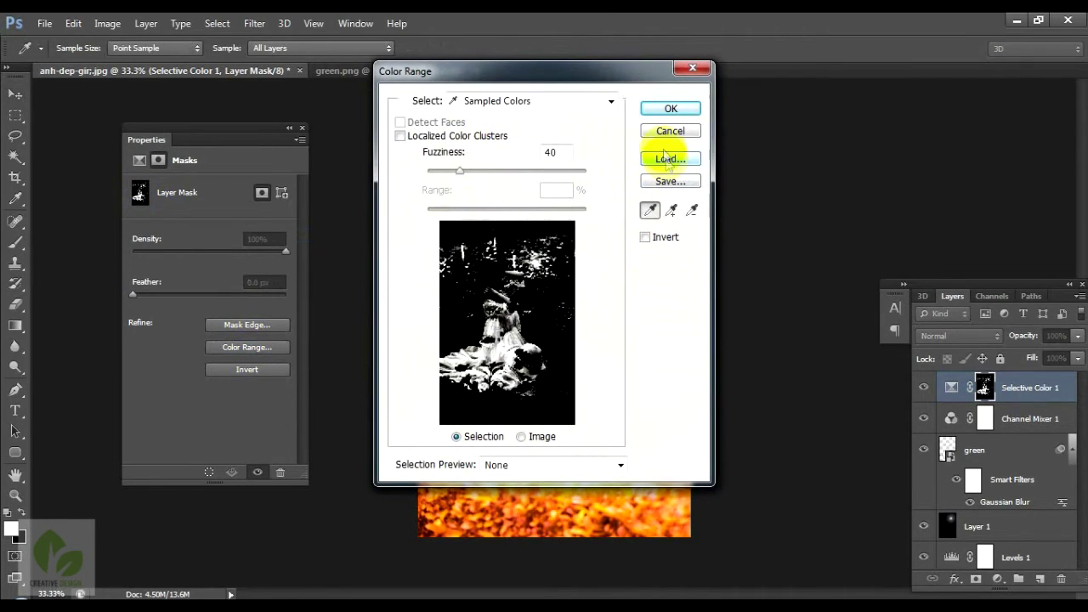
pyautogui.click(670, 131)
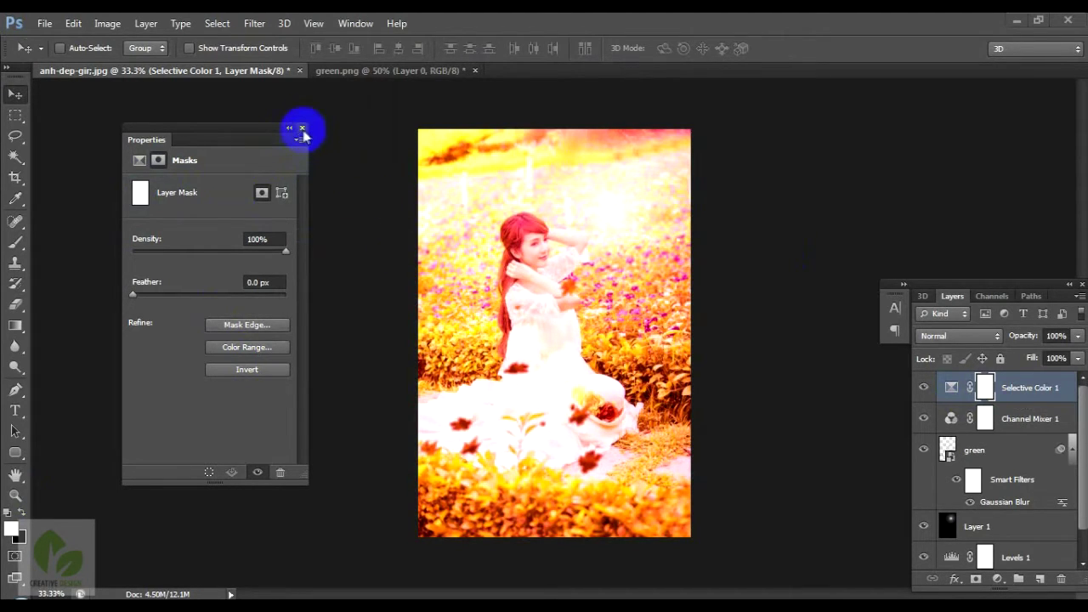
pyautogui.click(302, 128)
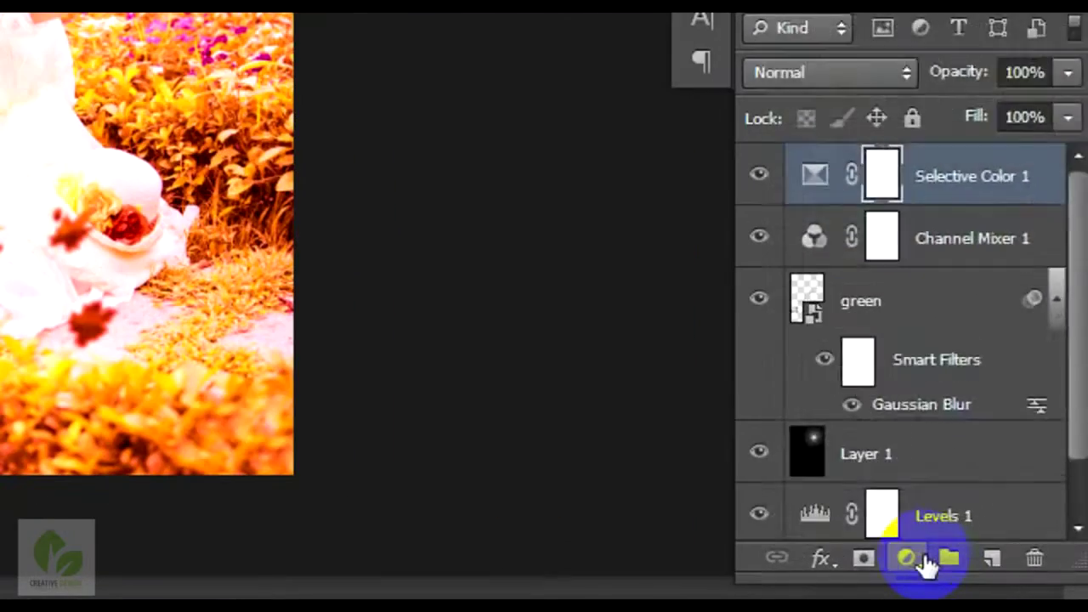
# Step: Add a Solid Color fill layer in near-black #100c0c
pyautogui.click(997, 579)
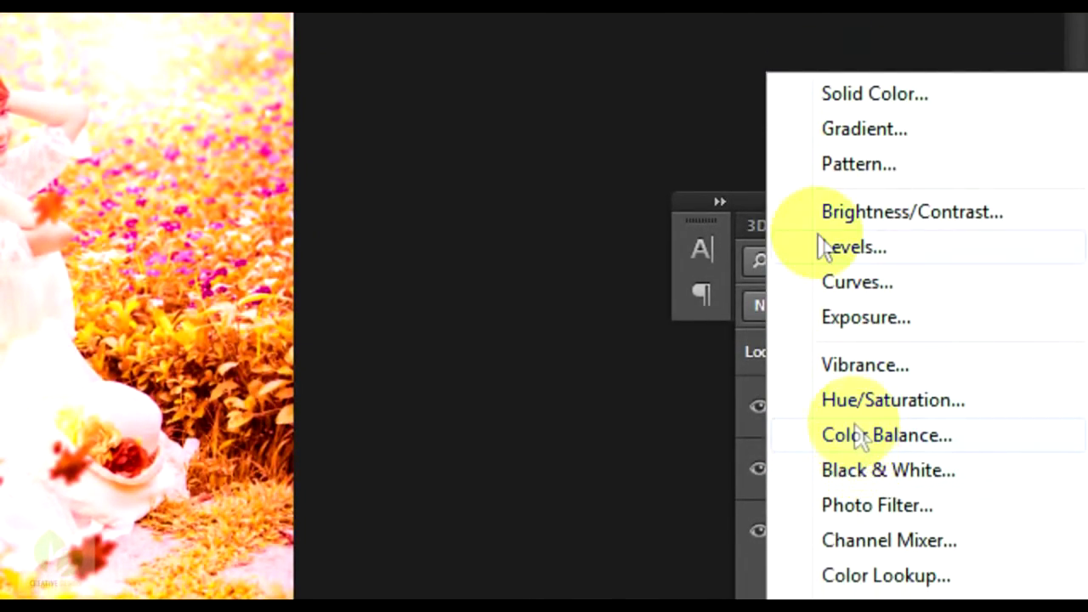
pyautogui.click(850, 95)
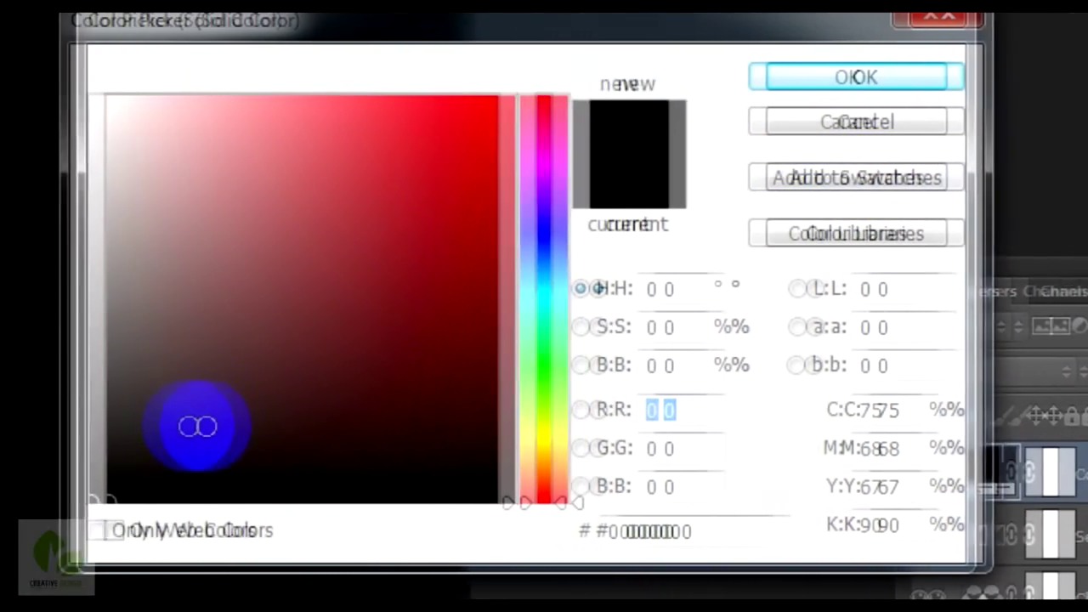
pyautogui.click(32, 485)
pyautogui.moveTo(255, 463); pyautogui.dragTo(257, 456)
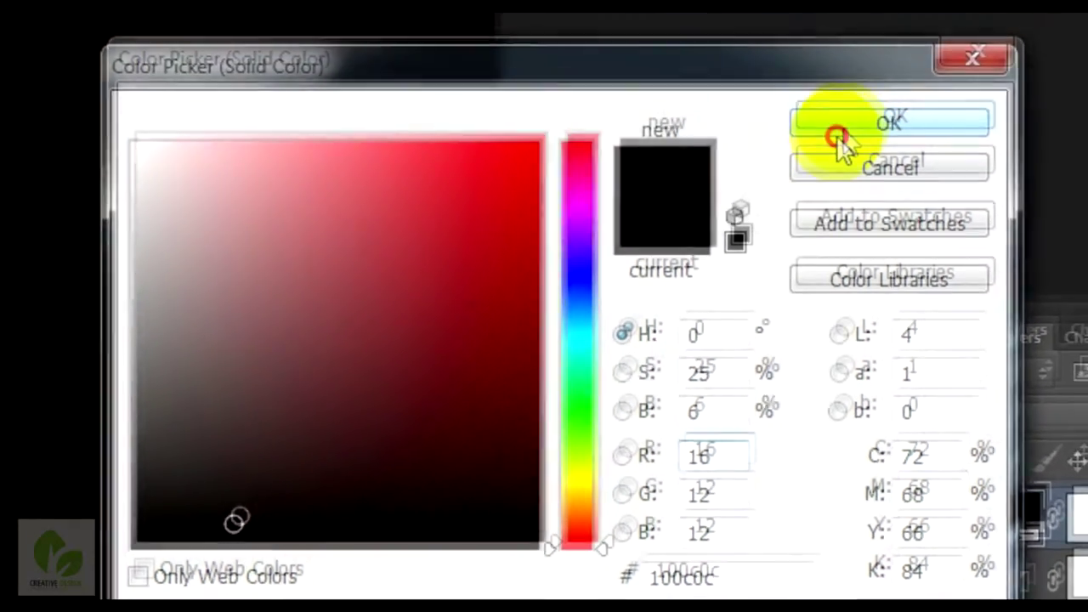
pyautogui.click(838, 138)
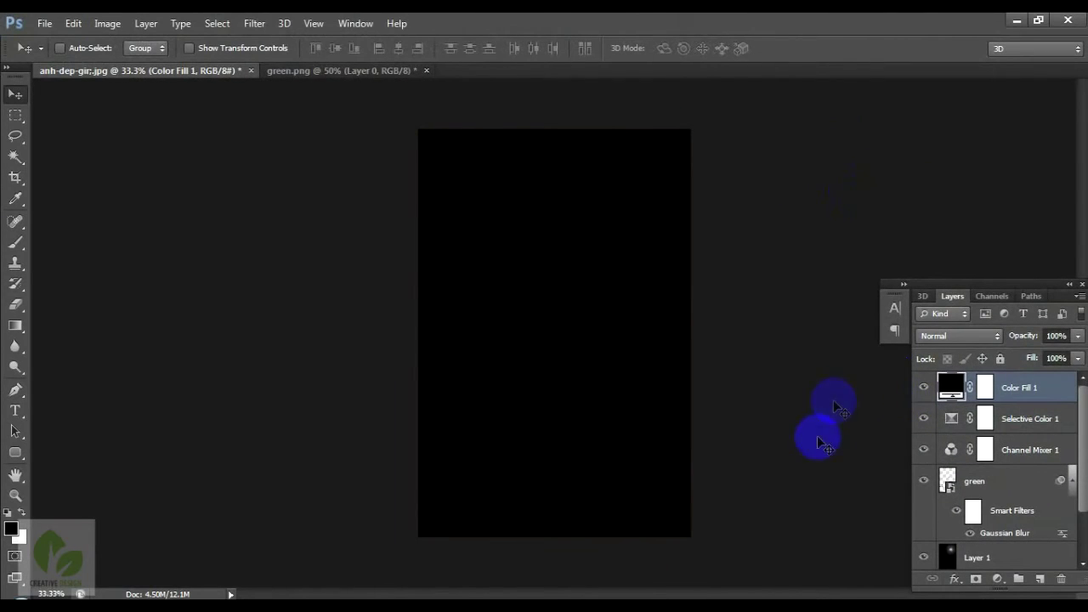
# Step: Try Overlay, Color Dodge, Multiply and Screen, then set Color Fill 1 to Soft Light and target its mask
pyautogui.click(939, 336)
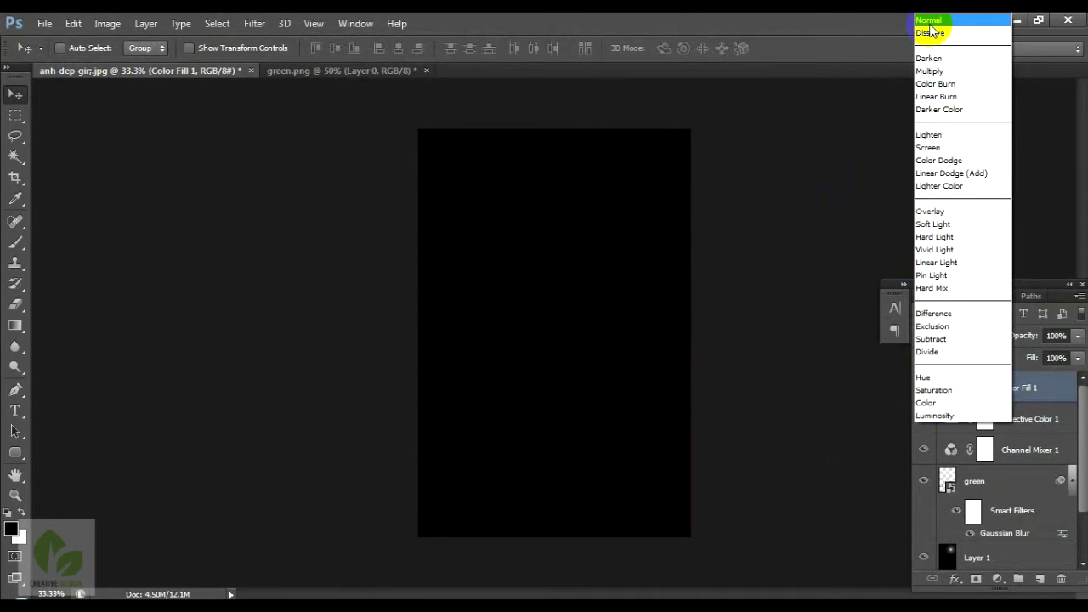
pyautogui.click(932, 212)
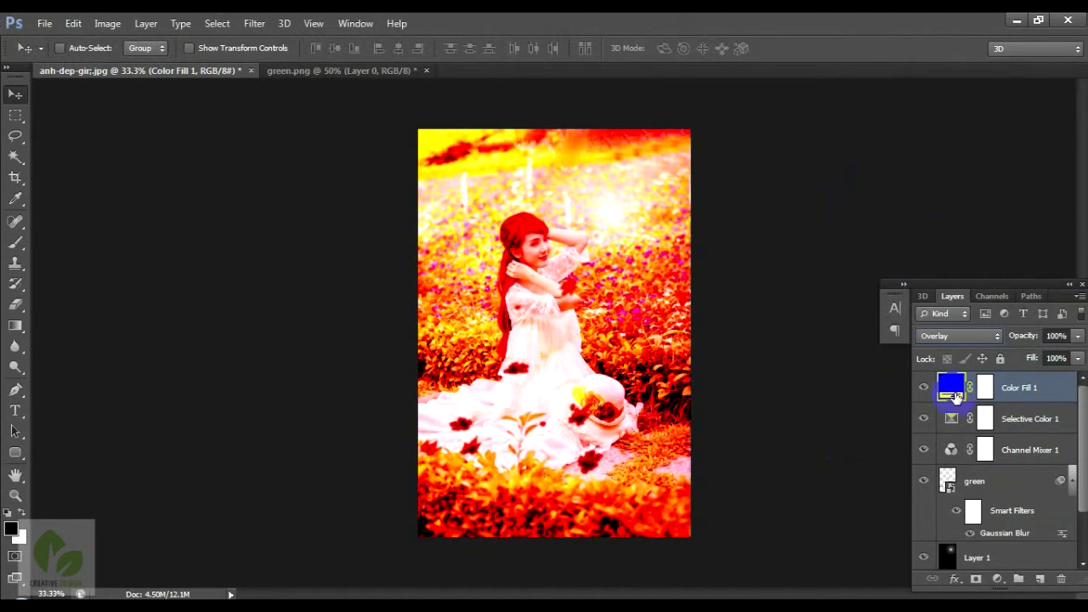
pyautogui.click(952, 338)
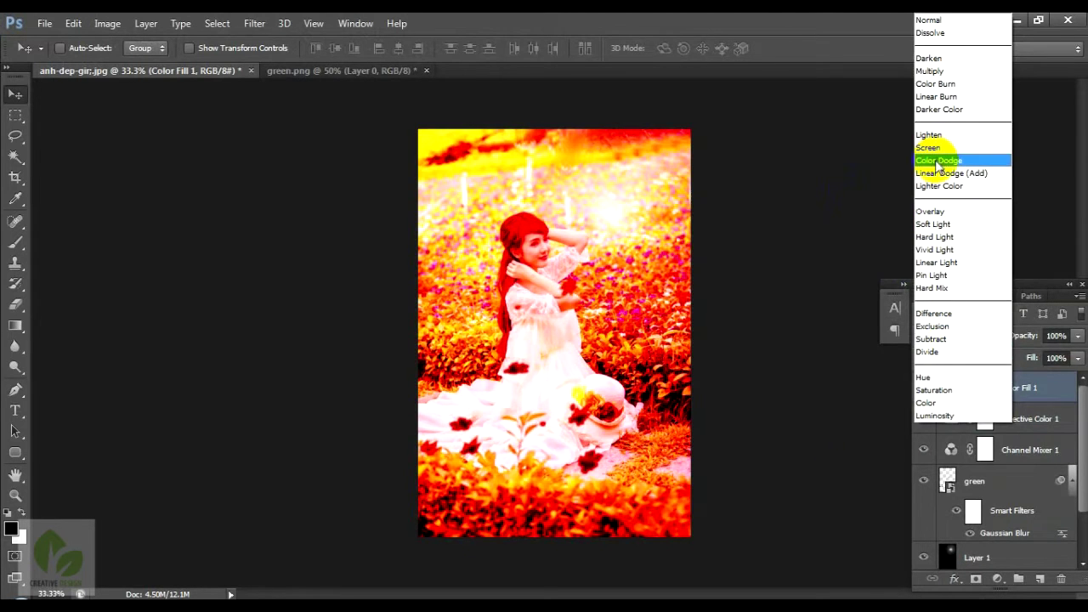
pyautogui.click(935, 160)
pyautogui.click(945, 336)
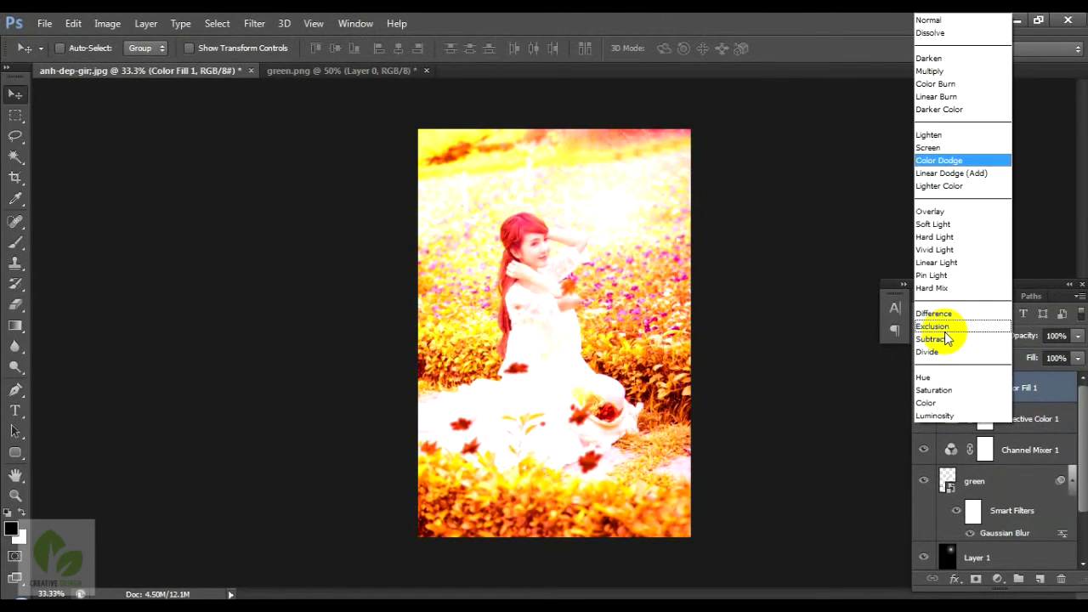
pyautogui.click(931, 72)
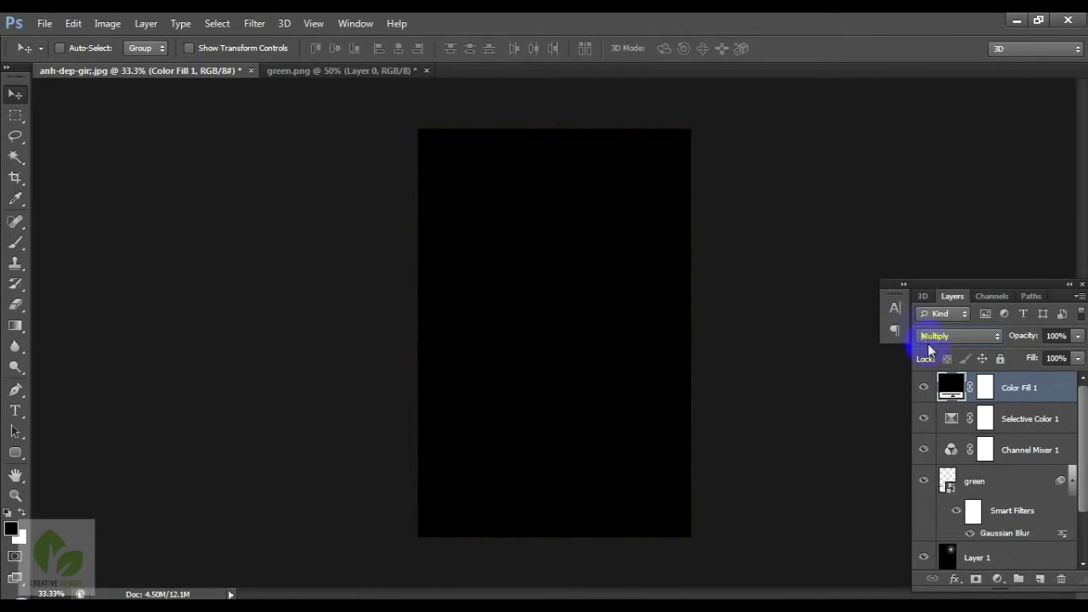
pyautogui.click(930, 335)
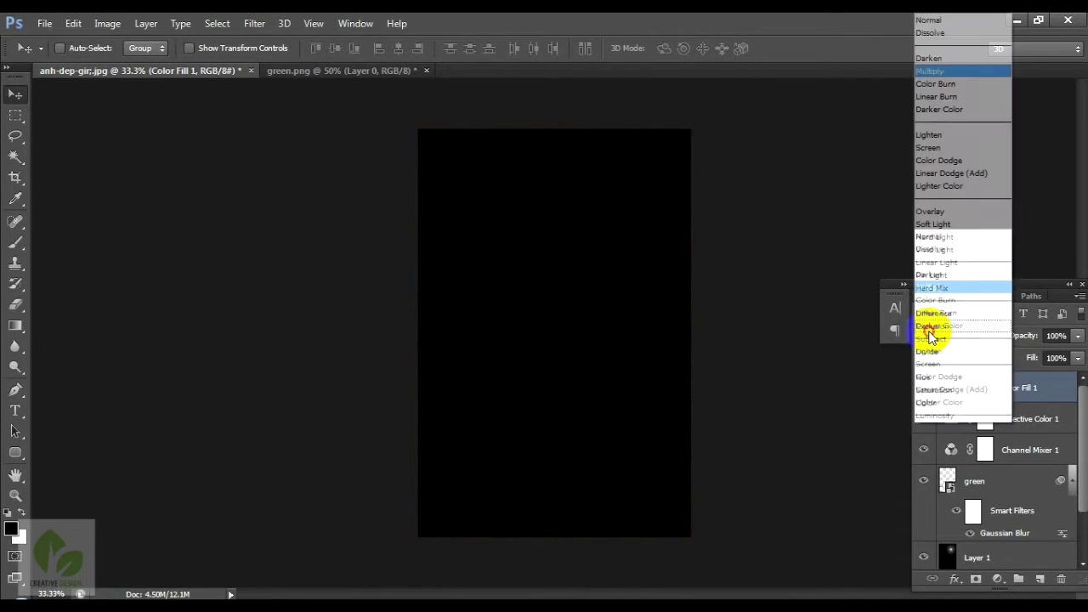
pyautogui.click(931, 153)
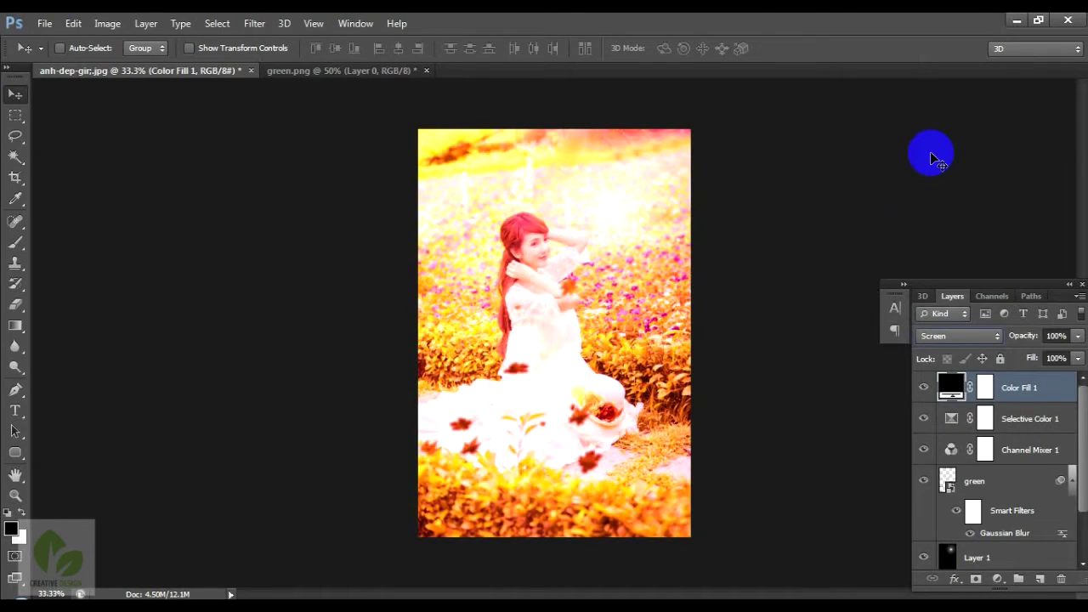
pyautogui.click(941, 337)
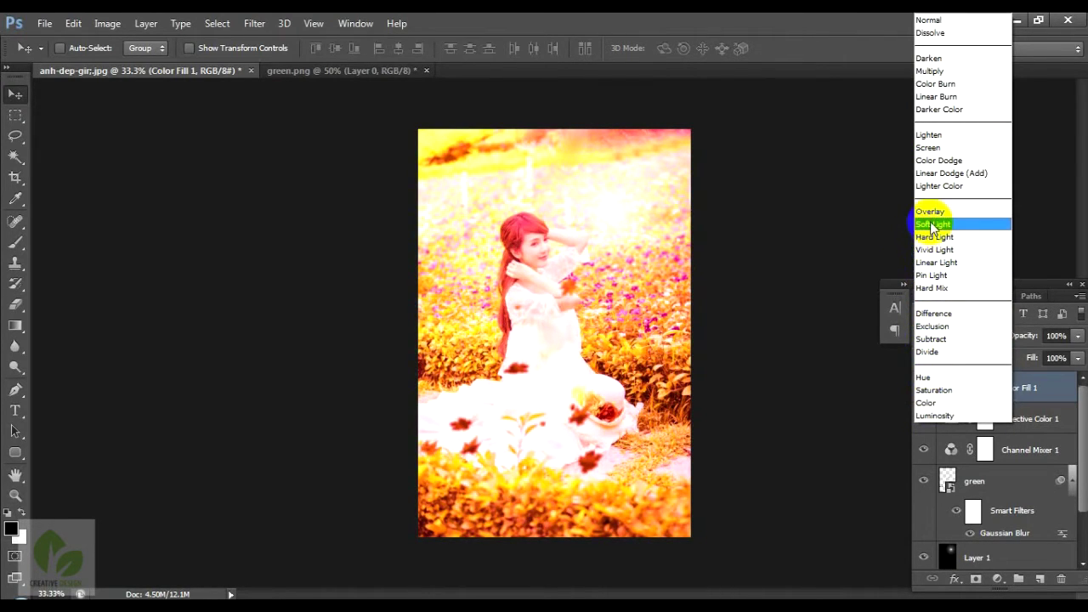
pyautogui.click(932, 224)
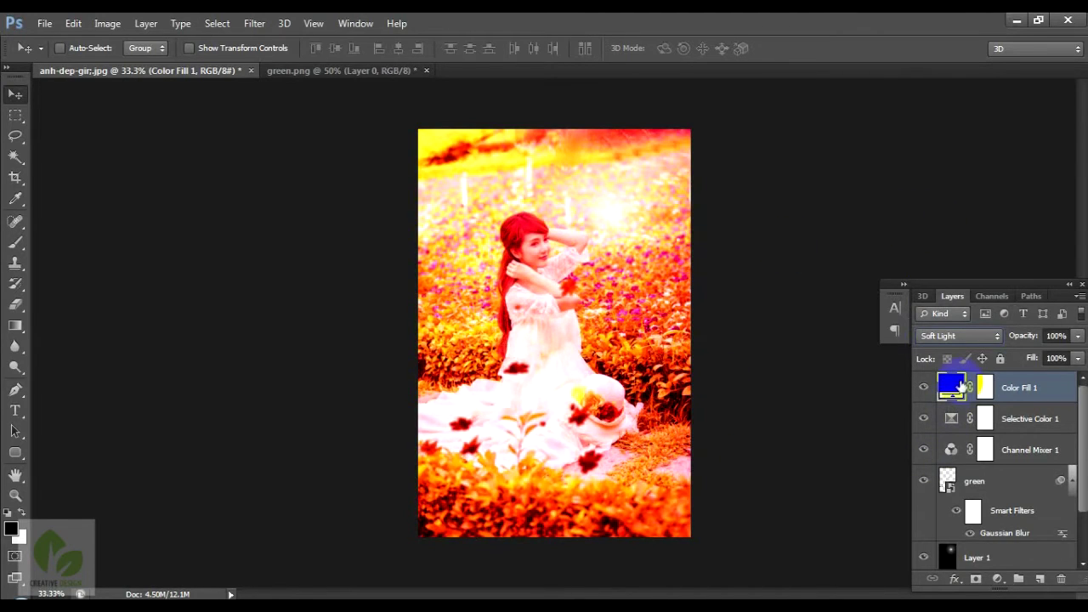
pyautogui.click(985, 389)
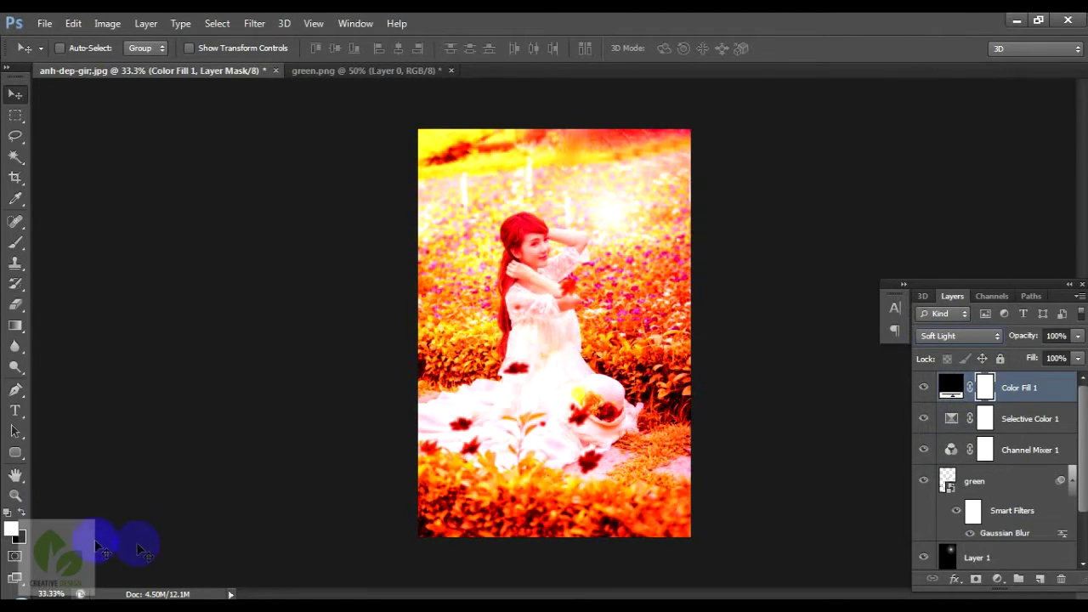
pyautogui.click(17, 242)
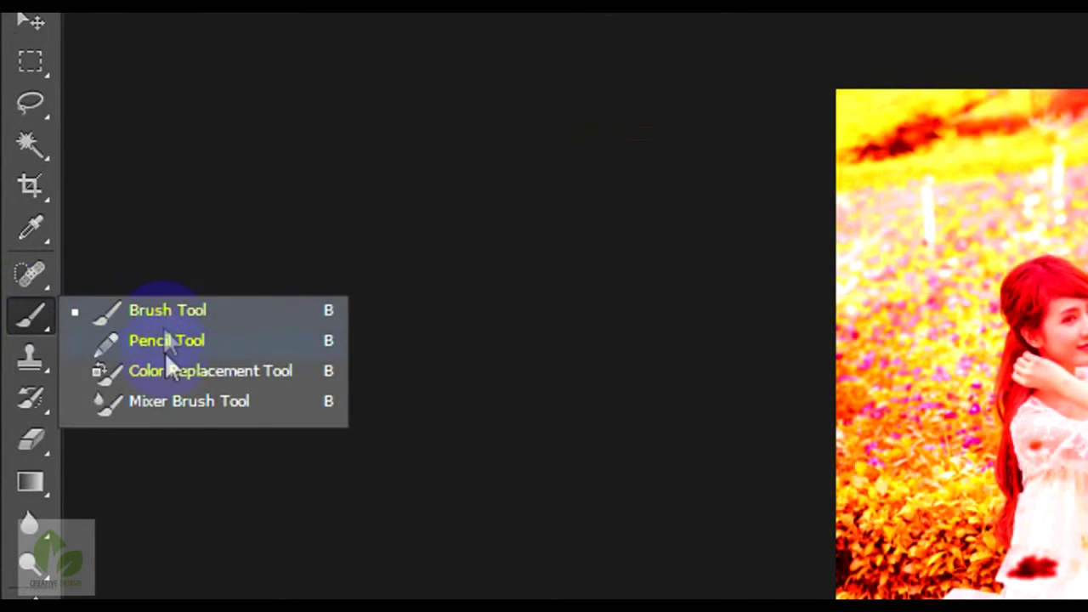
# Step: Set up a soft round brush enlarged to 288 px
pyautogui.click(176, 319)
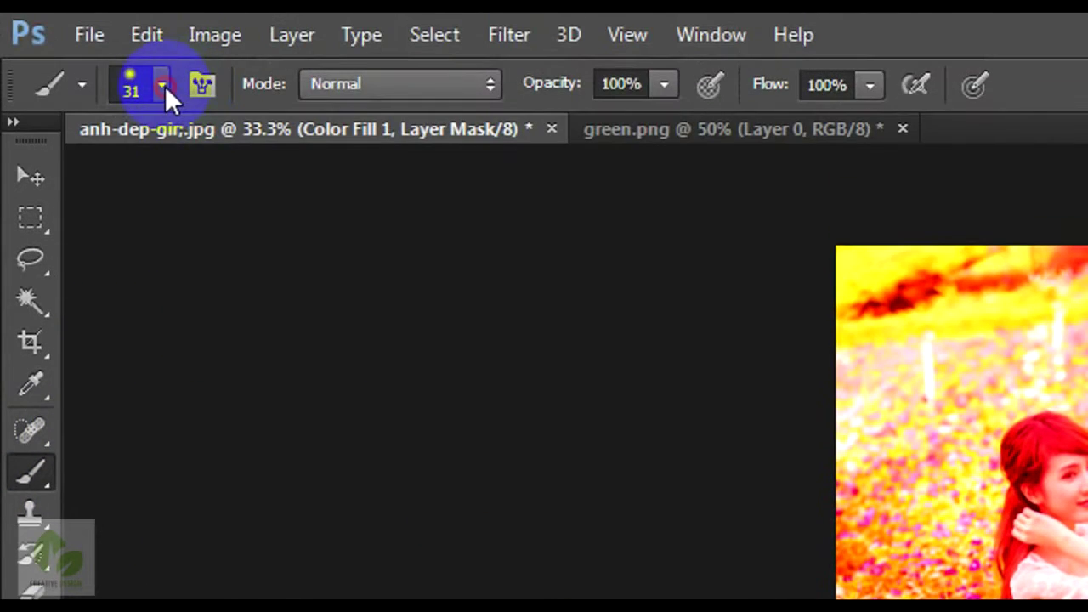
pyautogui.click(165, 86)
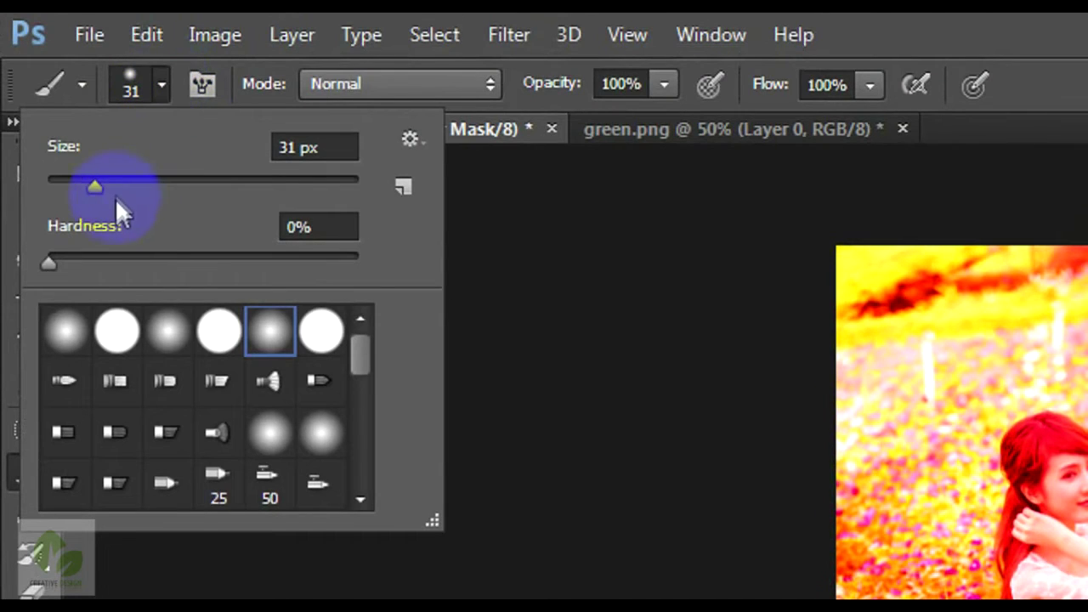
pyautogui.click(173, 338)
pyautogui.click(116, 332)
pyautogui.click(165, 336)
pyautogui.click(272, 340)
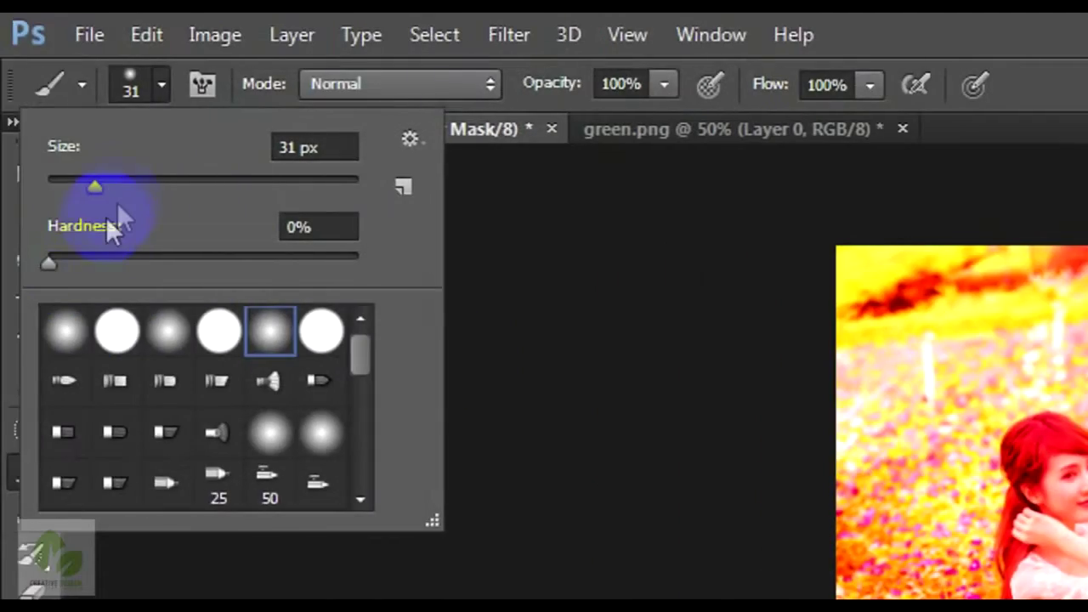
pyautogui.moveTo(131, 189); pyautogui.dragTo(205, 193)
pyautogui.click(271, 186)
pyautogui.moveTo(272, 187); pyautogui.dragTo(294, 185)
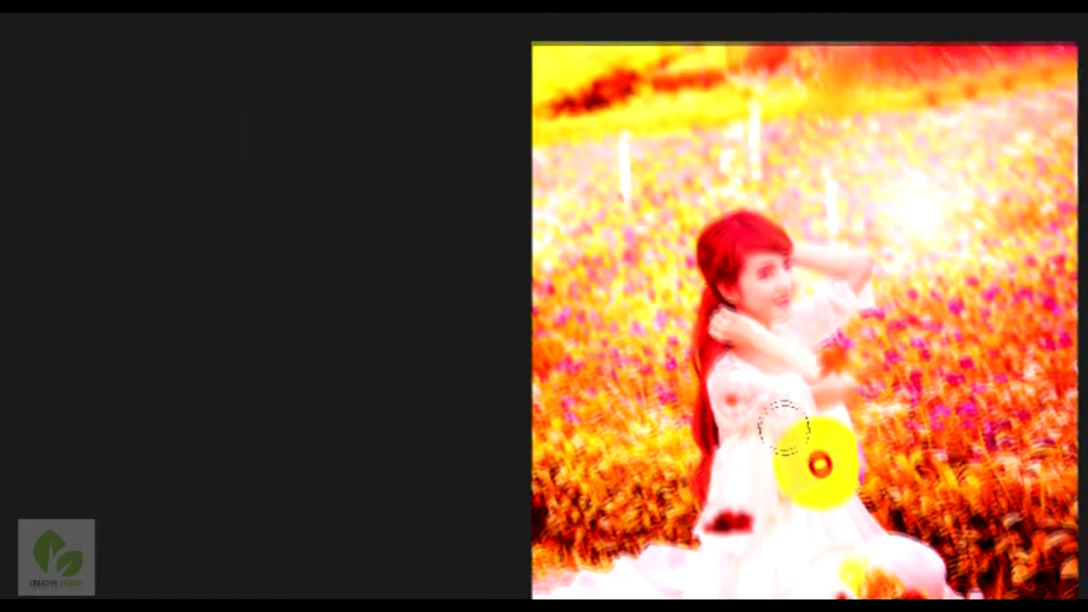
# Step: Paint out Color Fill 1 over the girl's face, hair, centre, foreground, top and right side
pyautogui.click(756, 223)
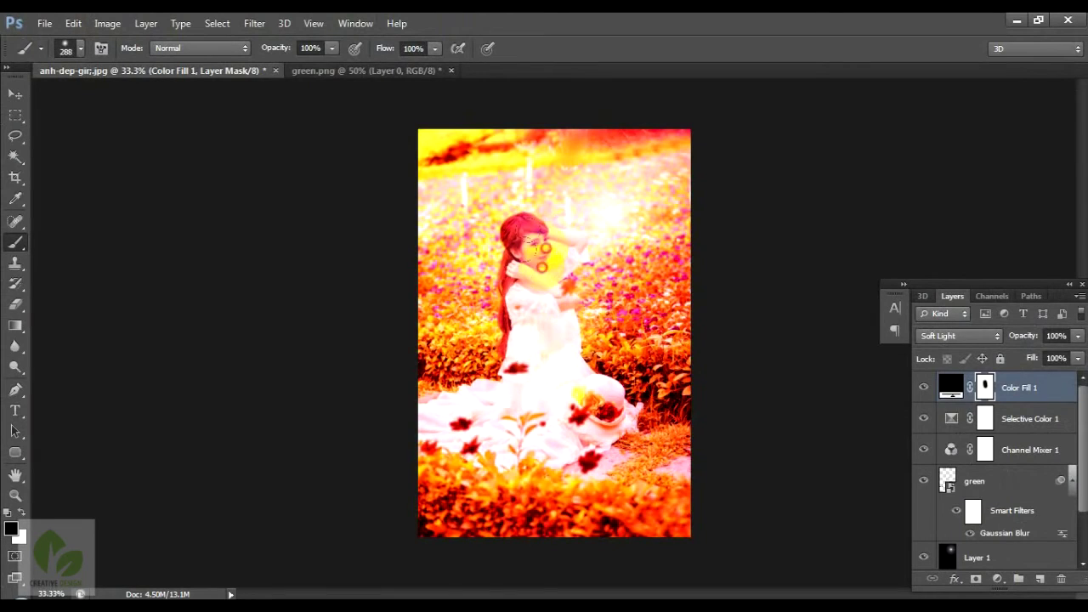
pyautogui.click(497, 315)
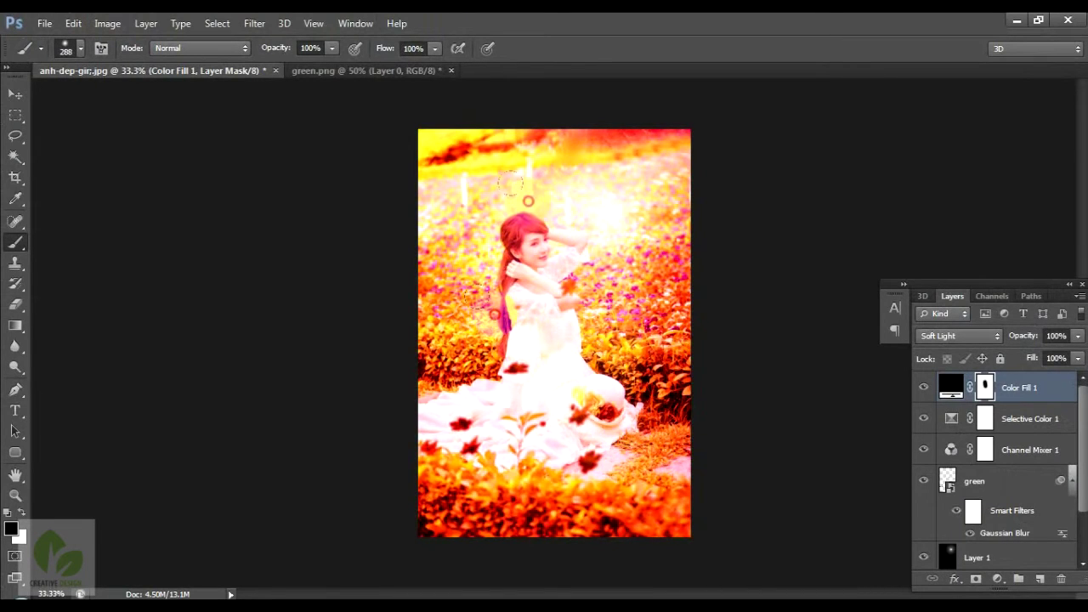
pyautogui.click(502, 444)
pyautogui.click(600, 381)
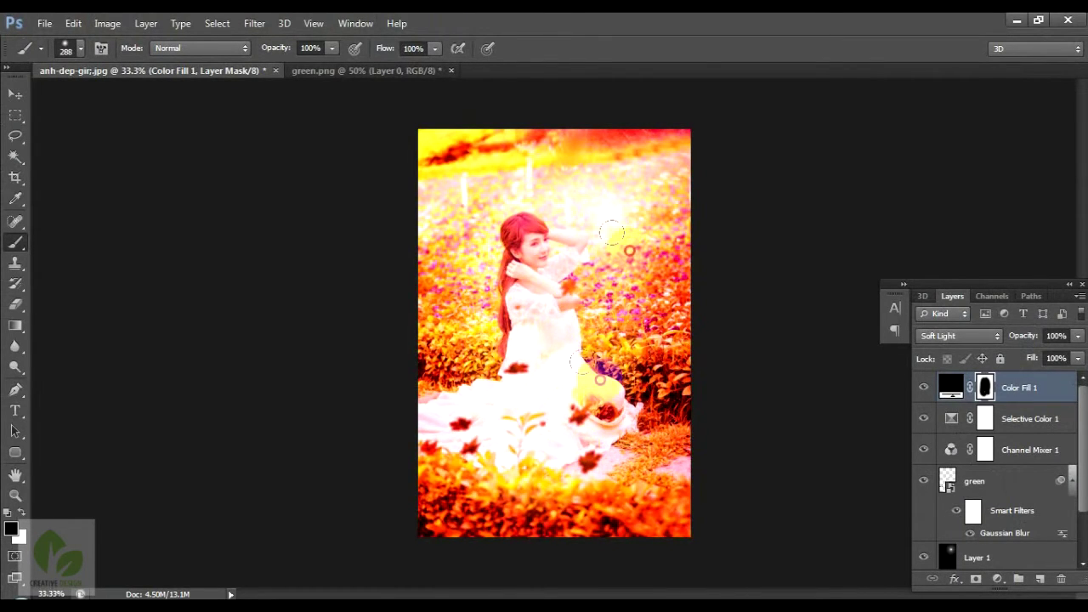
pyautogui.click(552, 507)
pyautogui.click(510, 490)
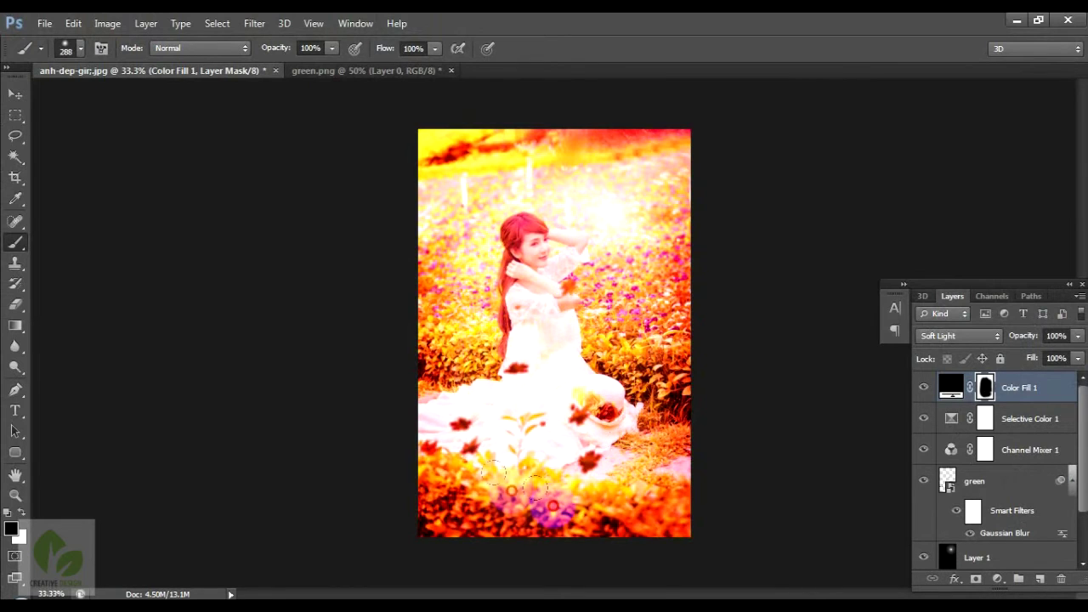
pyautogui.click(539, 180)
pyautogui.click(527, 195)
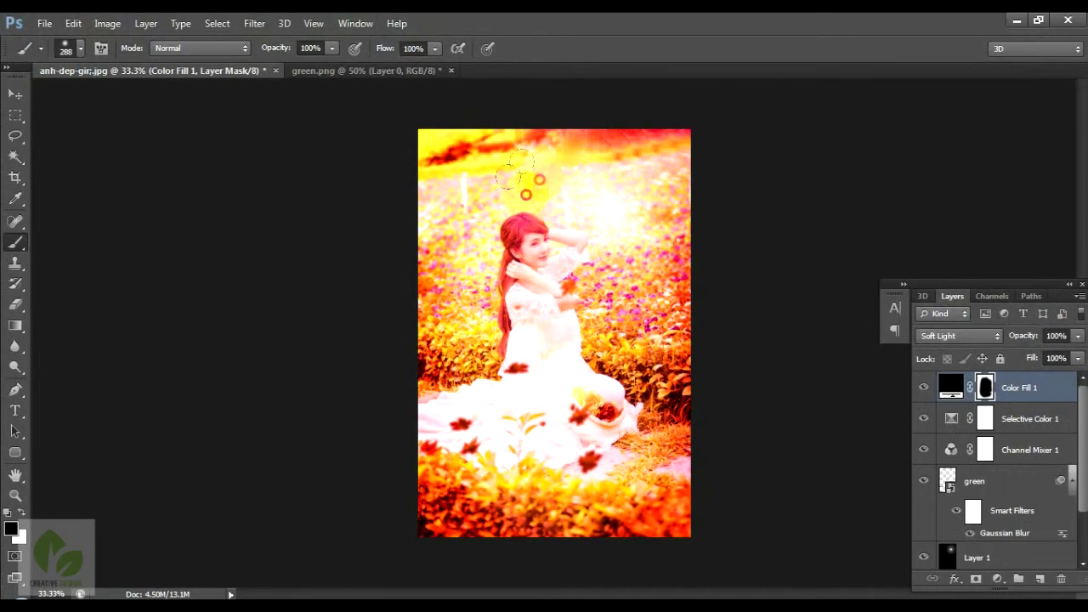
pyautogui.click(610, 176)
pyautogui.click(499, 198)
pyautogui.click(499, 437)
pyautogui.click(583, 499)
pyautogui.click(703, 276)
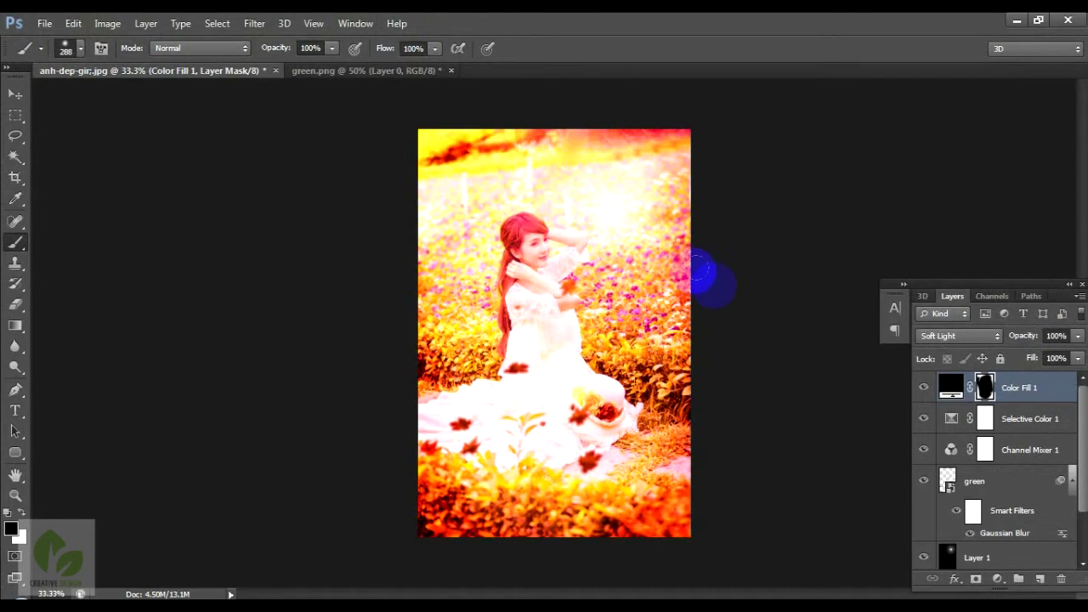
pyautogui.click(625, 350)
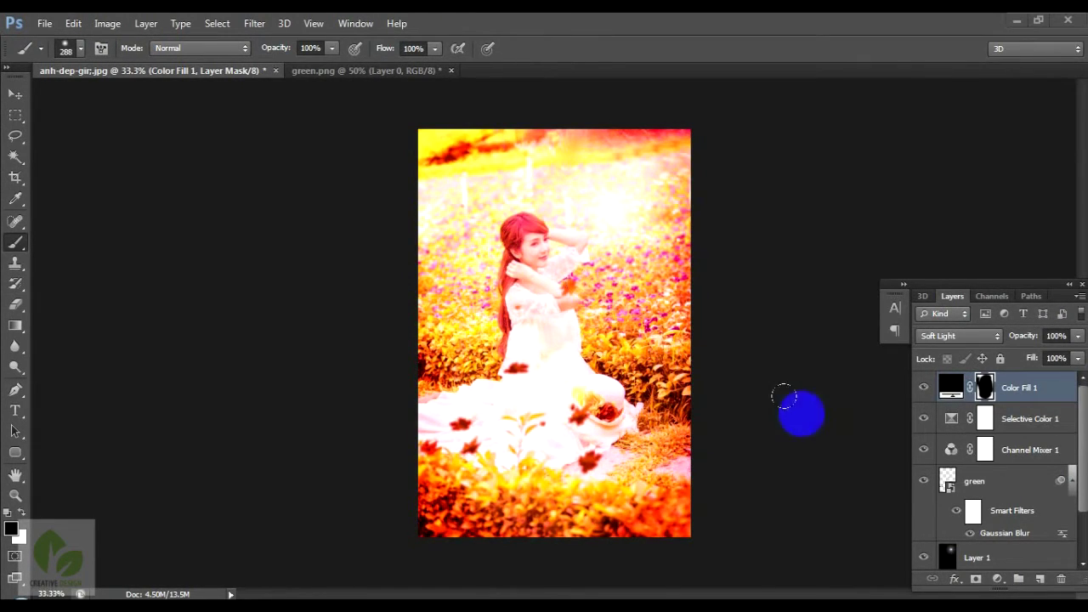
# Step: Lower Color Fill 1's opacity to 73%, then select Layer 1 and compare
pyautogui.click(1018, 384)
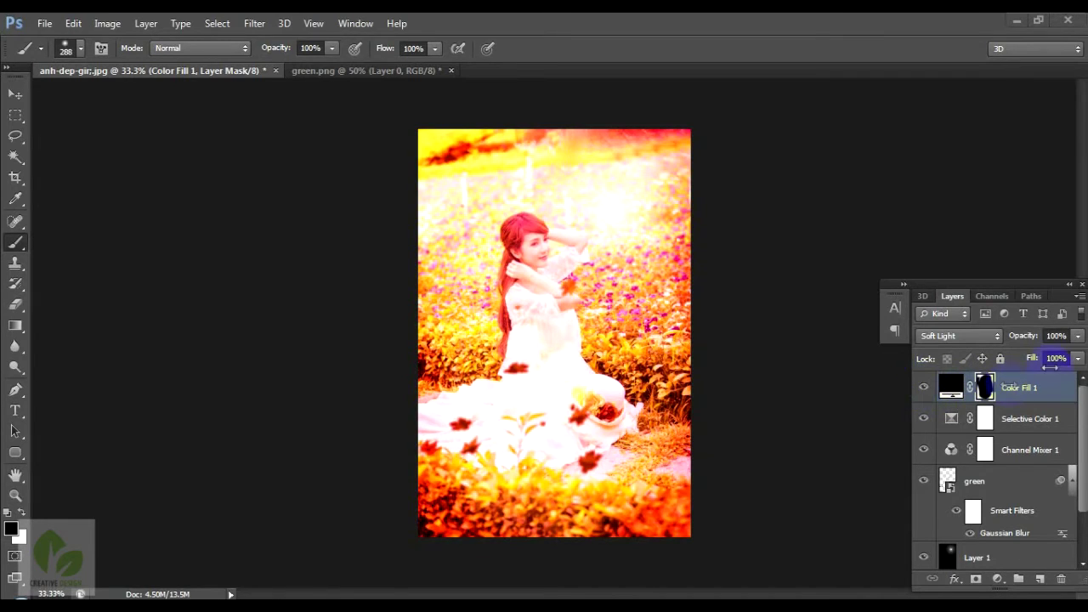
pyautogui.click(924, 388)
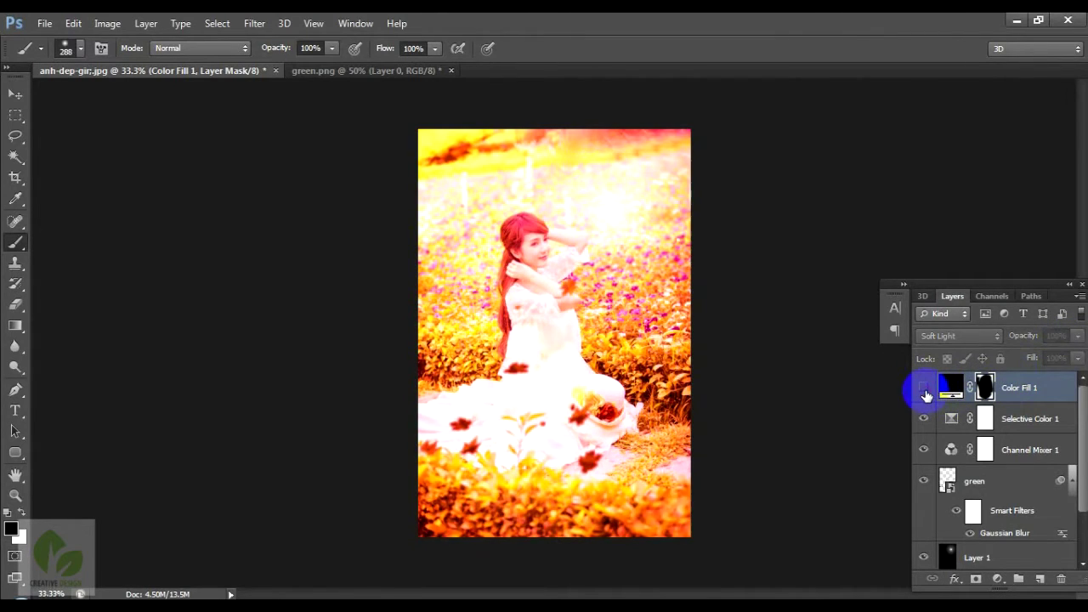
pyautogui.click(1076, 337)
pyautogui.moveTo(1033, 351); pyautogui.dragTo(1057, 364)
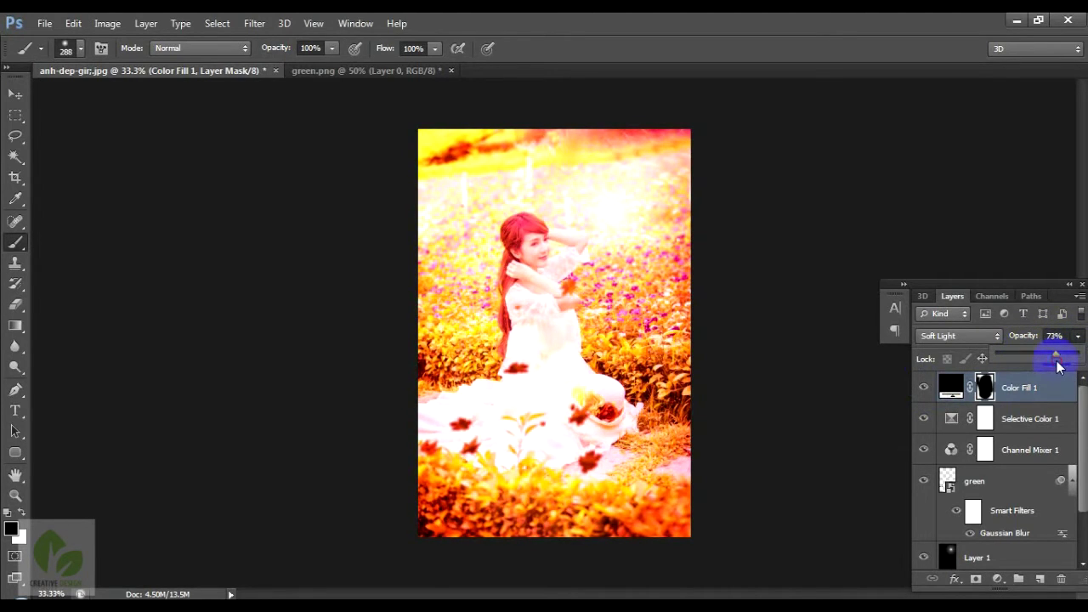
pyautogui.click(957, 363)
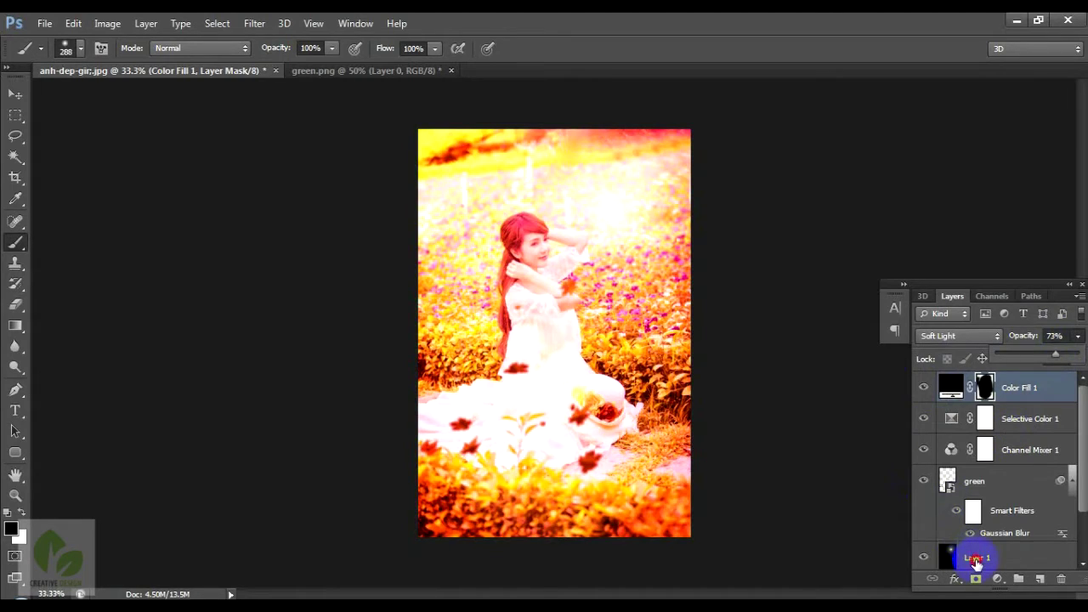
pyautogui.click(977, 561)
pyautogui.click(924, 555)
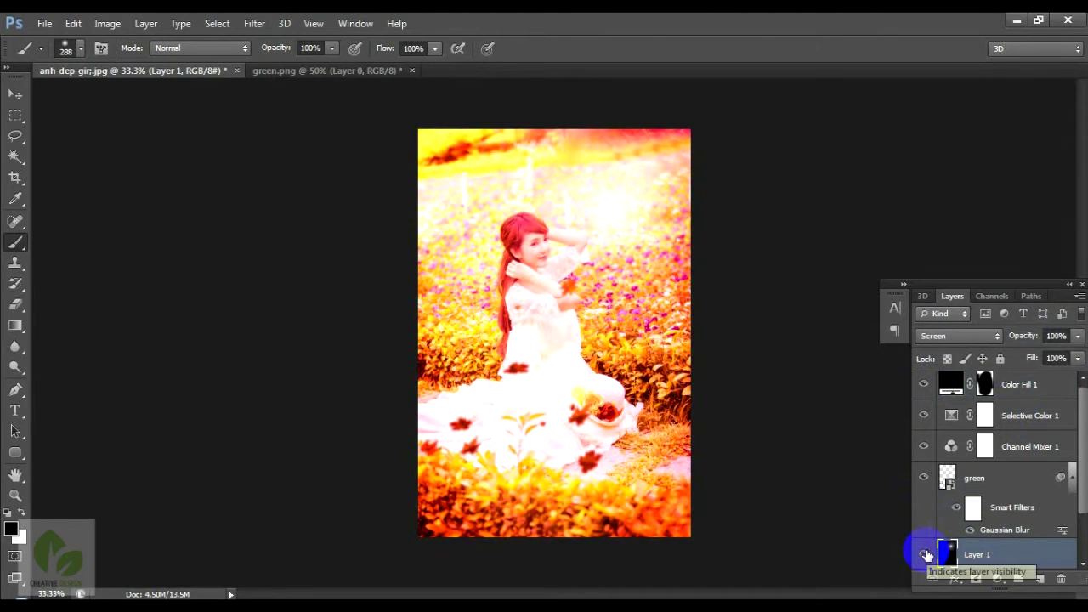
# Step: Flip Layer 1 horizontally and move its glow up and to the right
pyautogui.hotkey('ctrl', 't')
pyautogui.rightClick(637, 237)
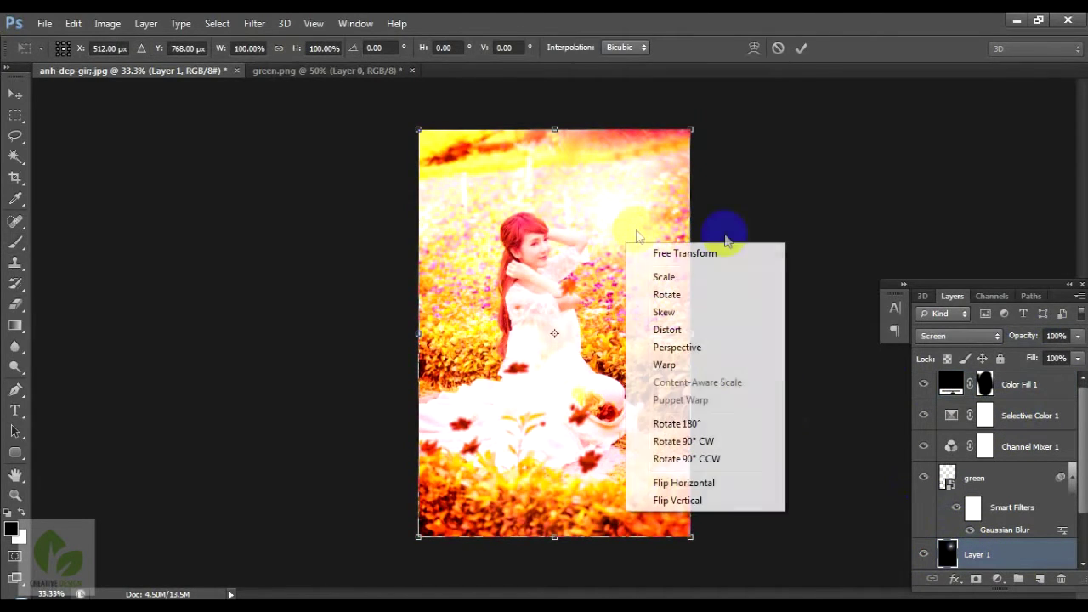
pyautogui.click(680, 482)
pyautogui.moveTo(562, 363)
pyautogui.mouseDown()
pyautogui.moveTo(569, 351)
pyautogui.moveTo(671, 351)
pyautogui.mouseUp()
pyautogui.press('Return')
pyautogui.press('b')
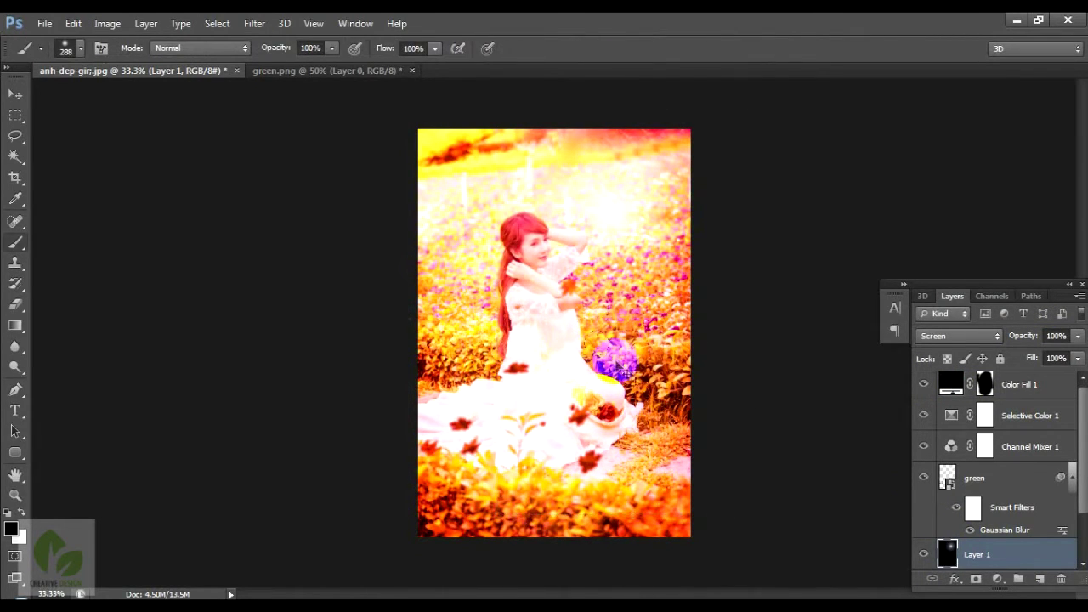
pyautogui.press('v')
pyautogui.moveTo(608, 370); pyautogui.dragTo(625, 334)
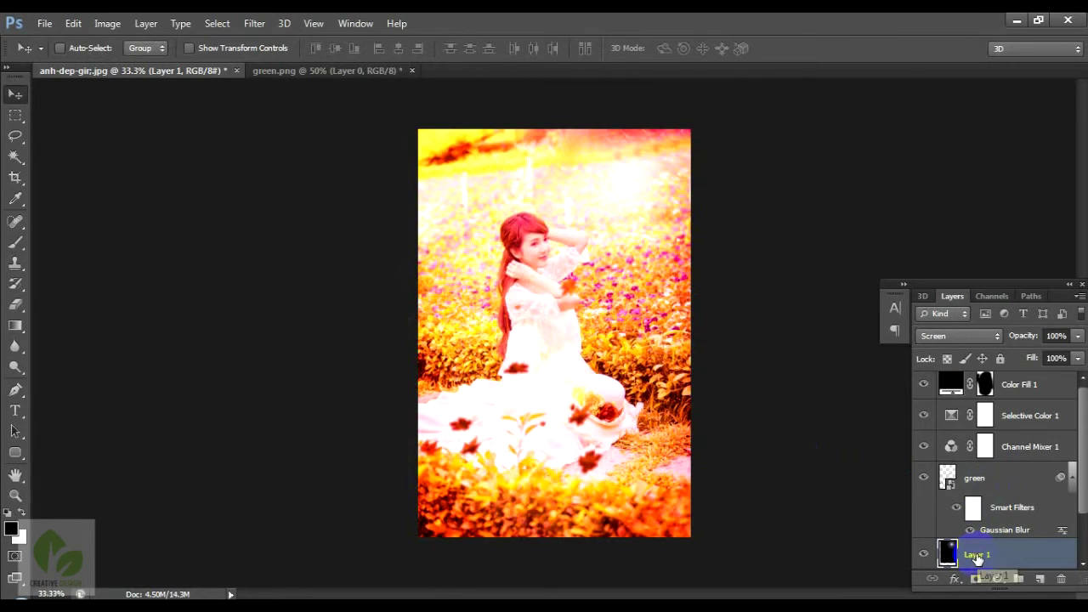
# Step: Show the rulers and save the document as anh-dep-gir.psd
pyautogui.hotkey('ctrl', 'r')
pyautogui.hotkey('ctrl', 't')
pyautogui.press('Return')
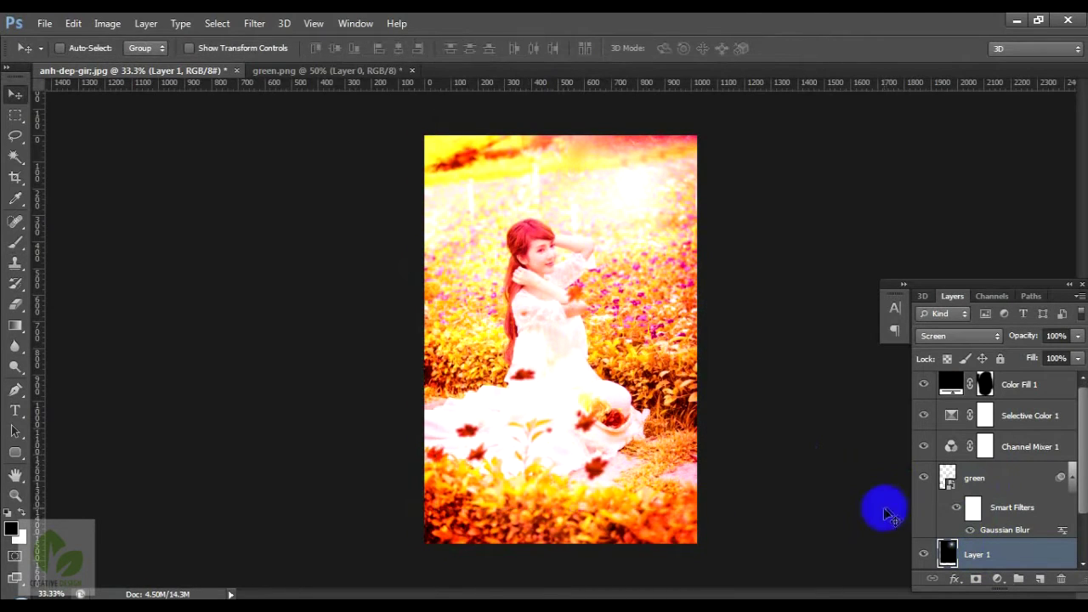
pyautogui.keyDown('ctrl'); pyautogui.click(945, 550); pyautogui.keyUp('ctrl')
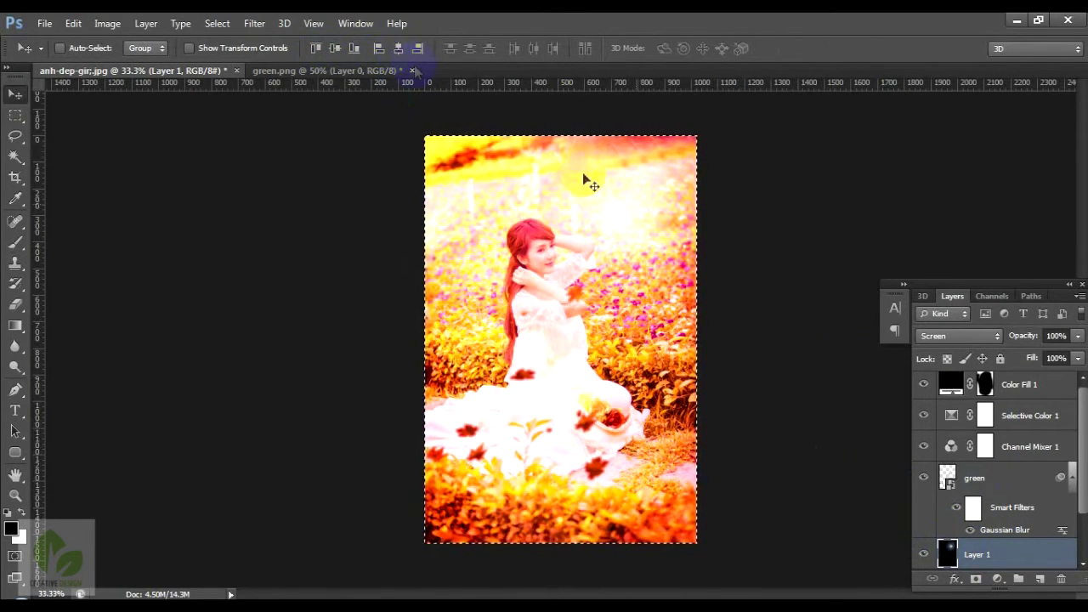
pyautogui.hotkey('ctrl', 'shift', 's')
pyautogui.click(765, 376)
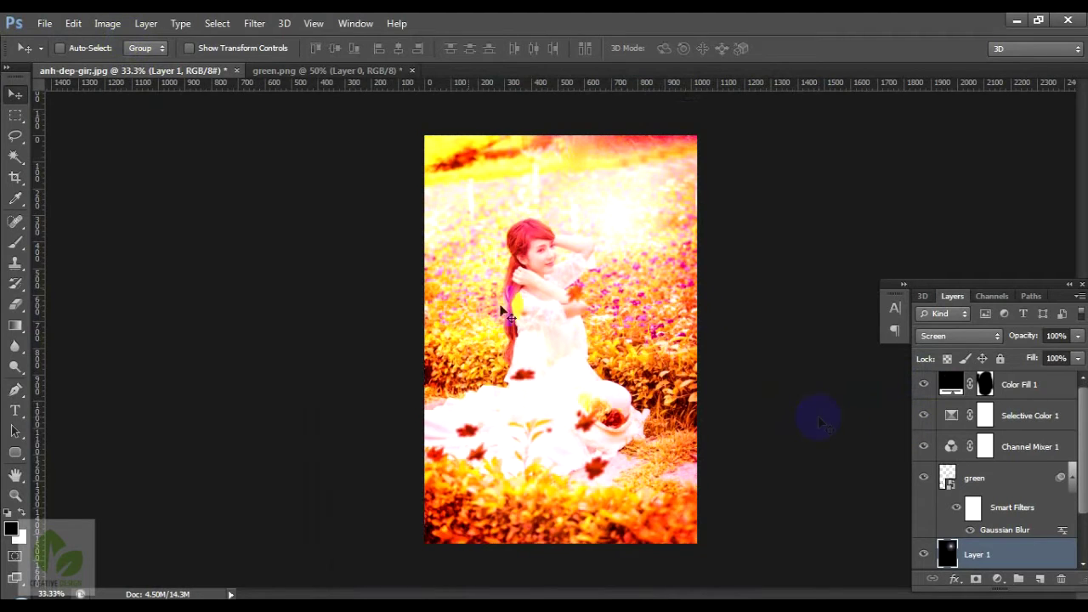
pyautogui.click(111, 24)
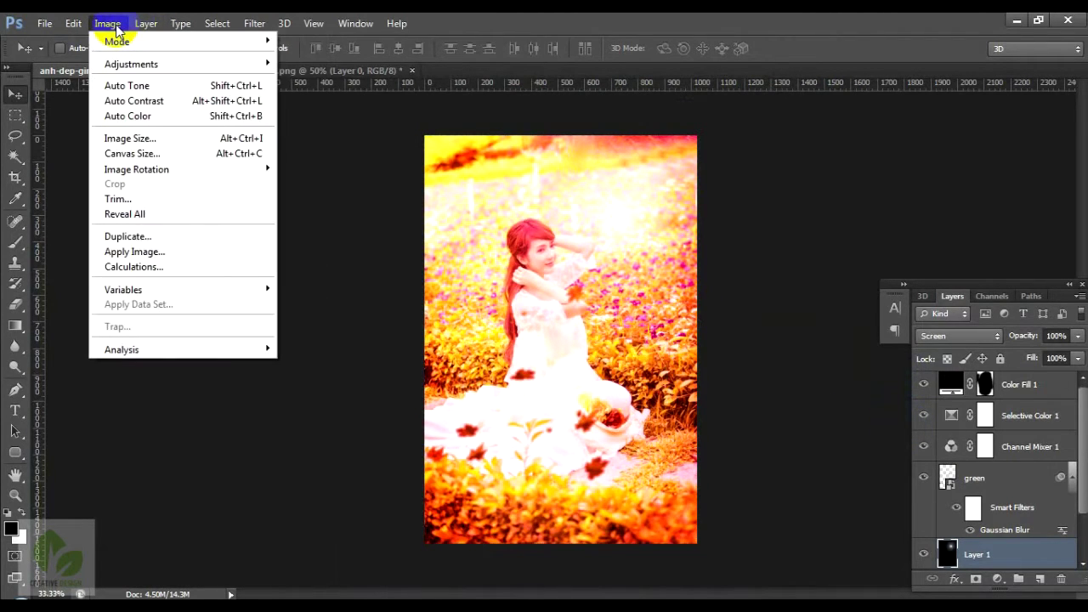
pyautogui.moveTo(131, 63)
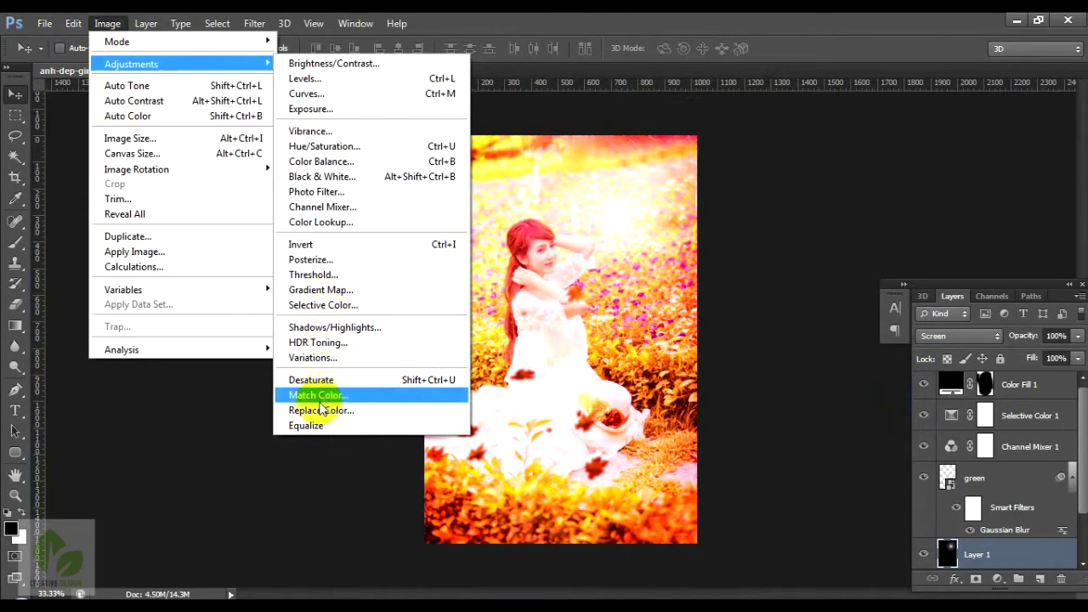
# Step: Open Hue/Saturation on Layer 1 and shift the Master hue to -180
pyautogui.click(316, 150)
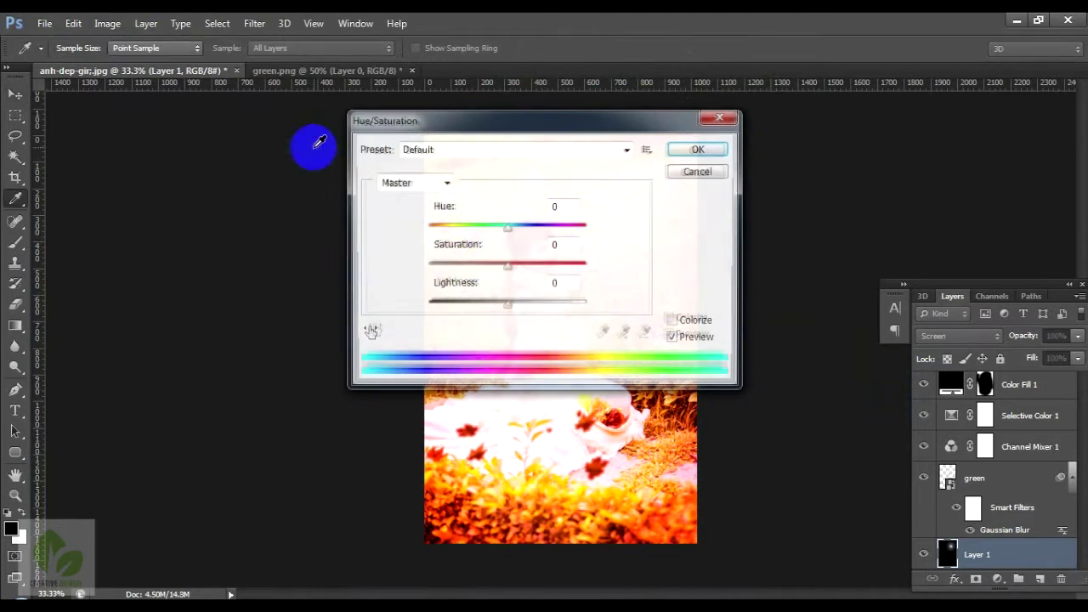
pyautogui.moveTo(481, 117)
pyautogui.mouseDown()
pyautogui.moveTo(505, 188)
pyautogui.moveTo(214, 187)
pyautogui.mouseUp()
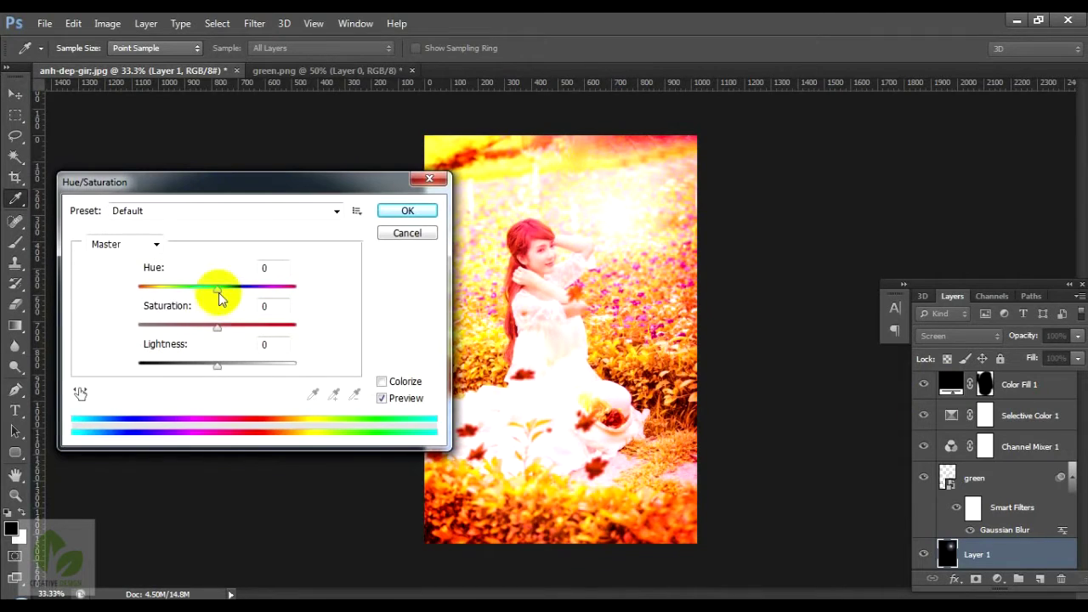
pyautogui.click(132, 245)
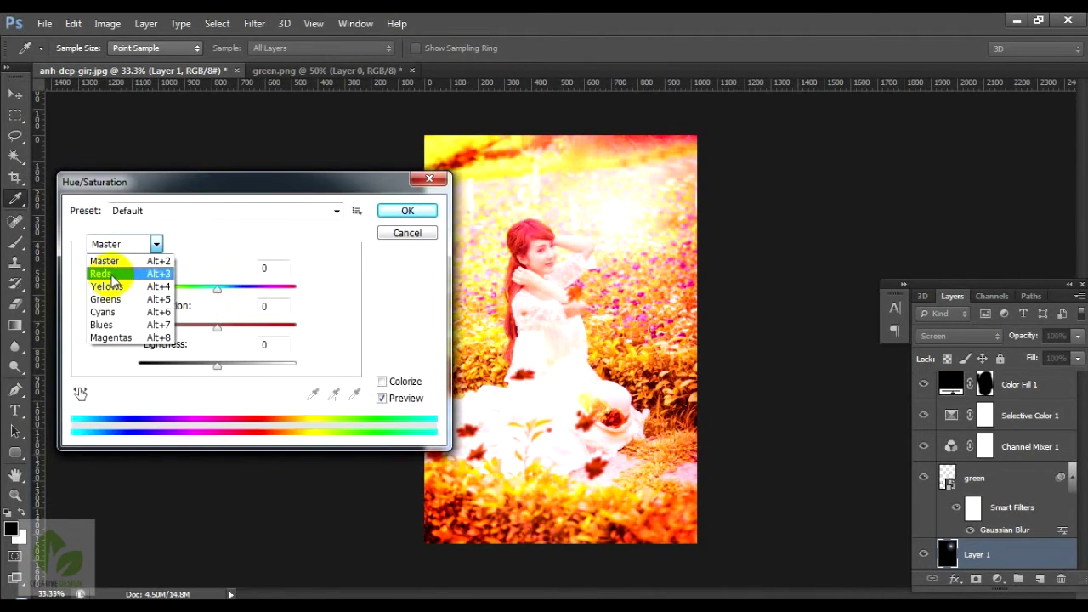
pyautogui.click(104, 274)
pyautogui.click(114, 244)
pyautogui.click(104, 245)
pyautogui.click(97, 257)
pyautogui.moveTo(217, 289)
pyautogui.mouseDown()
pyautogui.moveTo(146, 291)
pyautogui.moveTo(296, 310)
pyautogui.moveTo(122, 301)
pyautogui.moveTo(260, 294)
pyautogui.moveTo(127, 292)
pyautogui.mouseUp()
pyautogui.moveTo(216, 329)
pyautogui.mouseDown()
pyautogui.moveTo(260, 328)
pyautogui.moveTo(230, 331)
pyautogui.mouseUp()
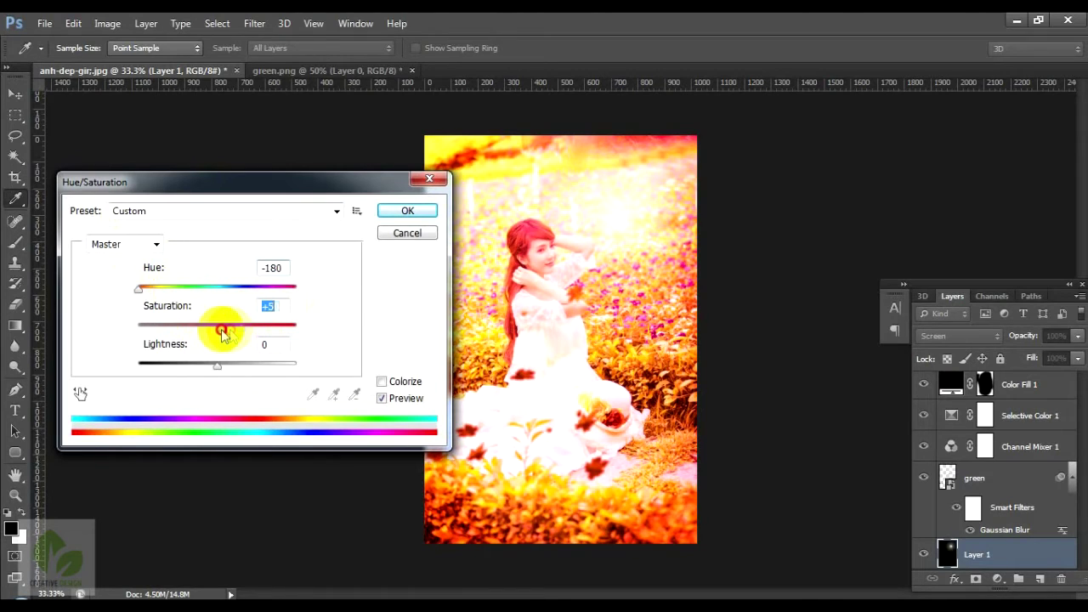
# Step: Set the Reds range to Hue -180 and Saturation +100, and apply
pyautogui.click(128, 245)
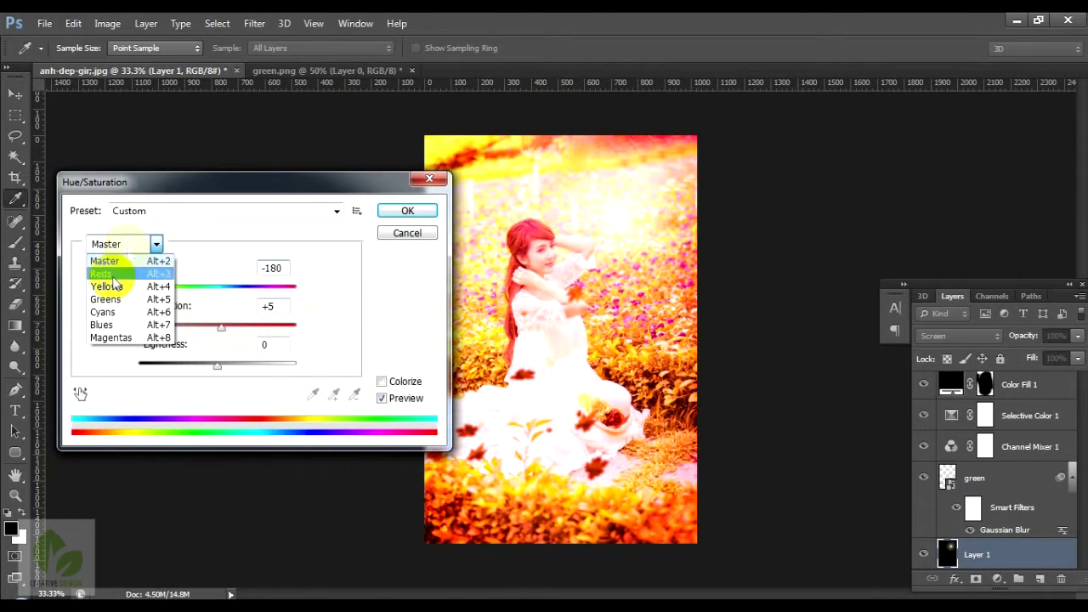
pyautogui.click(106, 274)
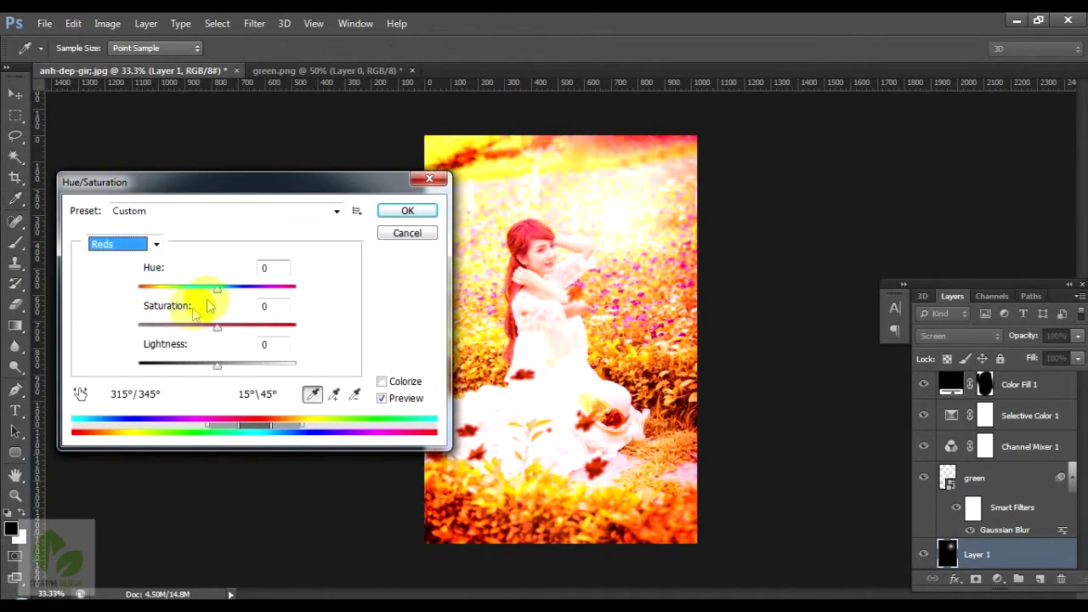
pyautogui.moveTo(216, 289)
pyautogui.mouseDown()
pyautogui.moveTo(287, 315)
pyautogui.moveTo(133, 309)
pyautogui.mouseUp()
pyautogui.moveTo(217, 326); pyautogui.dragTo(297, 332)
pyautogui.click(407, 212)
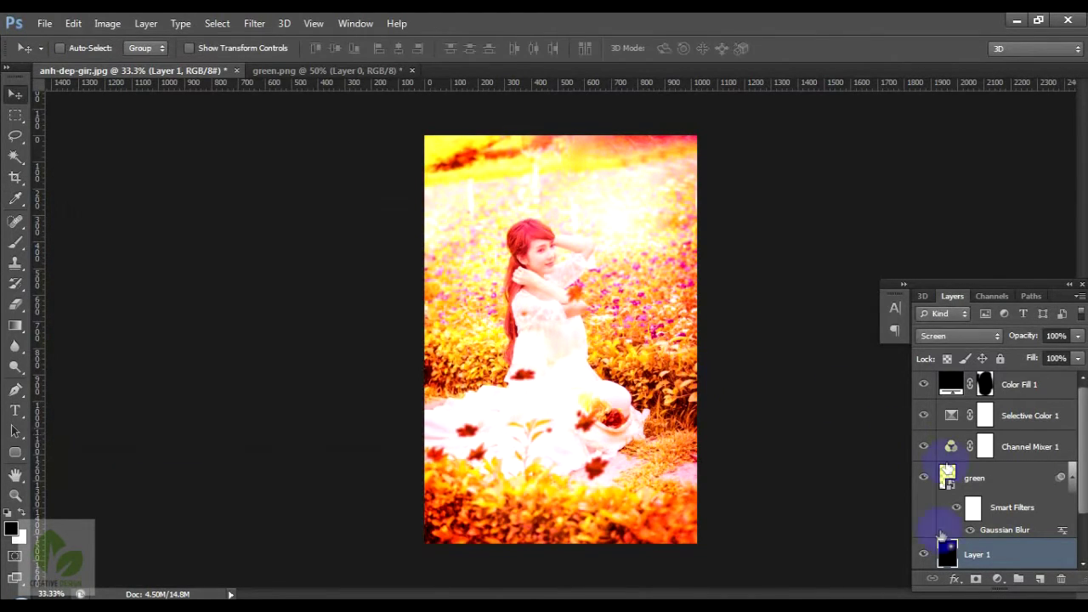
pyautogui.click(924, 554)
pyautogui.click(925, 556)
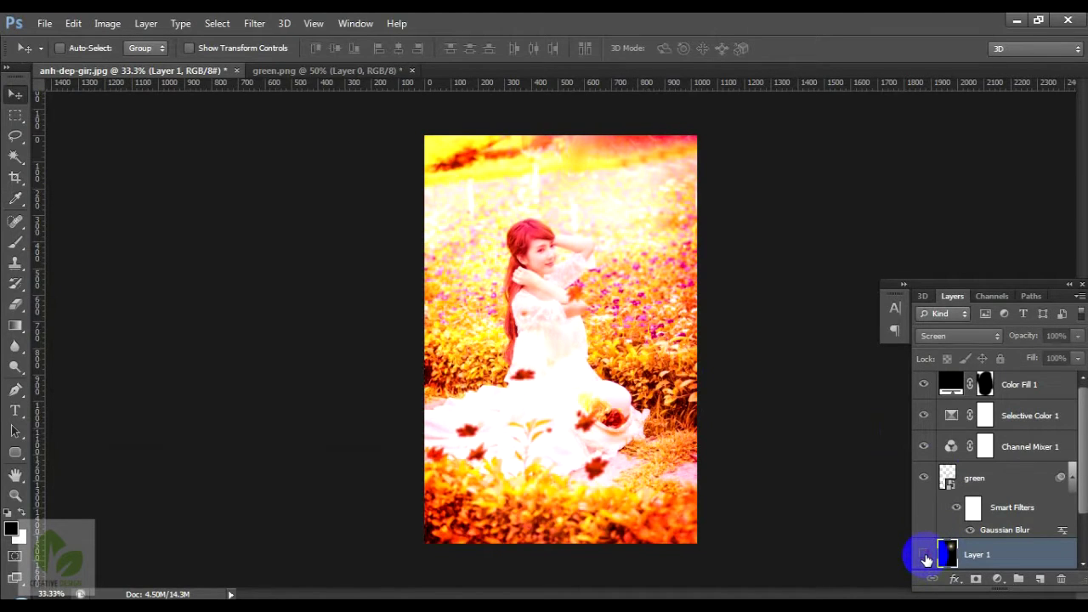
pyautogui.click(924, 554)
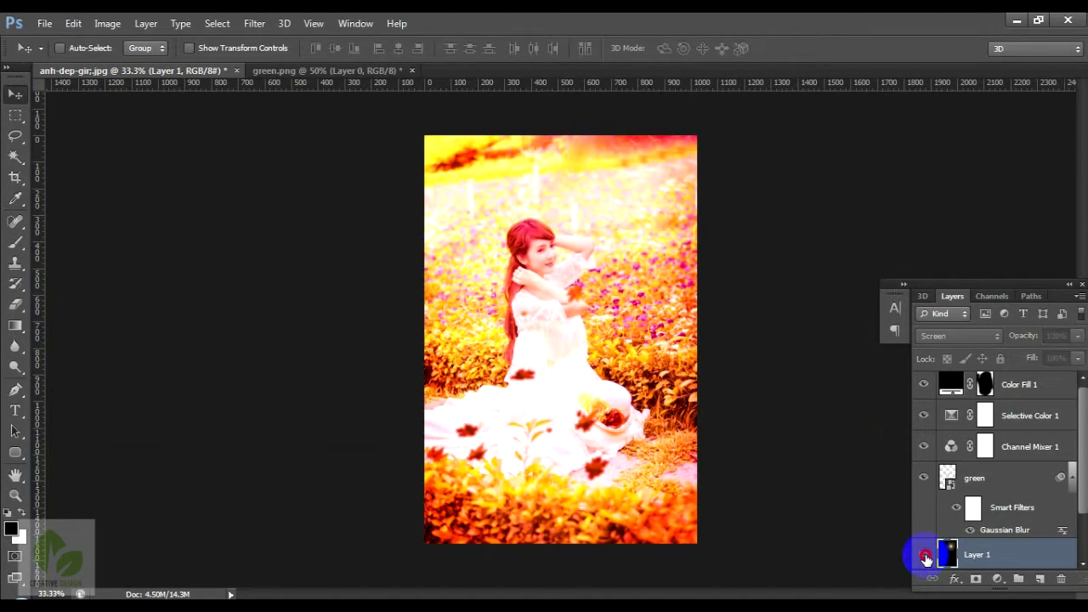
pyautogui.click(924, 554)
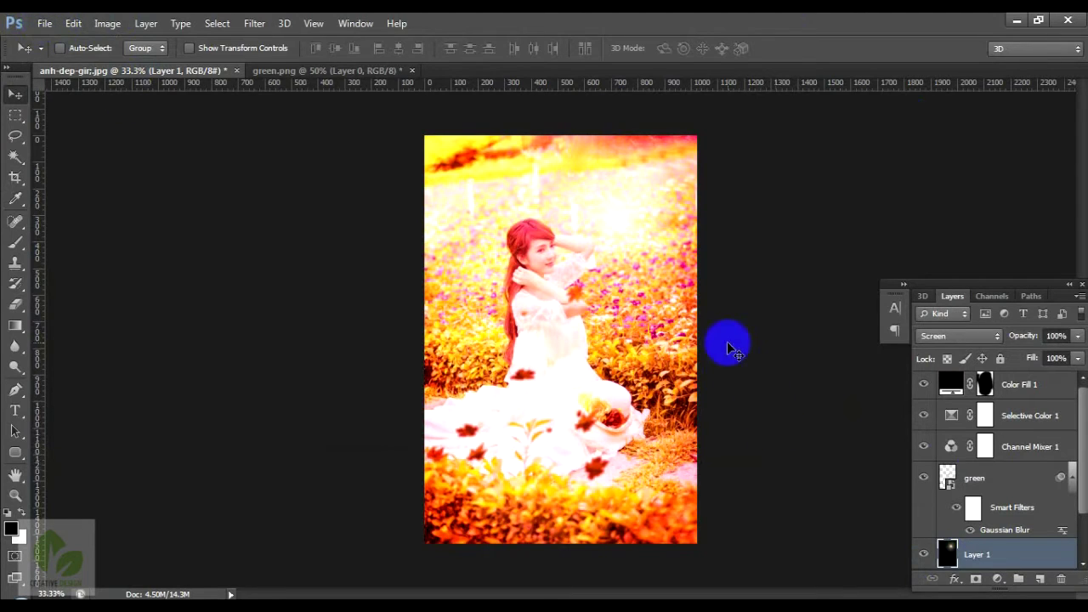
pyautogui.click(154, 417)
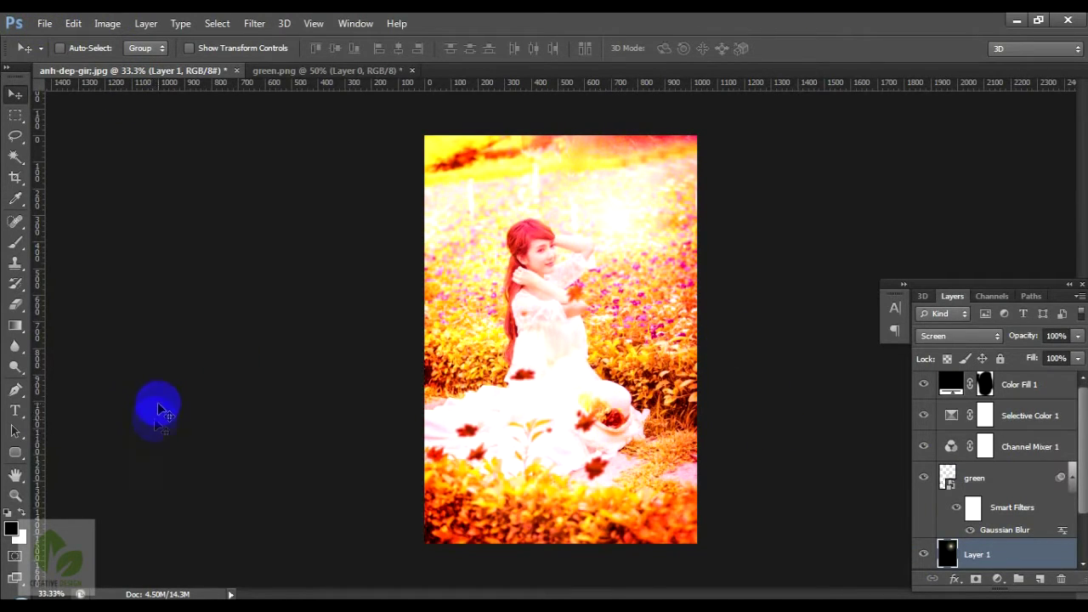
pyautogui.scroll(1, 1033, 496)
pyautogui.click(983, 387)
pyautogui.scroll(-1, 1007, 544)
pyautogui.scroll(-1, 1002, 535)
pyautogui.keyDown('shift'); pyautogui.click(1002, 527); pyautogui.keyUp('shift')
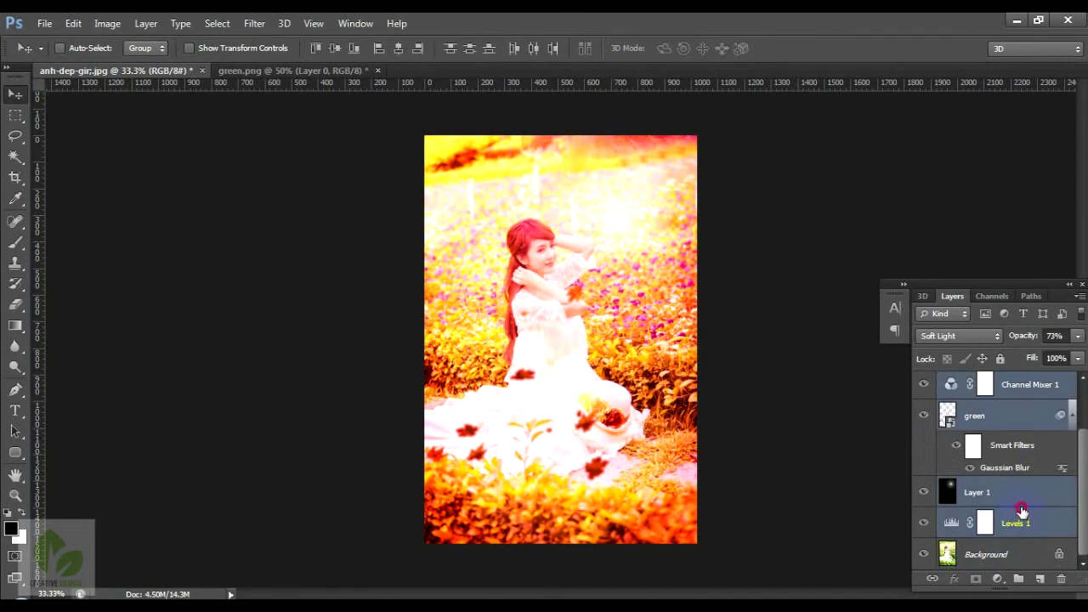
pyautogui.doubleClick(1023, 513)
pyautogui.click(1003, 226)
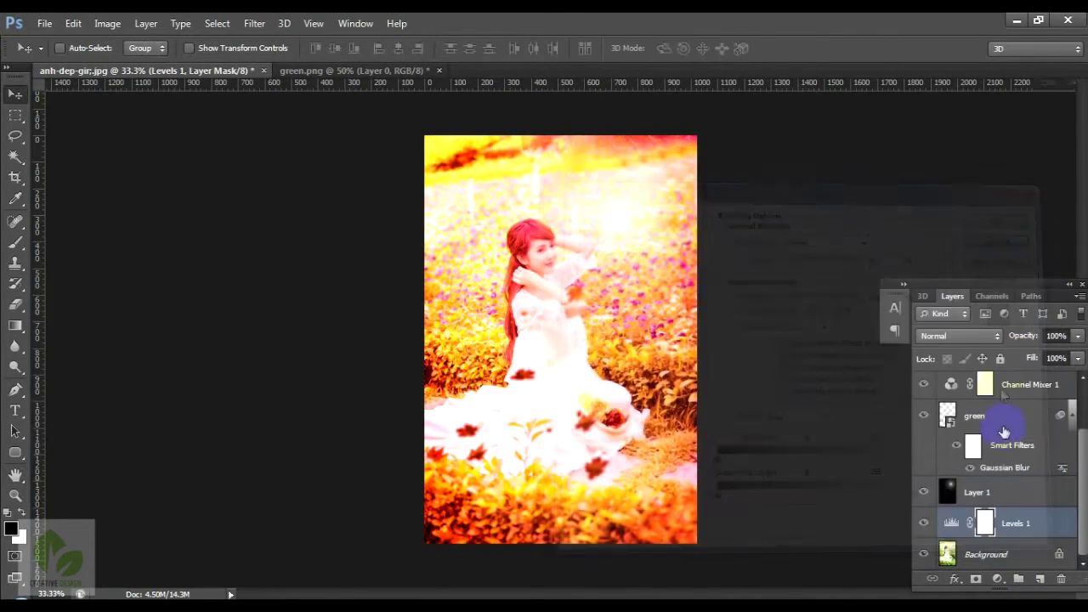
pyautogui.scroll(2, 1008, 425)
pyautogui.click(1015, 388)
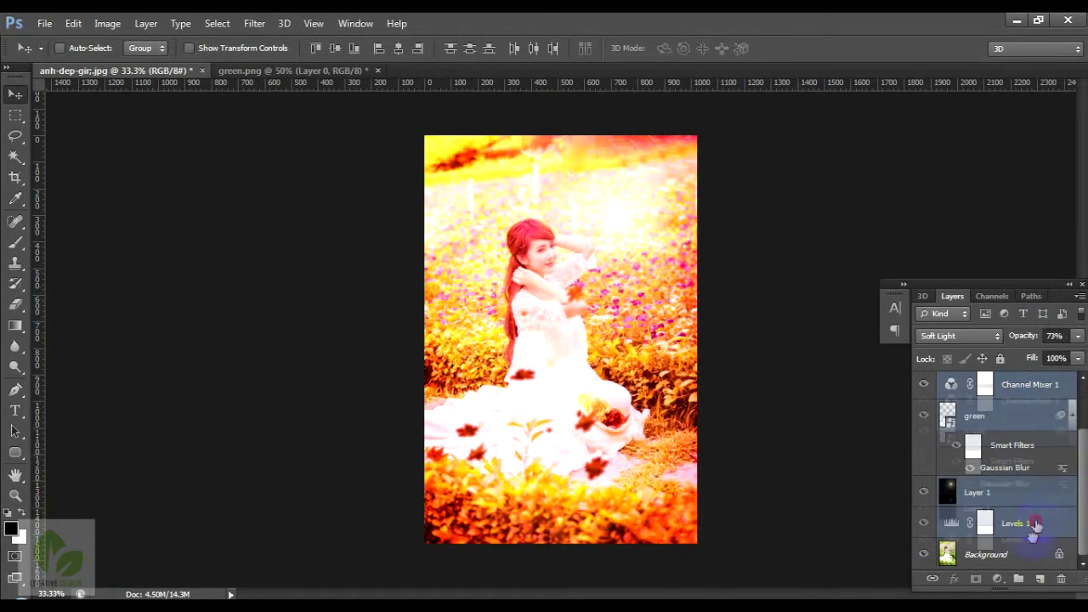
# Step: Group the adjustment layers as Effect-color and stamp the visible result into Layer 2
pyautogui.hotkey('ctrl', 'g')
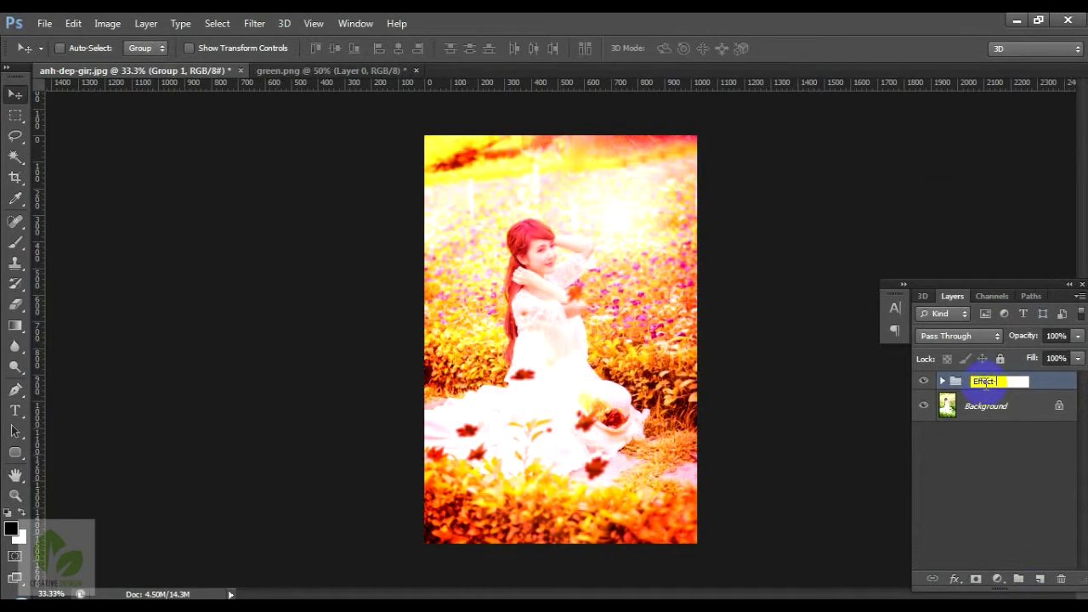
pyautogui.write('color')
pyautogui.press('Return')
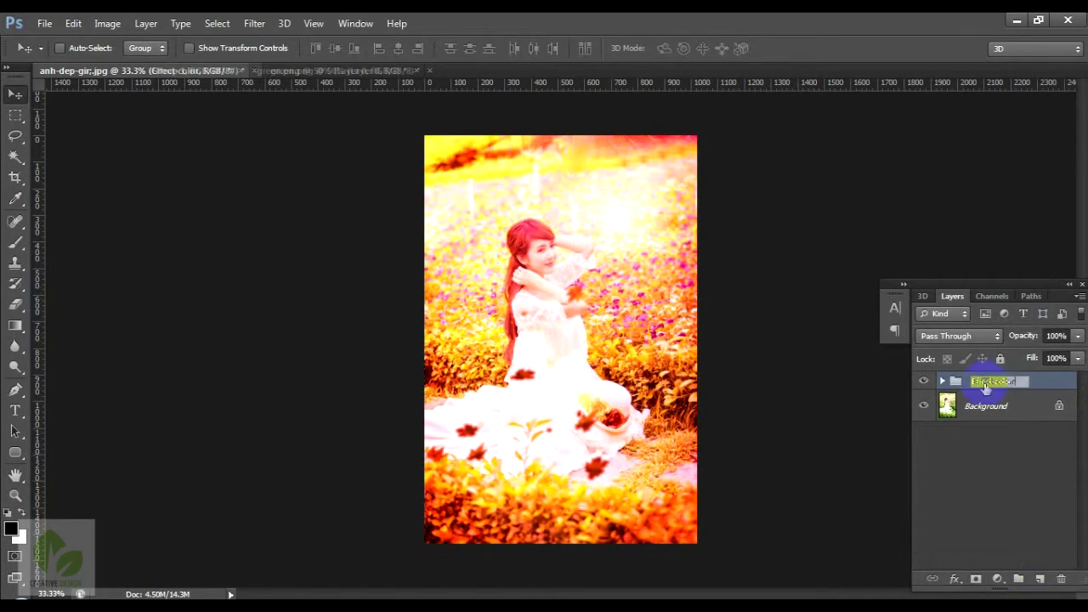
pyautogui.hotkey('ctrl', 'shift', 'alt', 'e')
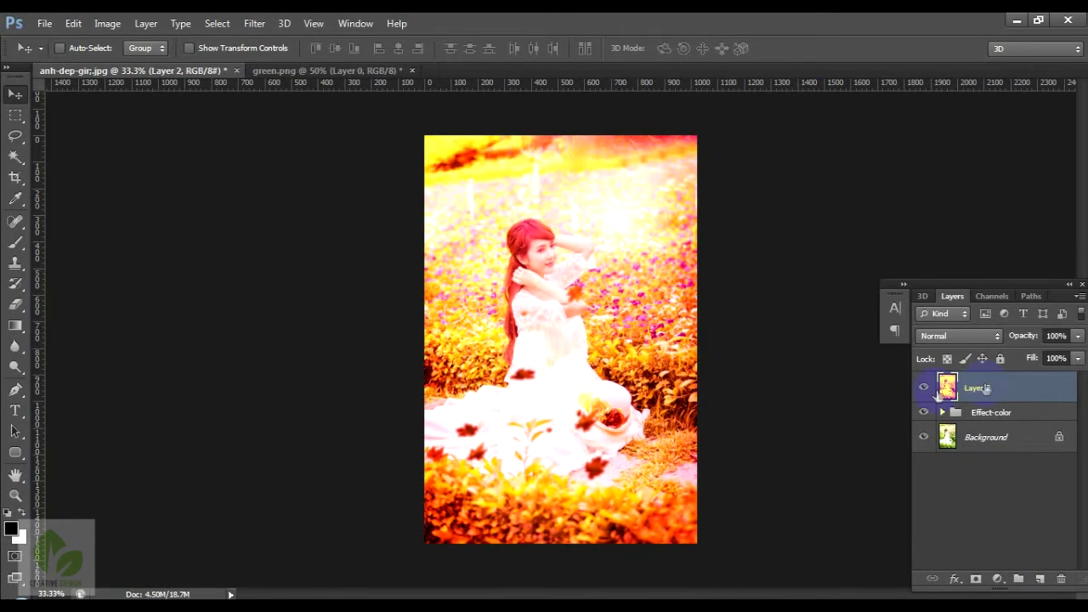
# Step: Toggle layer visibility to compare the graded and original photo, ending with Layer 2 shown
pyautogui.click(924, 387)
pyautogui.click(924, 388)
pyautogui.click(924, 387)
pyautogui.click(925, 388)
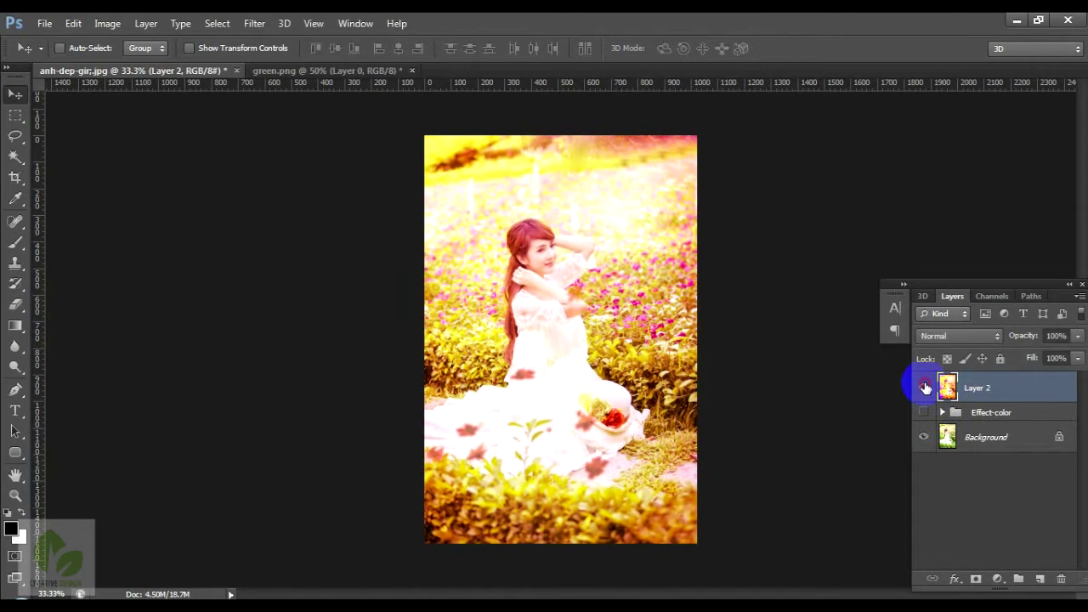
pyautogui.click(924, 387)
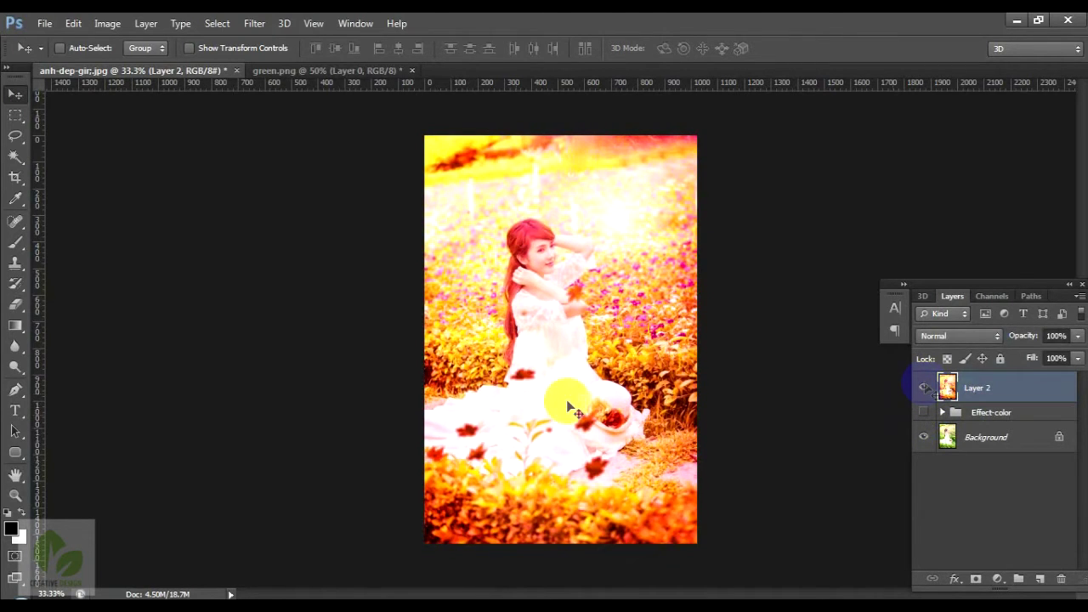
# Step: Widen the canvas to 2048 px and drag the orange graded photo into the right half
pyautogui.hotkey('ctrl', '-')
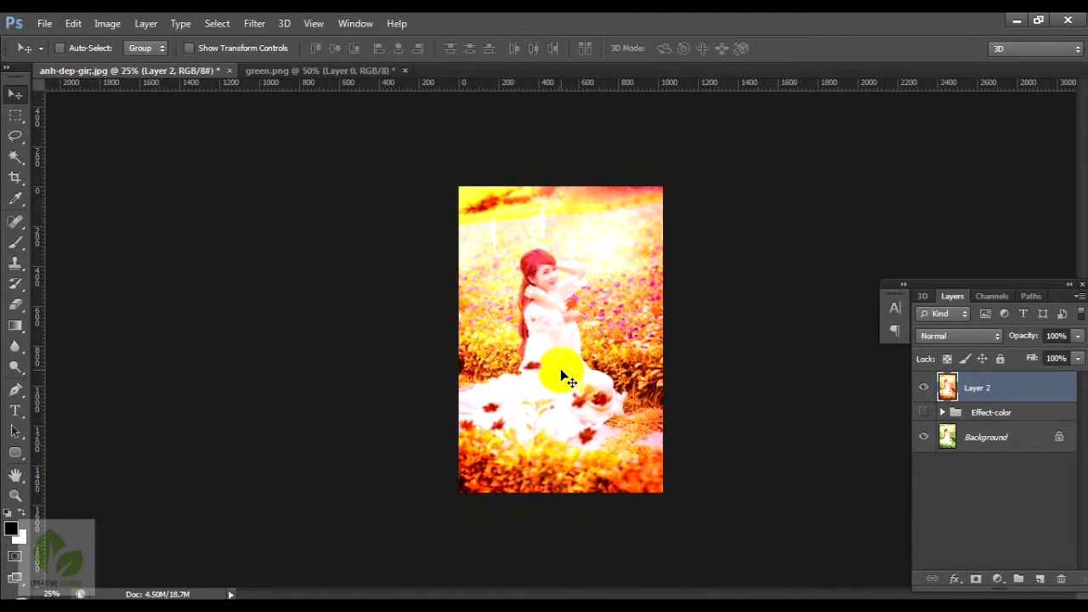
pyautogui.press('c')
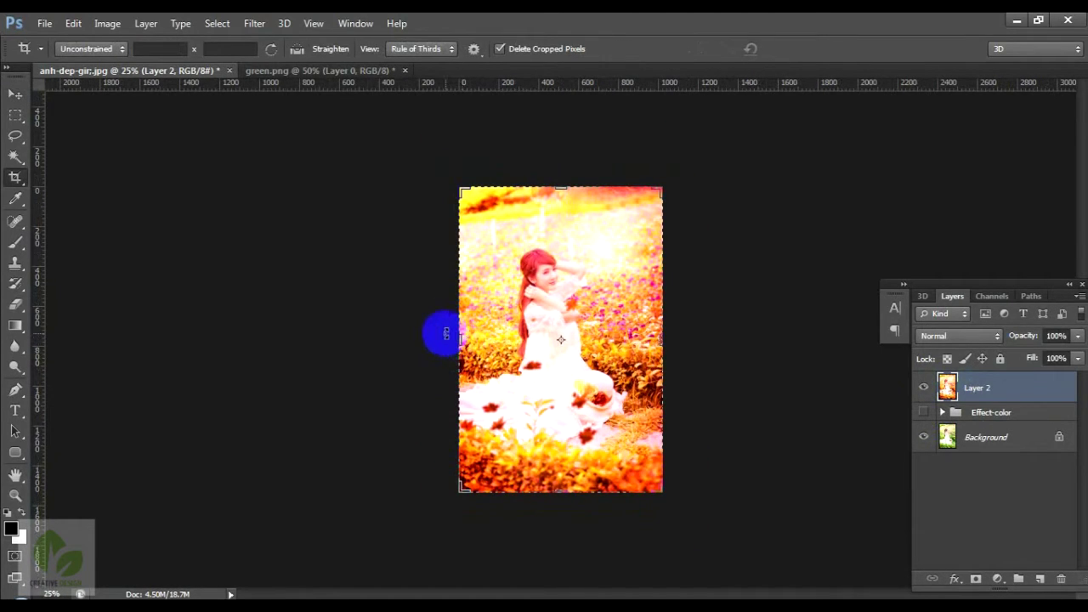
pyautogui.click(13, 95)
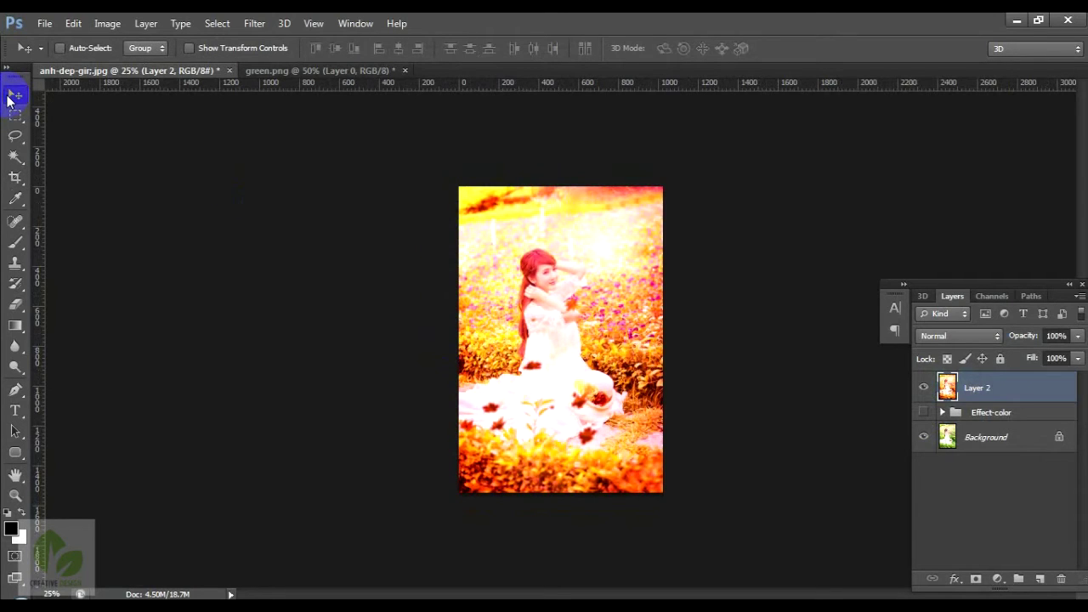
pyautogui.hotkey('ctrl', 'alt', 'c')
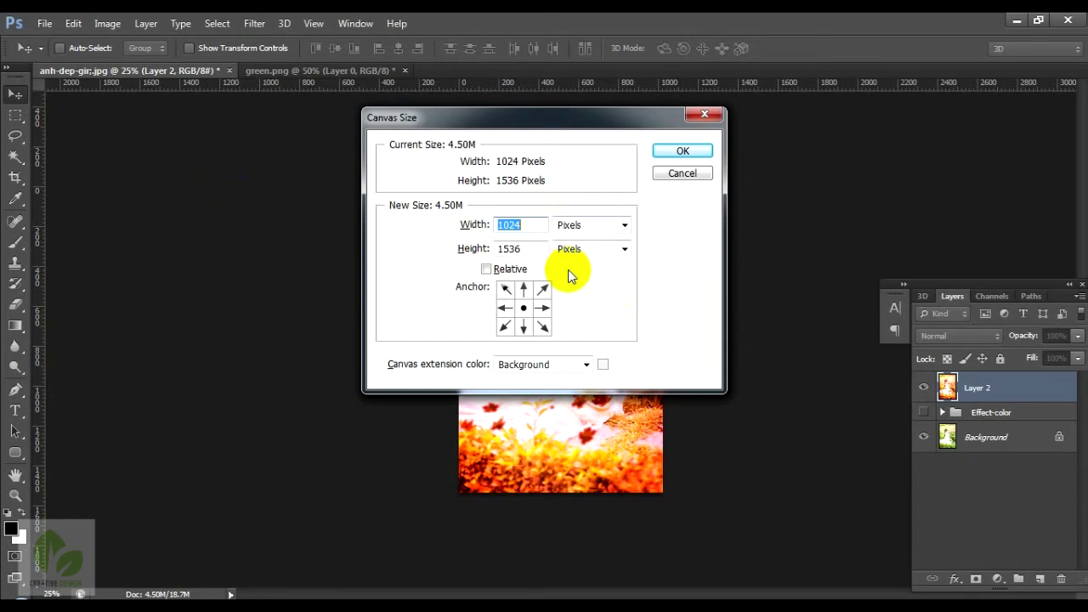
pyautogui.write('2048')
pyautogui.press('Return')
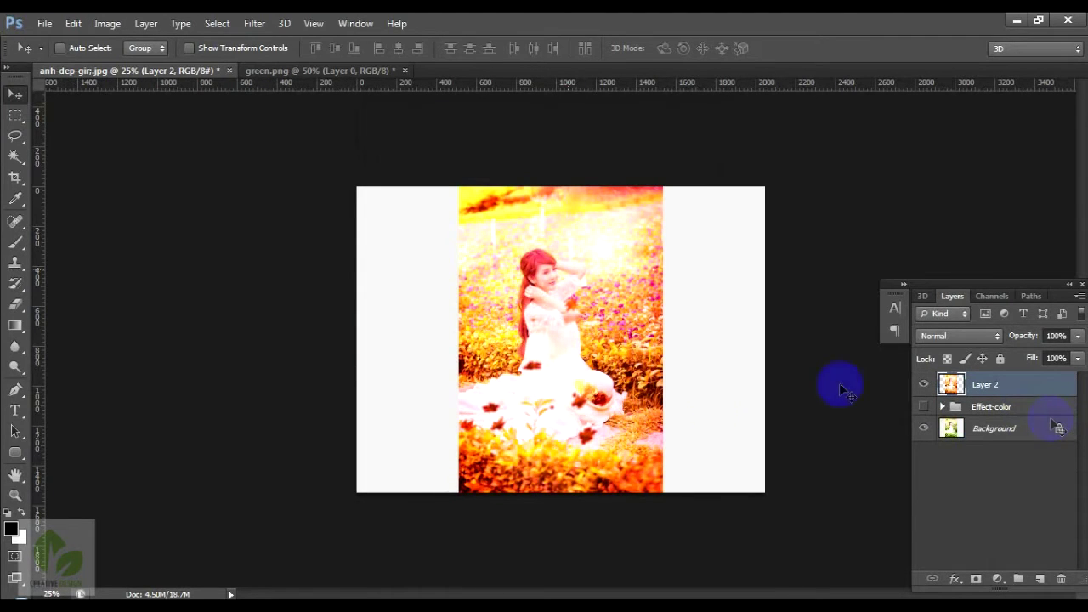
pyautogui.moveTo(553, 368); pyautogui.dragTo(656, 369)
# Step: Duplicate the Background photo and move the copy into the left half
pyautogui.click(968, 432)
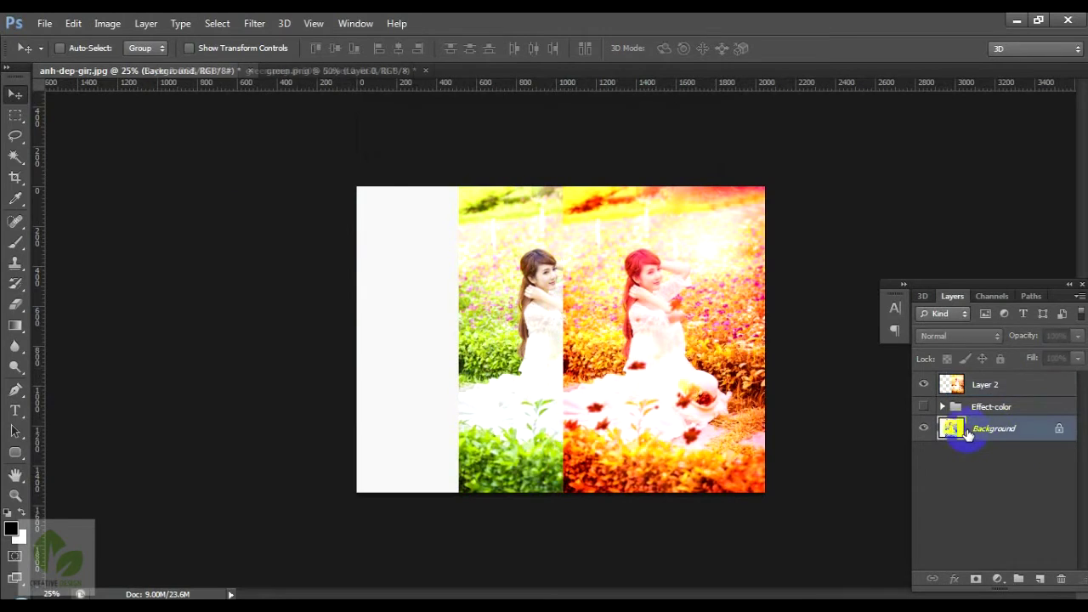
pyautogui.hotkey('ctrl', 'j')
pyautogui.moveTo(516, 399); pyautogui.dragTo(404, 369)
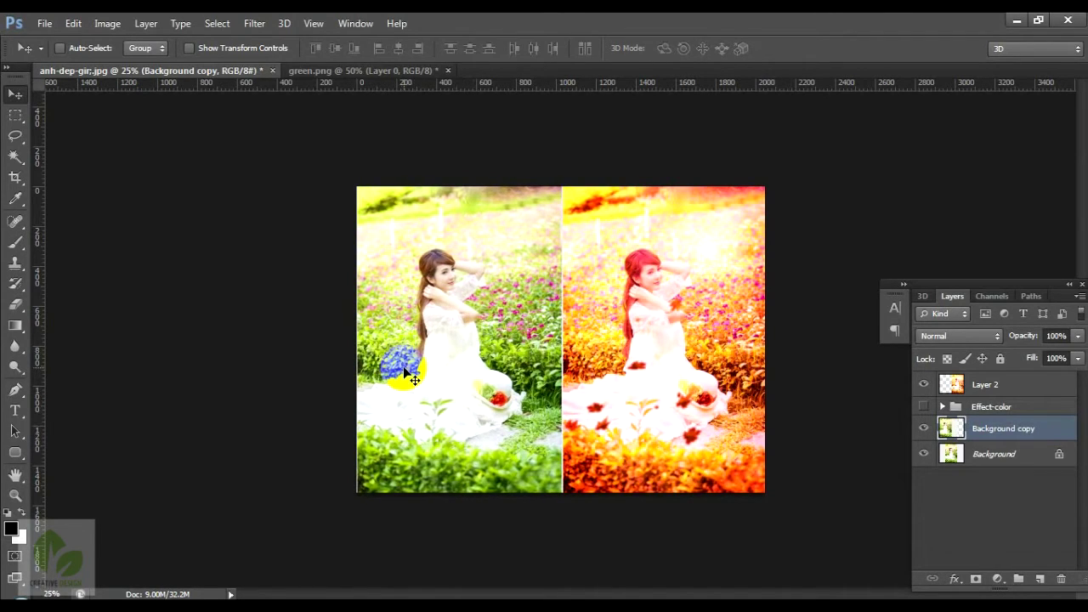
# Step: Crop to the size_youtube 1280×720 preset with the frame extended around both photos
pyautogui.press('c')
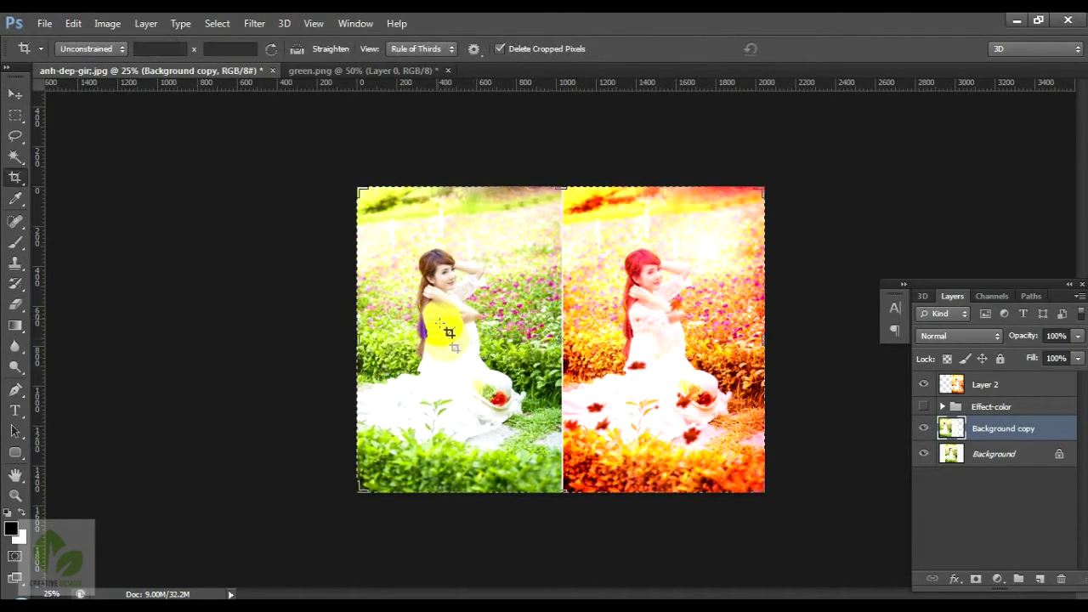
pyautogui.click(100, 50)
pyautogui.click(109, 282)
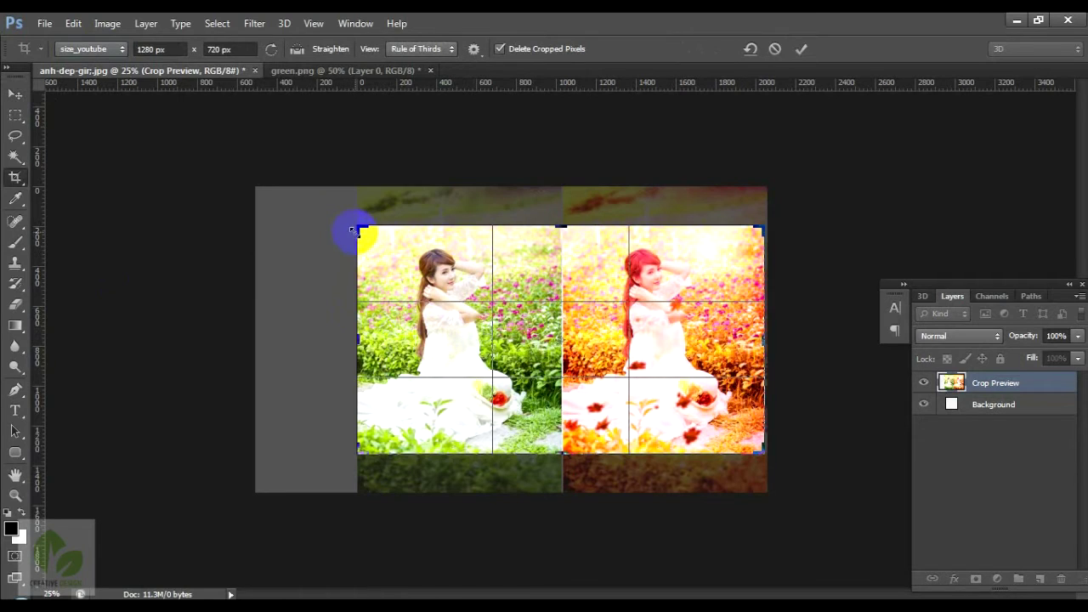
pyautogui.moveTo(357, 228); pyautogui.dragTo(272, 221)
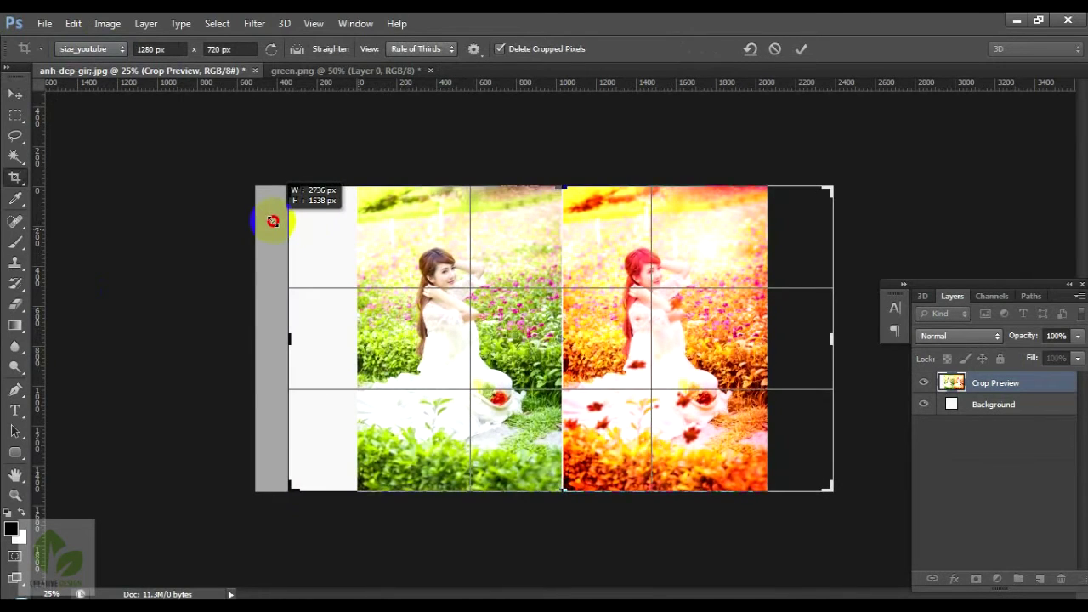
pyautogui.moveTo(272, 221); pyautogui.dragTo(272, 219)
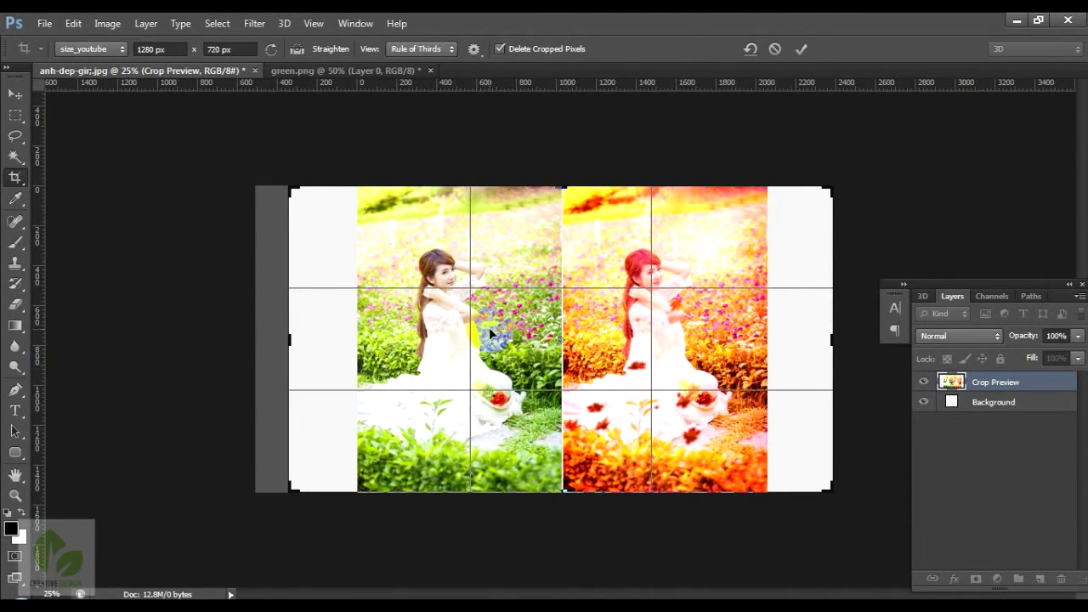
pyautogui.moveTo(291, 188); pyautogui.dragTo(268, 176)
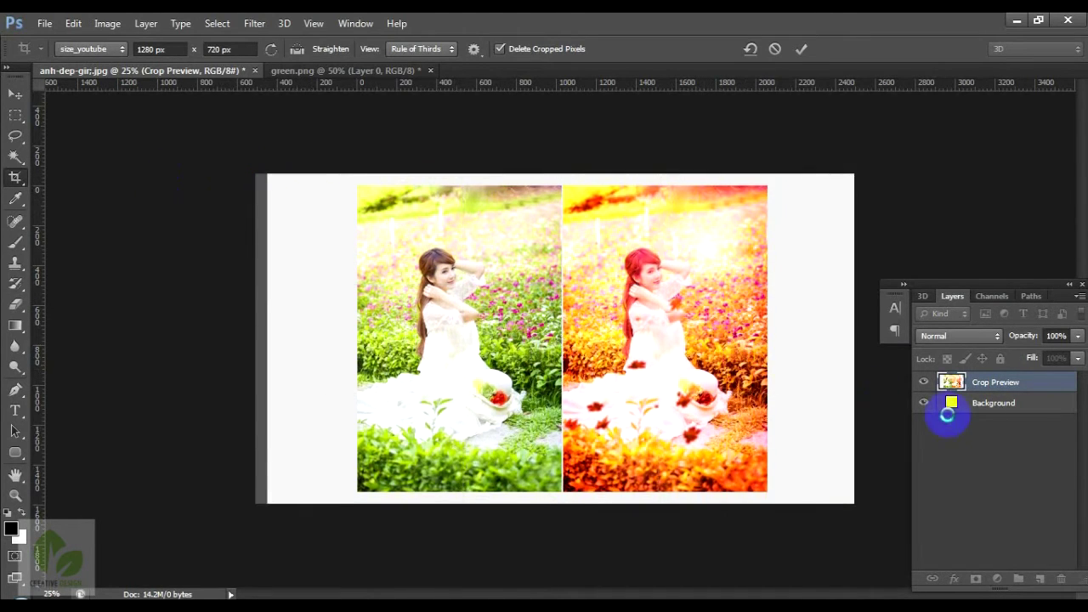
pyautogui.press('Return')
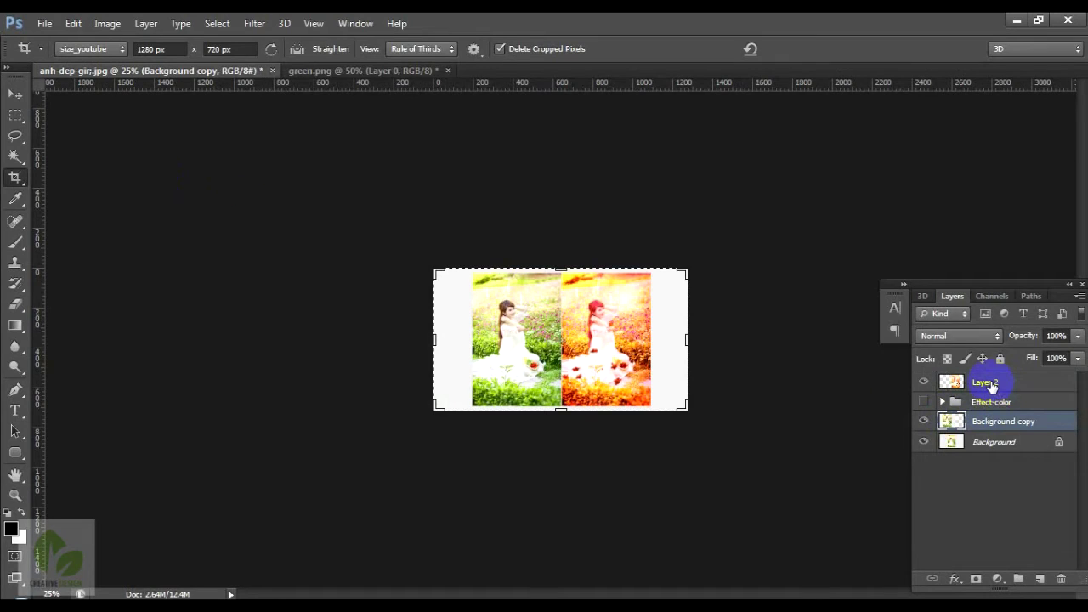
pyautogui.click(990, 386)
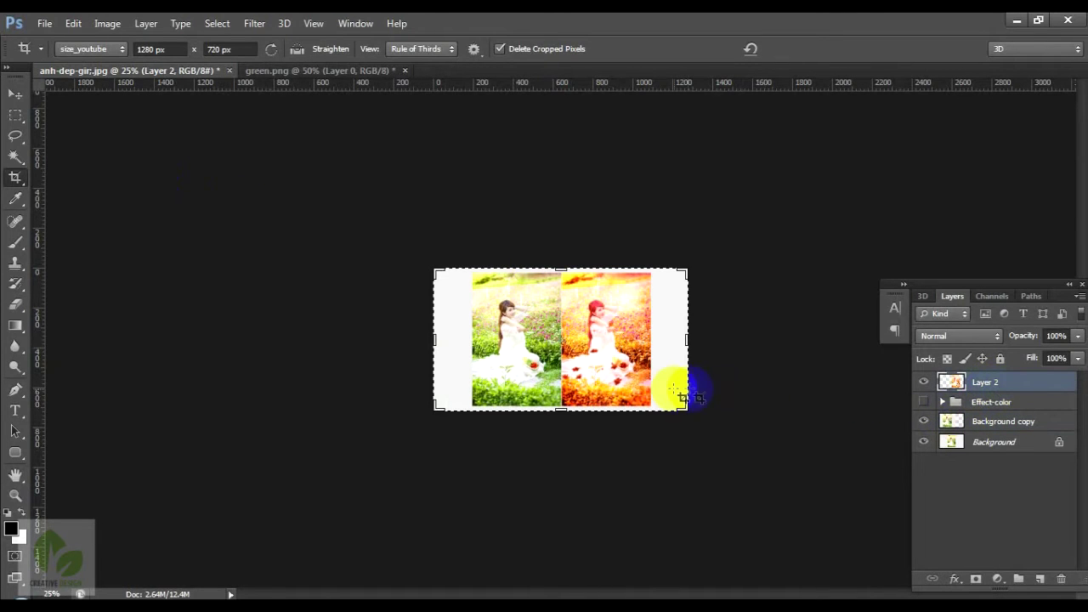
# Step: Shift the orange Layer 2 photo and the Background copy photo right, opening a blank left margin
pyautogui.hotkey('ctrl', '+')
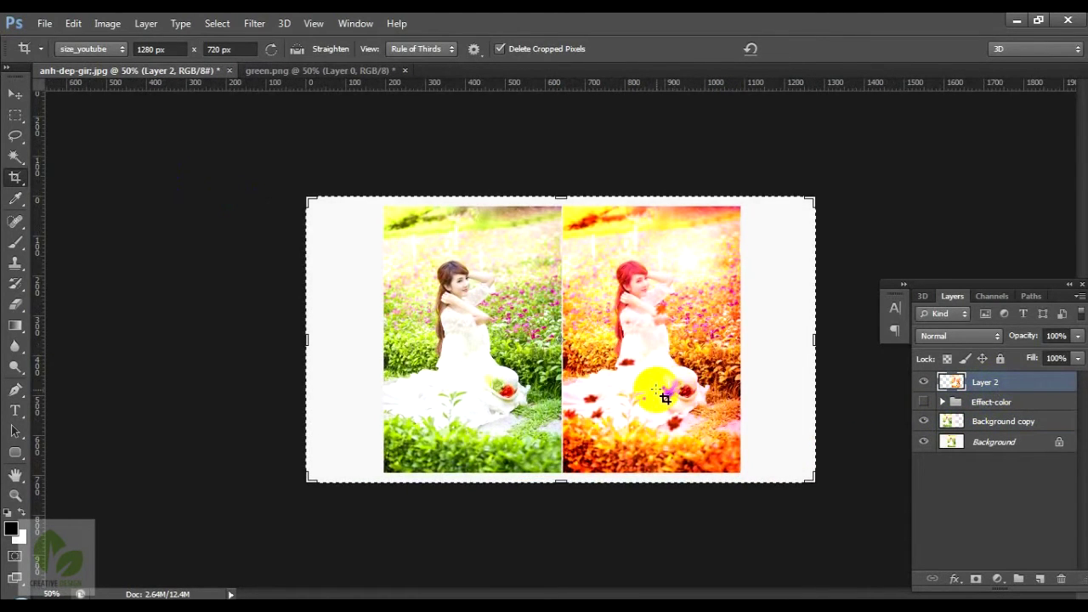
pyautogui.press('v')
pyautogui.moveTo(633, 347); pyautogui.dragTo(696, 342)
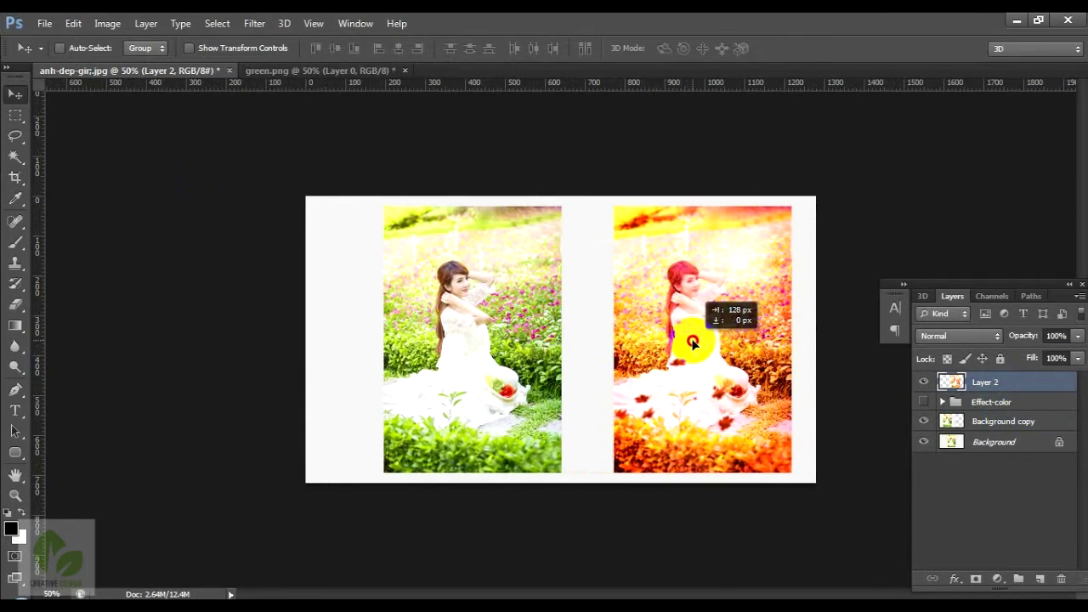
pyautogui.moveTo(695, 343); pyautogui.dragTo(704, 343)
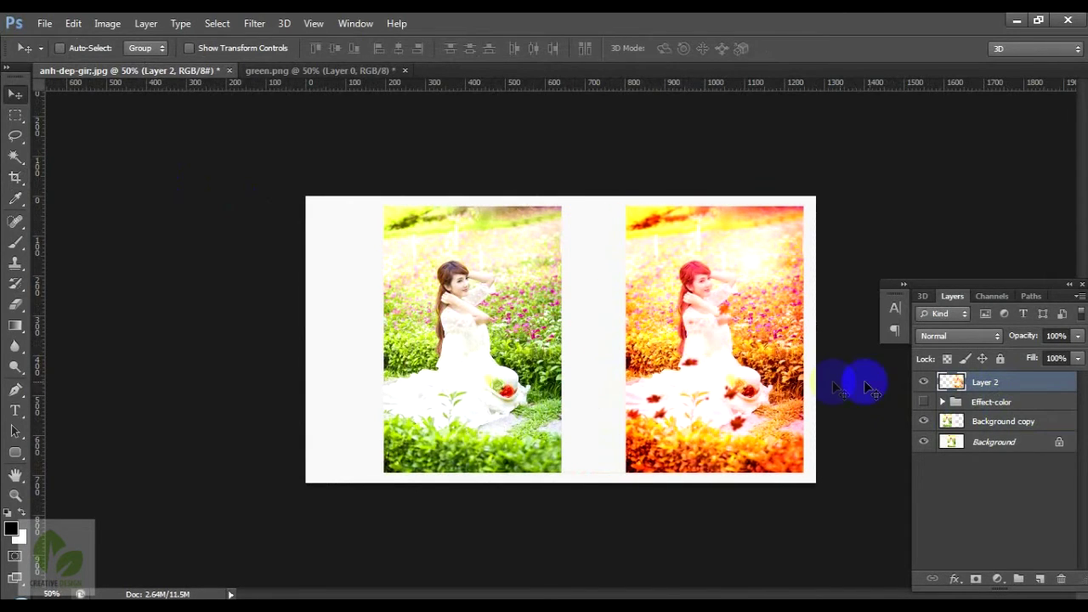
pyautogui.click(986, 423)
pyautogui.moveTo(464, 350); pyautogui.dragTo(510, 355)
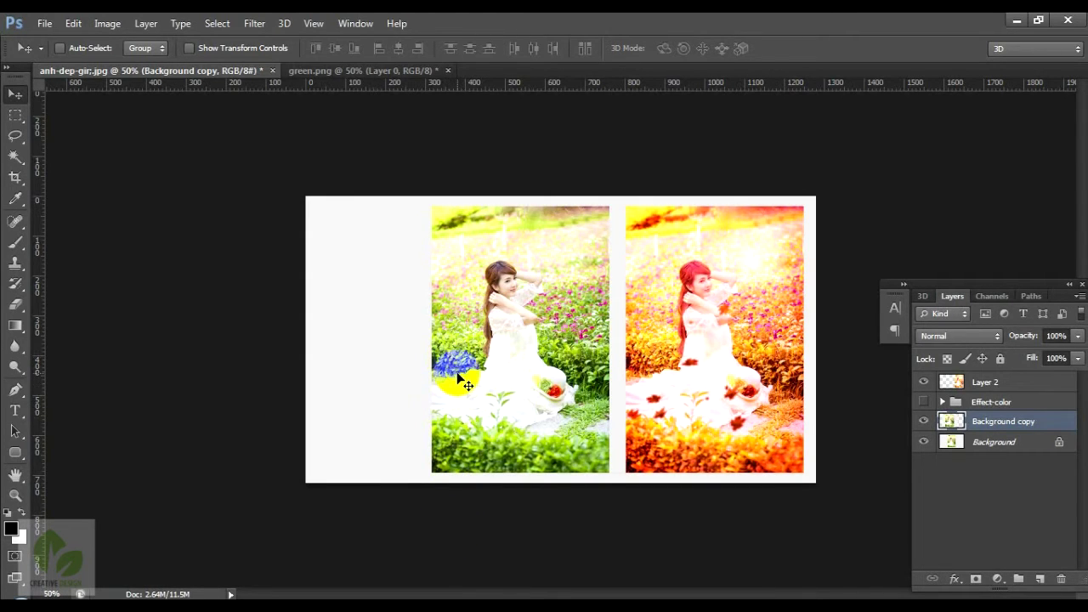
pyautogui.hotkey('ctrl', '+')
pyautogui.press('t')
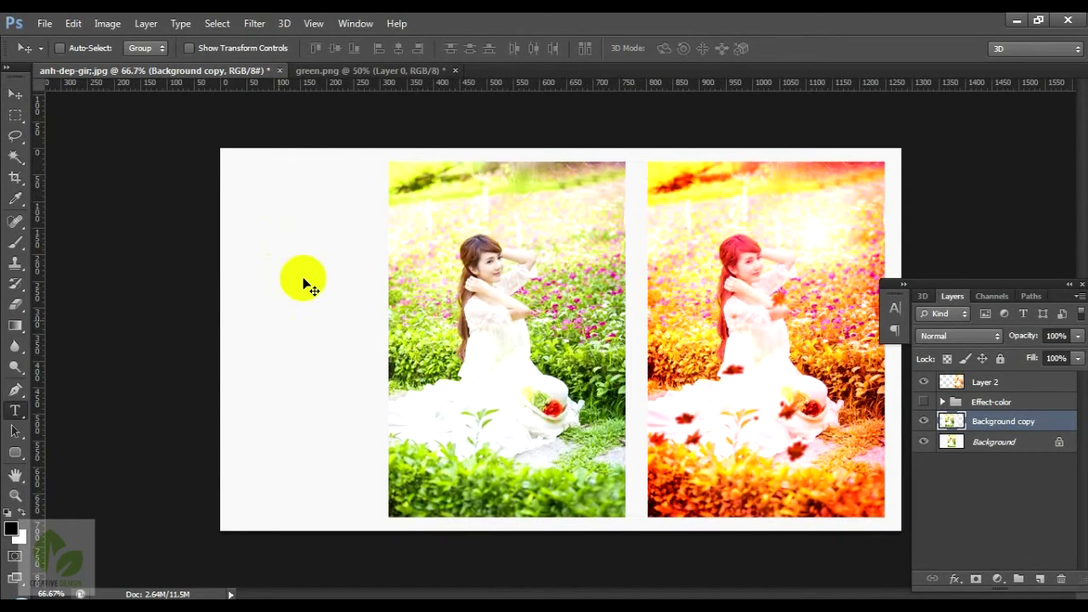
# Step: Start vertical PHOTOSHOP TUTORIAL text at the top of the left margin
pyautogui.click(262, 238)
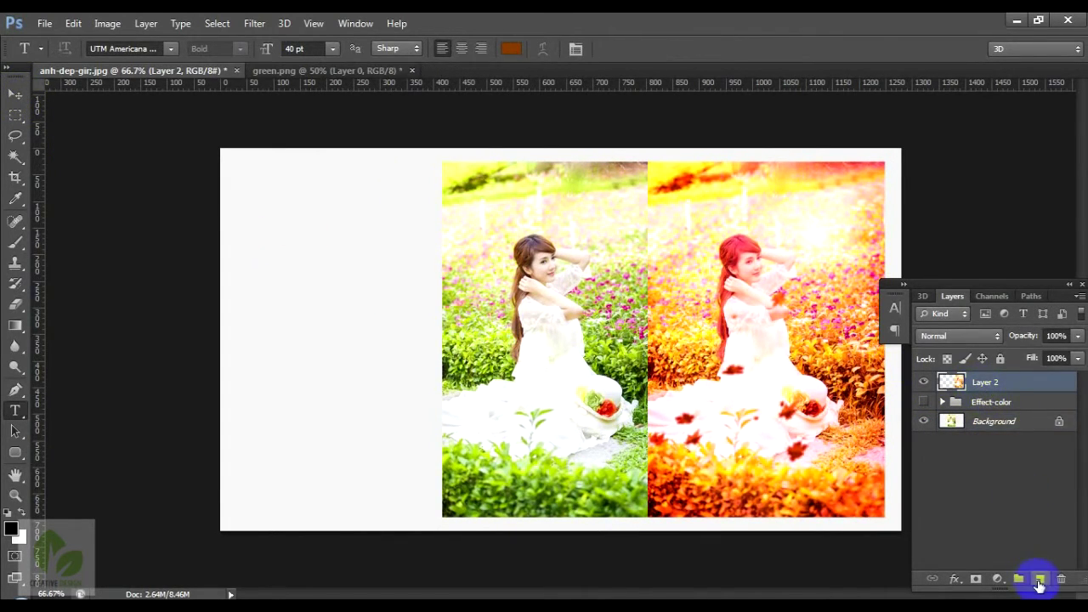
pyautogui.click(1039, 582)
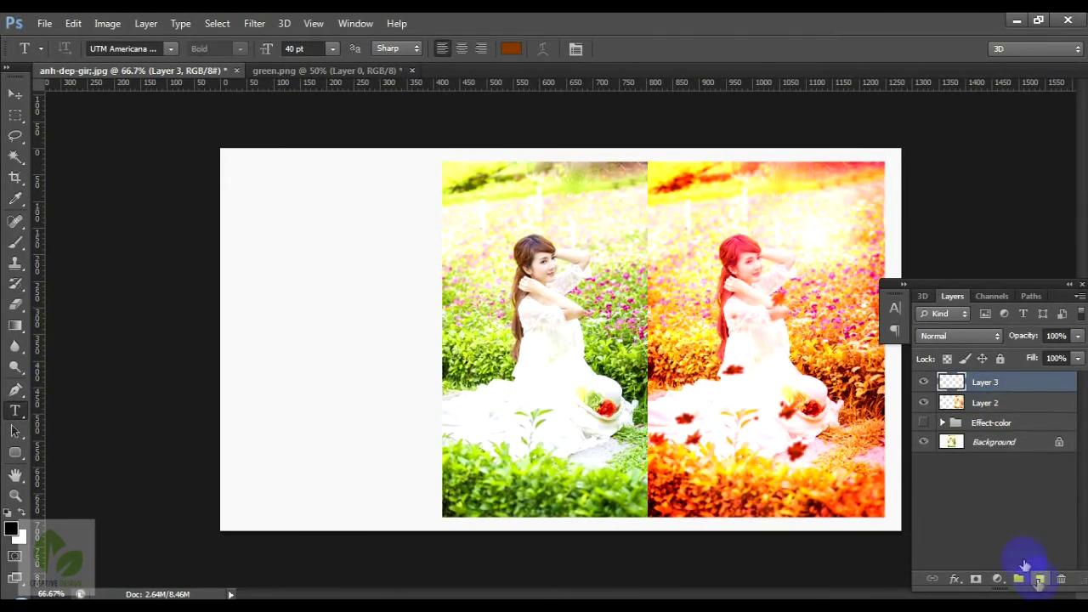
pyautogui.click(18, 410)
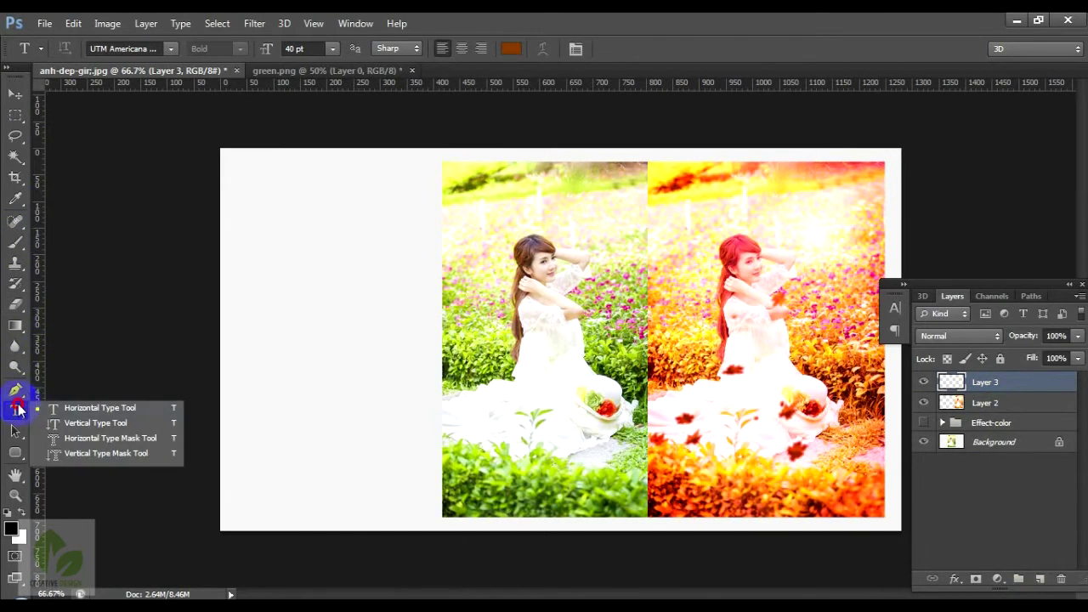
pyautogui.click(68, 420)
pyautogui.click(256, 184)
pyautogui.write('PHOTOSHOP TUTORIA')
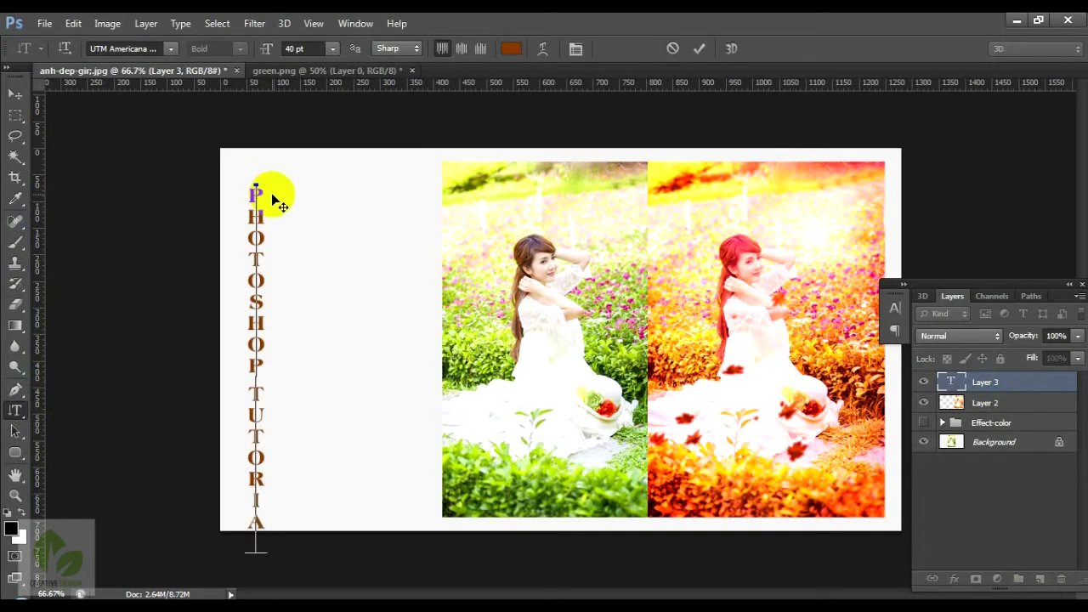
# Step: Size the vertical text to 36 pt, nudge it into place, and add a layer above Layer 2
pyautogui.hotkey('ctrl', 'a')
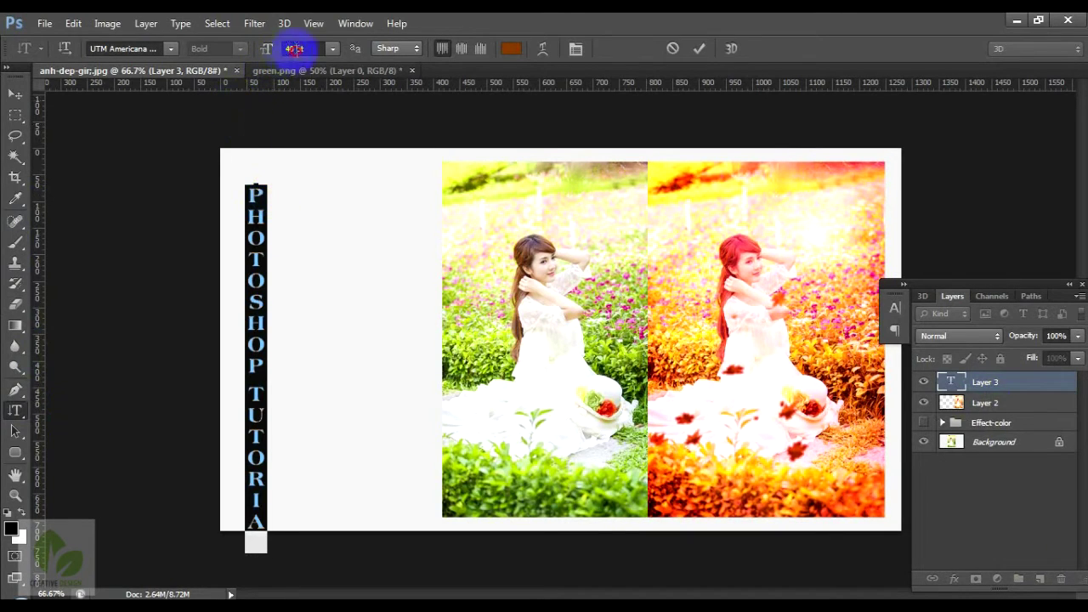
pyautogui.write('36')
pyautogui.press('Return')
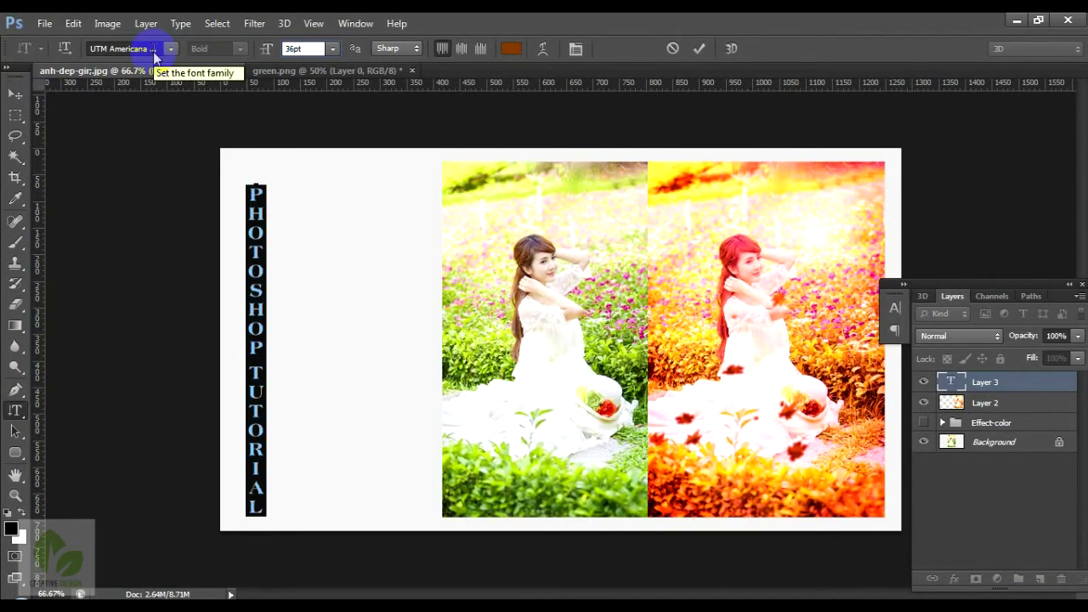
pyautogui.click(15, 94)
pyautogui.moveTo(251, 368); pyautogui.dragTo(242, 360)
pyautogui.click(986, 405)
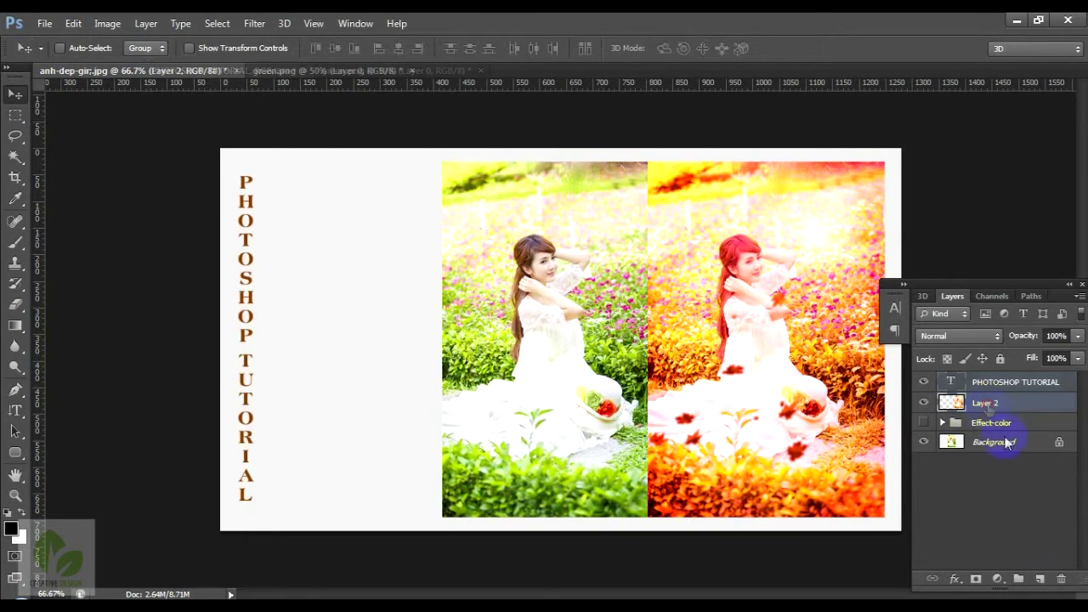
pyautogui.click(1039, 581)
# Step: Fill a left-edge strip behind the vertical text with pink #ff0c7e
pyautogui.press('m')
pyautogui.moveTo(209, 141); pyautogui.dragTo(272, 595)
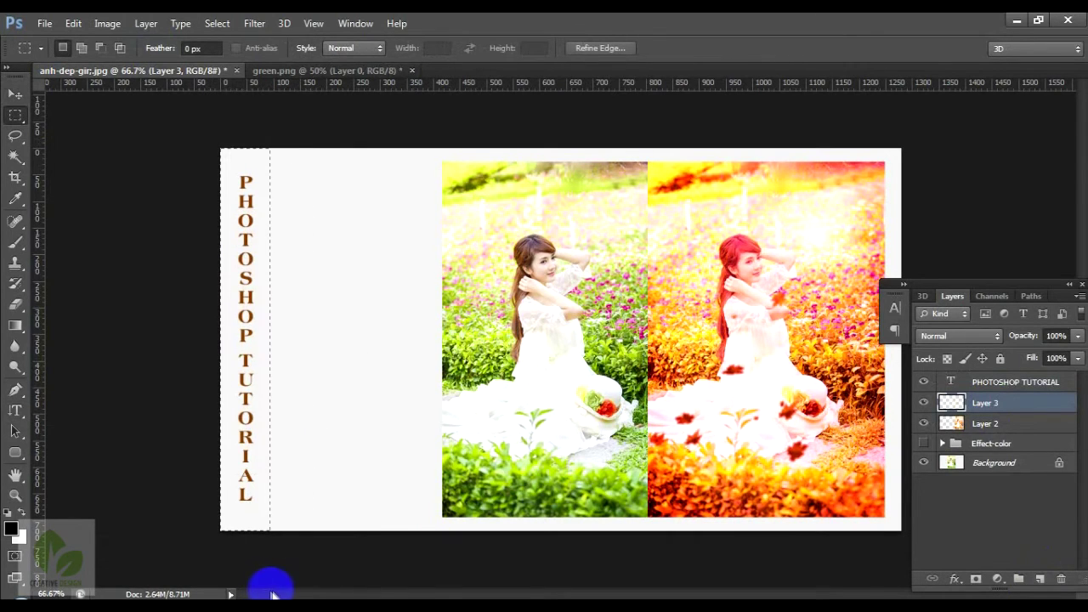
pyautogui.click(12, 527)
pyautogui.click(729, 213)
pyautogui.click(702, 199)
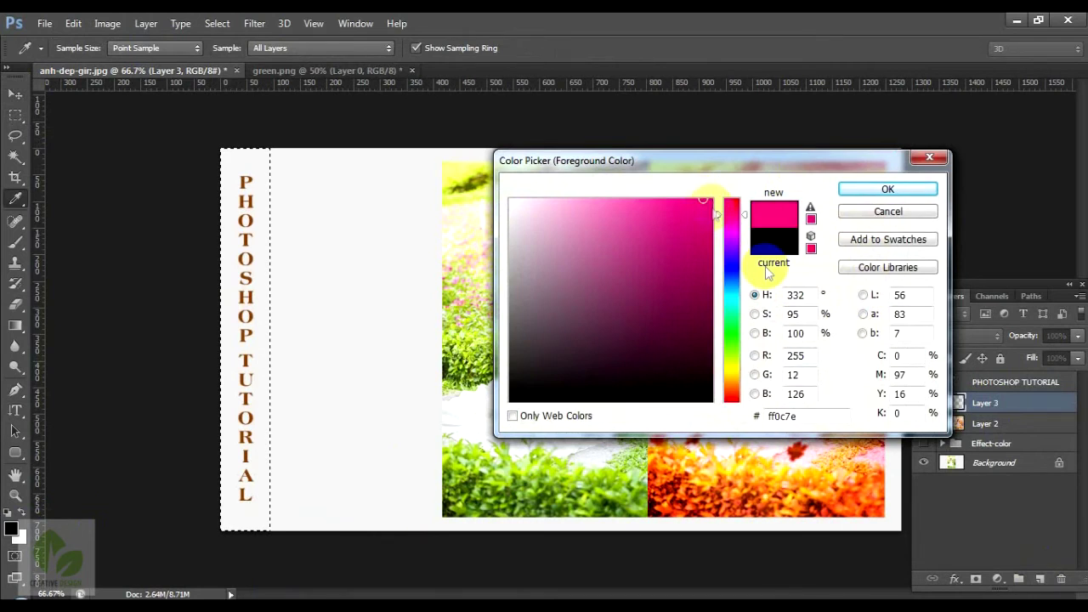
pyautogui.press('Return')
pyautogui.hotkey('alt', 'BackSpace')
pyautogui.hotkey('ctrl', 'd')
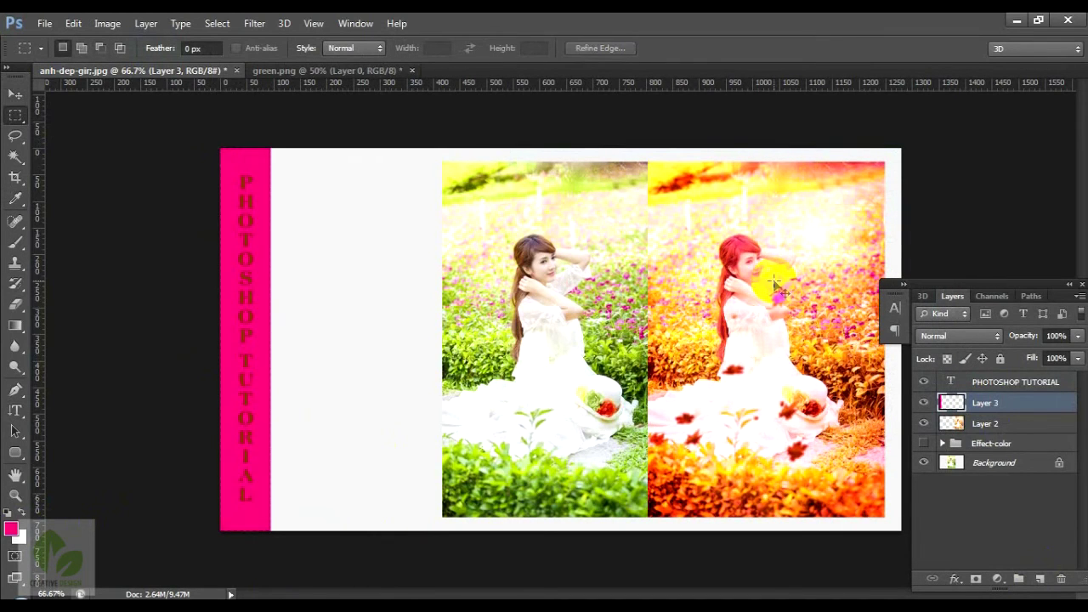
pyautogui.click(976, 386)
# Step: Try UTM Aurora and UTM Azuki, then set the vertical text font to UTM Avo
pyautogui.press('t')
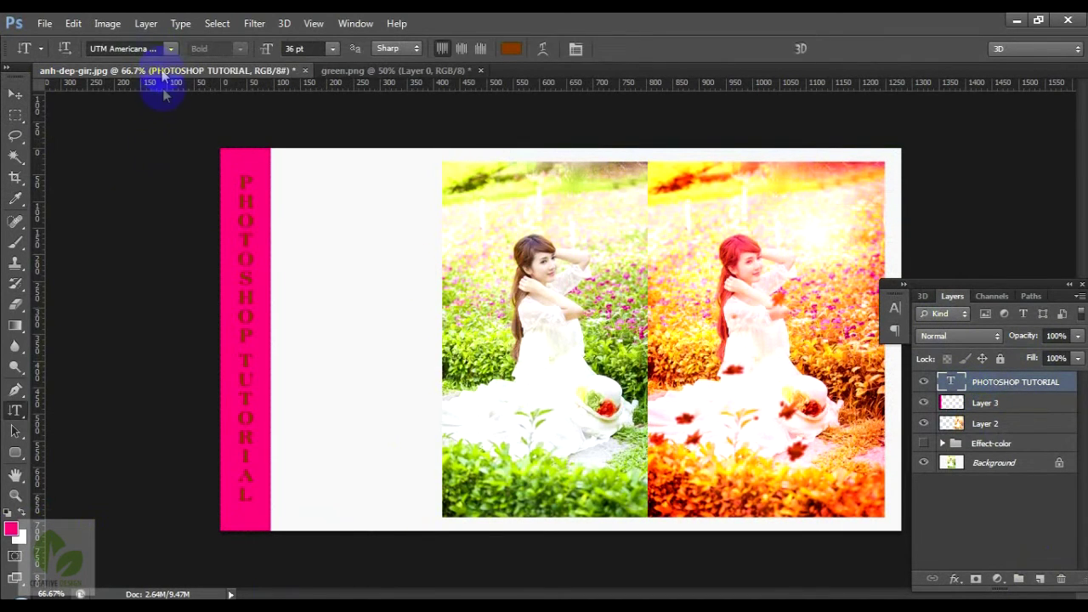
pyautogui.click(169, 49)
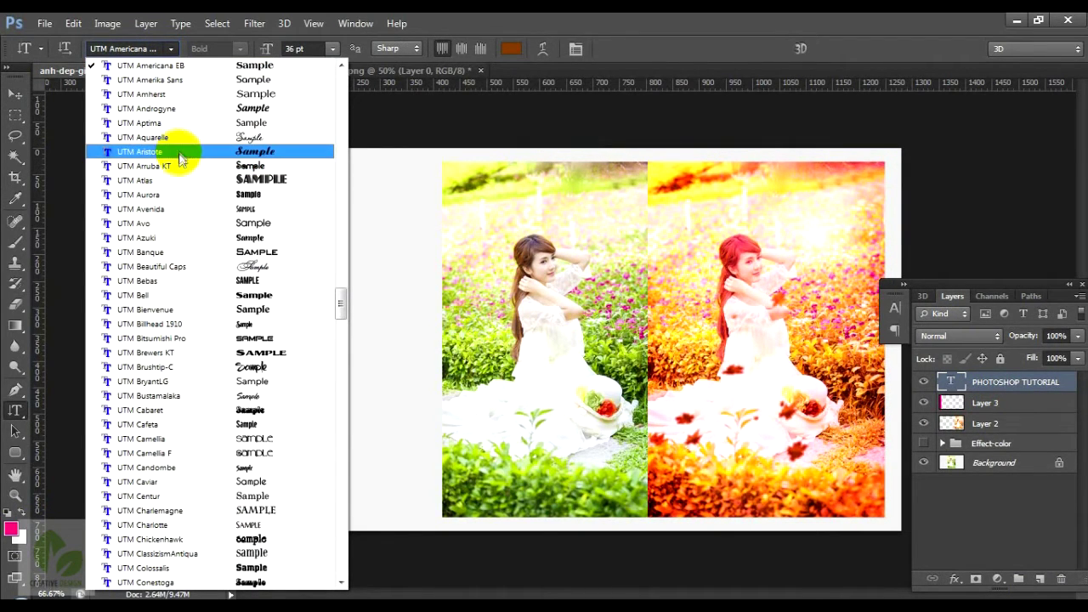
pyautogui.click(174, 199)
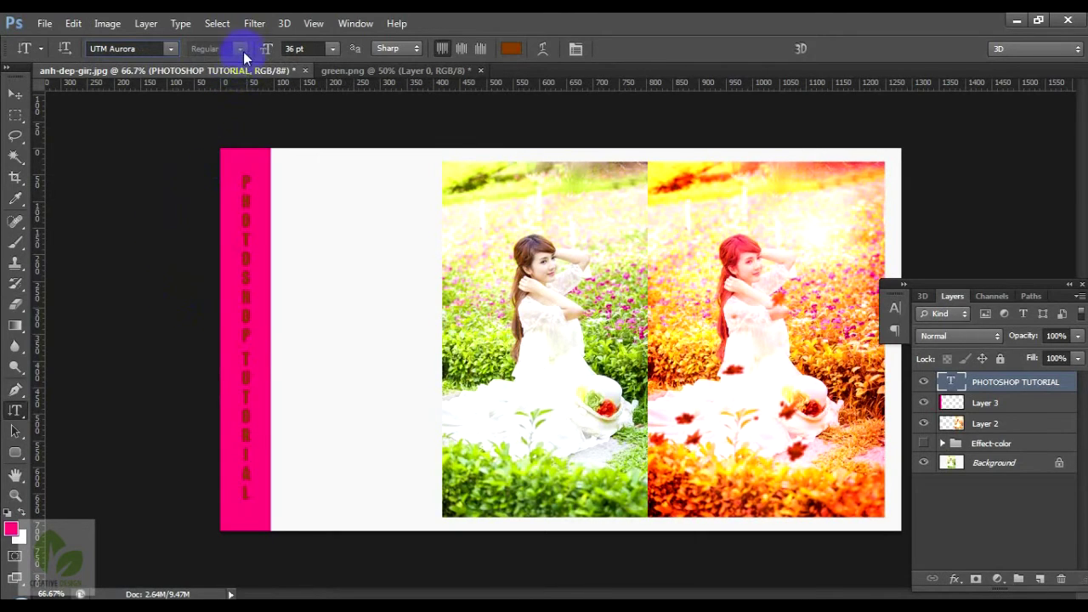
pyautogui.click(170, 49)
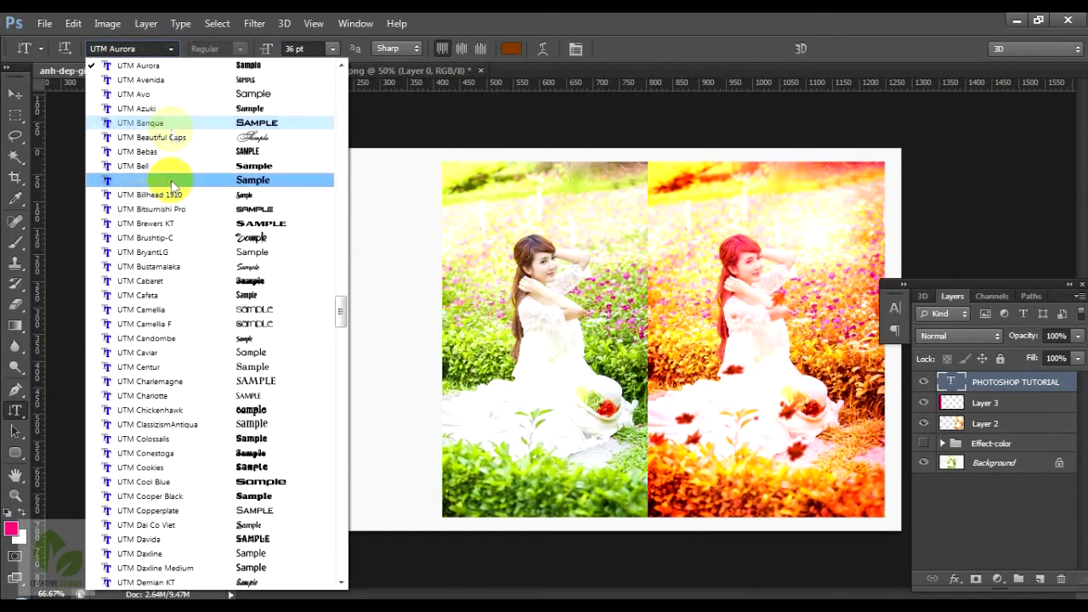
pyautogui.click(174, 106)
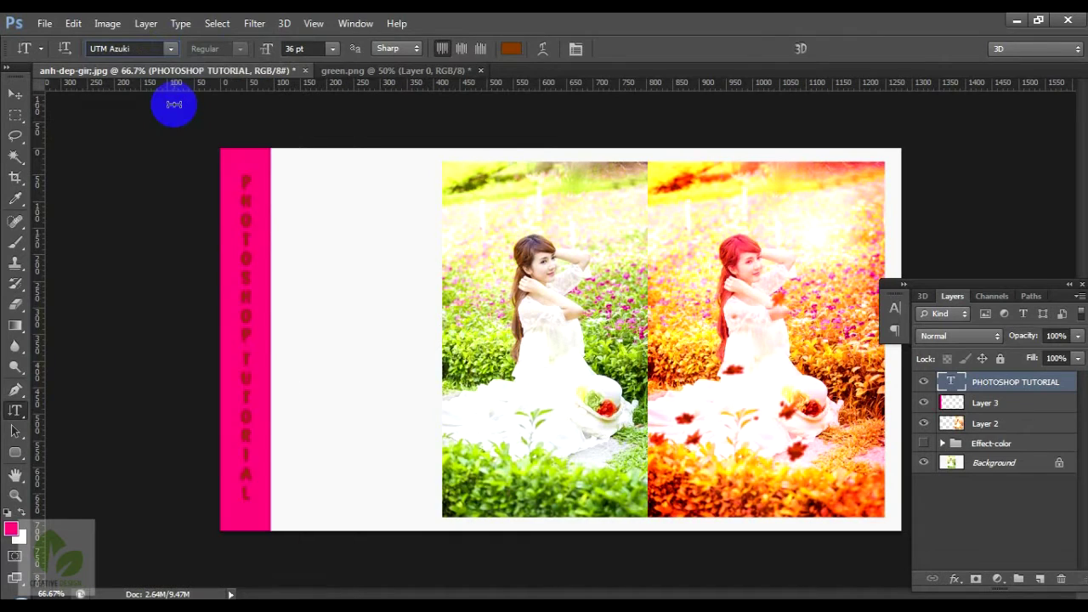
pyautogui.click(170, 49)
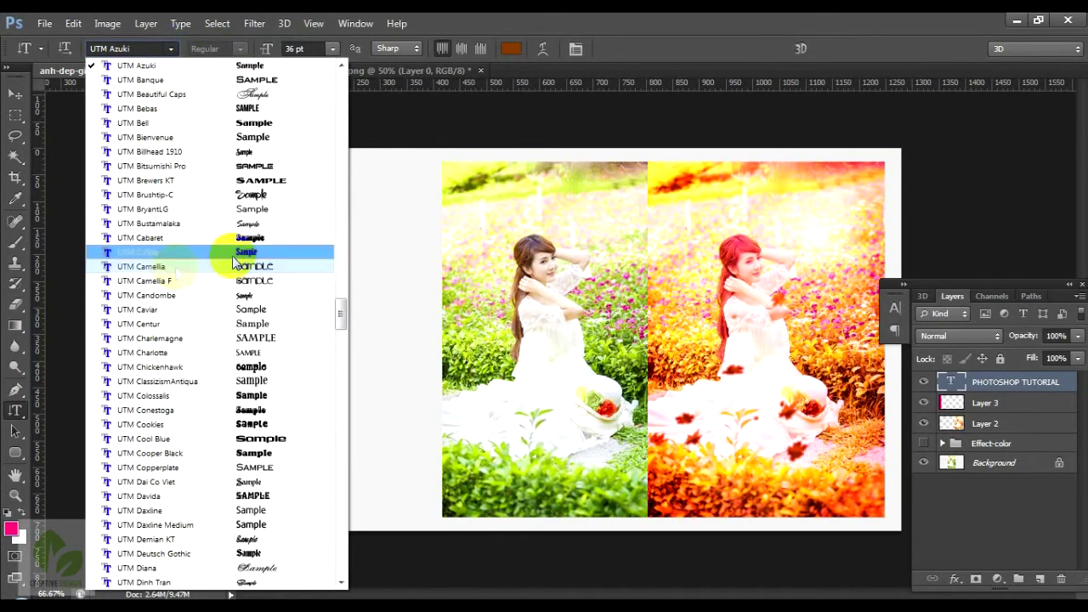
pyautogui.moveTo(346, 313); pyautogui.dragTo(344, 289)
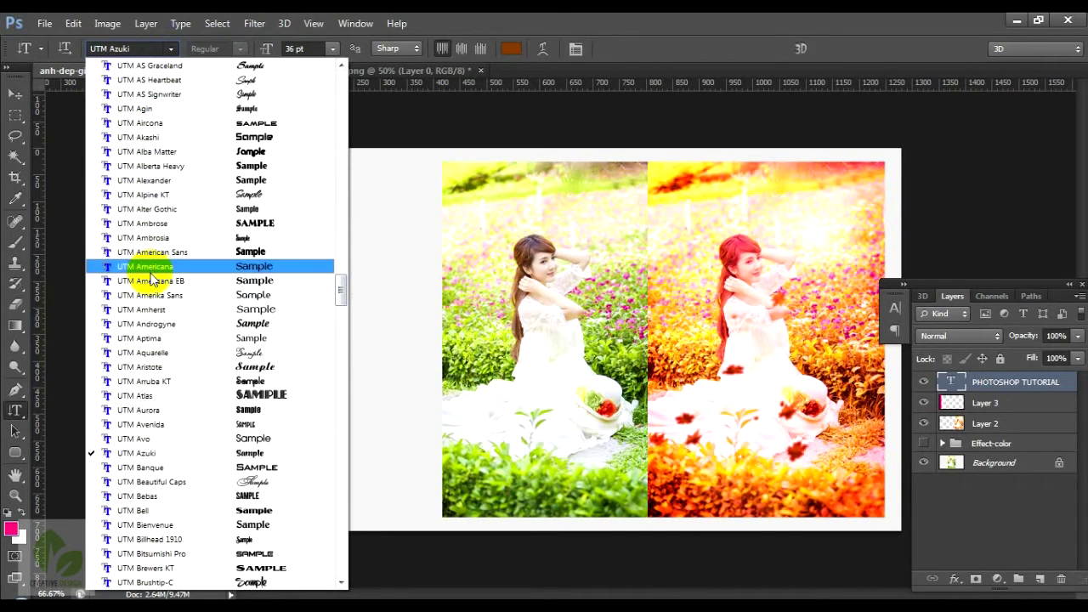
pyautogui.click(154, 440)
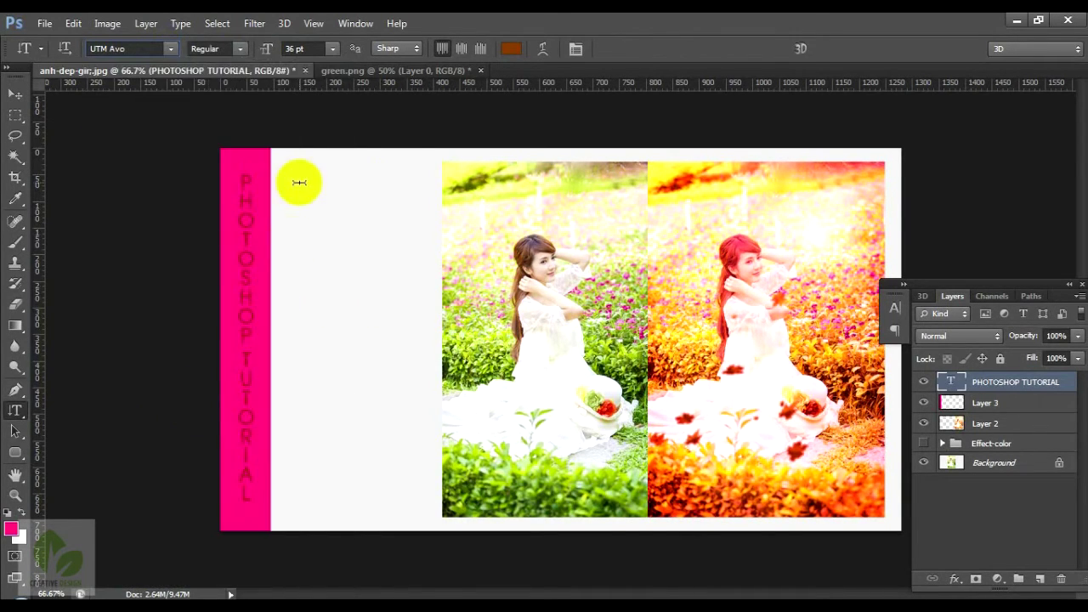
# Step: Make the vertical PHOTOSHOP TUTORIAL text white and Bold
pyautogui.click(510, 48)
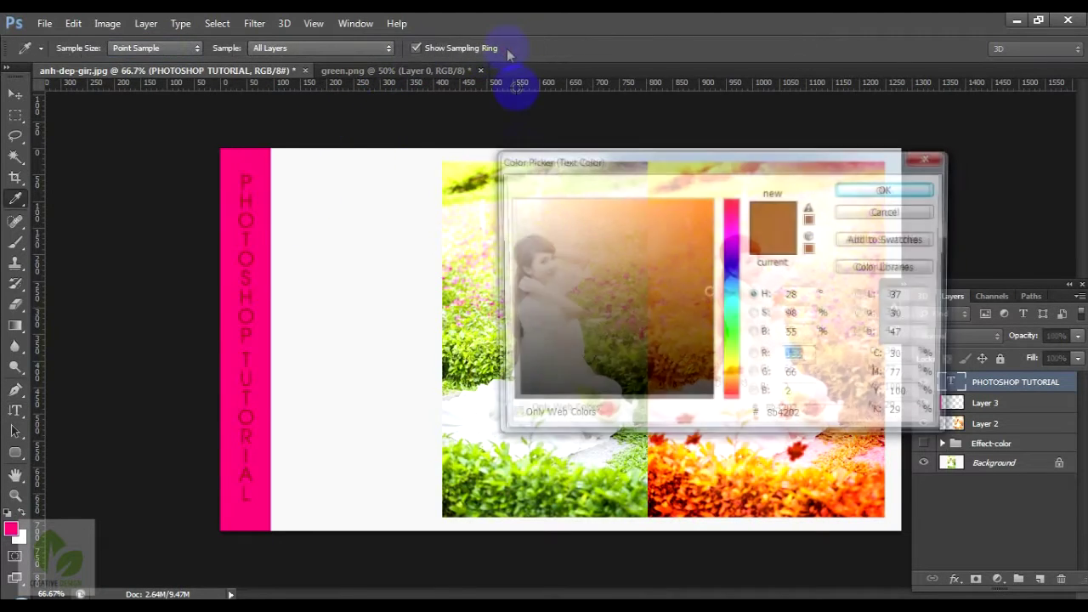
pyautogui.click(510, 199)
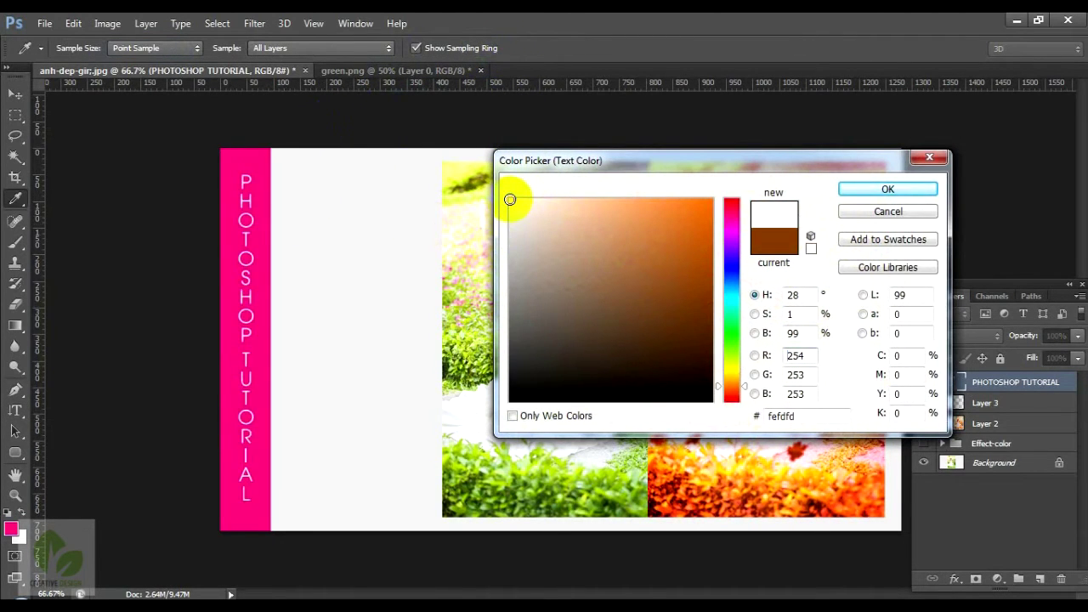
pyautogui.click(851, 188)
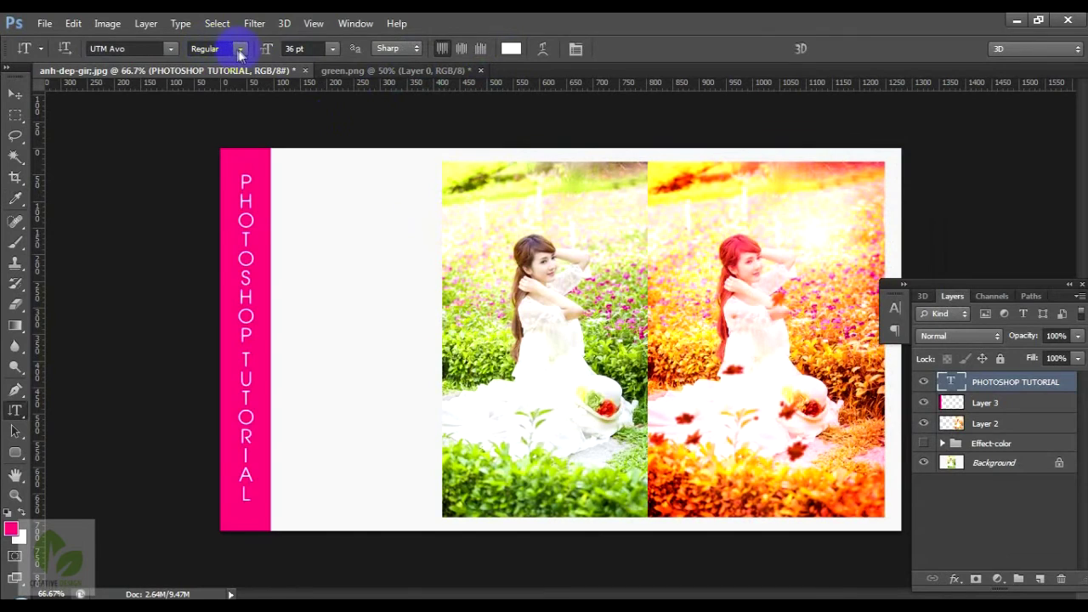
pyautogui.click(240, 50)
pyautogui.click(209, 89)
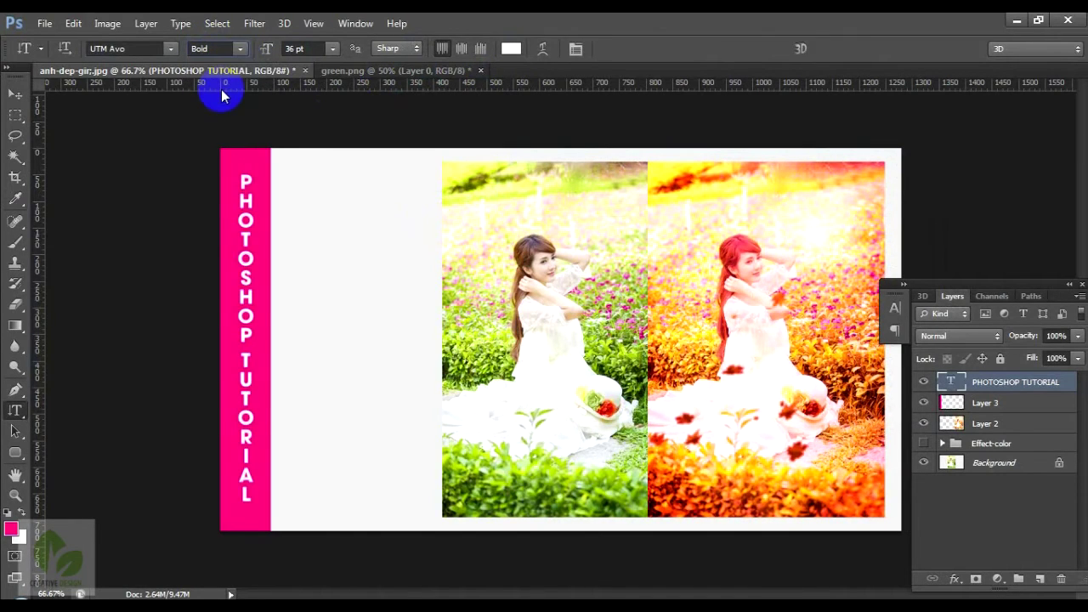
pyautogui.click(15, 93)
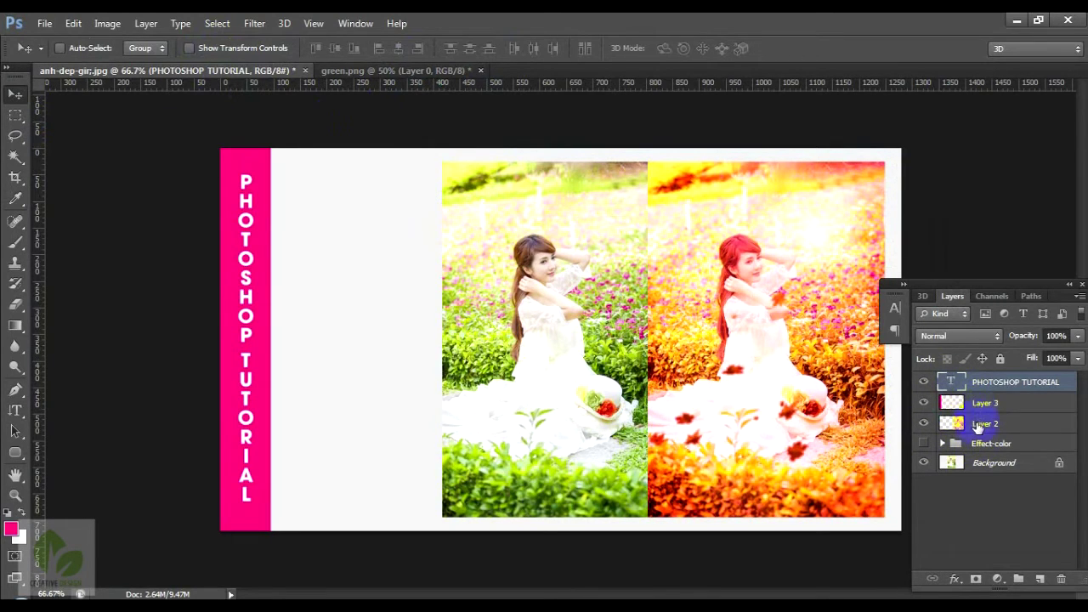
# Step: Duplicate the locked Background layer into an editable Background copy
pyautogui.click(977, 425)
pyautogui.click(969, 463)
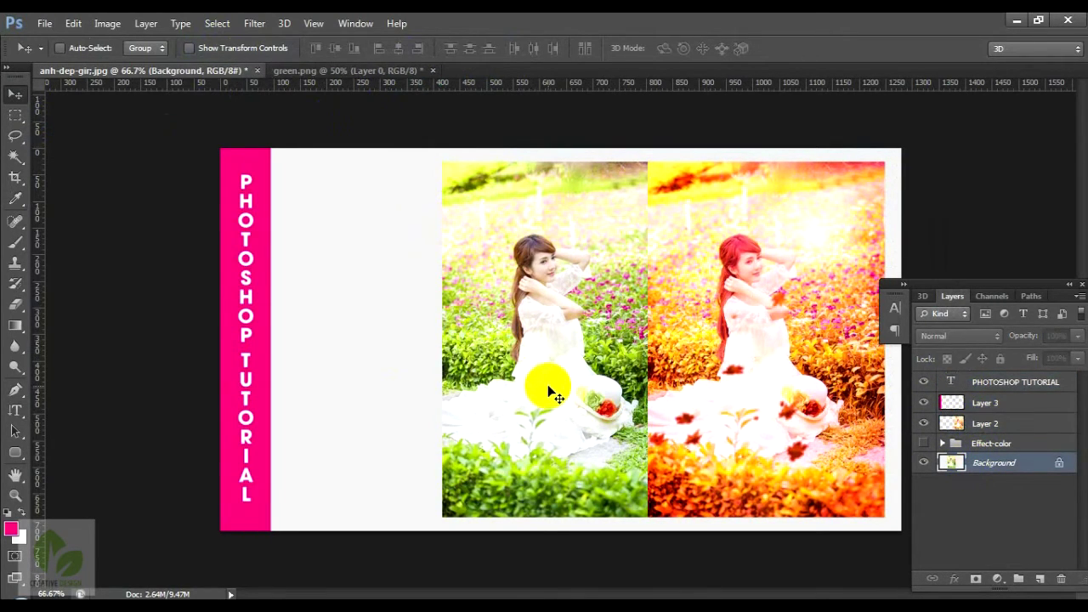
pyautogui.moveTo(551, 380); pyautogui.dragTo(516, 363)
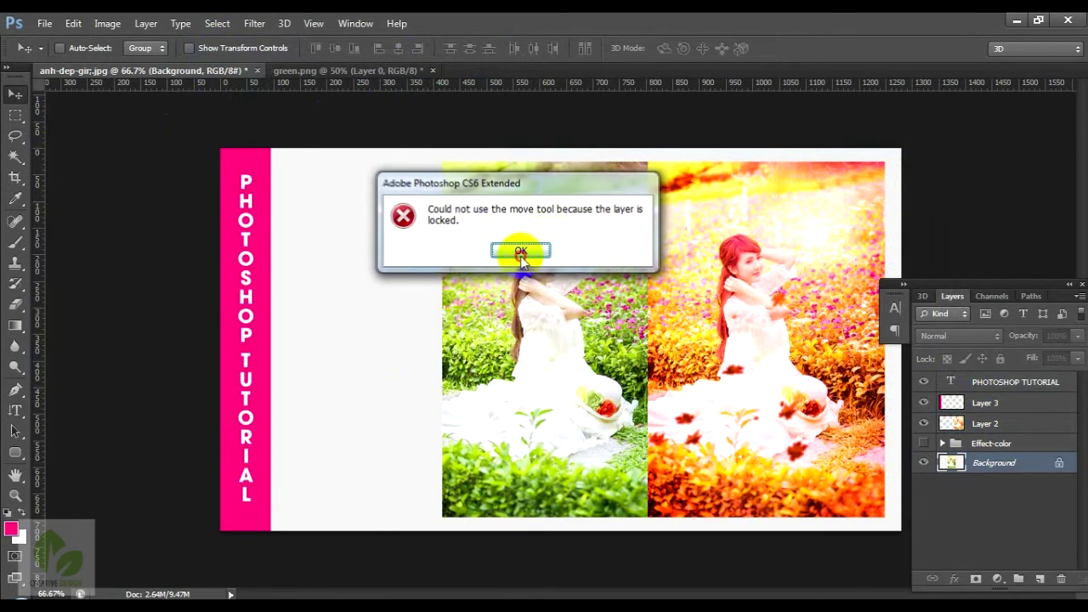
pyautogui.click(515, 250)
pyautogui.click(986, 459)
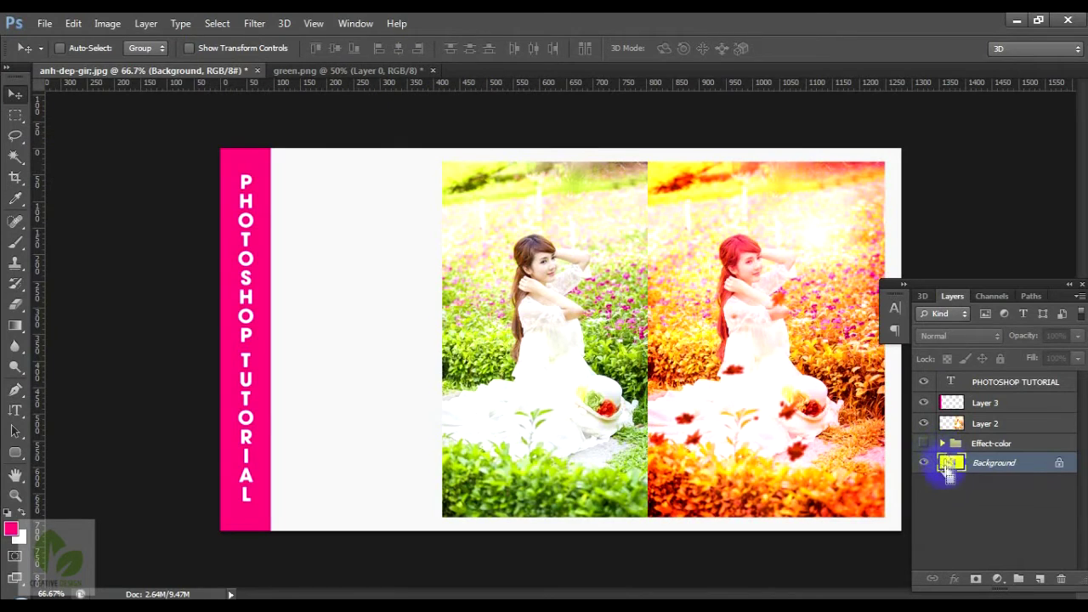
pyautogui.moveTo(949, 466)
pyautogui.mouseDown()
pyautogui.moveTo(953, 483)
pyautogui.moveTo(959, 464)
pyautogui.mouseUp()
# Step: Move the Background copy portrait left to open a gap between the photos
pyautogui.moveTo(581, 358); pyautogui.dragTo(540, 359)
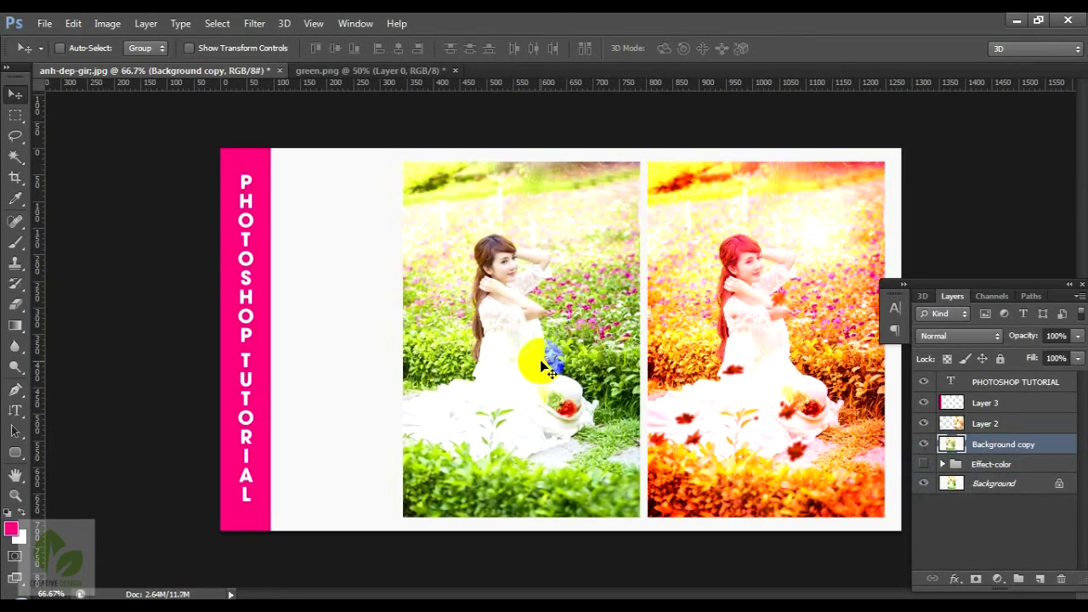
pyautogui.hotkey('shift', 'Left')
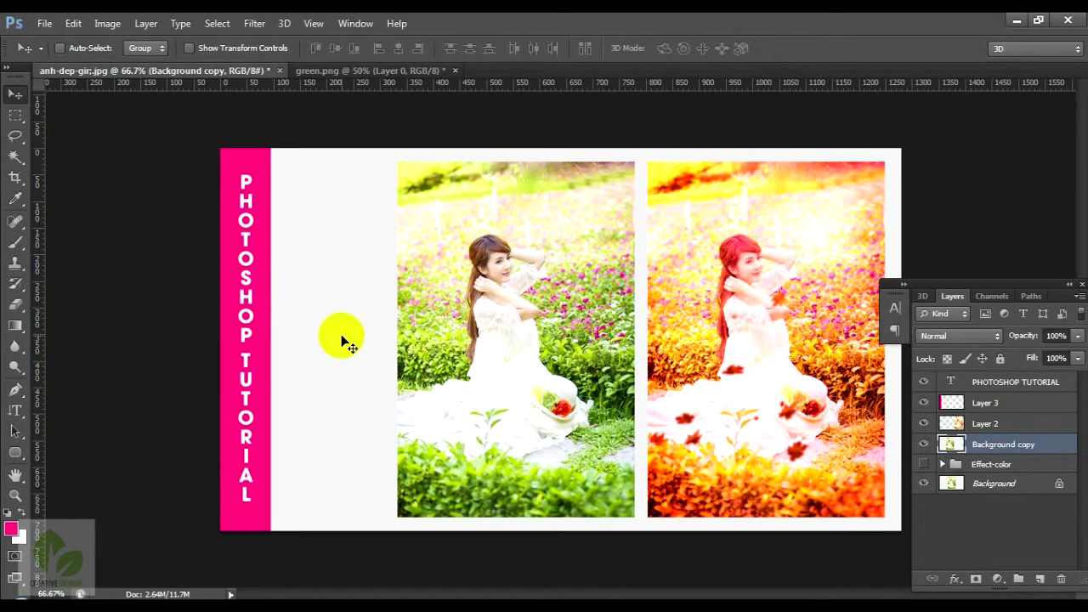
pyautogui.click(970, 405)
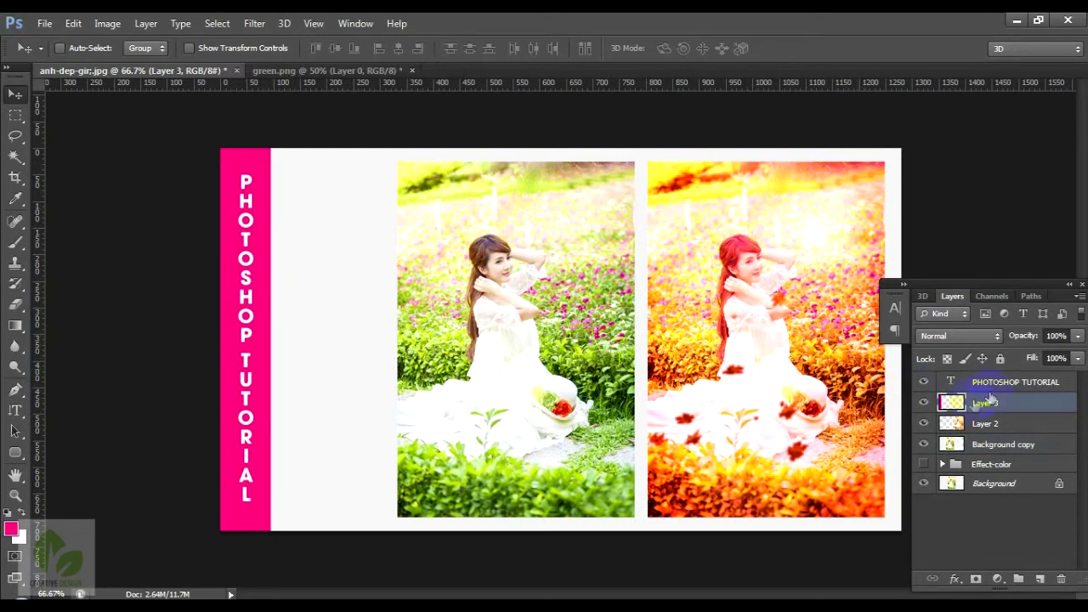
pyautogui.press('c')
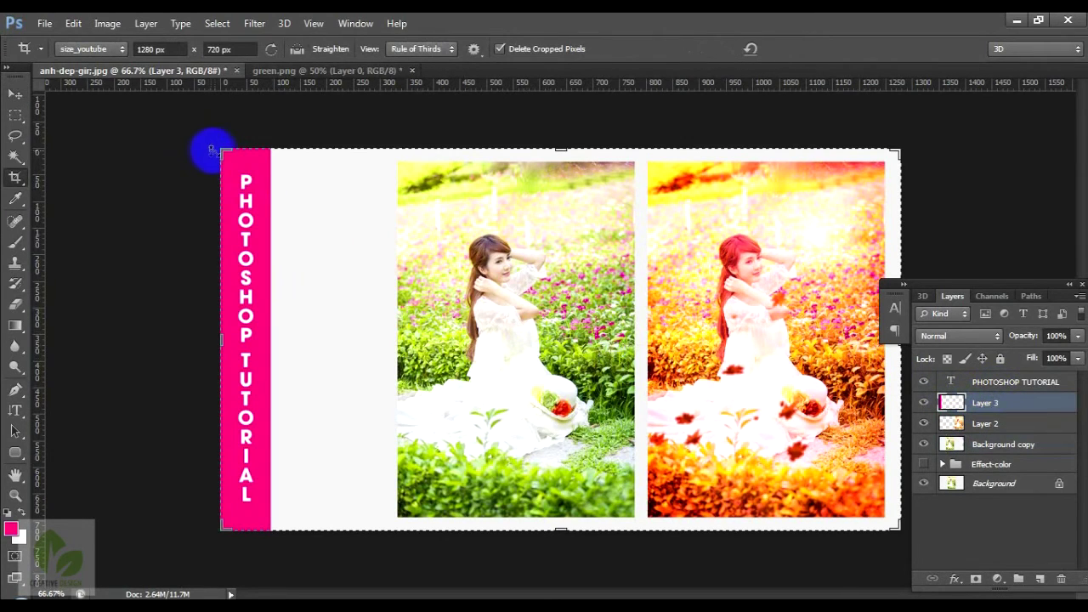
pyautogui.moveTo(211, 151); pyautogui.dragTo(313, 201)
pyautogui.moveTo(437, 247)
pyautogui.mouseDown()
pyautogui.moveTo(534, 247)
pyautogui.moveTo(385, 251)
pyautogui.mouseUp()
pyautogui.moveTo(812, 204); pyautogui.dragTo(801, 208)
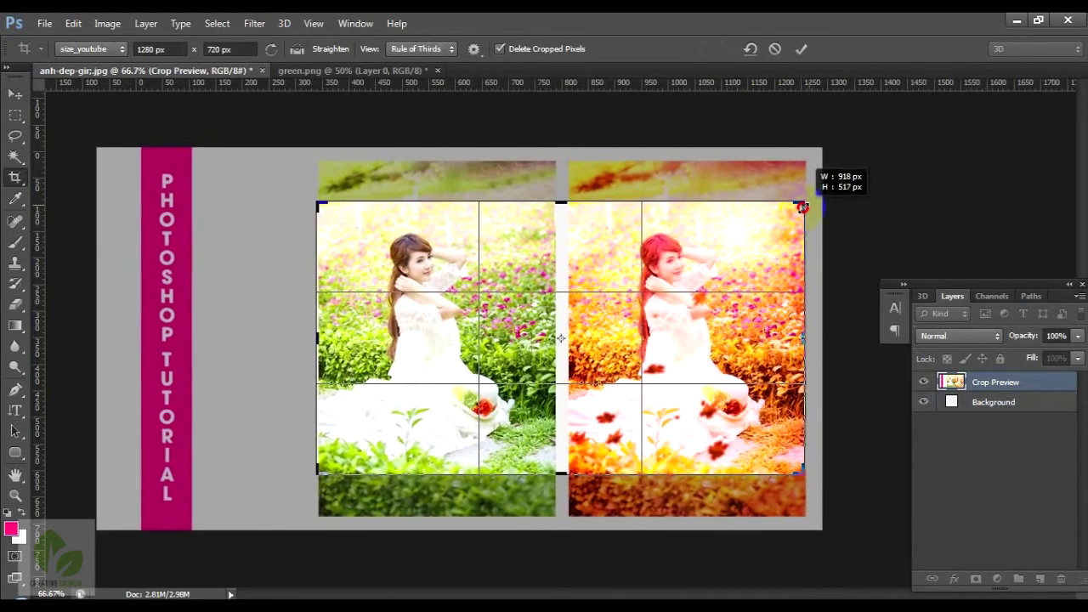
pyautogui.moveTo(802, 207); pyautogui.dragTo(803, 206)
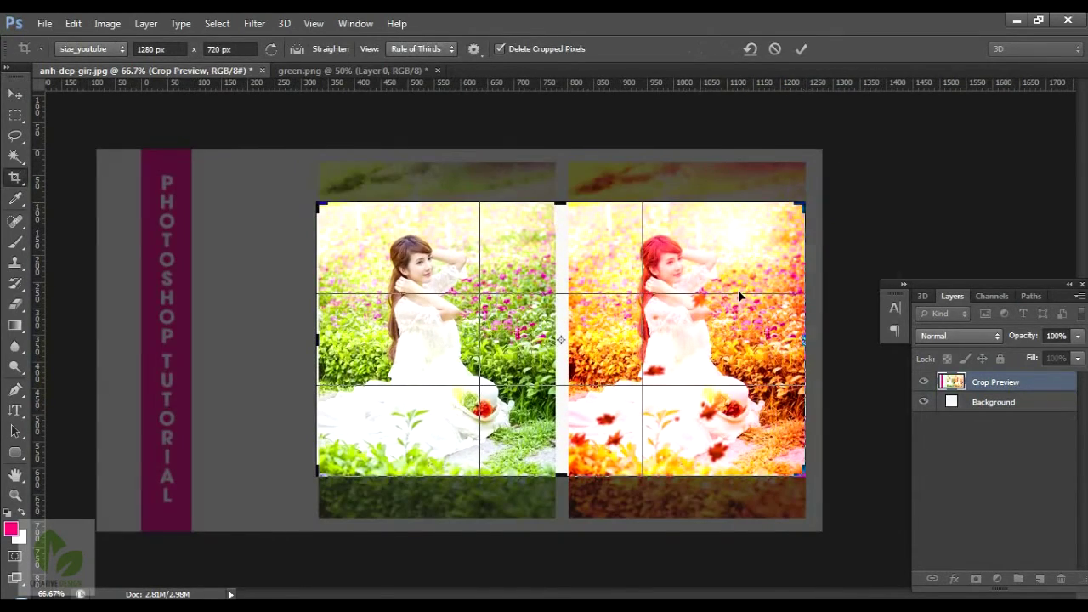
pyautogui.press('Return')
pyautogui.press('v')
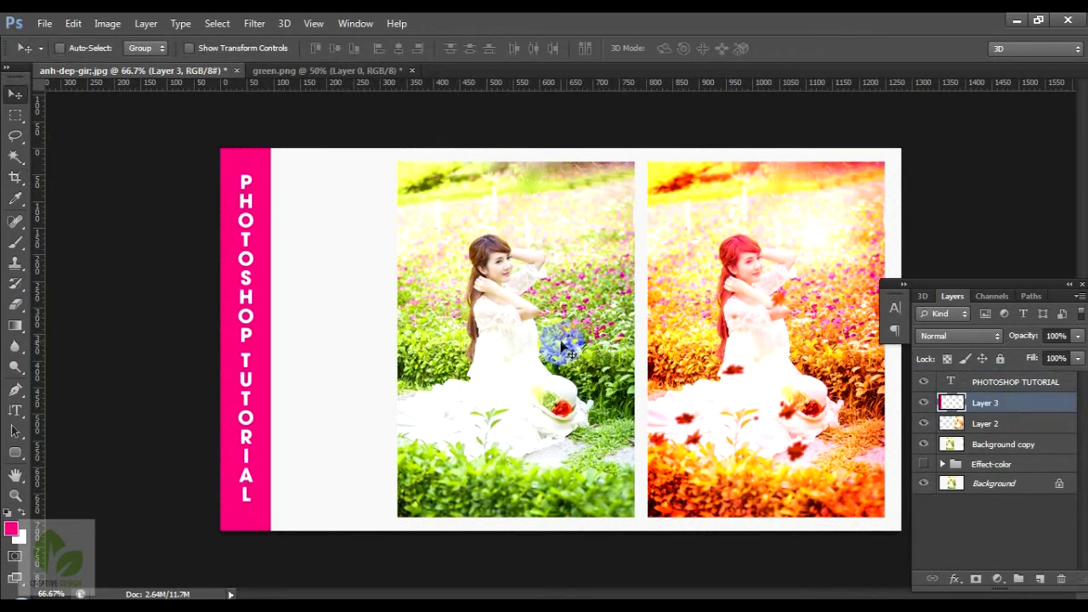
pyautogui.moveTo(482, 475)
pyautogui.mouseDown()
pyautogui.moveTo(451, 399)
pyautogui.moveTo(408, 403)
pyautogui.moveTo(302, 295)
pyautogui.moveTo(300, 261)
pyautogui.mouseUp()
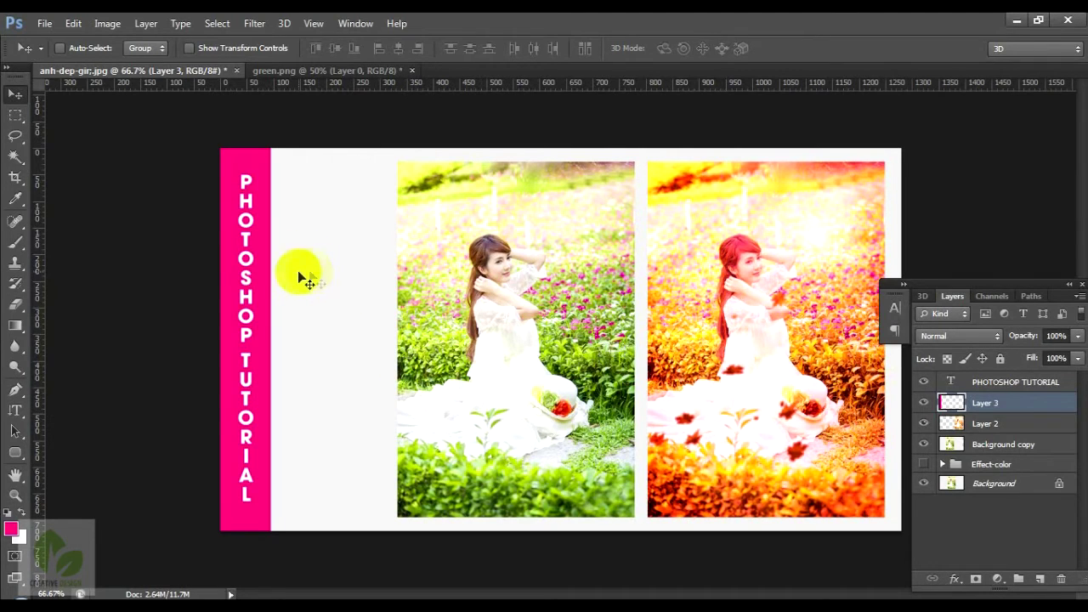
pyautogui.press('t')
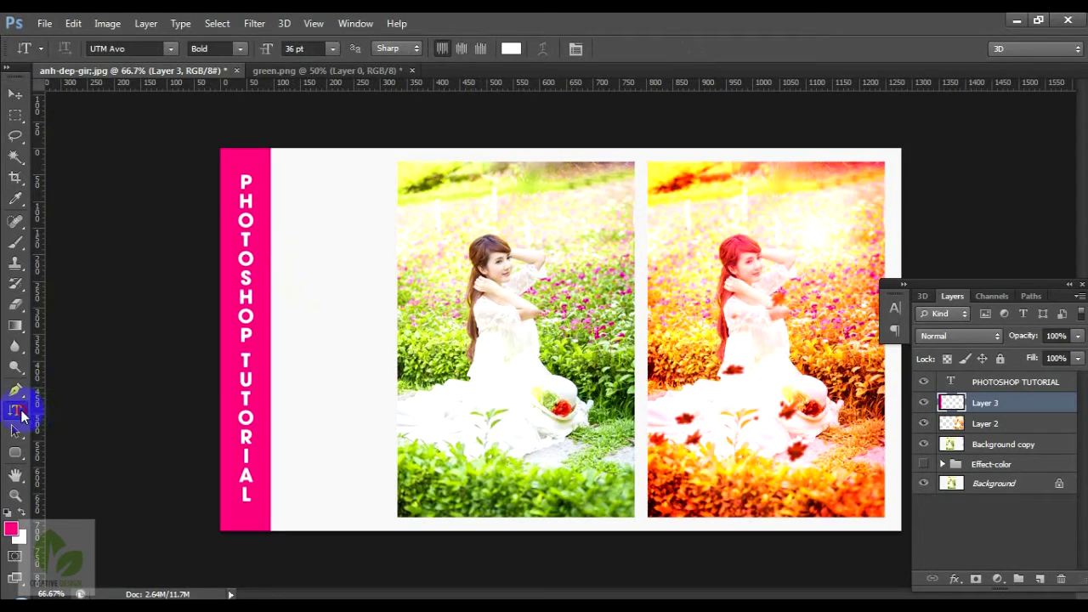
# Step: Add the caption 'Autumn color effect' and move it to the bottom of the canvas
pyautogui.moveTo(21, 415); pyautogui.dragTo(73, 408)
pyautogui.click(298, 238)
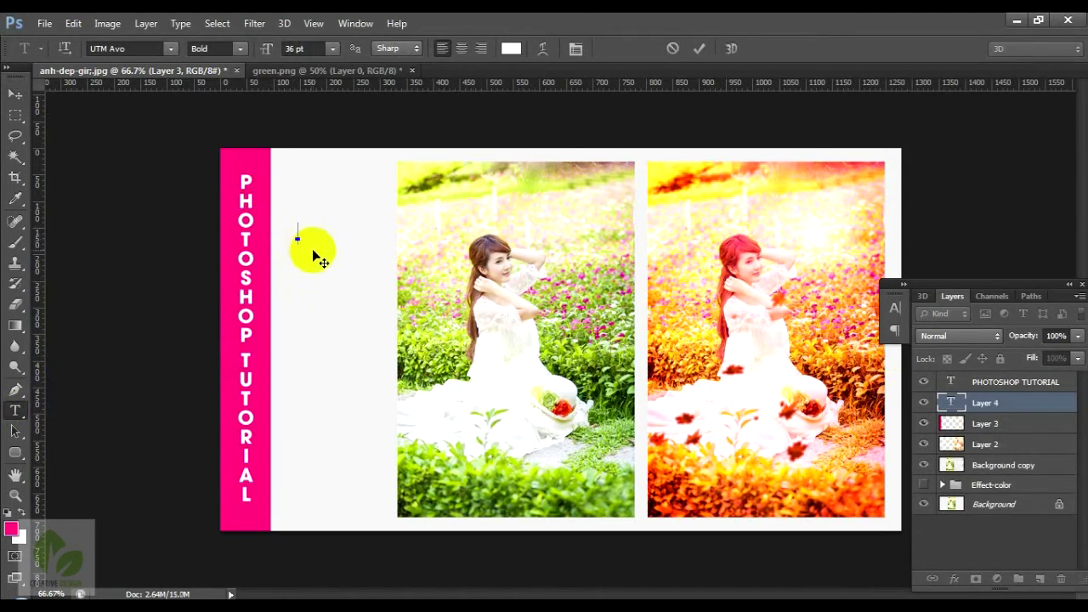
pyautogui.write('Autumn color effect')
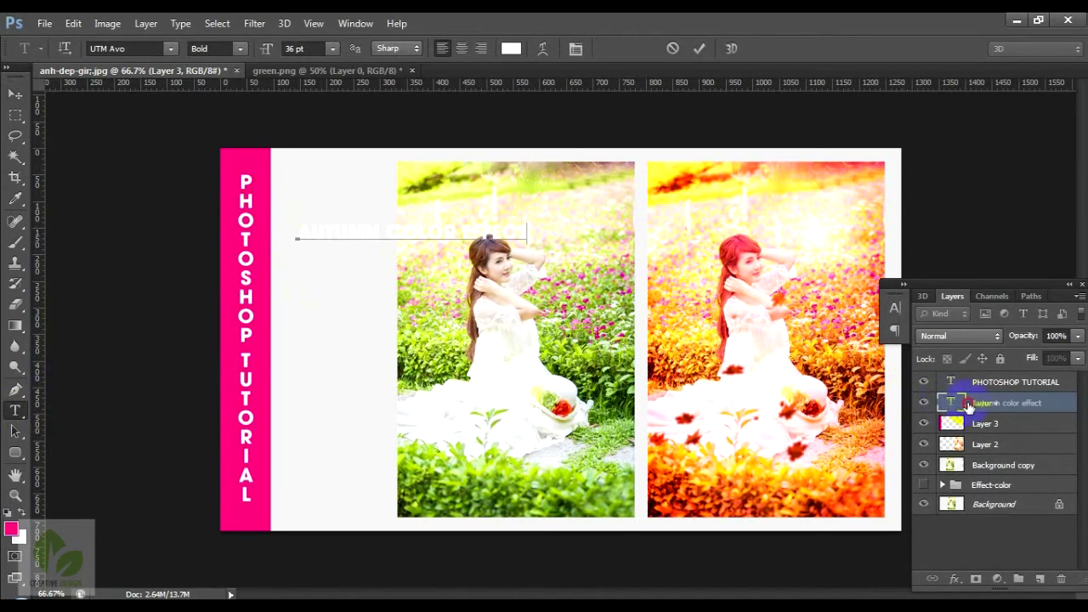
pyautogui.hotkey('ctrl', 'Return')
pyautogui.press('v')
pyautogui.moveTo(369, 236)
pyautogui.mouseDown()
pyautogui.moveTo(353, 513)
pyautogui.moveTo(370, 502)
pyautogui.mouseUp()
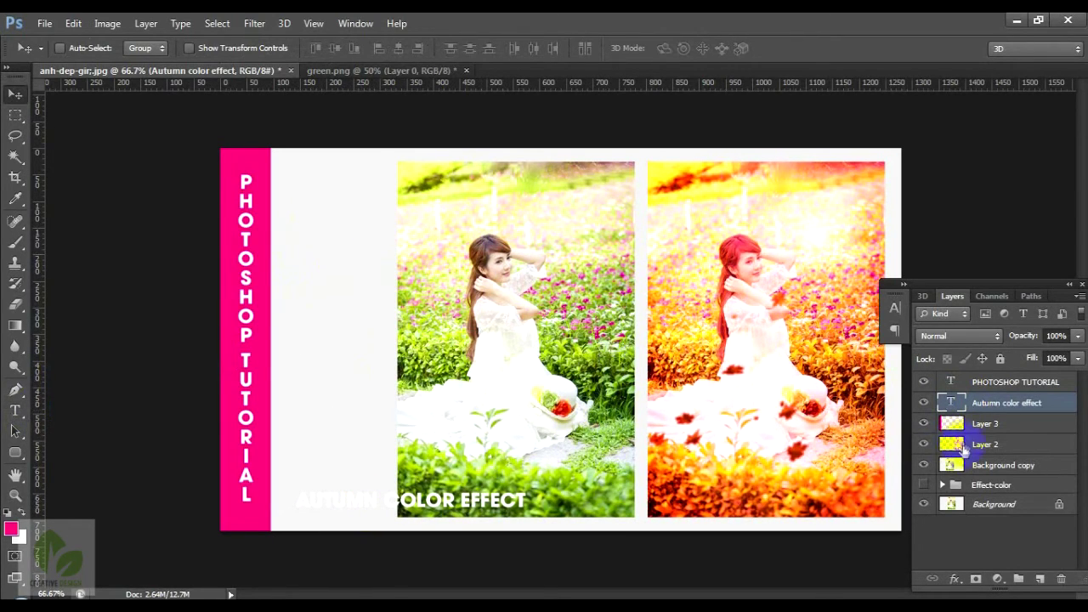
# Step: Shift the original and autumn portraits left toward the pink bar
pyautogui.click(952, 465)
pyautogui.moveTo(542, 316); pyautogui.dragTo(431, 330)
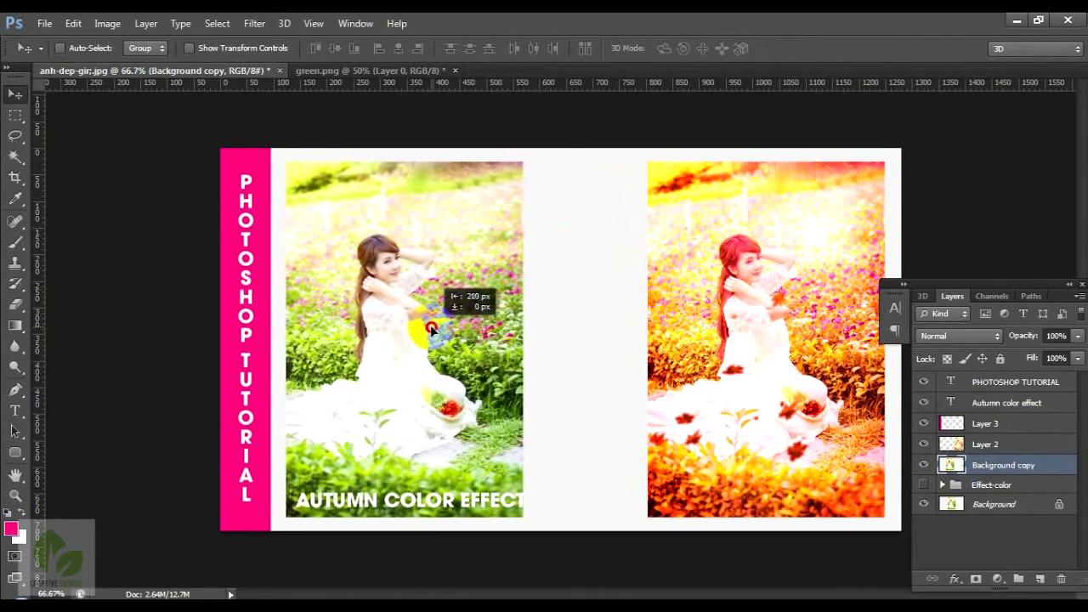
pyautogui.moveTo(760, 348)
pyautogui.mouseDown()
pyautogui.moveTo(763, 364)
pyautogui.moveTo(674, 368)
pyautogui.mouseUp()
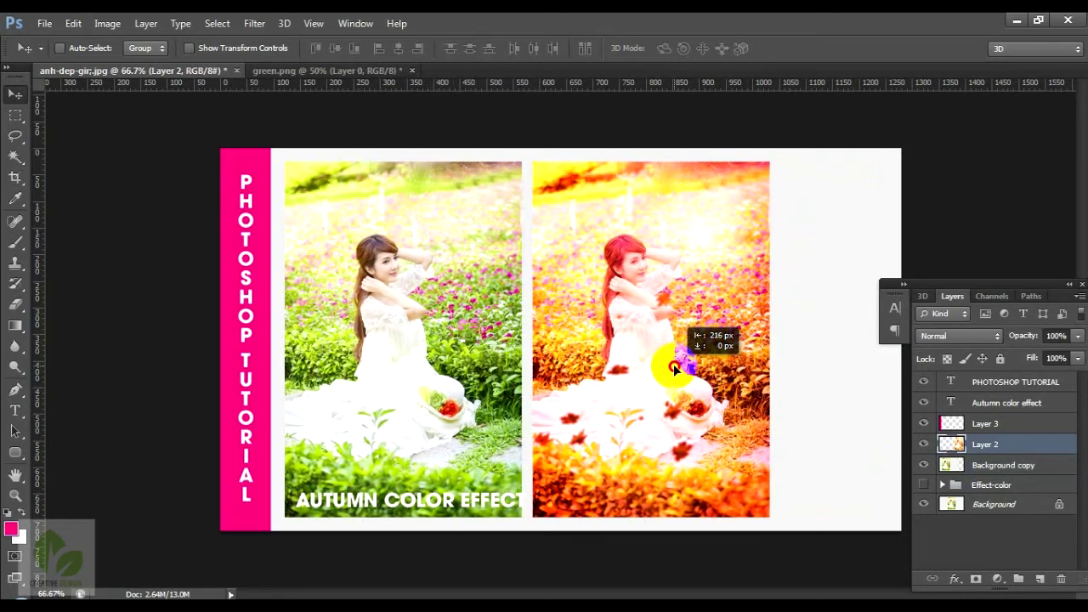
pyautogui.moveTo(674, 368); pyautogui.dragTo(677, 368)
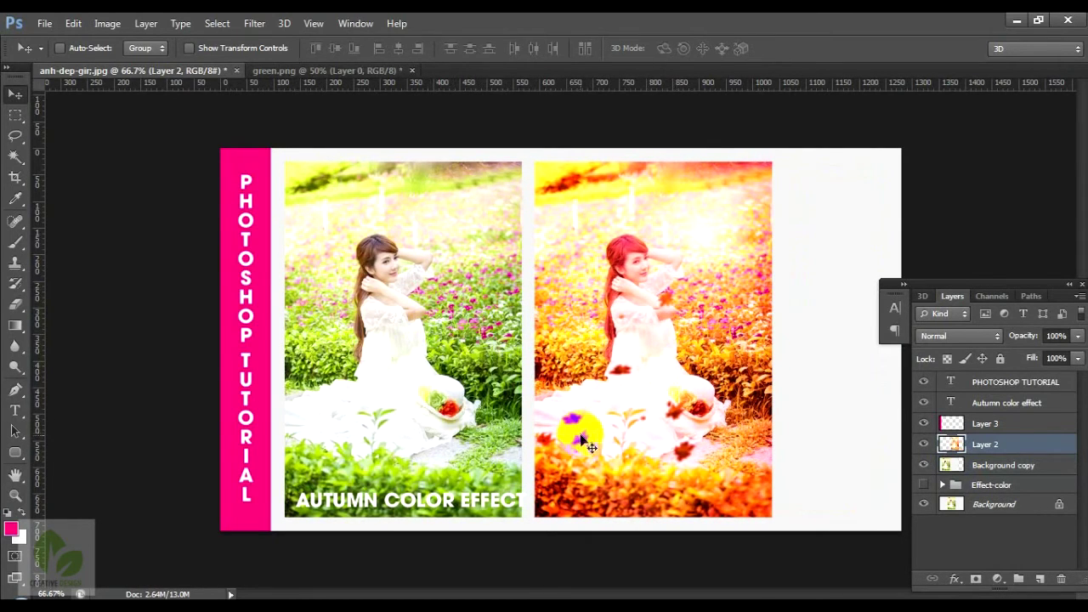
pyautogui.hotkey('ctrl', '+')
# Step: Recolour the caption with orange sampled from the autumn photo and marquee a strip around it
pyautogui.rightClick(446, 406)
pyautogui.click(476, 405)
pyautogui.press('t')
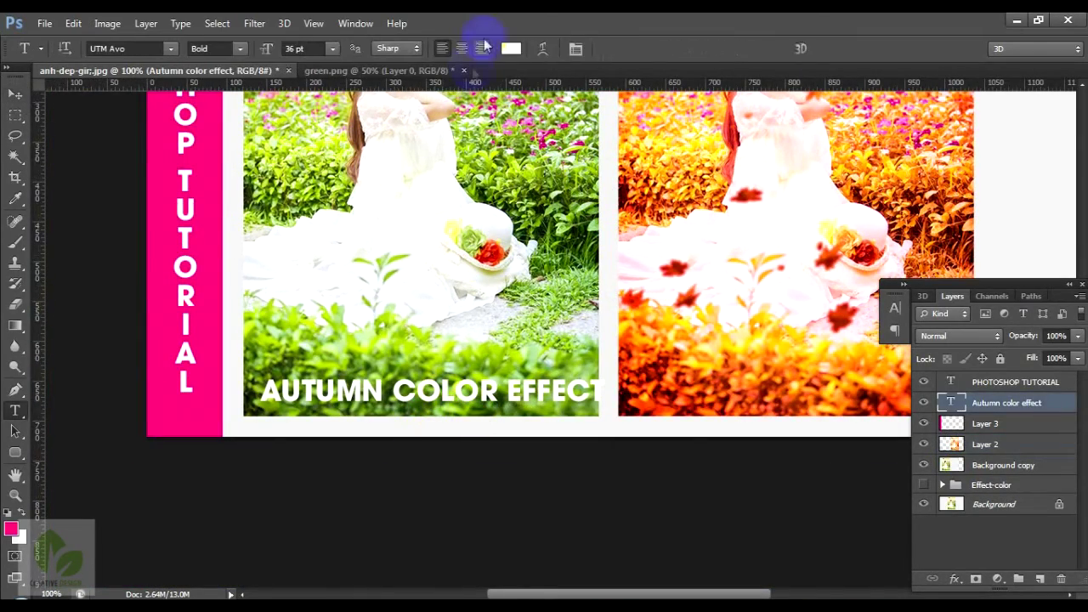
pyautogui.click(511, 49)
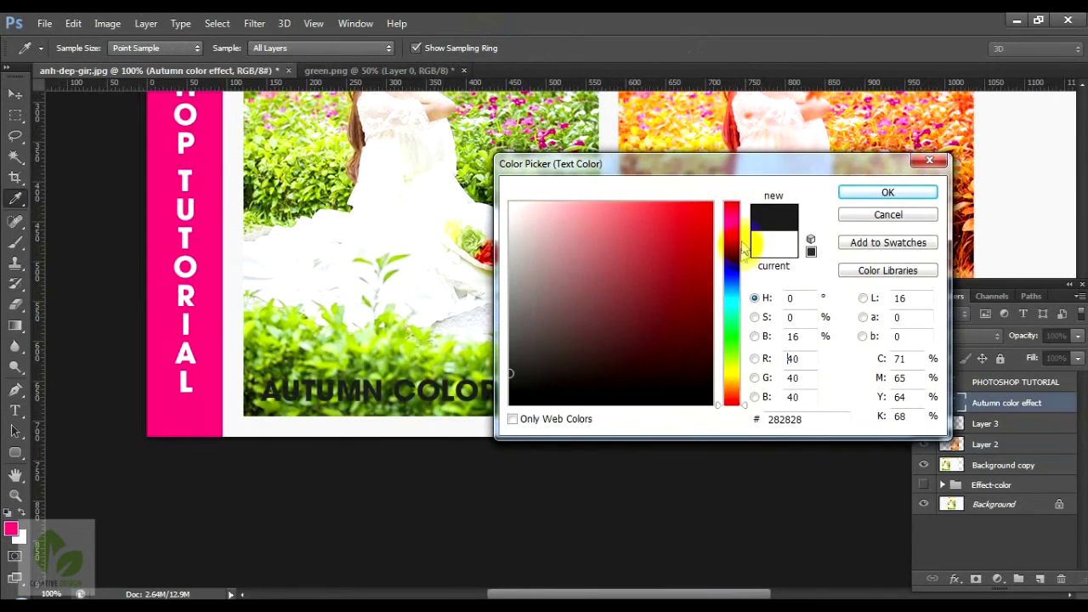
pyautogui.moveTo(760, 170); pyautogui.dragTo(737, 470)
pyautogui.moveTo(729, 364); pyautogui.dragTo(748, 354)
pyautogui.click(748, 354)
pyautogui.click(845, 493)
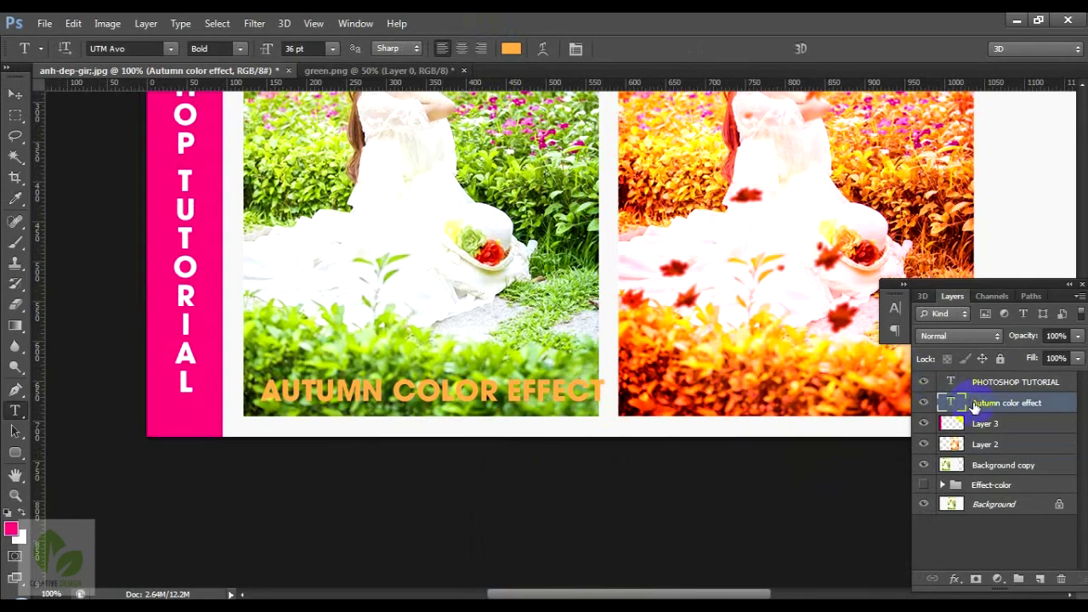
pyautogui.press('m')
pyautogui.moveTo(249, 367); pyautogui.dragTo(618, 416)
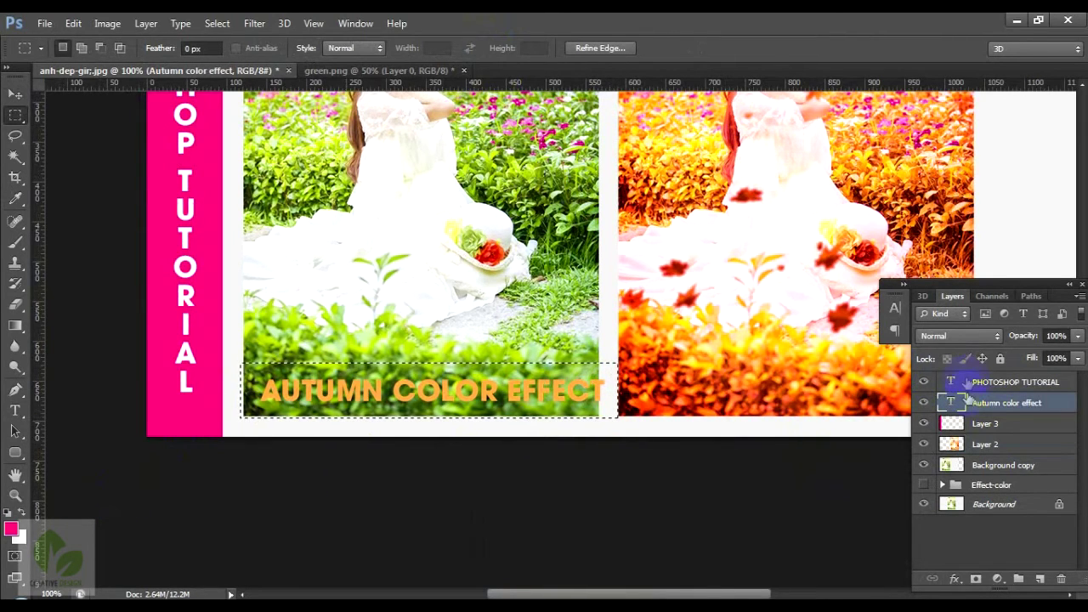
# Step: Fill the caption strip with pink on a new layer above Layer 3
pyautogui.click(986, 429)
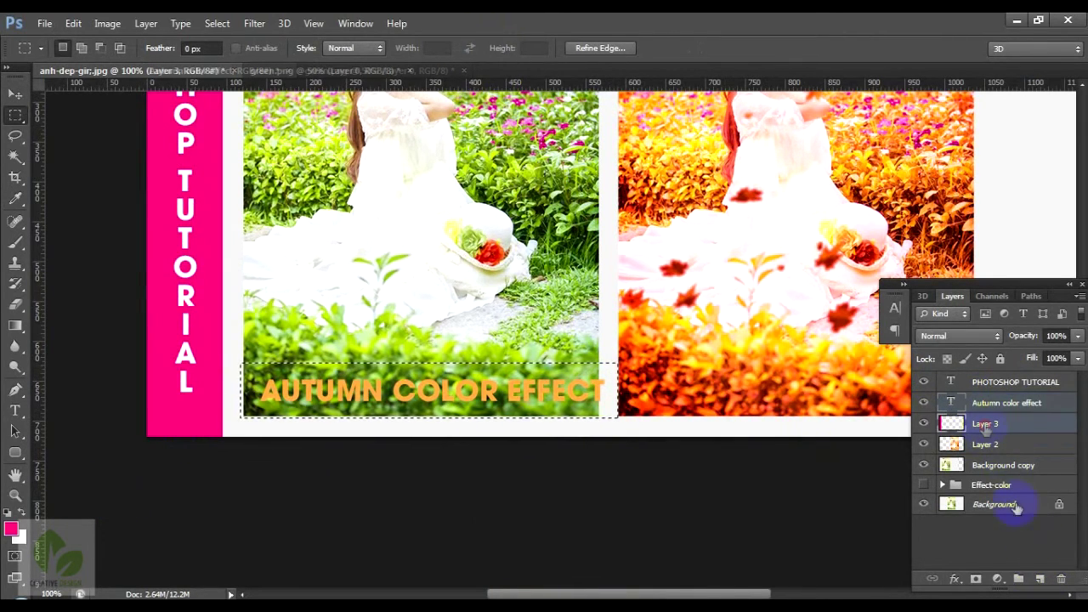
pyautogui.click(1039, 579)
pyautogui.hotkey('alt', 'BackSpace')
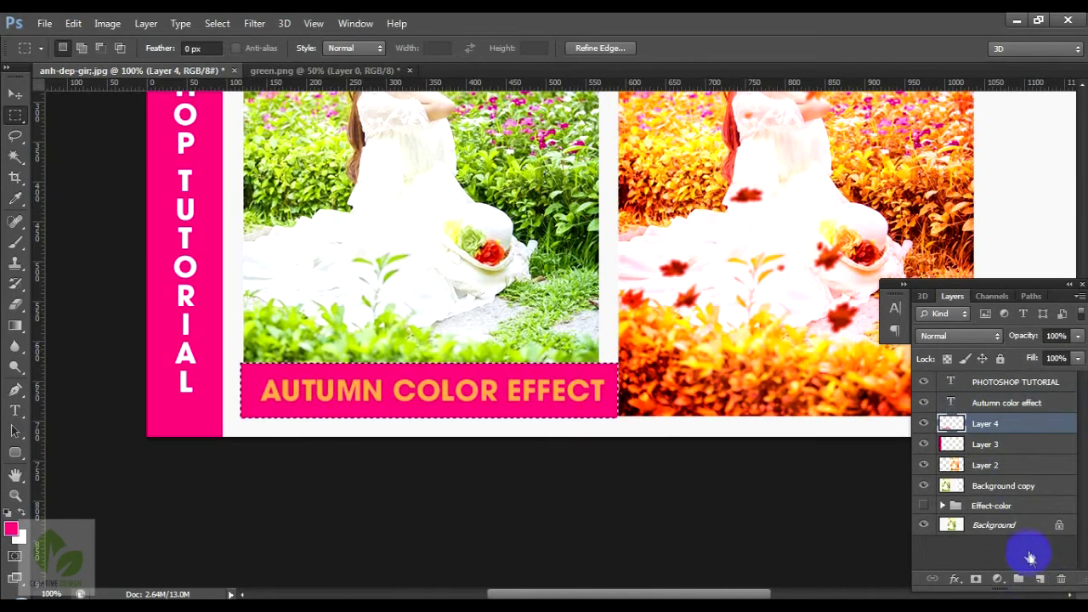
# Step: Trace a Pen outline over the pink banner and delete the pink inside it
pyautogui.hotkey('ctrl', '+')
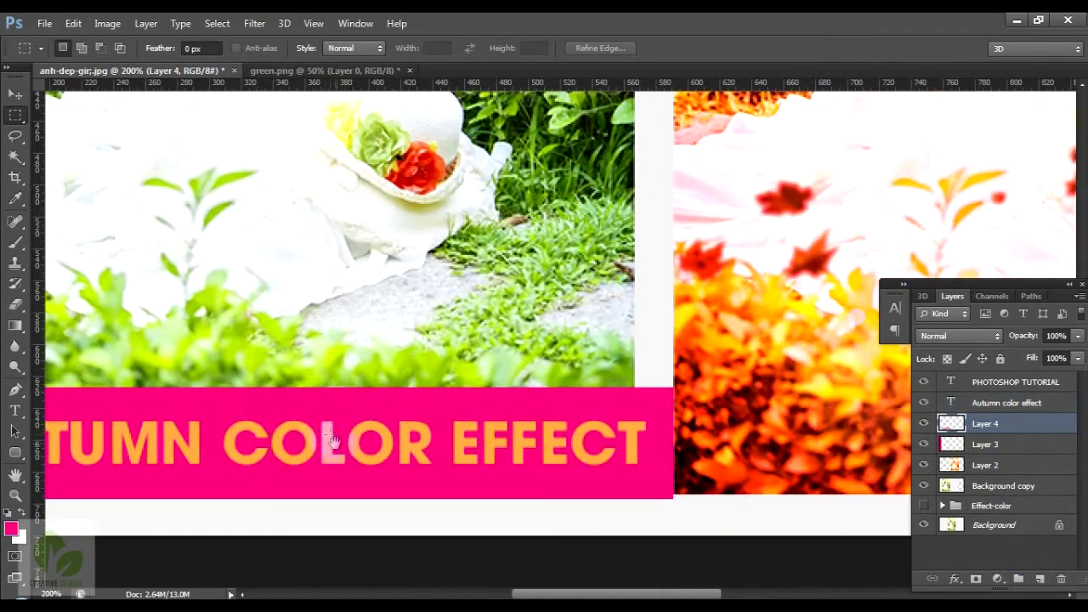
pyautogui.moveTo(332, 438); pyautogui.dragTo(677, 295)
pyautogui.press('p')
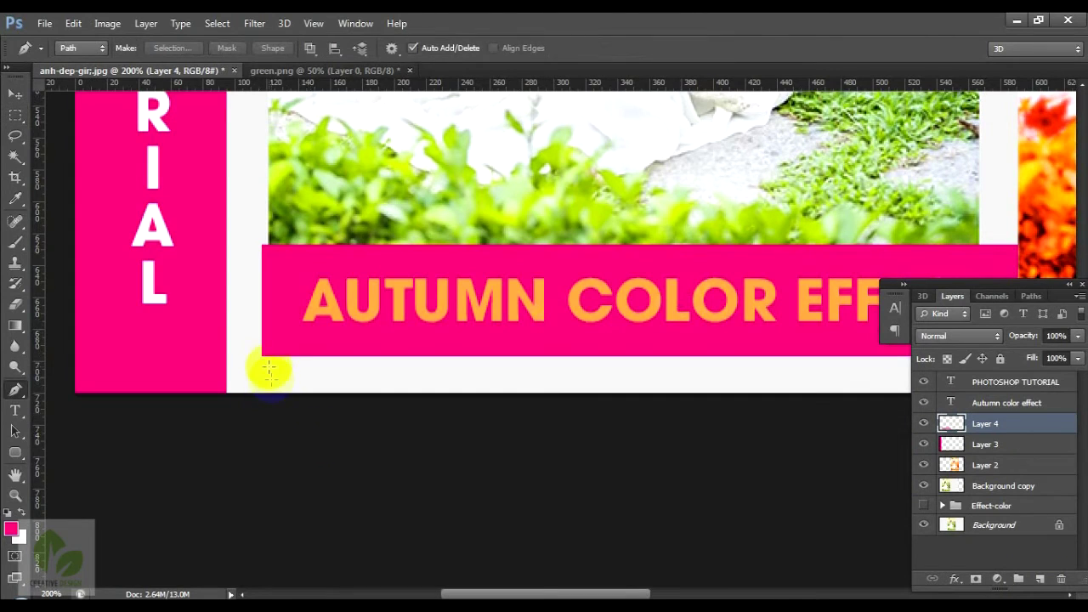
pyautogui.click(263, 357)
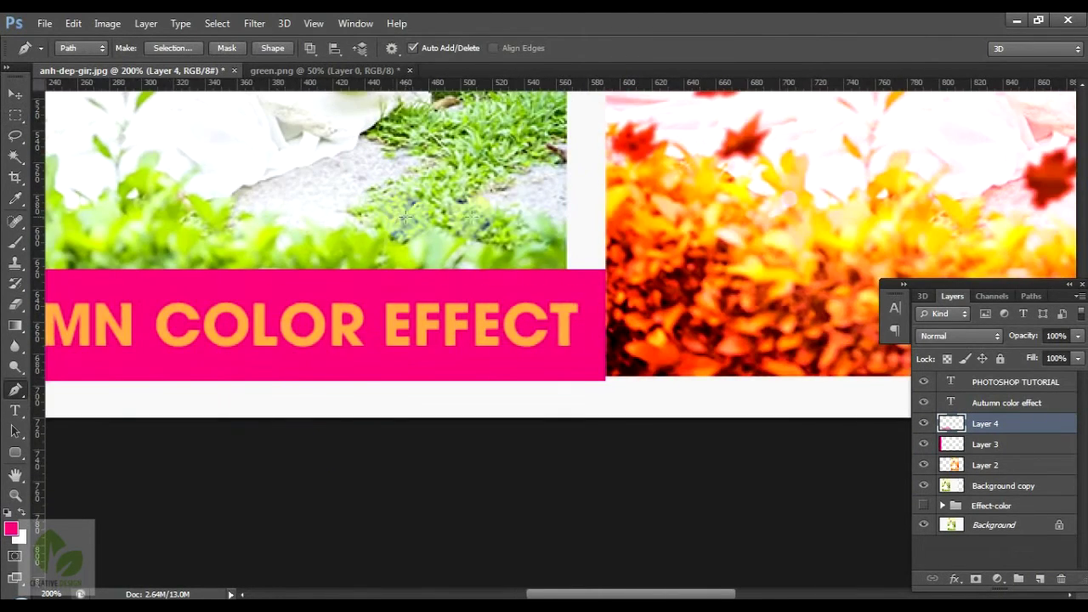
pyautogui.click(513, 197)
pyautogui.click(674, 226)
pyautogui.moveTo(729, 459); pyautogui.dragTo(719, 469)
pyautogui.click(474, 521)
pyautogui.hotkey('ctrl', 'Return')
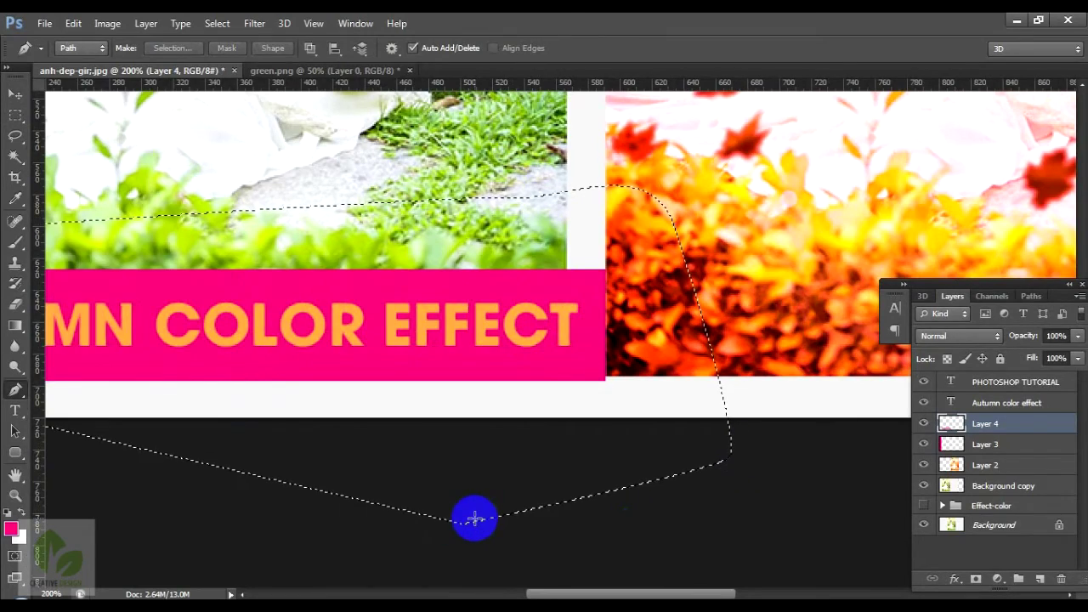
pyautogui.press('Delete')
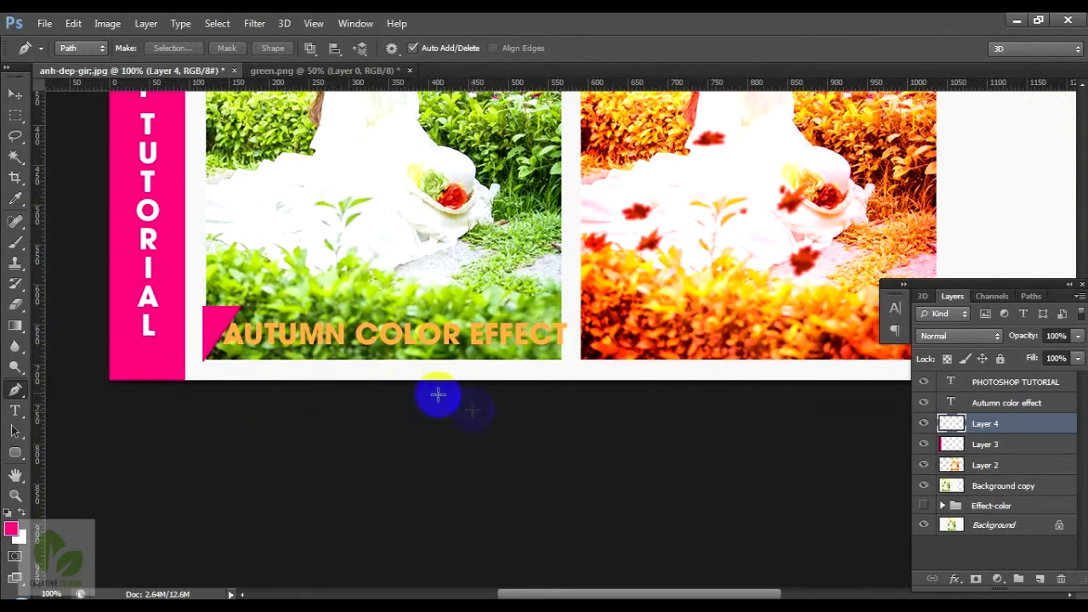
# Step: Deselect and nudge the Autumn color effect caption slightly right
pyautogui.hotkey('ctrl', 'd')
pyautogui.press('v')
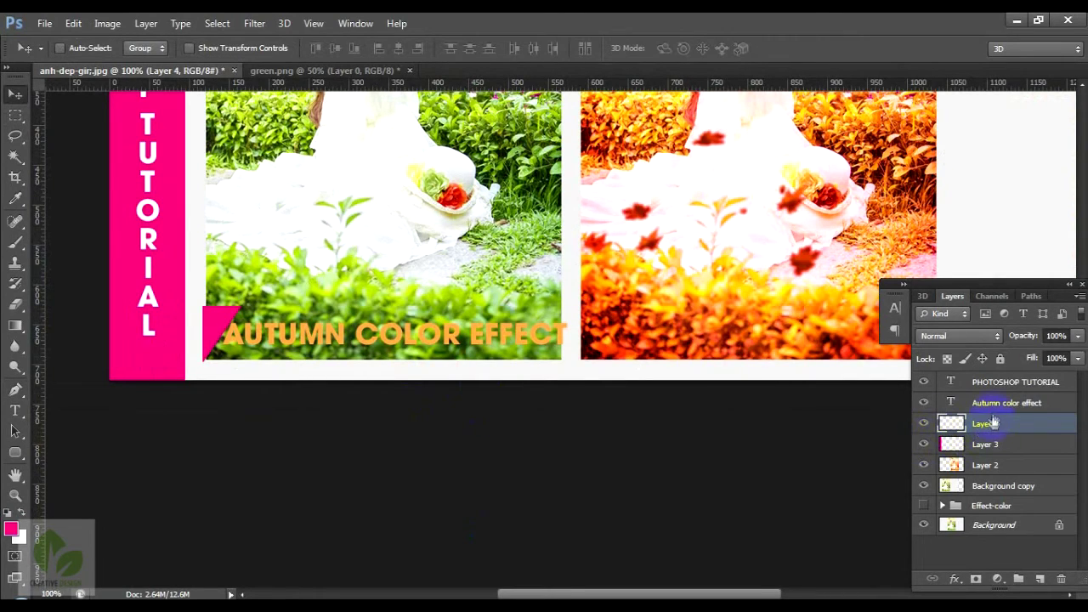
pyautogui.click(1003, 403)
pyautogui.hotkey('shift', 'Right')
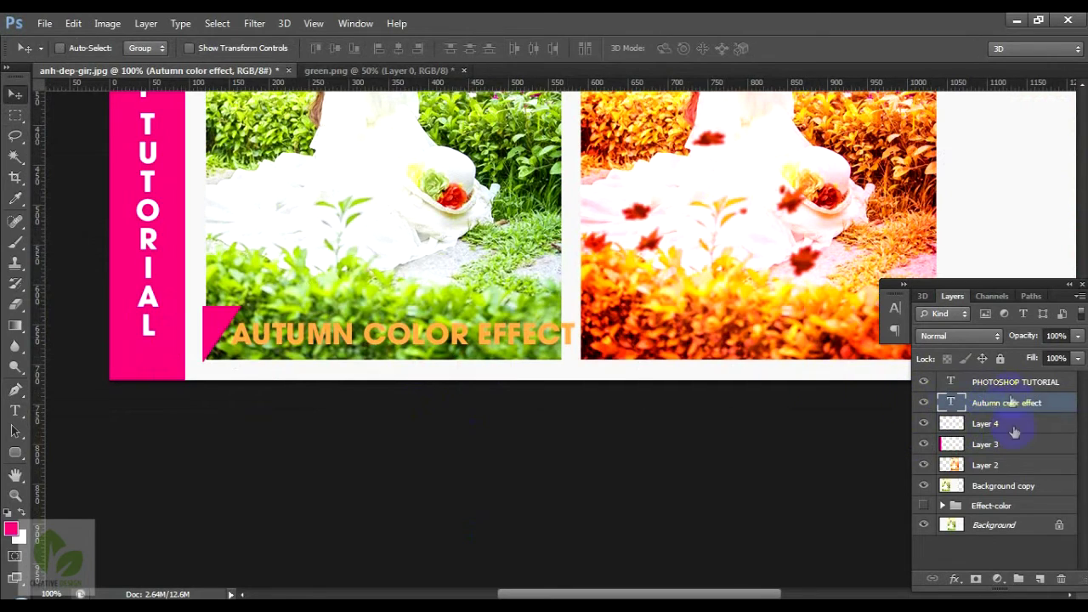
# Step: Nudge the left original photo left, right and down, and the autumn photo down
pyautogui.click(970, 488)
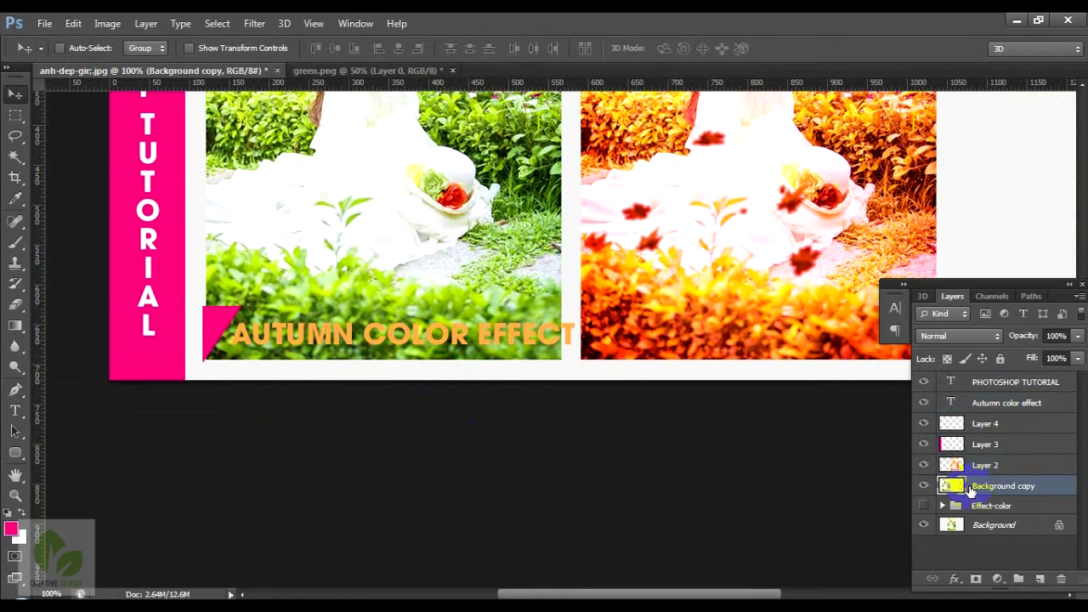
pyautogui.hotkey('shift', 'Left')
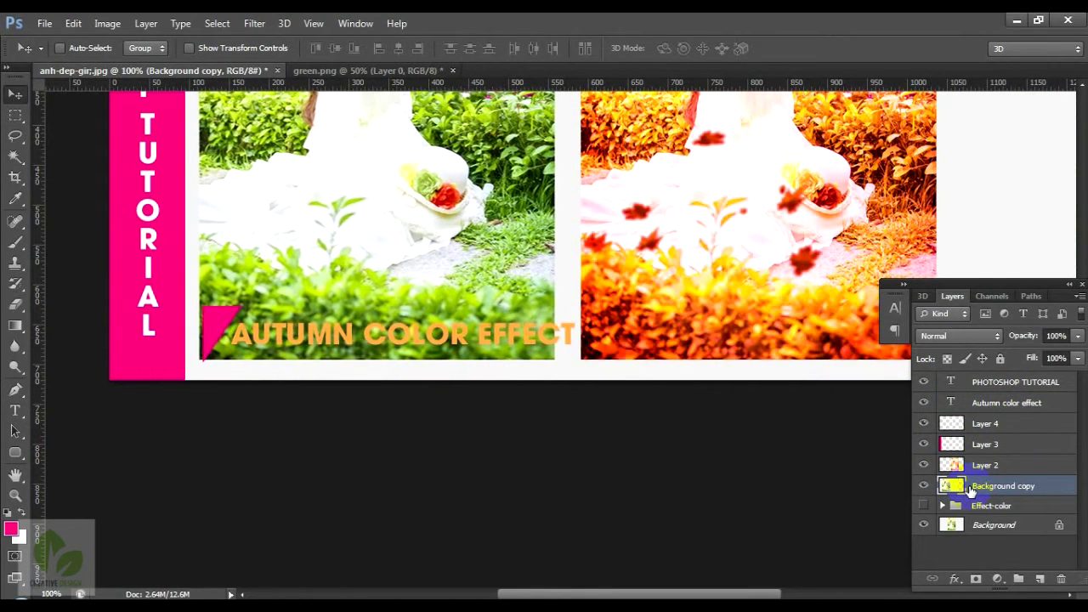
pyautogui.press('Right')
pyautogui.press('Right')
pyautogui.press('Down')
pyautogui.press('Down')
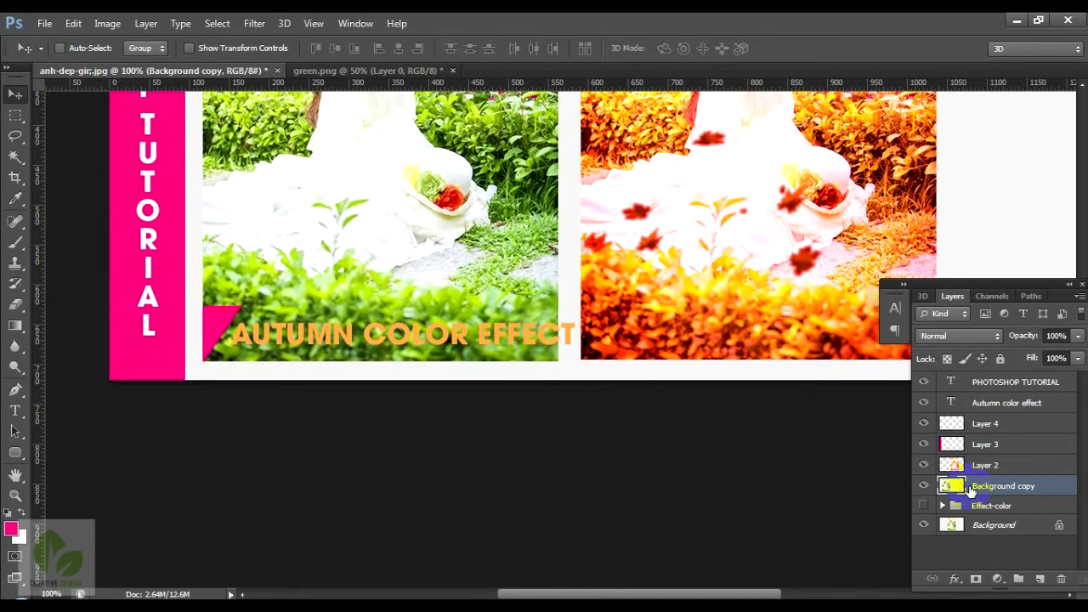
pyautogui.click(970, 467)
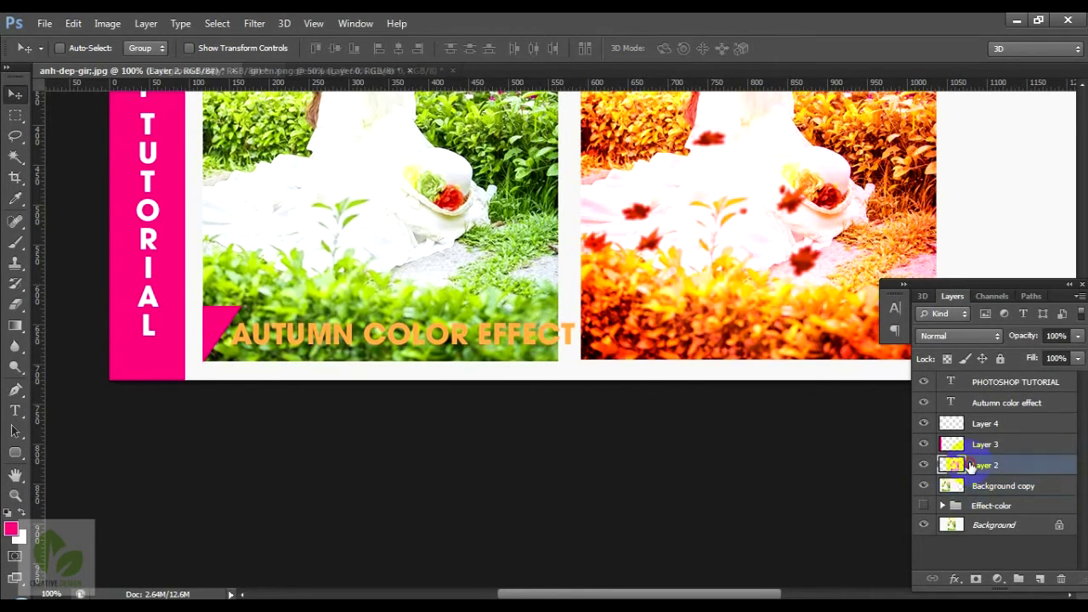
pyautogui.press('Down')
pyautogui.press('Down')
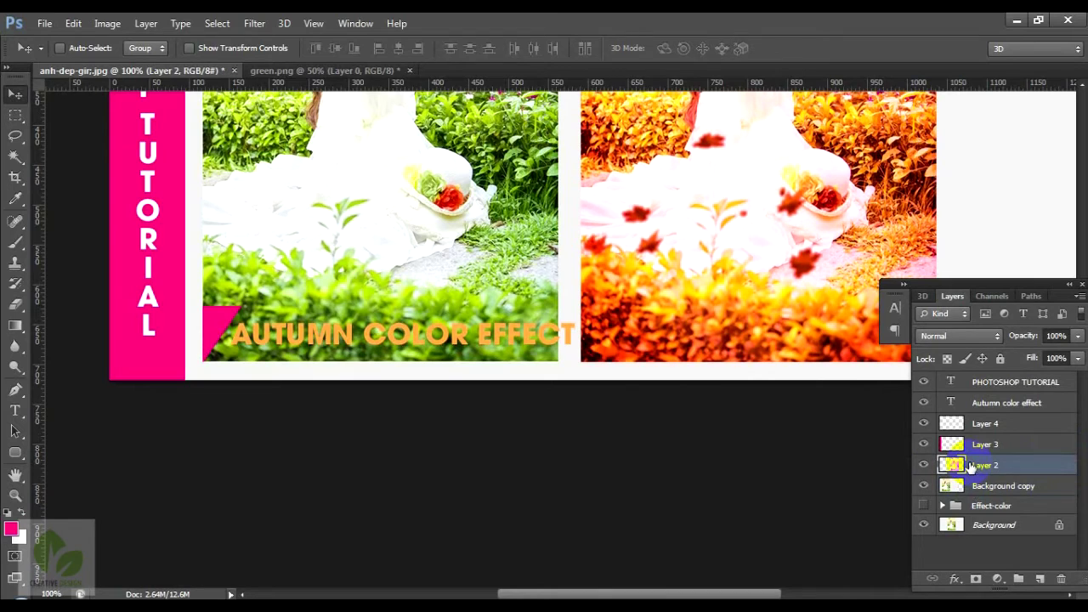
pyautogui.rightClick(476, 338)
pyautogui.click(501, 345)
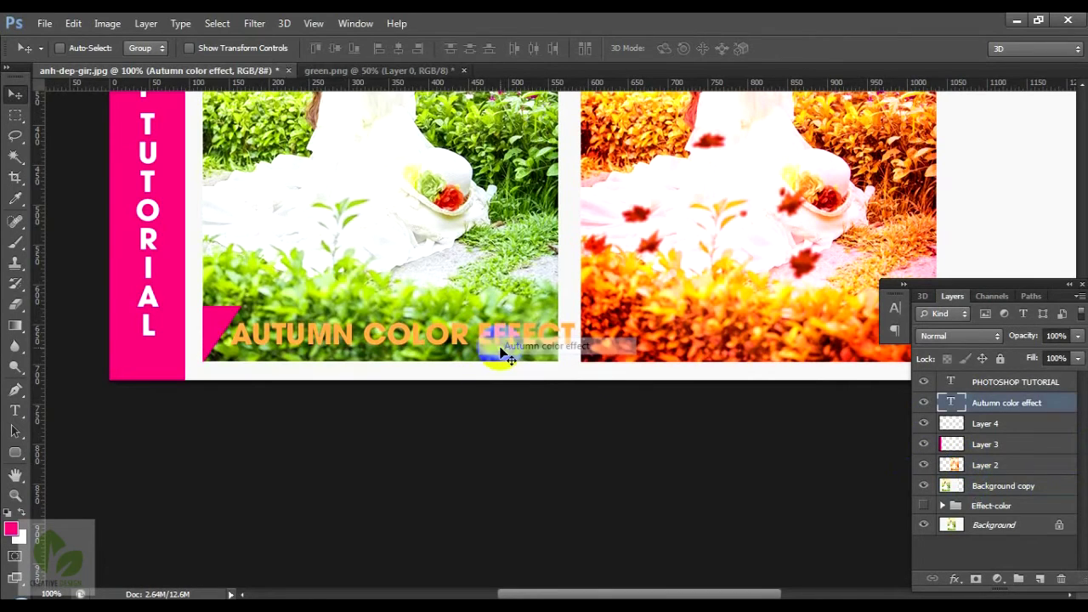
pyautogui.press('t')
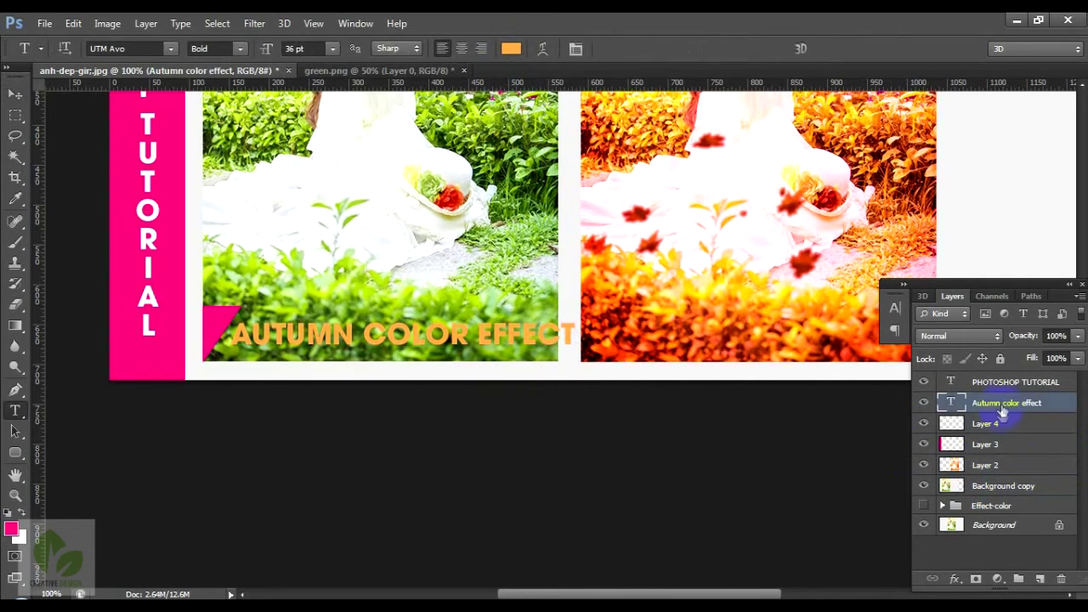
# Step: Set the caption text colour to white sampled from the vertical title
pyautogui.click(511, 49)
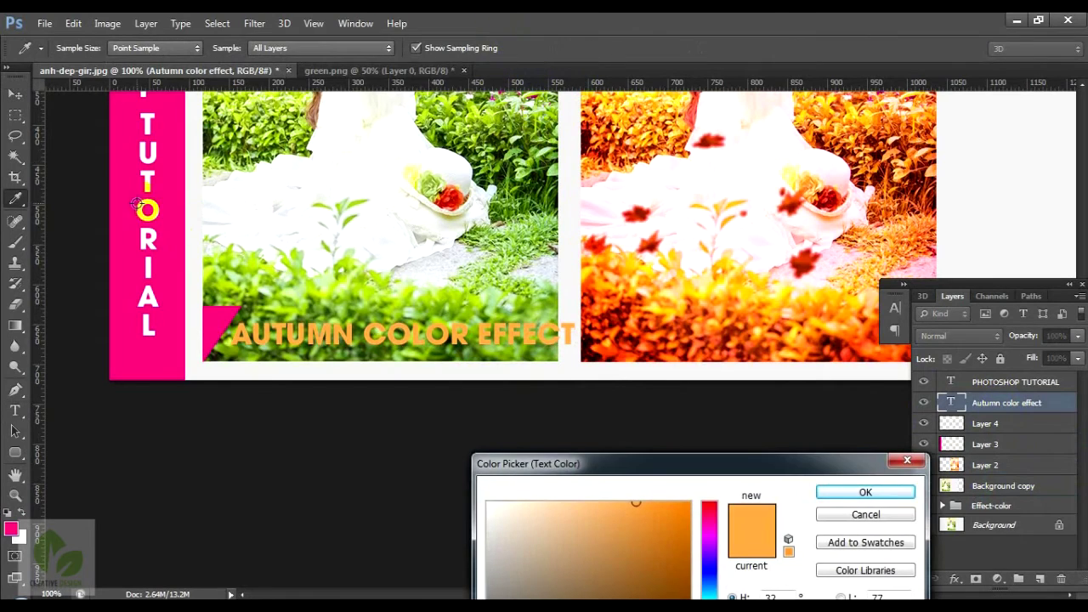
pyautogui.click(147, 155)
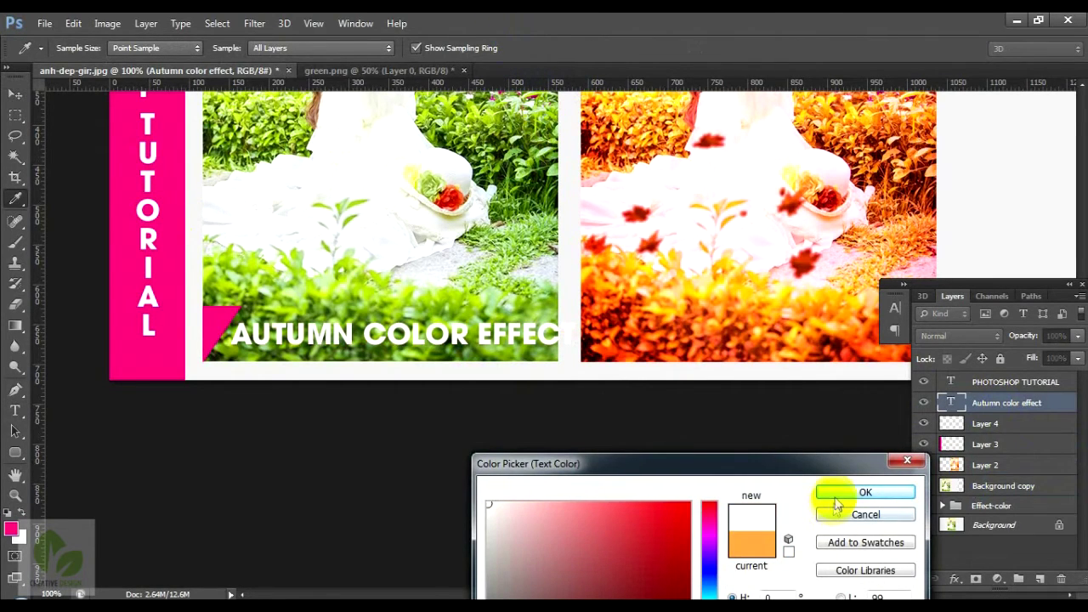
pyautogui.click(865, 492)
# Step: Give the caption a Drop Shadow and a 3 px pink Stroke sampled from the bar
pyautogui.rightClick(953, 403)
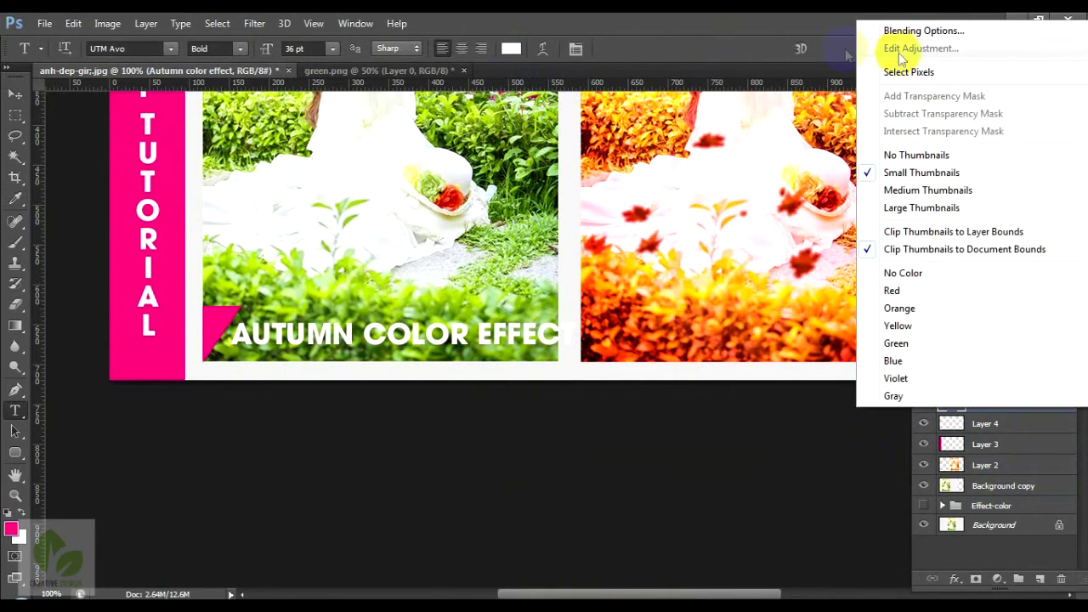
pyautogui.click(920, 31)
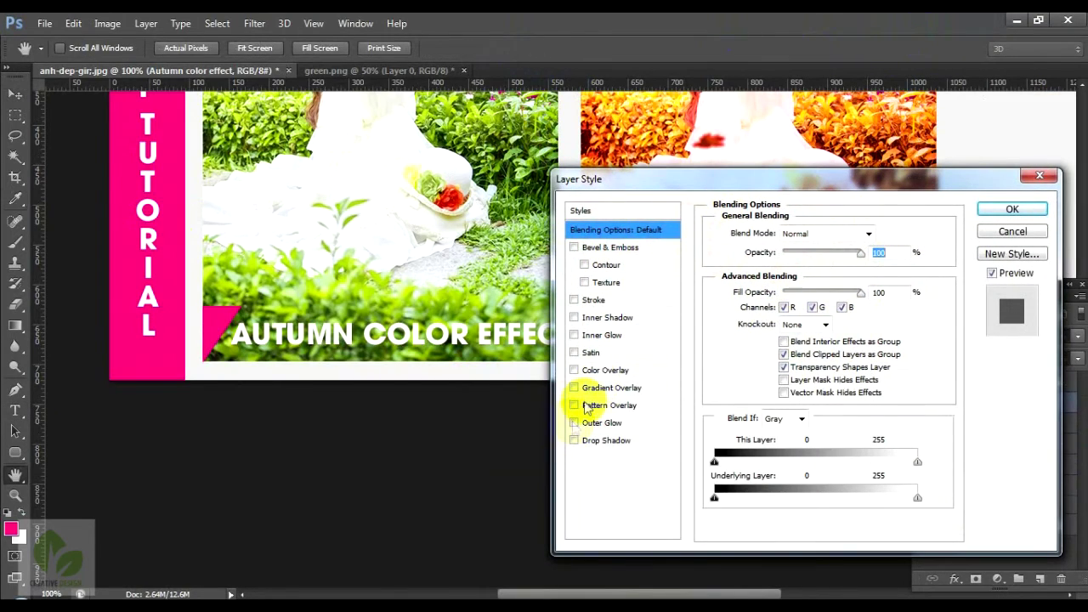
pyautogui.click(604, 440)
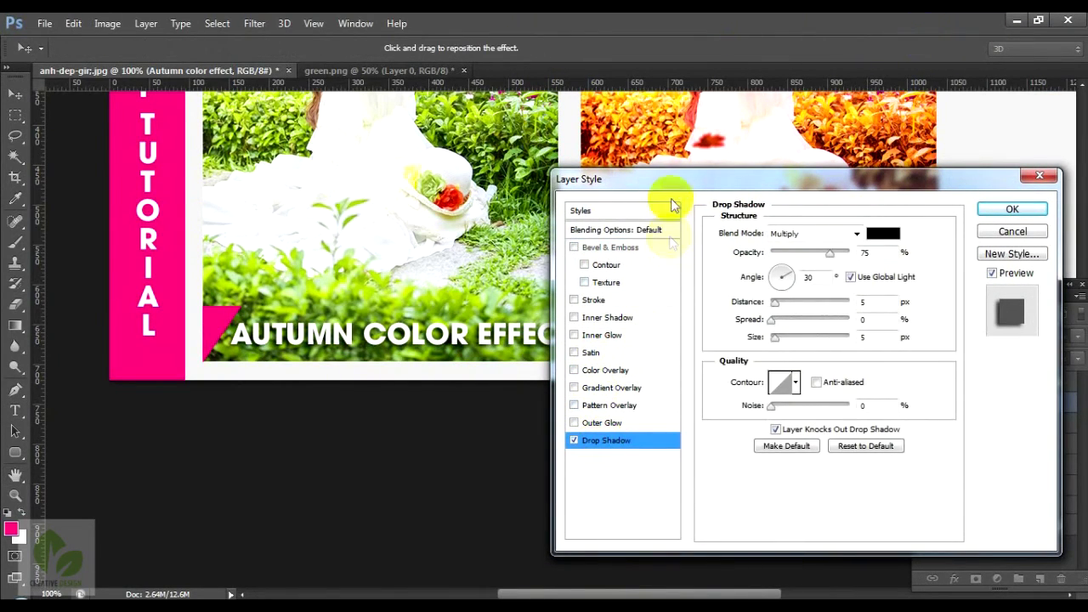
pyautogui.moveTo(677, 186); pyautogui.dragTo(748, 245)
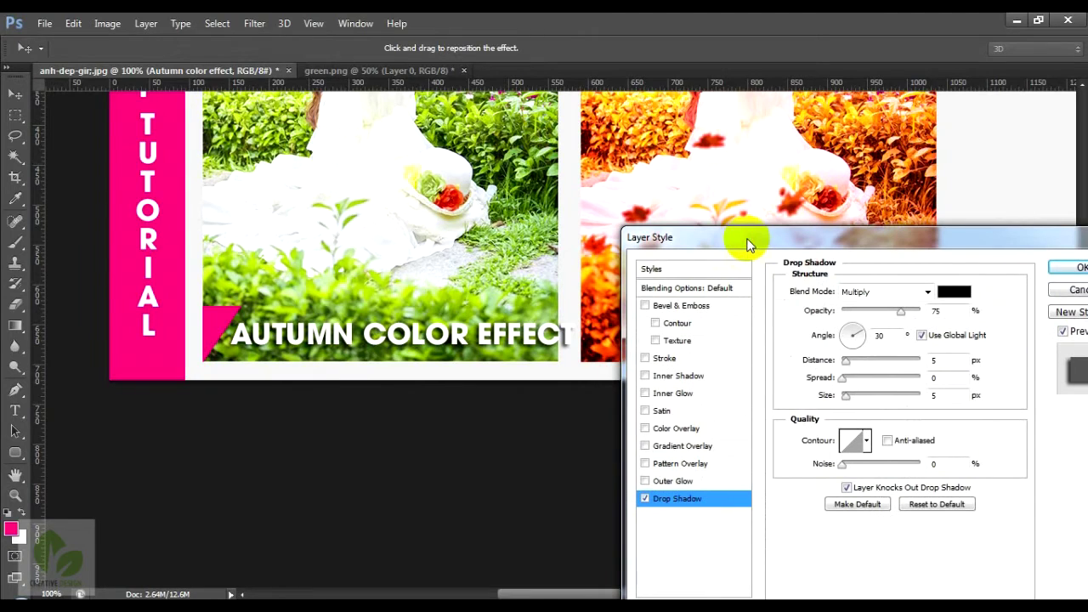
pyautogui.click(684, 360)
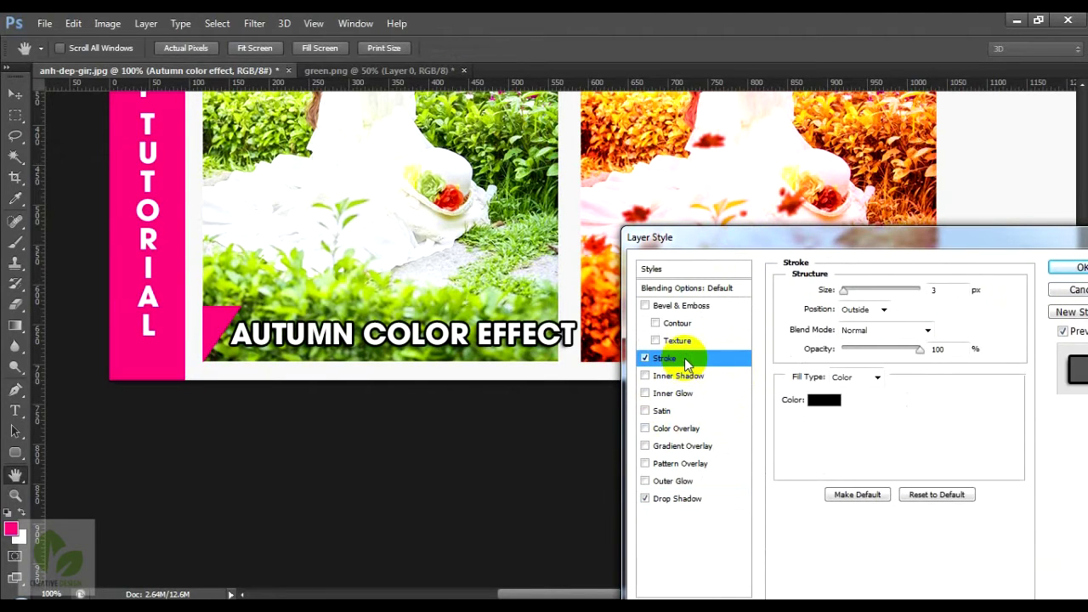
pyautogui.click(824, 400)
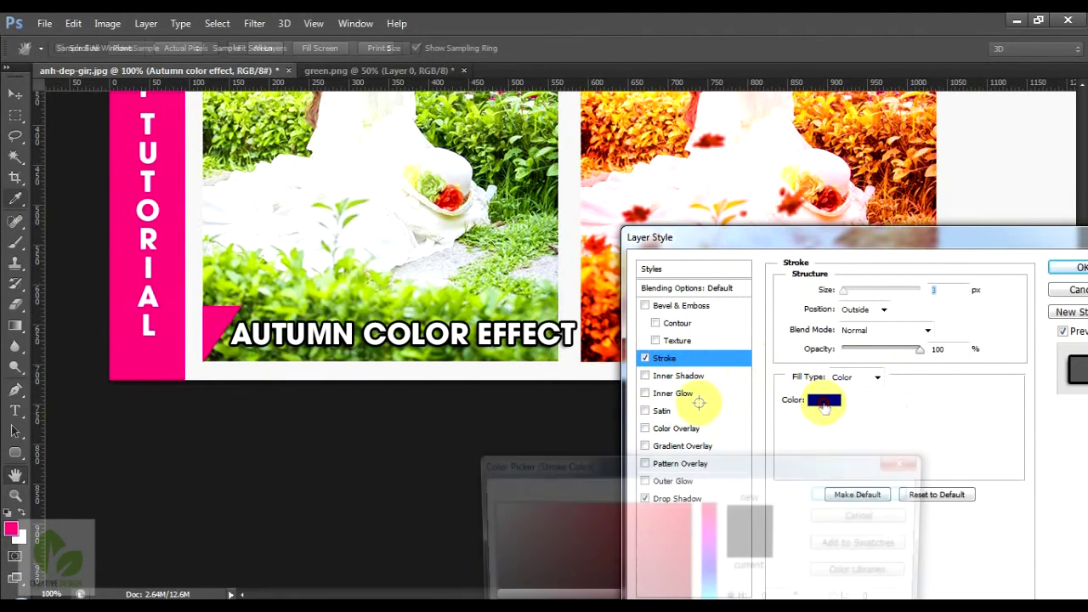
pyautogui.click(201, 322)
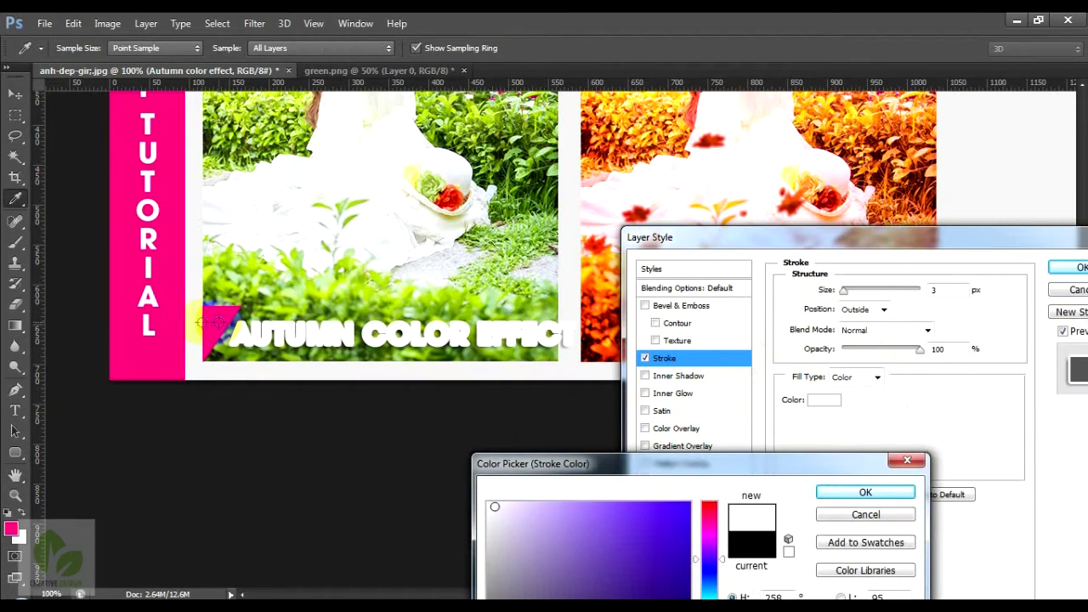
pyautogui.click(223, 327)
pyautogui.click(866, 492)
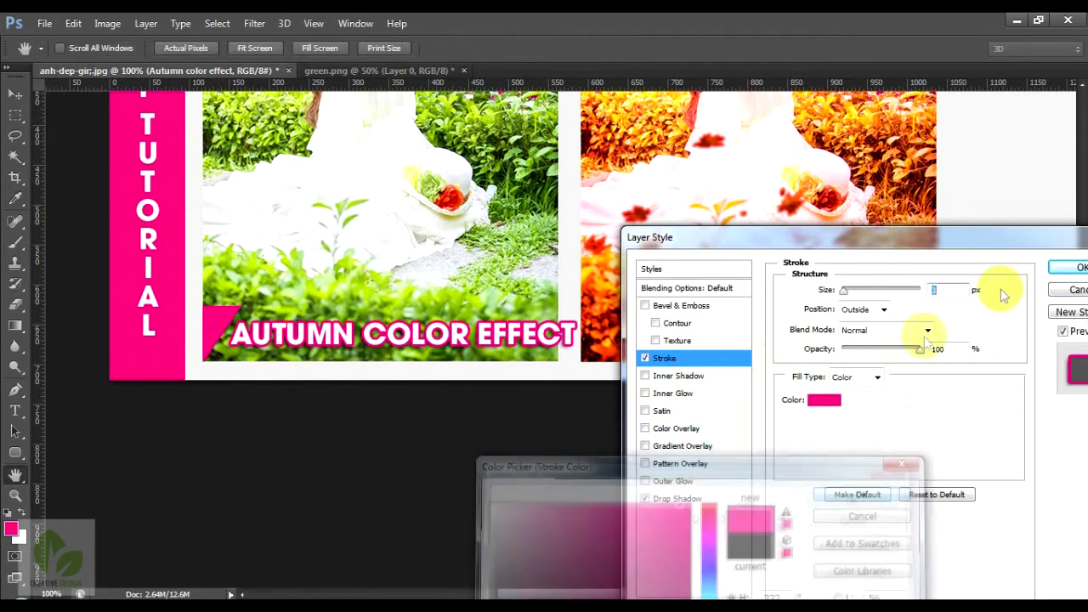
pyautogui.click(1067, 267)
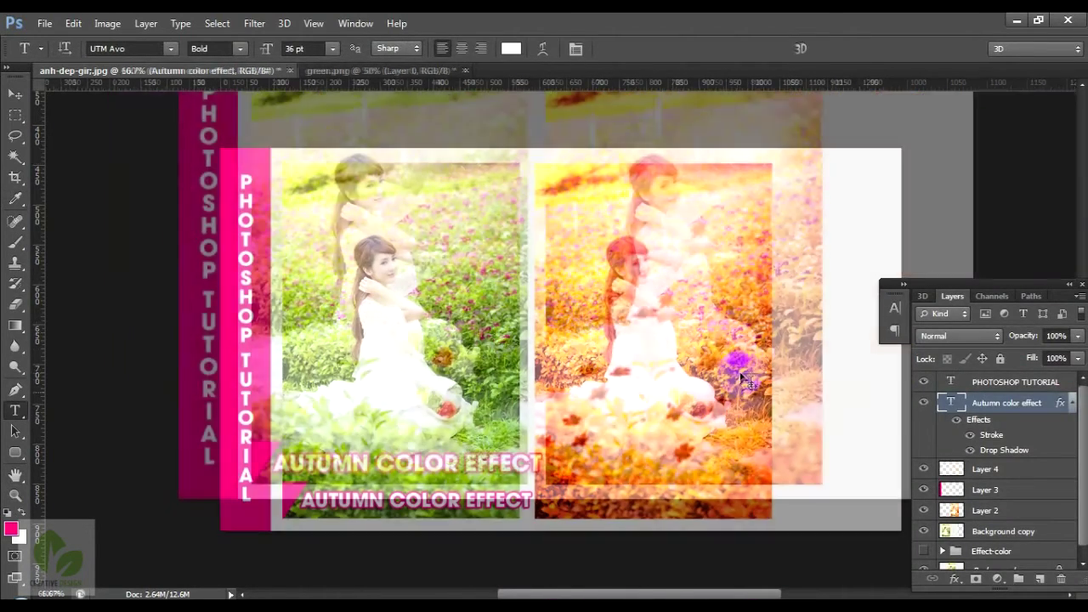
# Step: Select Layer 2 and Background copy and shift both photos to the right
pyautogui.press('v')
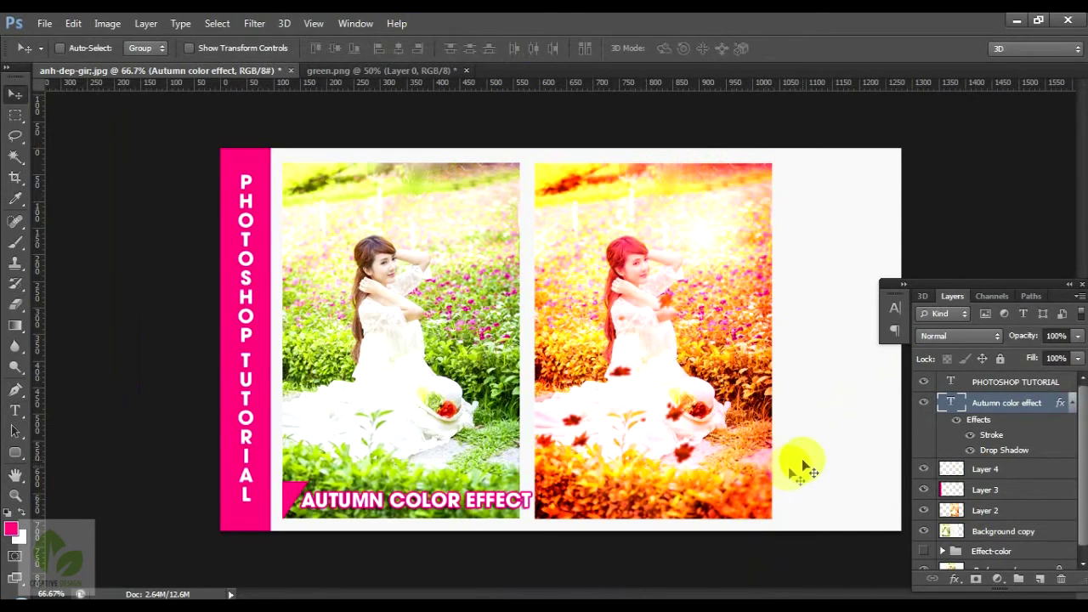
pyautogui.click(985, 510)
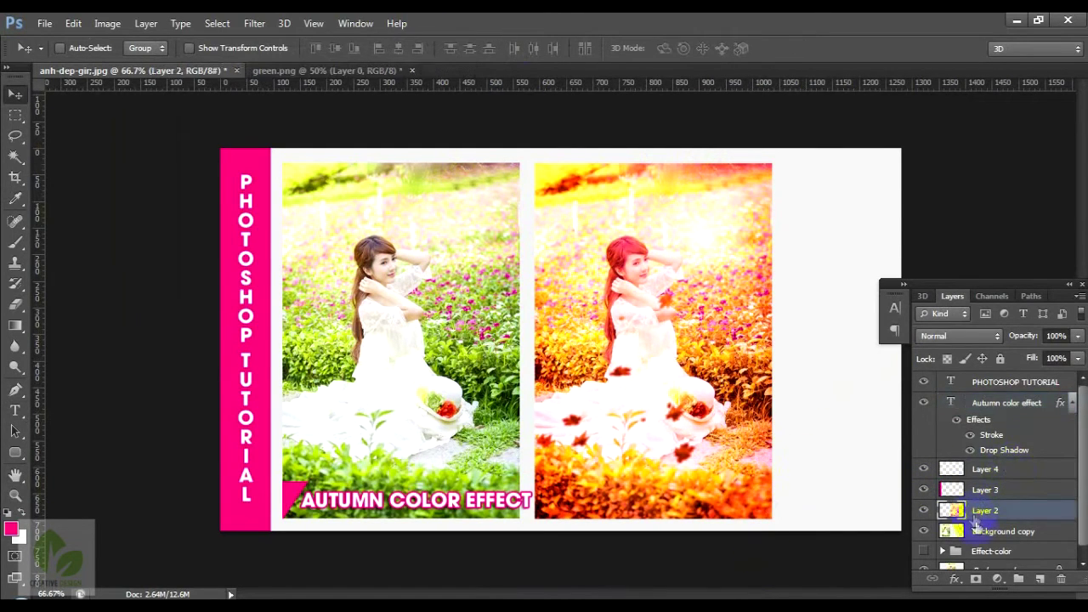
pyautogui.keyDown('shift'); pyautogui.click(995, 532); pyautogui.keyUp('shift')
pyautogui.moveTo(628, 391); pyautogui.dragTo(698, 387)
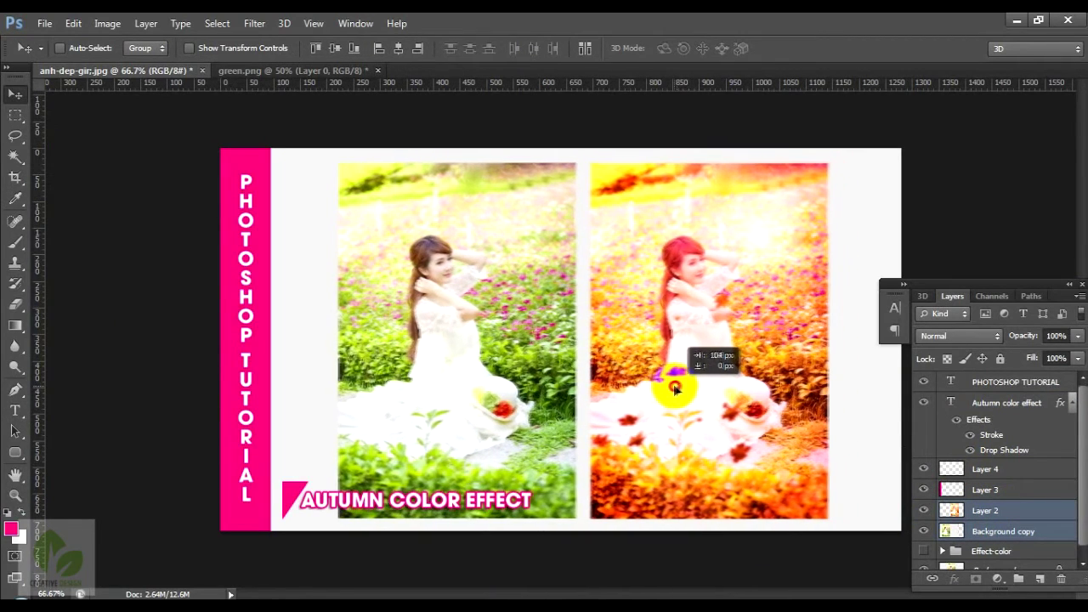
pyautogui.moveTo(688, 388); pyautogui.dragTo(659, 384)
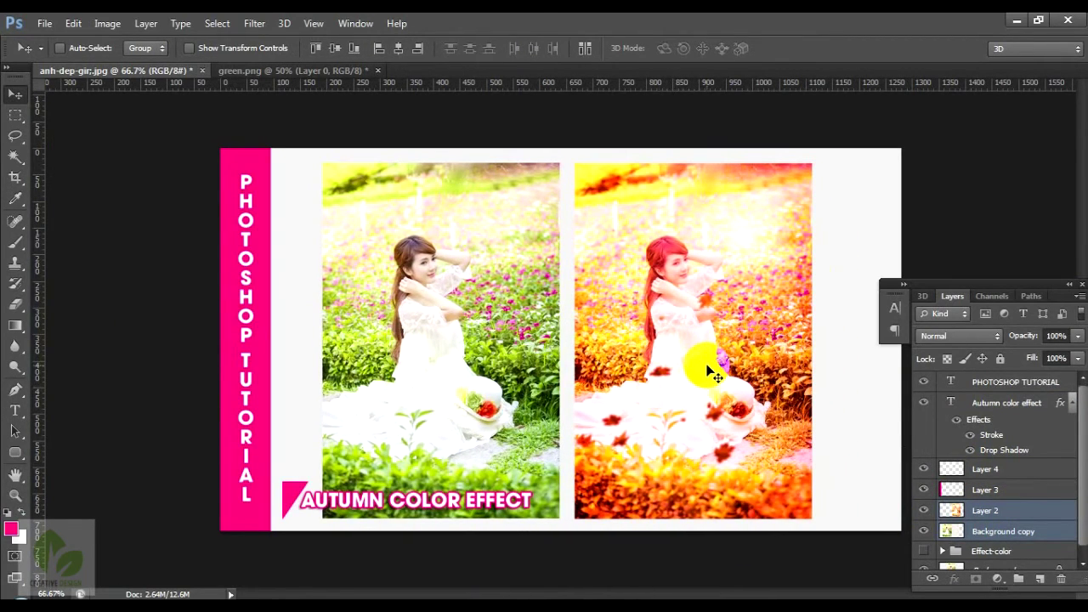
# Step: Crop the canvas inward from the right corners, then slide both photos left
pyautogui.press('c')
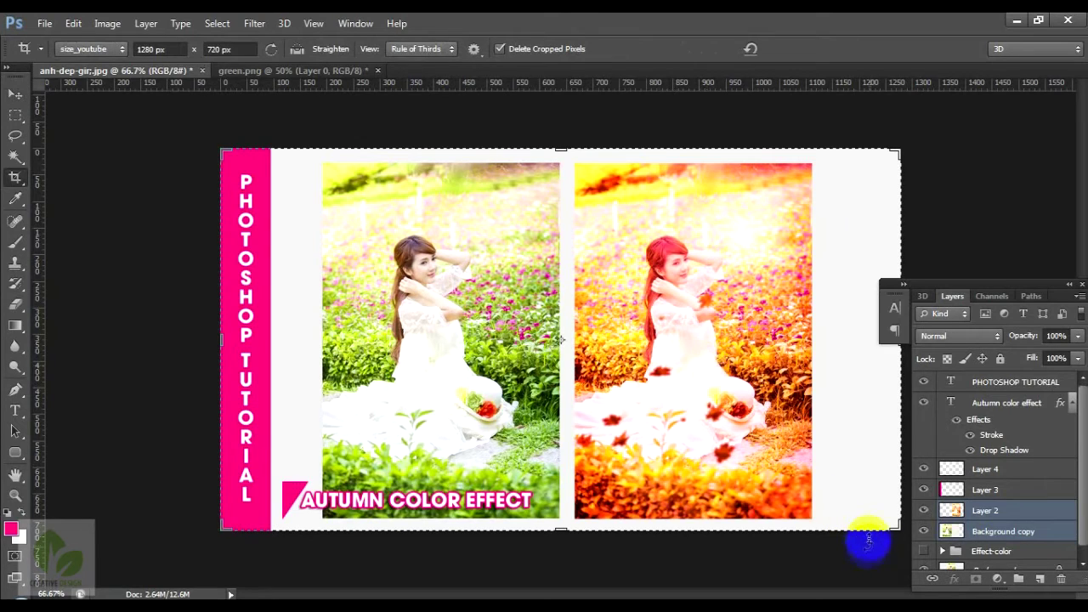
pyautogui.moveTo(895, 522); pyautogui.dragTo(887, 522)
pyautogui.press('Return')
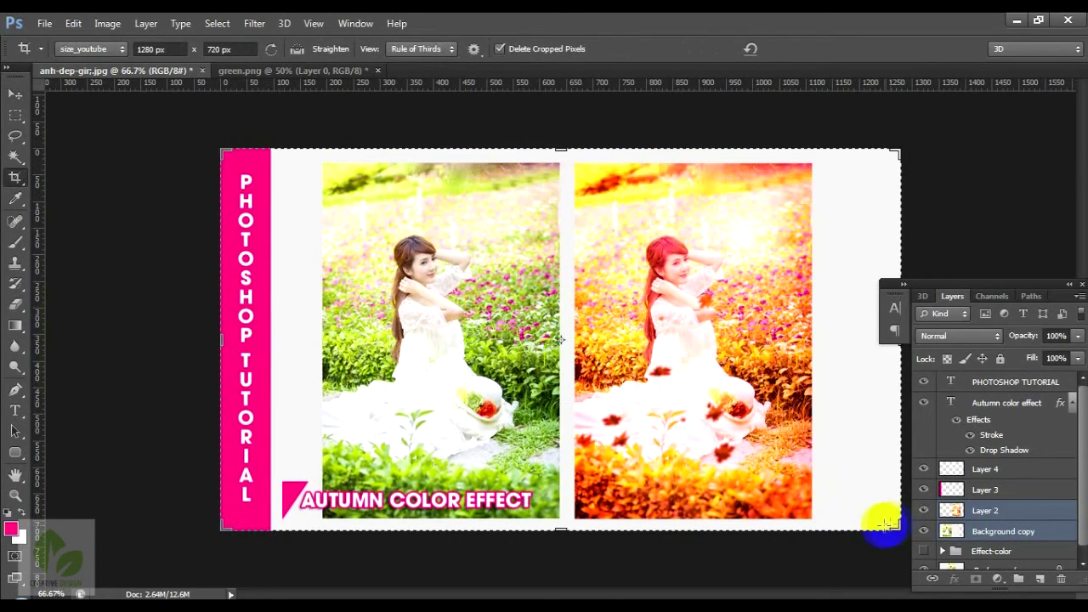
pyautogui.moveTo(893, 525); pyautogui.dragTo(885, 526)
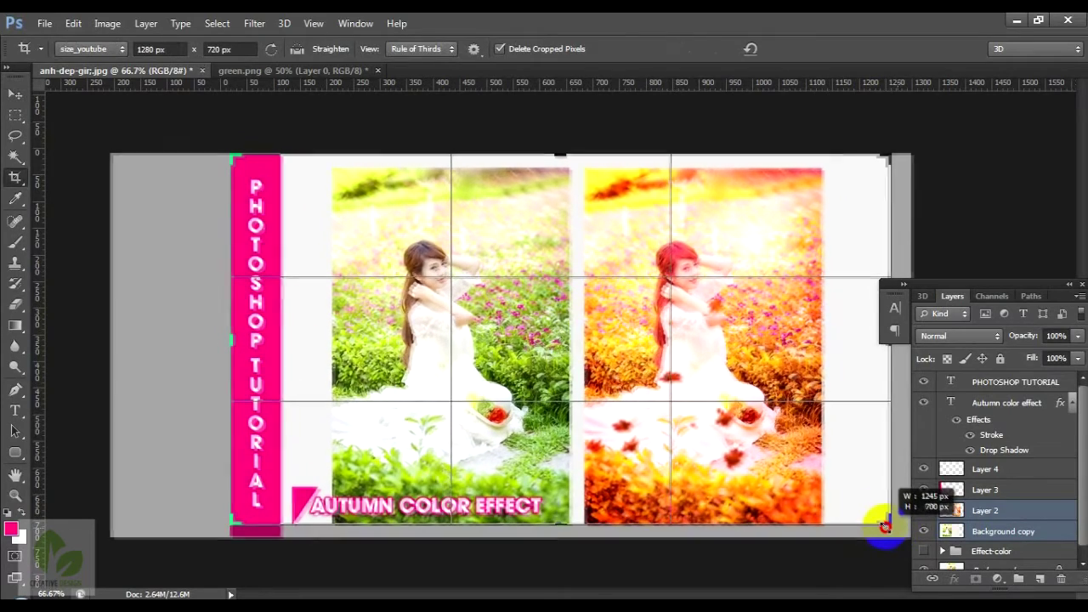
pyautogui.moveTo(889, 155); pyautogui.dragTo(874, 162)
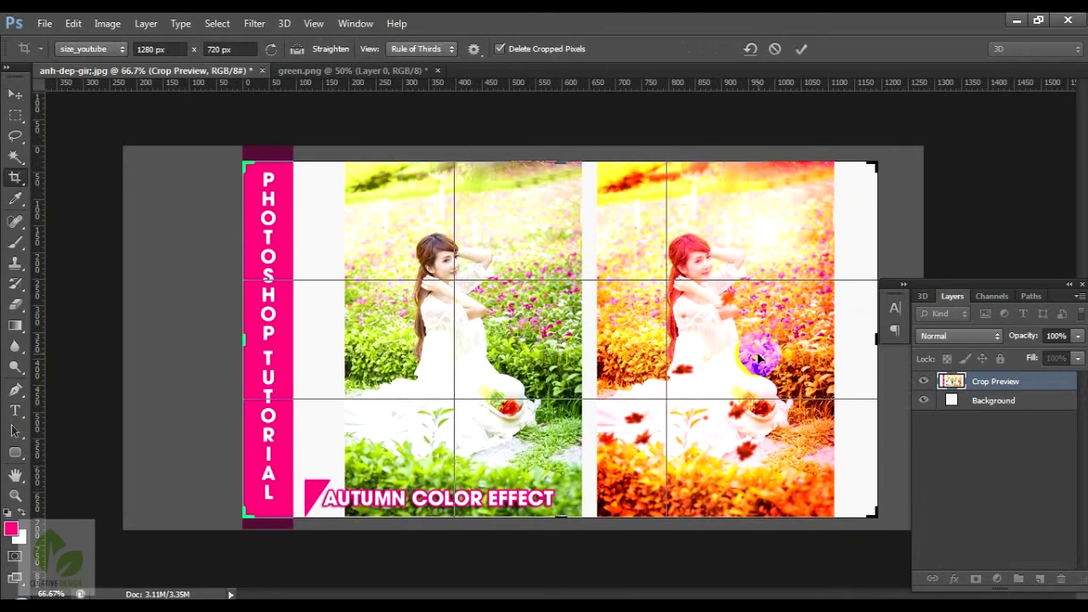
pyautogui.press('Return')
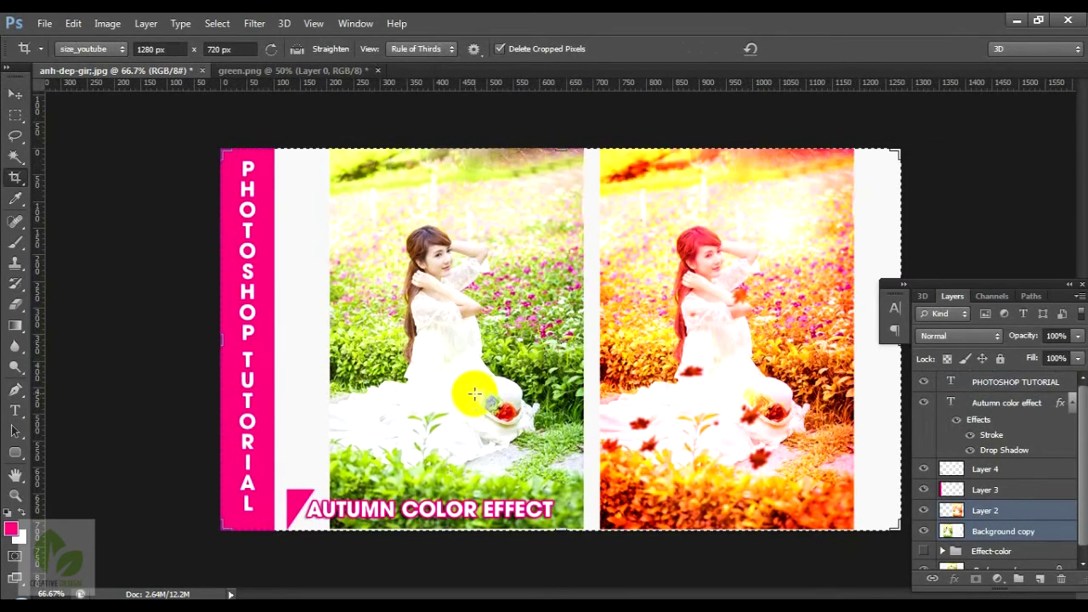
pyautogui.press('v')
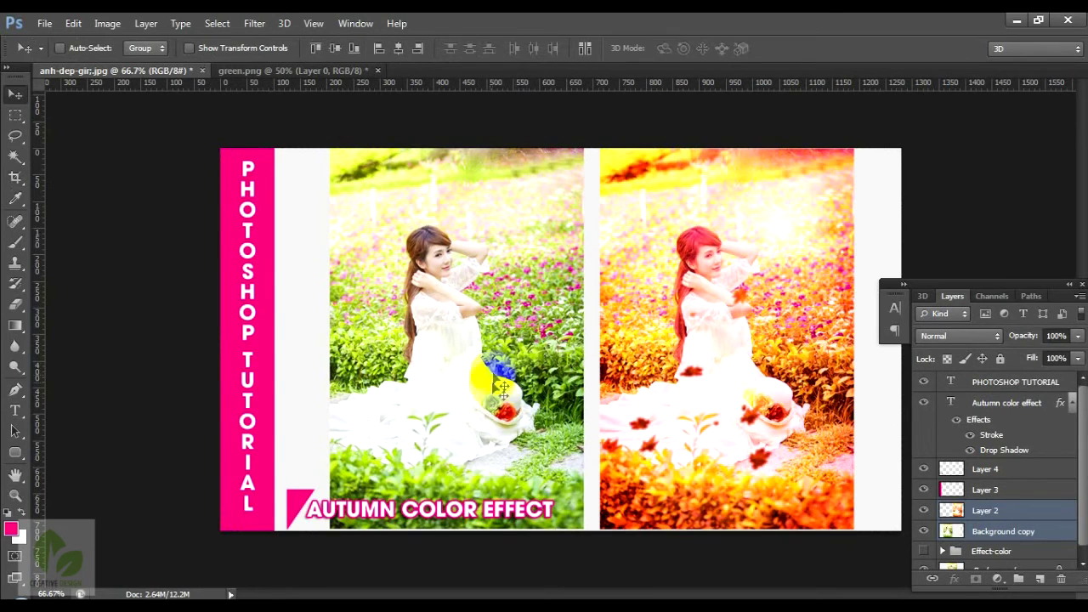
pyautogui.moveTo(526, 381); pyautogui.dragTo(463, 376)
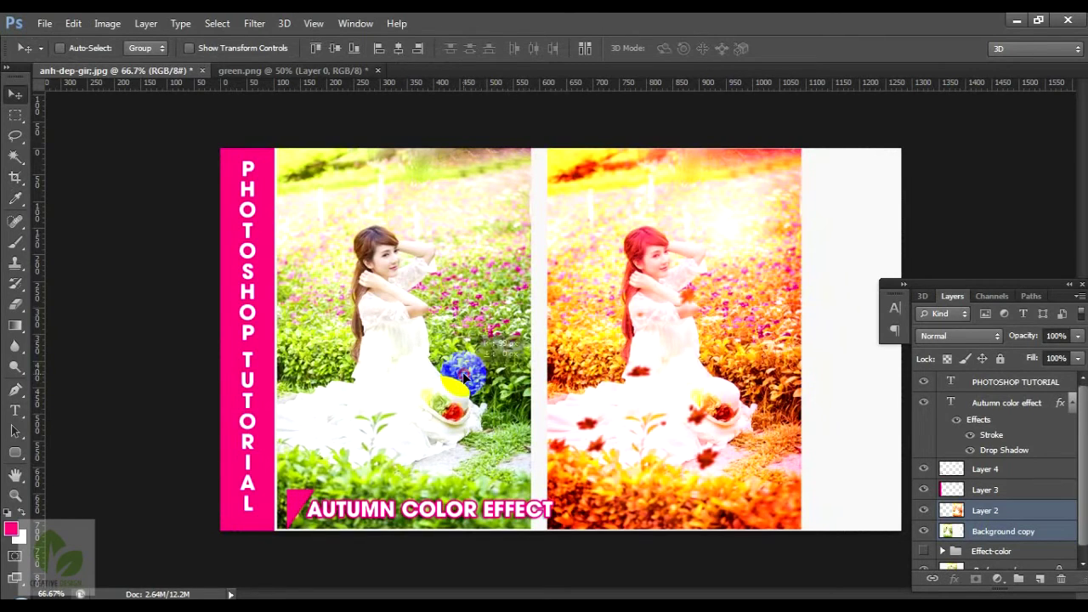
# Step: Nudge the autumn Layer 2 photo left against the original, then start a text layer in the right margin
pyautogui.rightClick(704, 379)
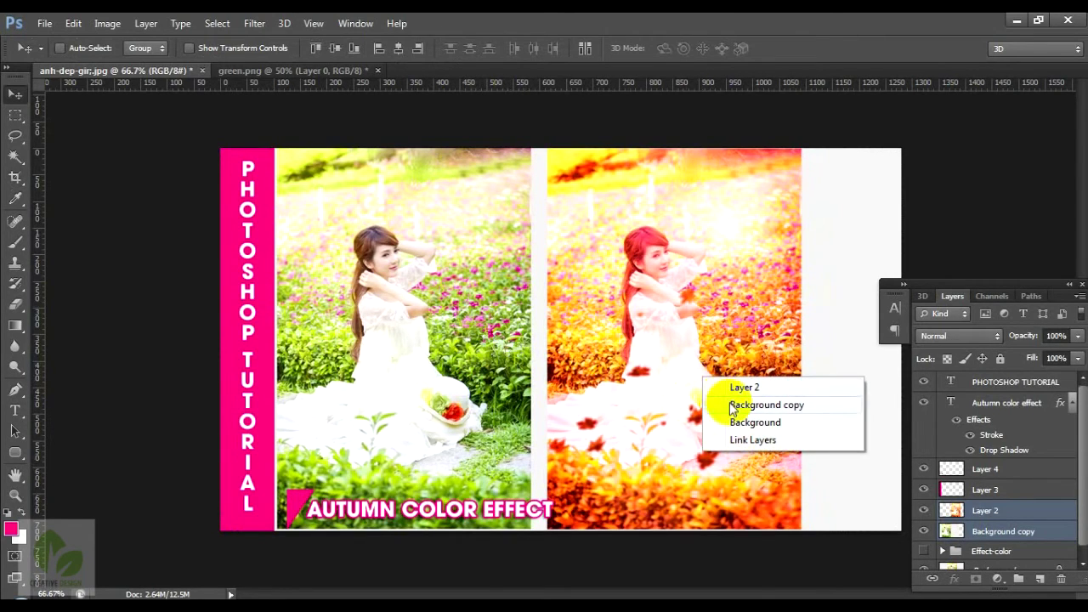
pyautogui.click(725, 387)
pyautogui.press('Left')
pyautogui.press('Left')
pyautogui.press('Left')
pyautogui.press('Left')
pyautogui.press('Left')
pyautogui.press('Left')
pyautogui.press('Left')
pyautogui.press('Left')
pyautogui.press('Left')
pyautogui.press('Left')
pyautogui.press('Left')
pyautogui.press('Left')
pyautogui.press('Left')
pyautogui.press('Left')
pyautogui.press('Left')
pyautogui.press('Left')
pyautogui.press('Left')
pyautogui.press('Left')
pyautogui.press('Left')
pyautogui.press('Left')
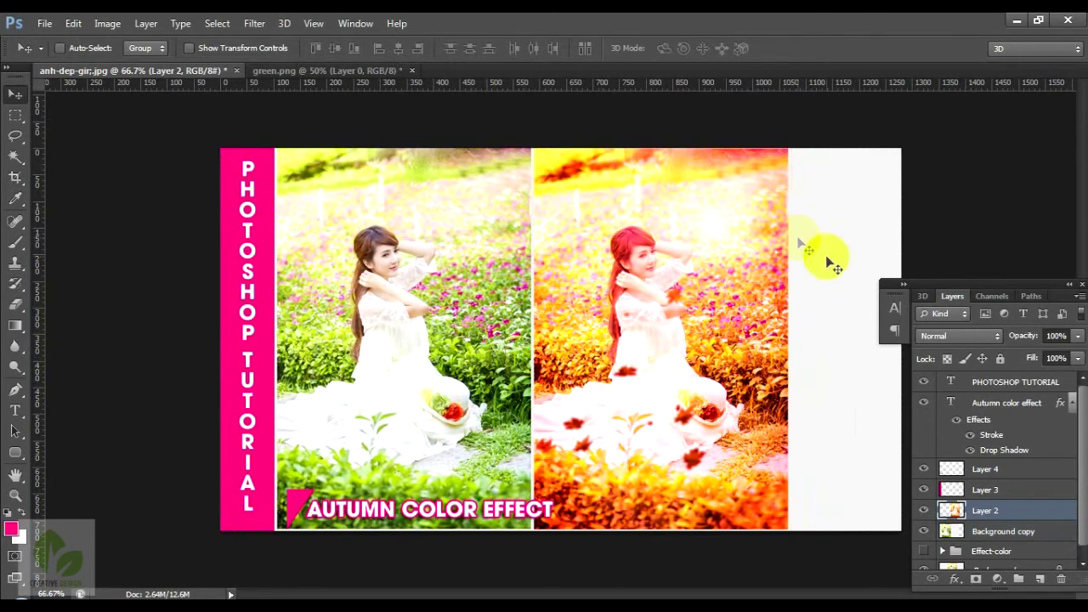
pyautogui.press('t')
pyautogui.click(827, 198)
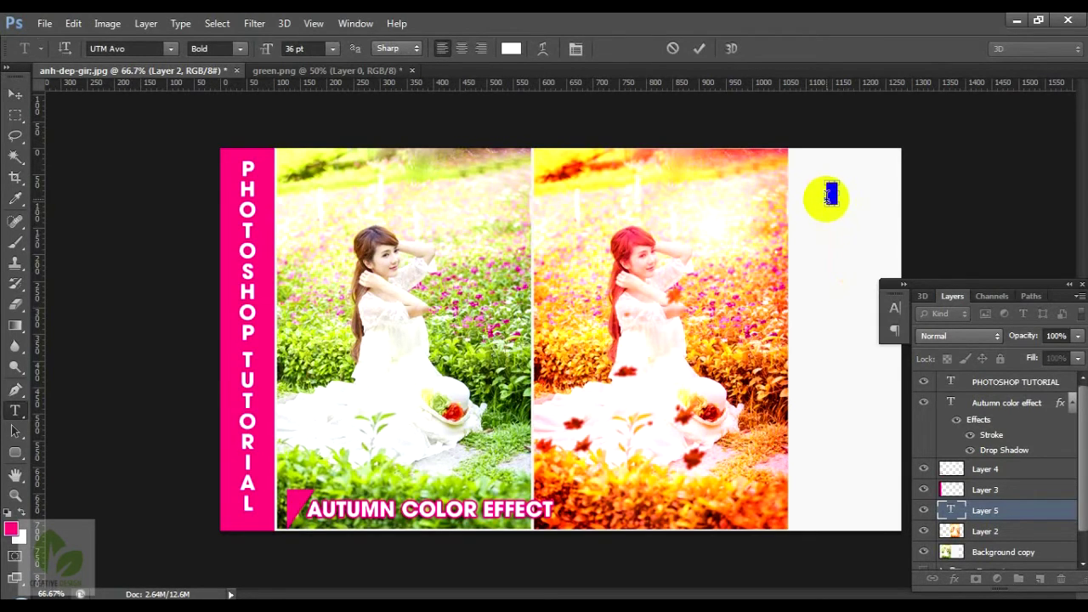
# Step: Switch to the Vertical Type Tool, discard the stray 'S' text layer and reselect Layer 4
pyautogui.click(14, 410)
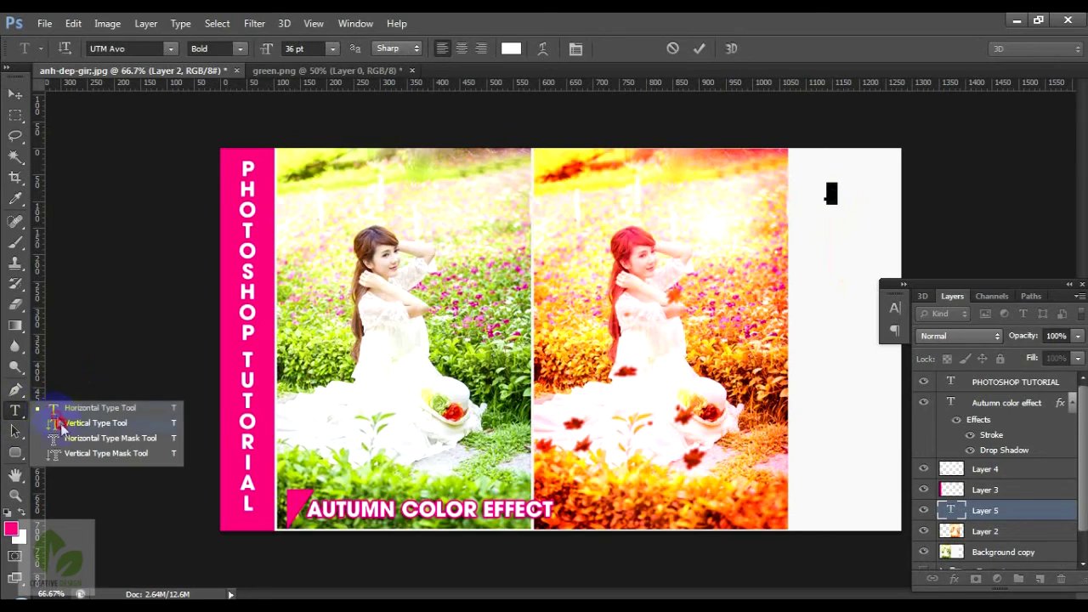
pyautogui.click(58, 422)
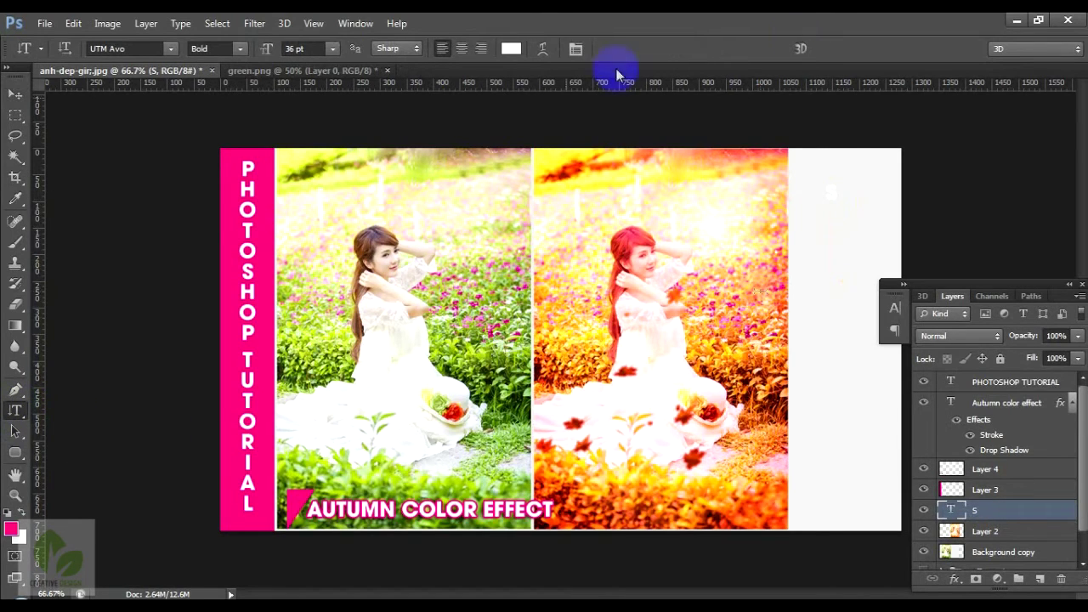
pyautogui.moveTo(832, 194); pyautogui.dragTo(838, 226)
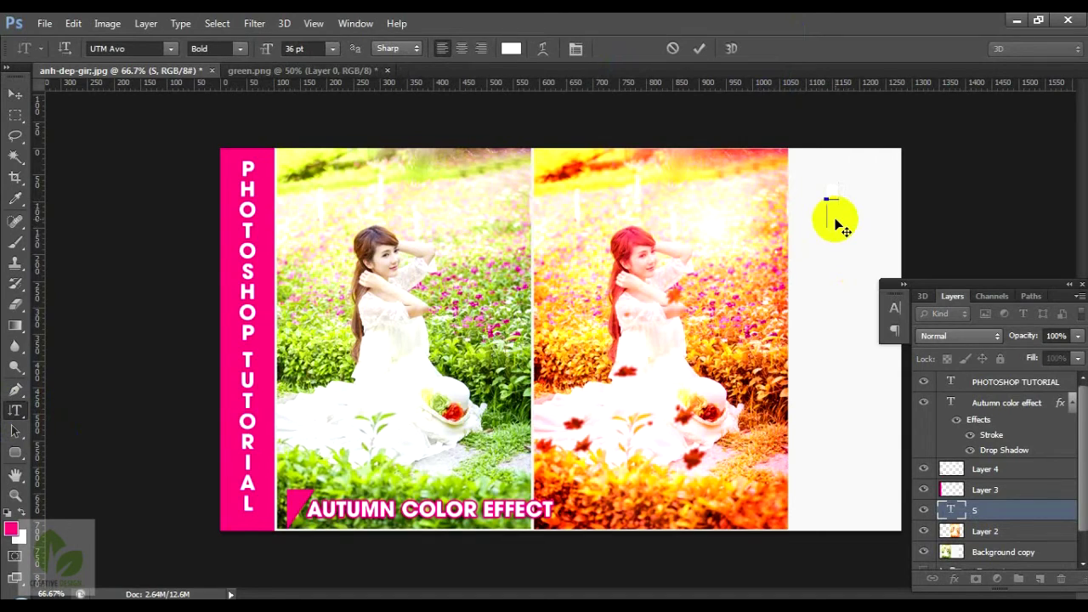
pyautogui.press('Escape')
pyautogui.click(984, 470)
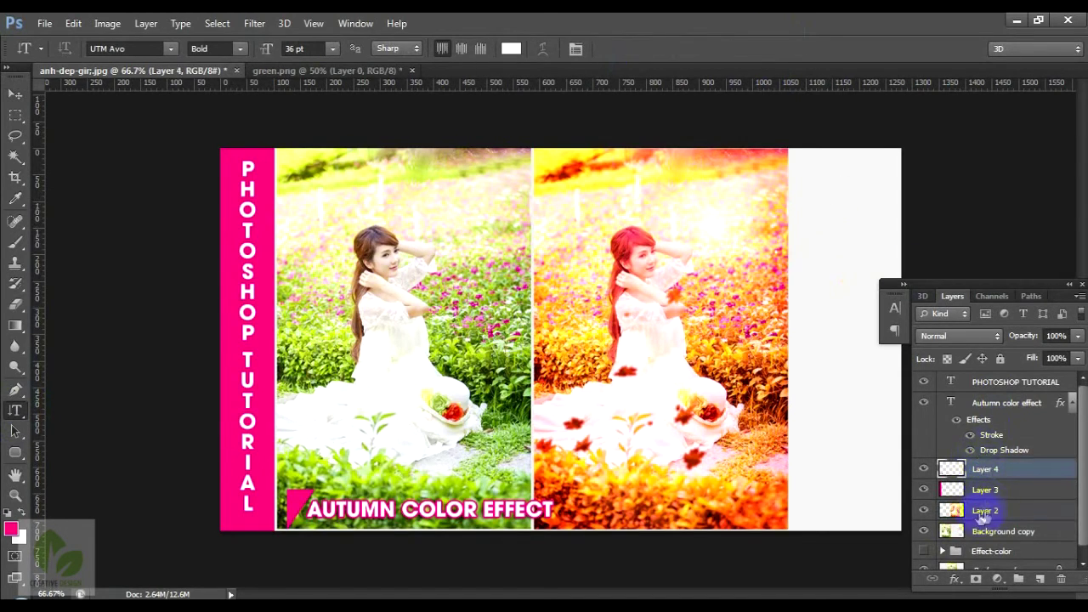
# Step: Place a vertical text insertion point in the white strip right of the autumn photo
pyautogui.click(15, 411)
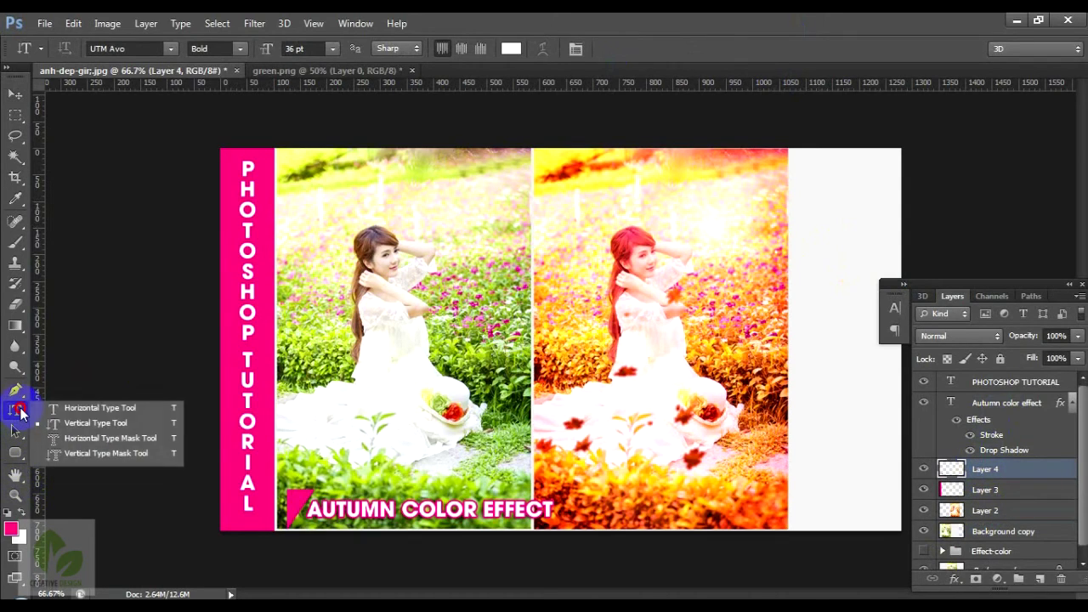
pyautogui.click(67, 424)
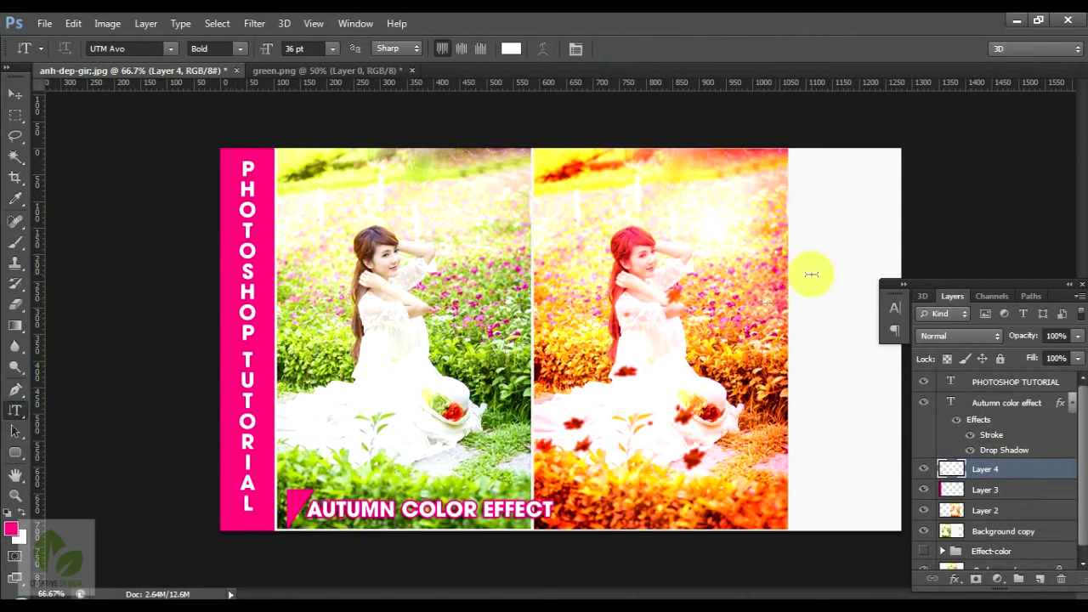
pyautogui.click(822, 175)
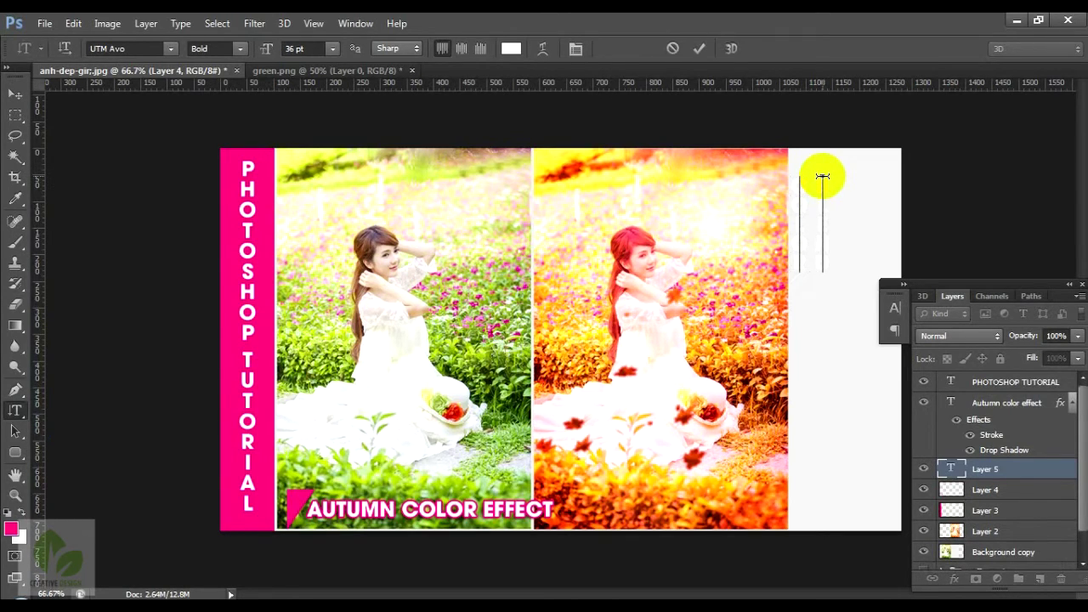
# Step: Replace the vertical text in the white strip with BLEND COLOR and nudge it into place
pyautogui.hotkey('ctrl', 'v')
pyautogui.hotkey('ctrl', 'a')
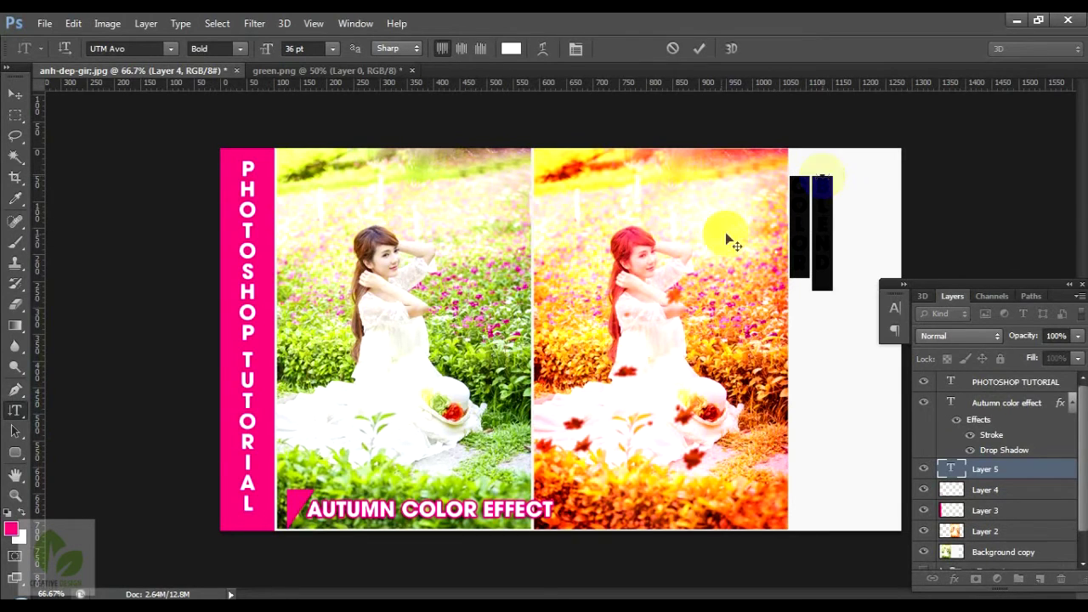
pyautogui.click(821, 289)
pyautogui.click(15, 93)
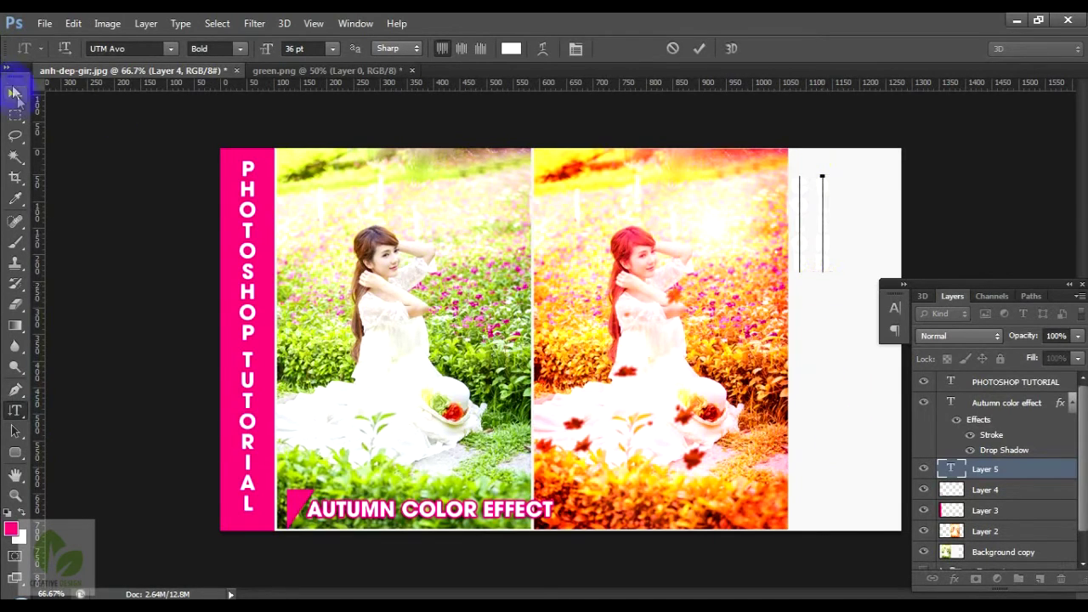
pyautogui.doubleClick(818, 255)
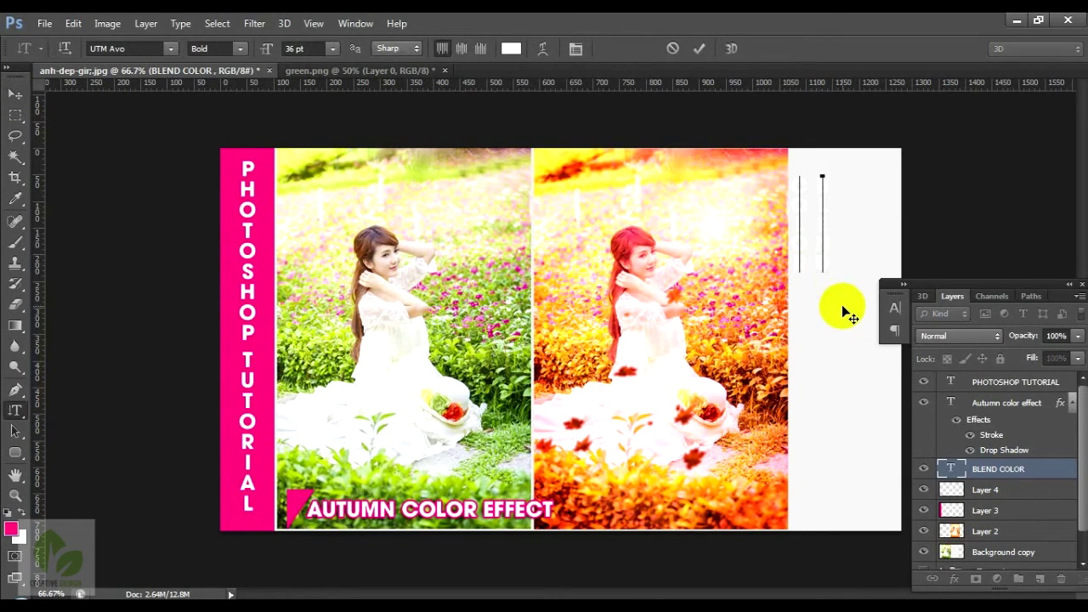
pyautogui.write('BLEND COLOR')
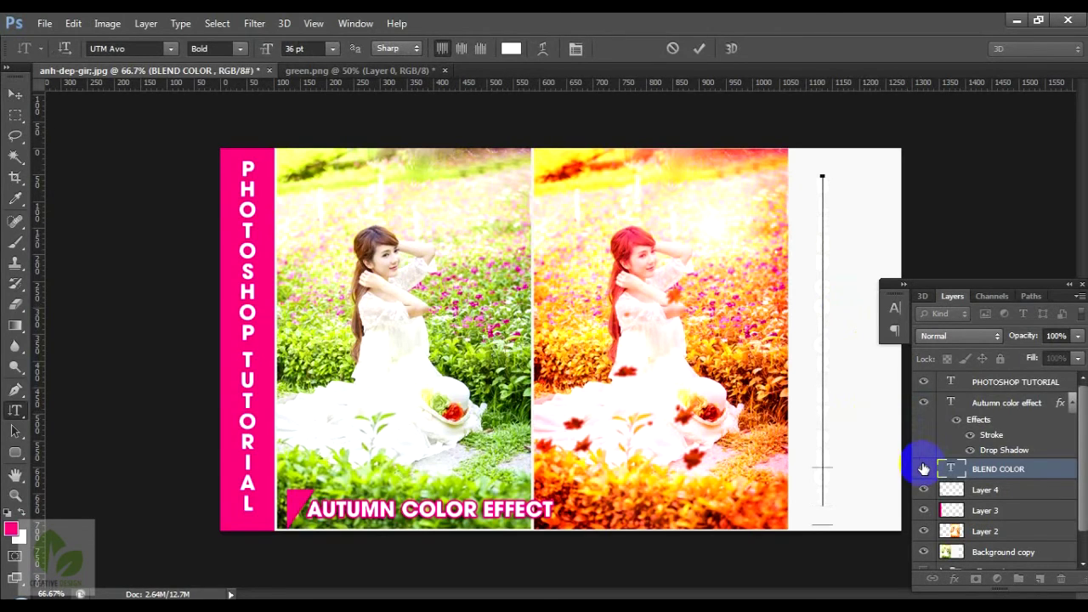
pyautogui.hotkey('ctrl', 'a')
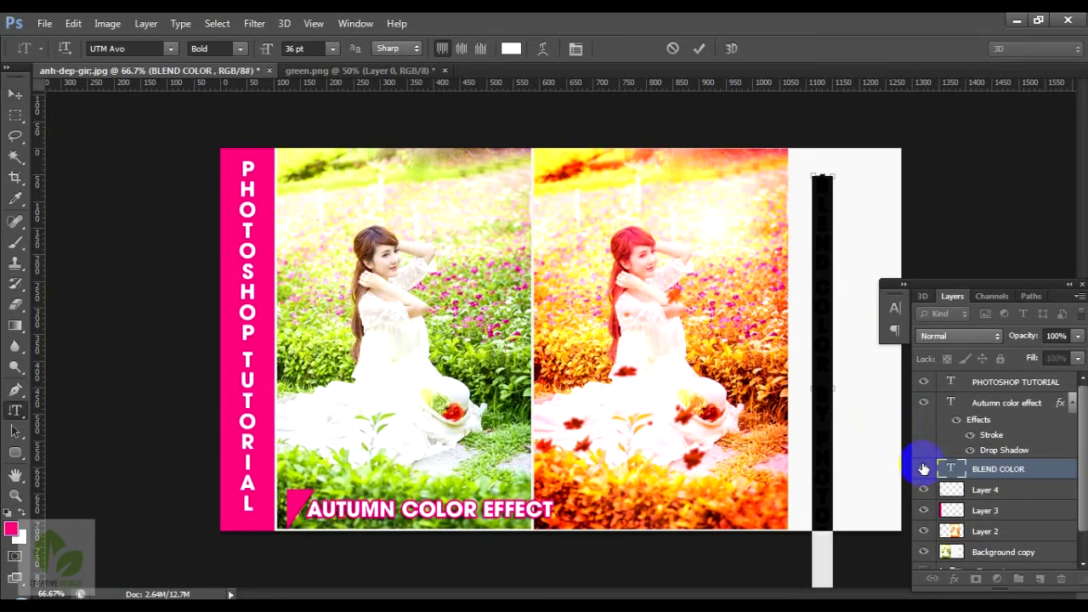
pyautogui.click(17, 95)
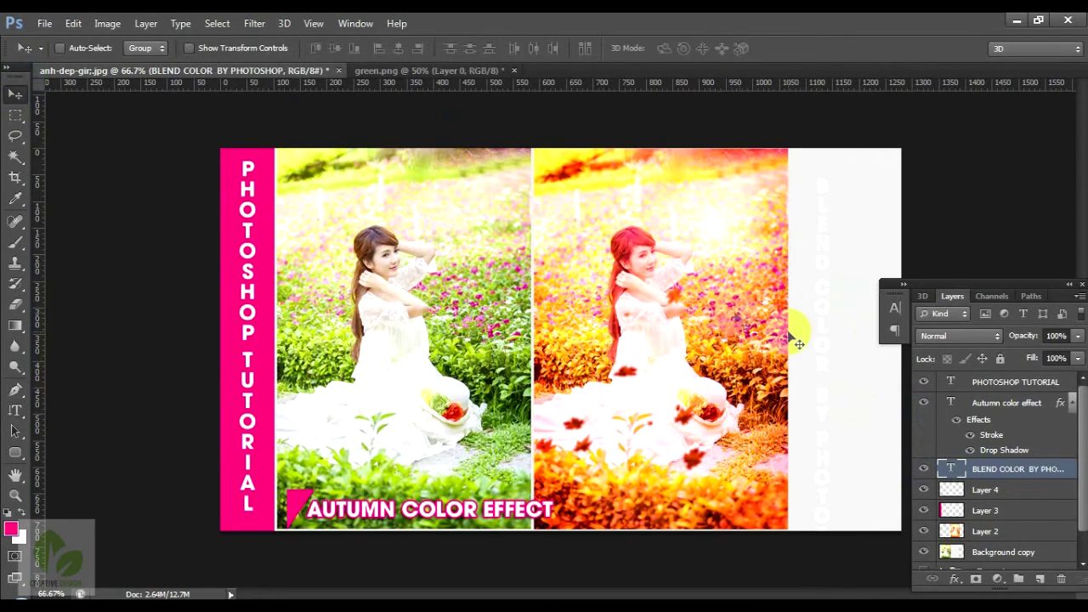
pyautogui.moveTo(823, 357); pyautogui.dragTo(818, 392)
# Step: Delete the trailing words BY PHOTOSHOP so the text reads only BLEND COLOR
pyautogui.press('t')
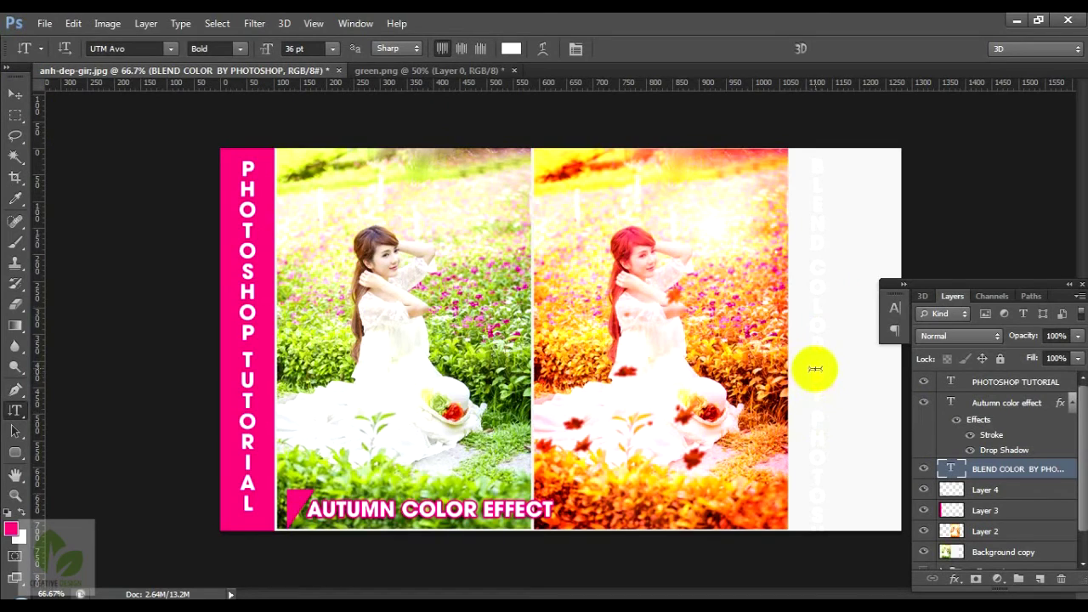
pyautogui.click(814, 369)
pyautogui.moveTo(817, 466); pyautogui.dragTo(822, 531)
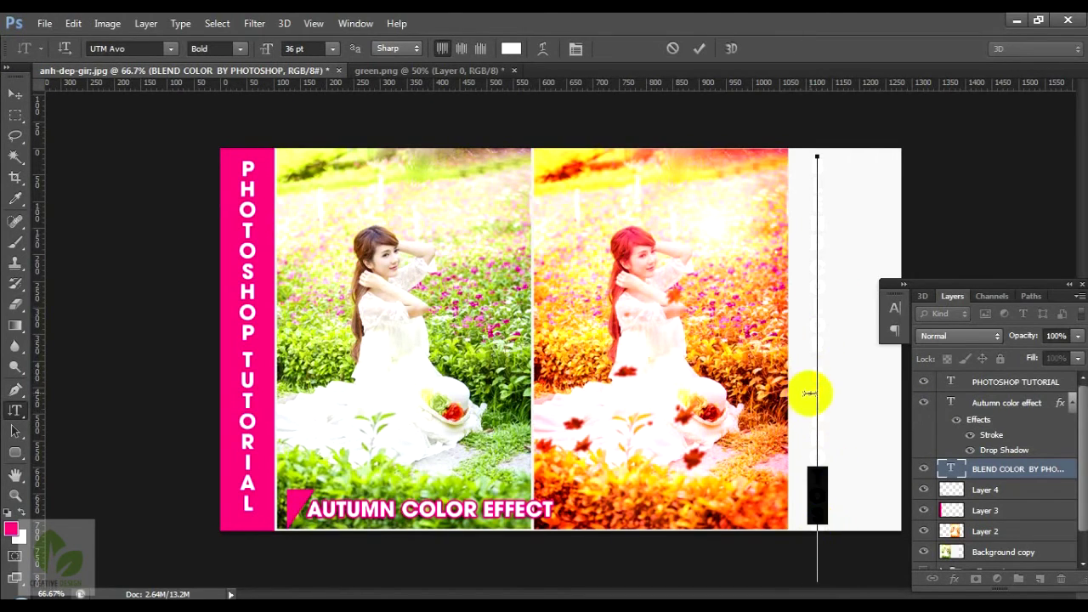
pyautogui.click(813, 371)
pyautogui.doubleClick(814, 373)
pyautogui.press('BackSpace')
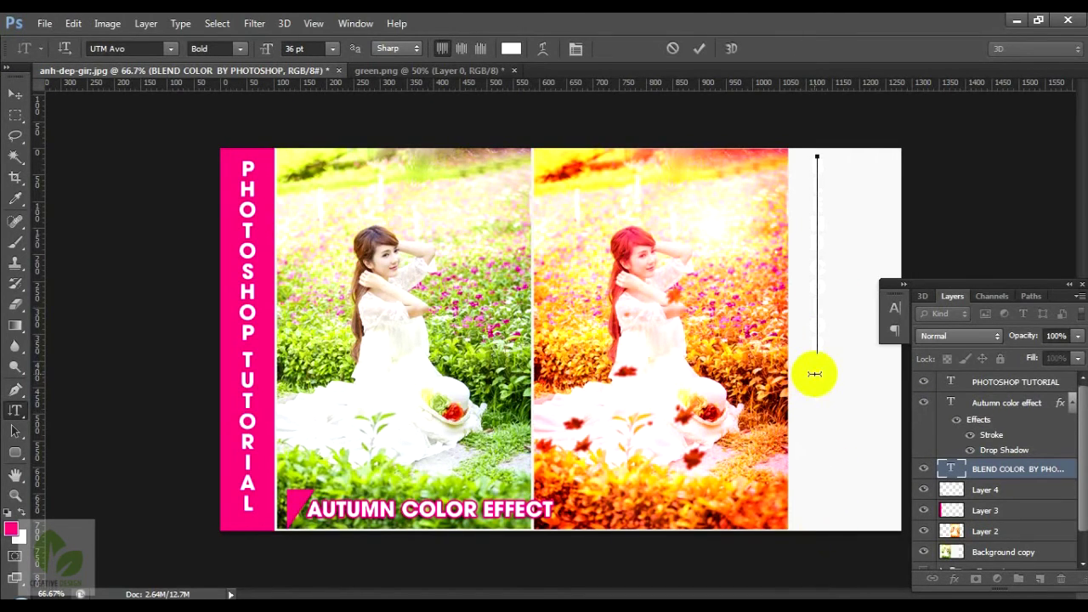
pyautogui.click(986, 469)
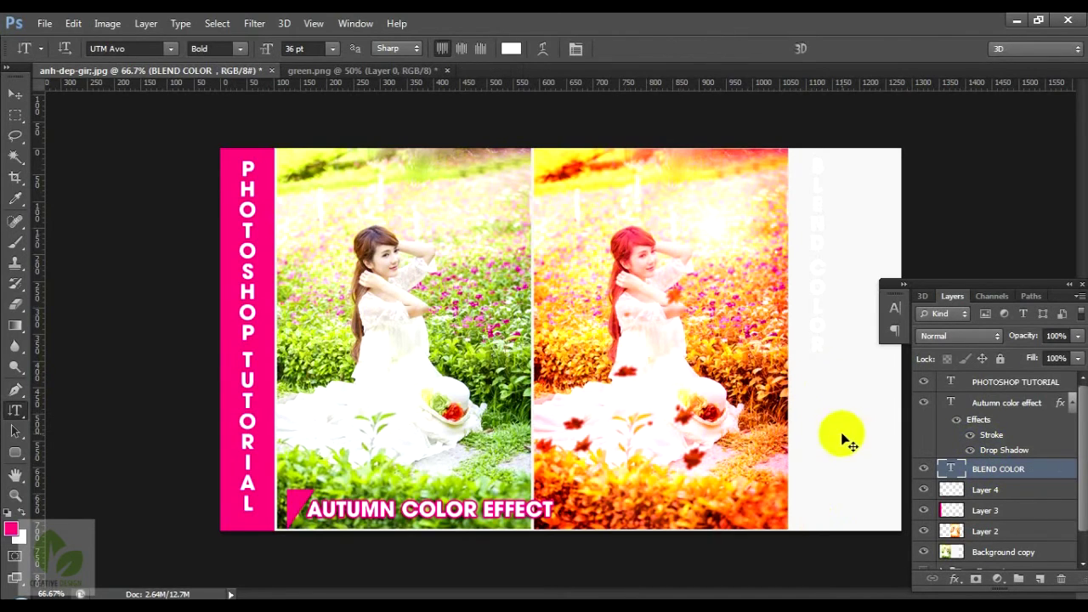
pyautogui.hotkey('ctrl', 't')
# Step: Scale BLEND COLOR to about 167% (60.13 pt) and shift it lower and right
pyautogui.moveTo(818, 363); pyautogui.dragTo(817, 434)
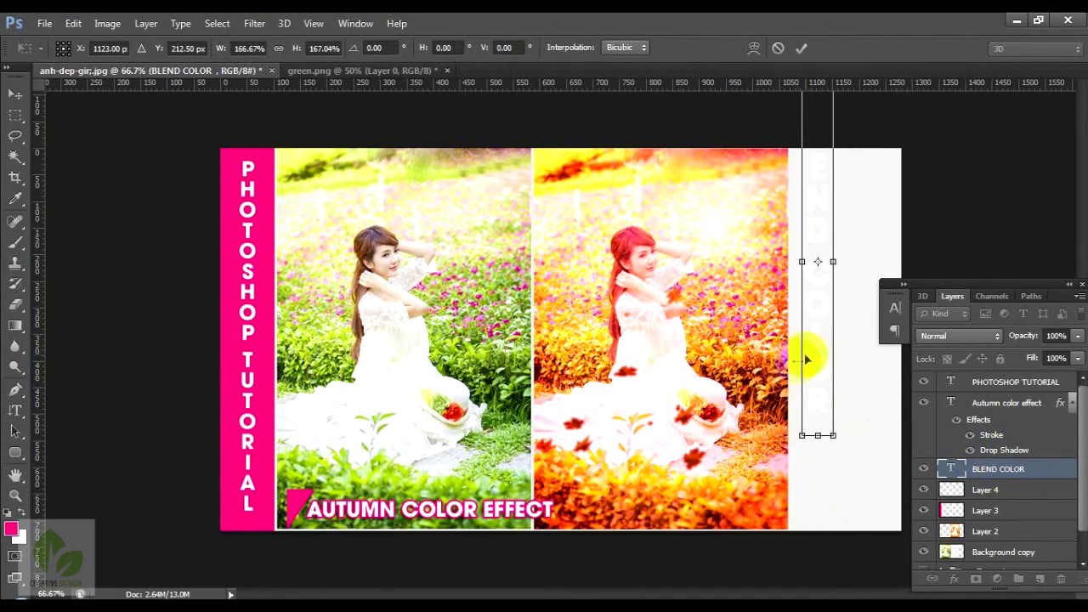
pyautogui.moveTo(815, 347); pyautogui.dragTo(842, 437)
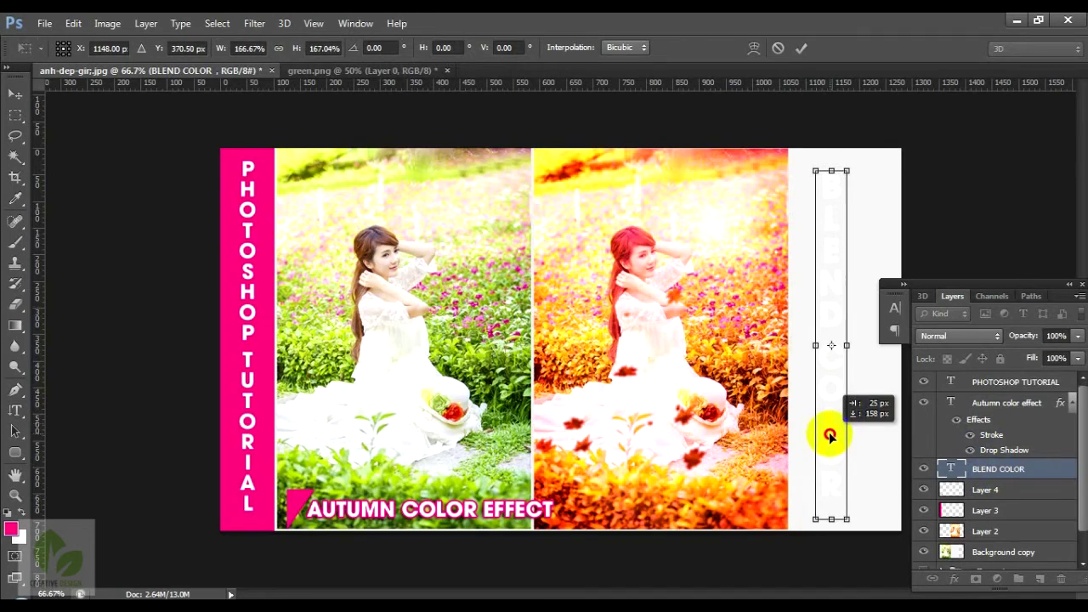
pyautogui.press('Return')
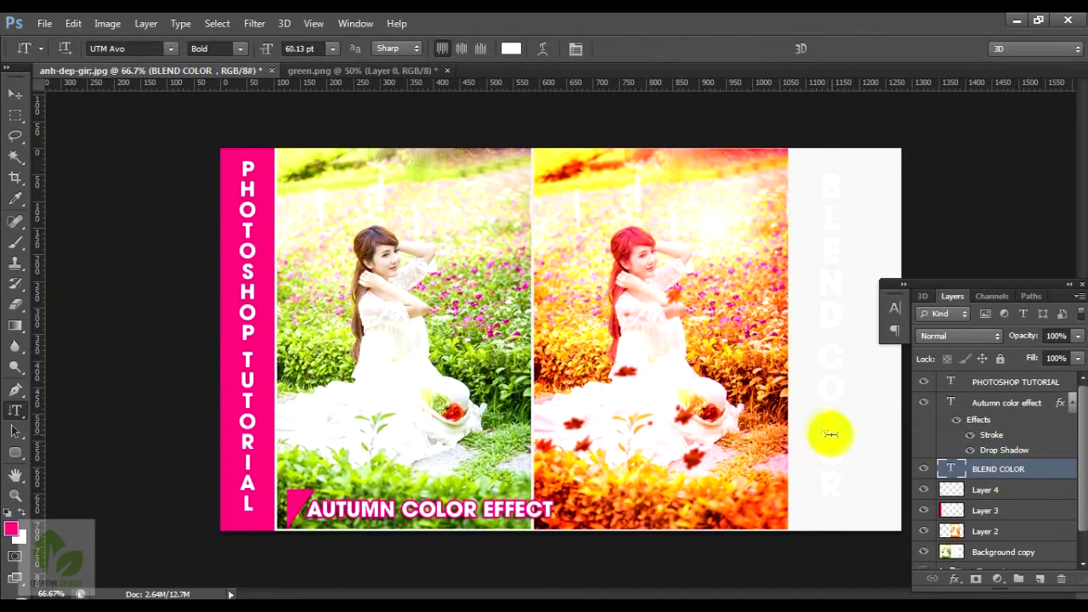
pyautogui.press('v')
pyautogui.moveTo(838, 457); pyautogui.dragTo(822, 461)
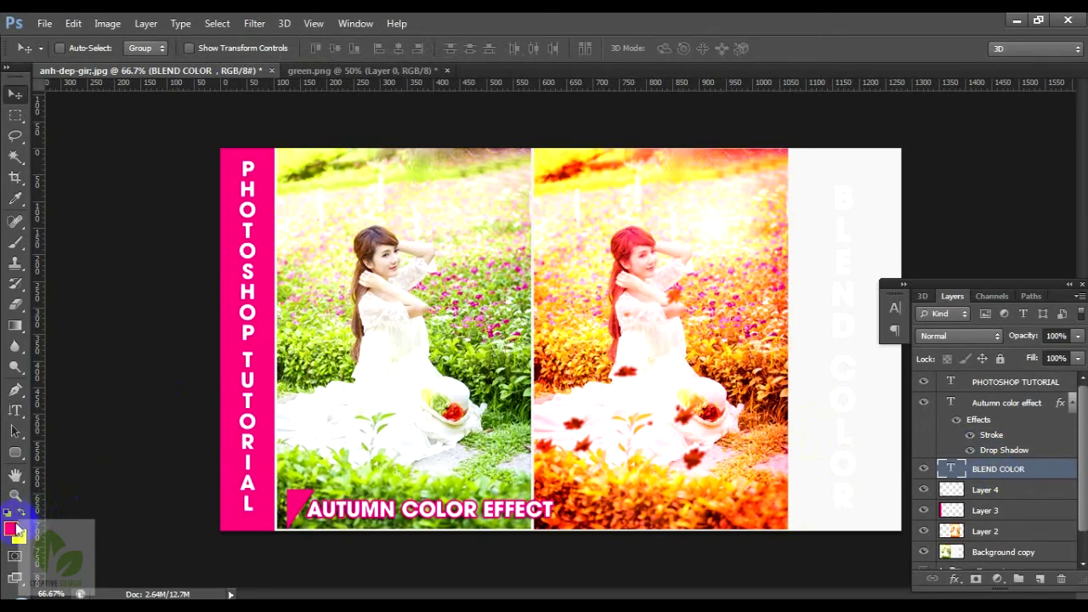
# Step: Duplicate Layer 3's pink strip onto the right edge and widen it leftward to about 116%
pyautogui.click(982, 510)
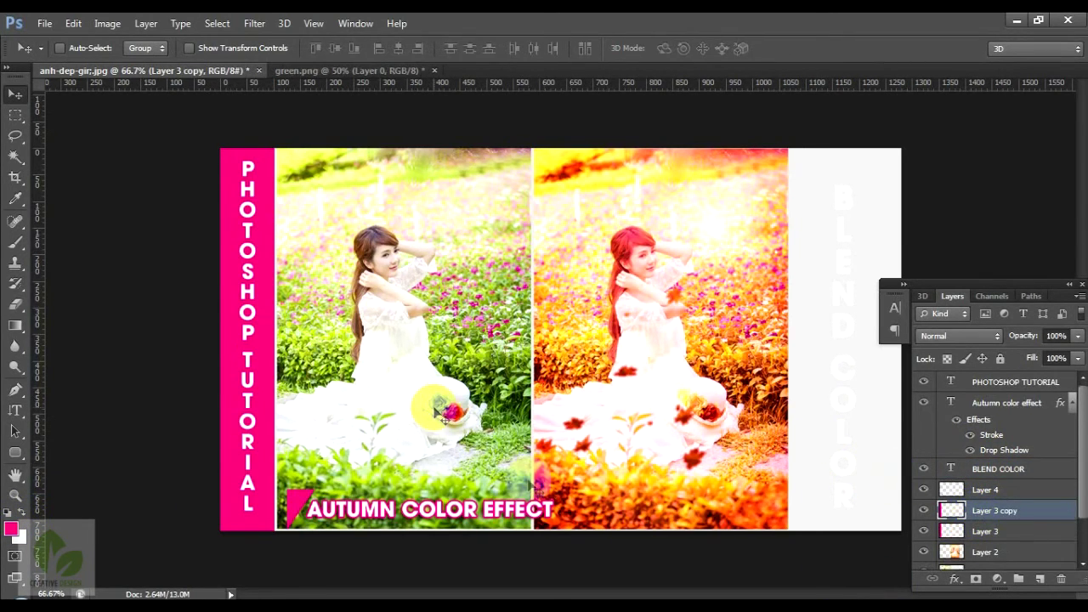
pyautogui.moveTo(253, 377); pyautogui.dragTo(862, 402)
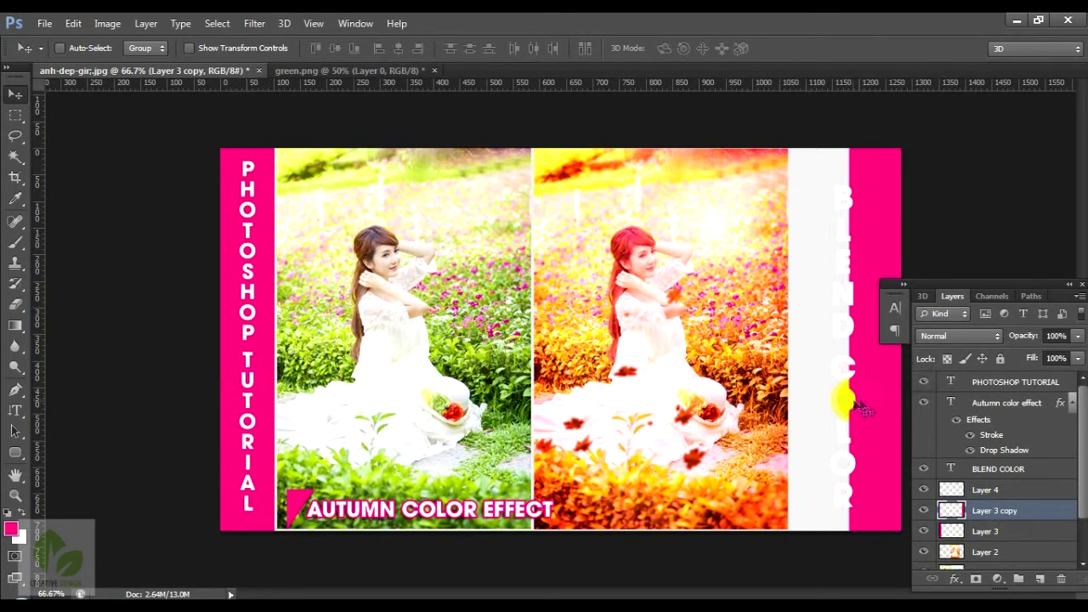
pyautogui.hotkey('ctrl', 't')
pyautogui.moveTo(850, 360); pyautogui.dragTo(791, 360)
pyautogui.press('Return')
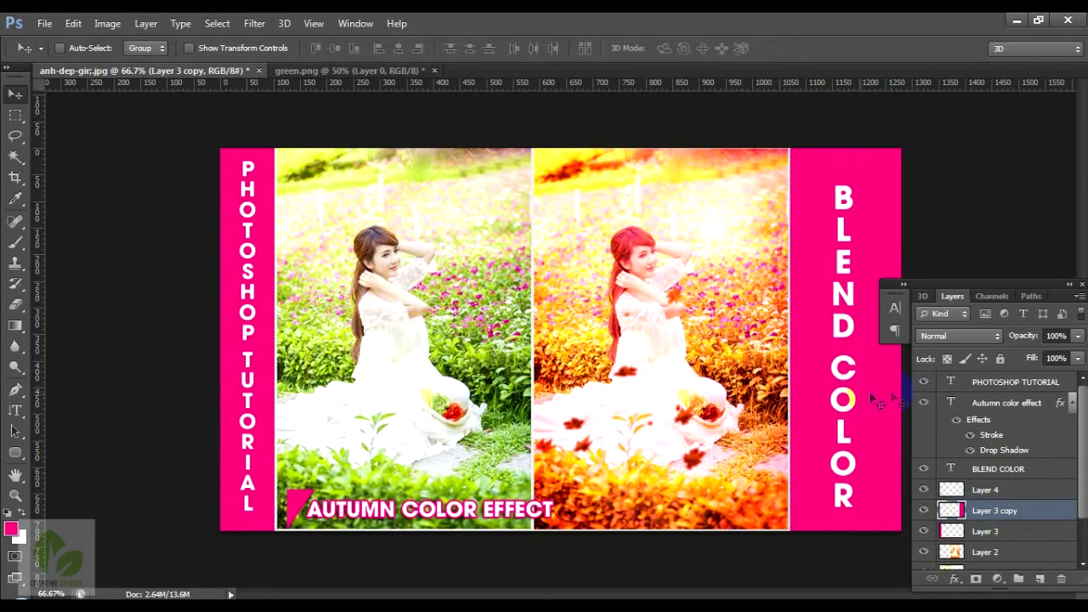
pyautogui.rightClick(844, 292)
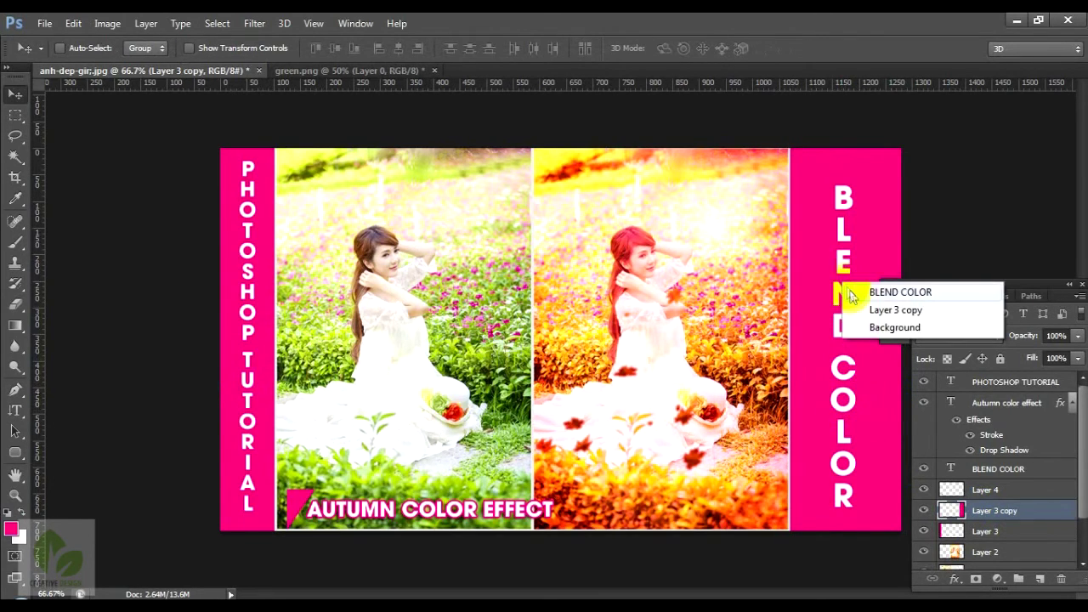
# Step: Change BLEND COLOR's text alignment and drag it back down into the pink strip
pyautogui.click(884, 292)
pyautogui.press('t')
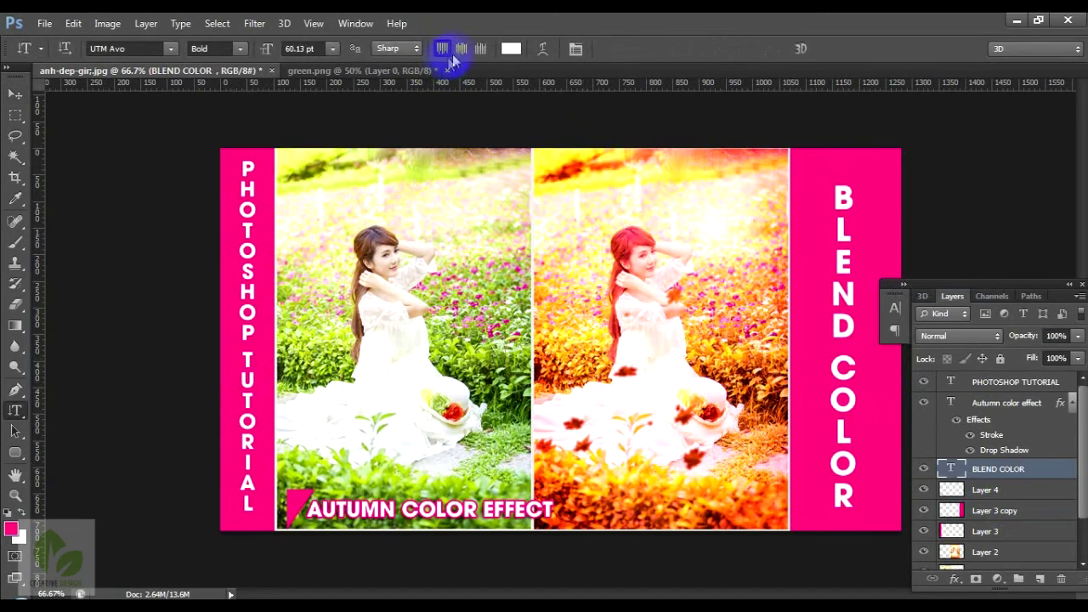
pyautogui.click(481, 49)
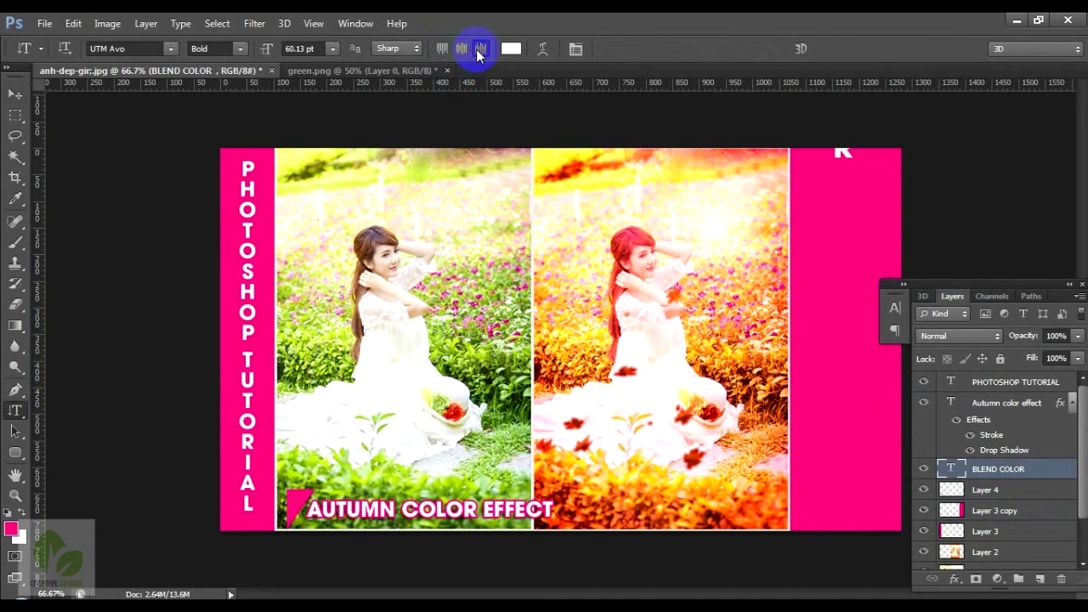
pyautogui.press('v')
pyautogui.moveTo(837, 151); pyautogui.dragTo(825, 497)
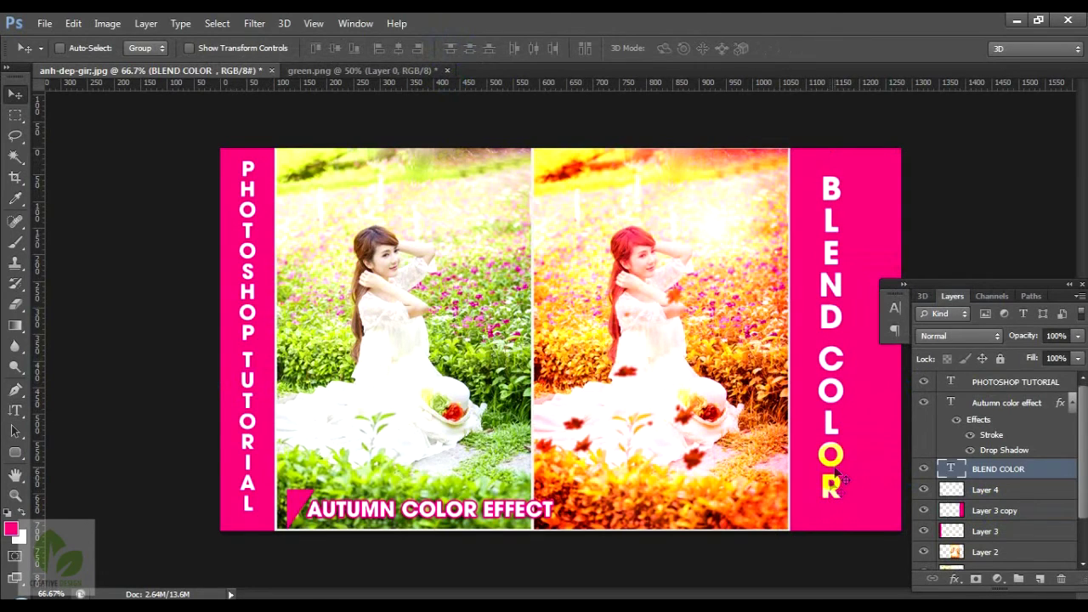
# Step: Adjust BLEND COLOR's paragraph alignment, close the Paragraph panel, and drag the text toward the strip's top
pyautogui.press('t')
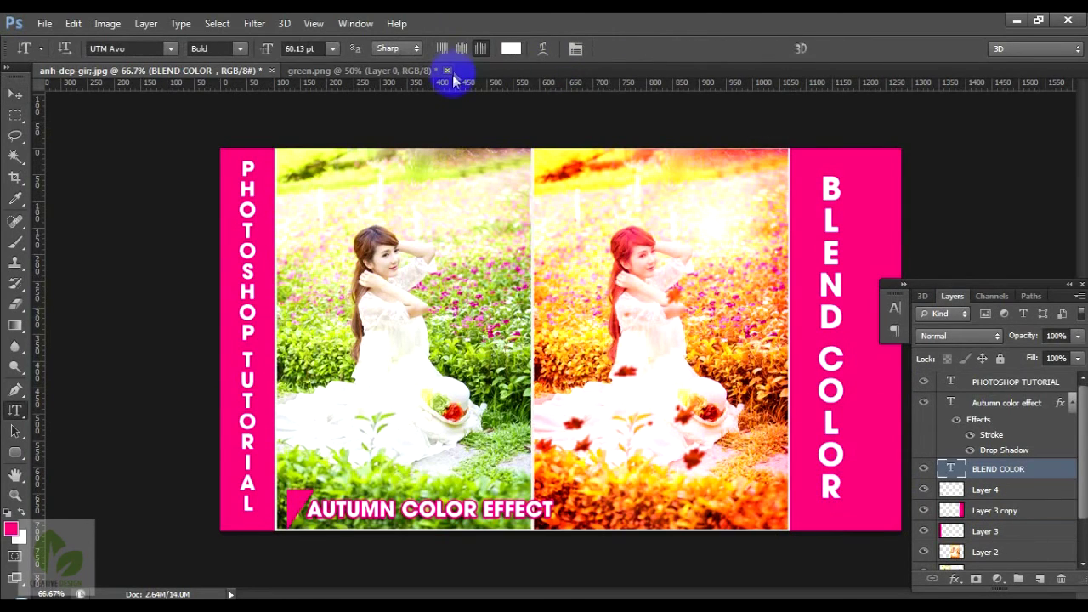
pyautogui.click(575, 49)
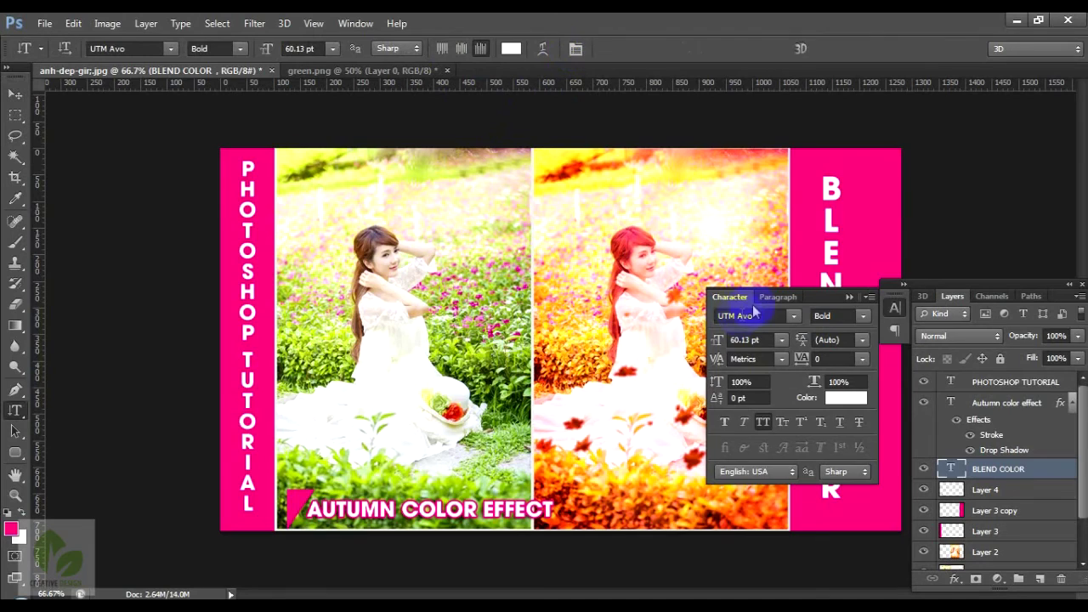
pyautogui.click(765, 297)
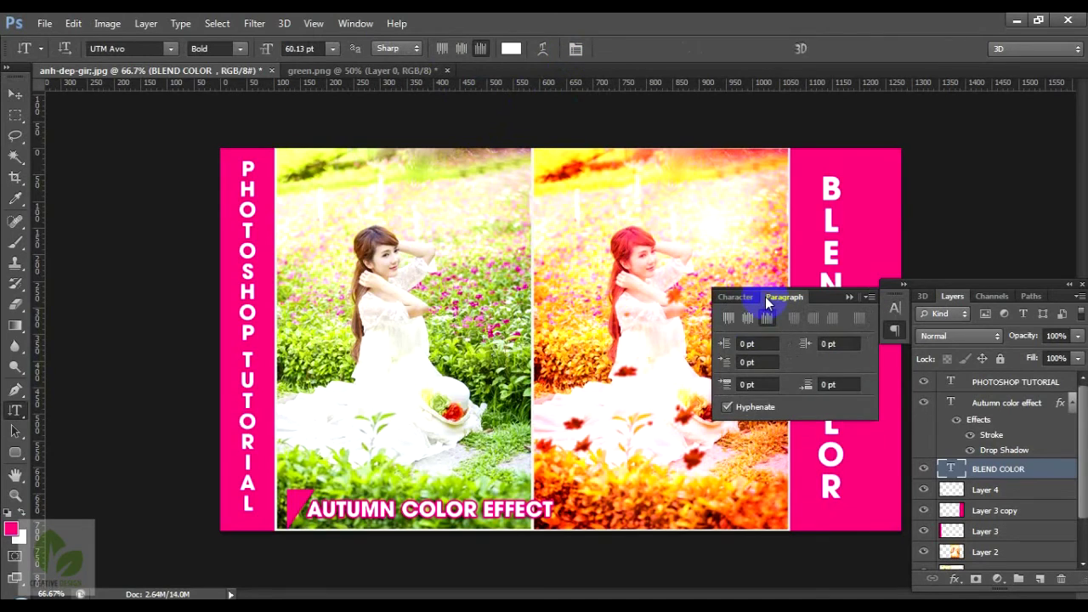
pyautogui.click(727, 319)
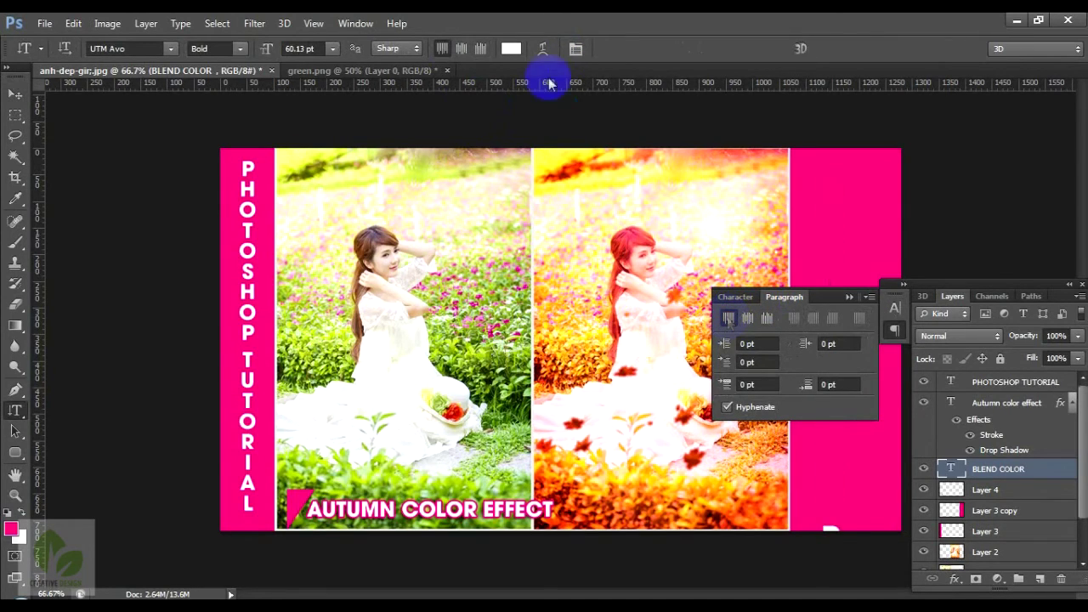
pyautogui.click(15, 93)
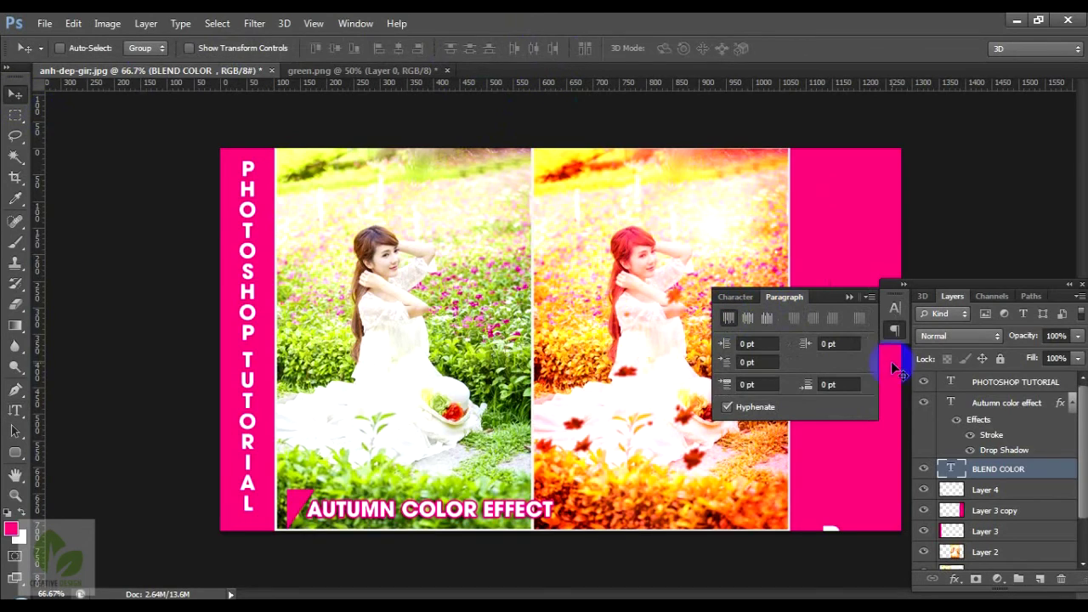
pyautogui.click(870, 297)
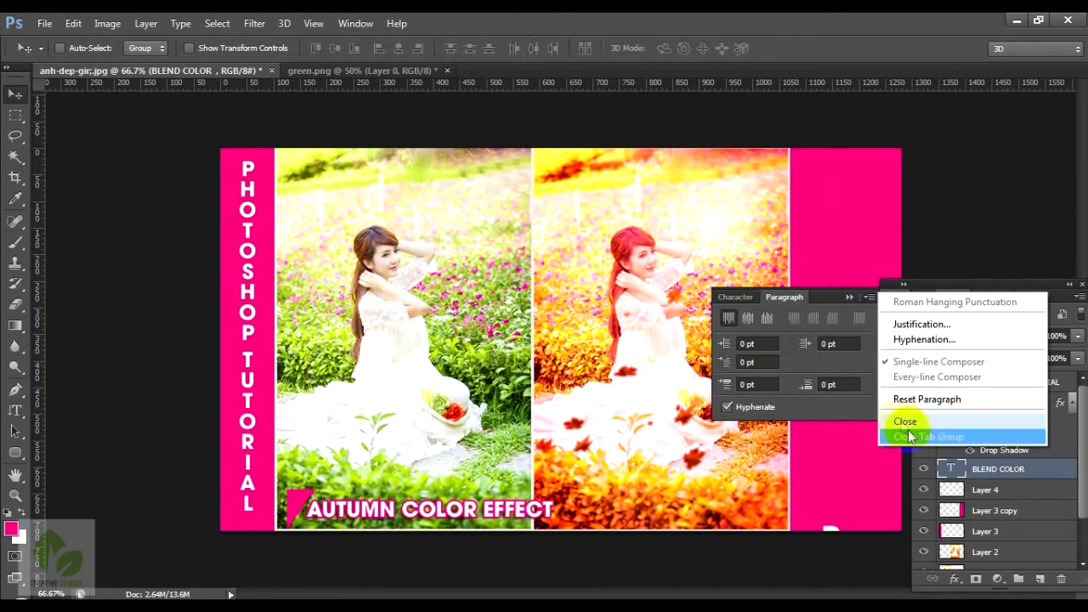
pyautogui.click(901, 429)
pyautogui.hotkey('ctrl', 't')
pyautogui.moveTo(831, 553); pyautogui.dragTo(845, 209)
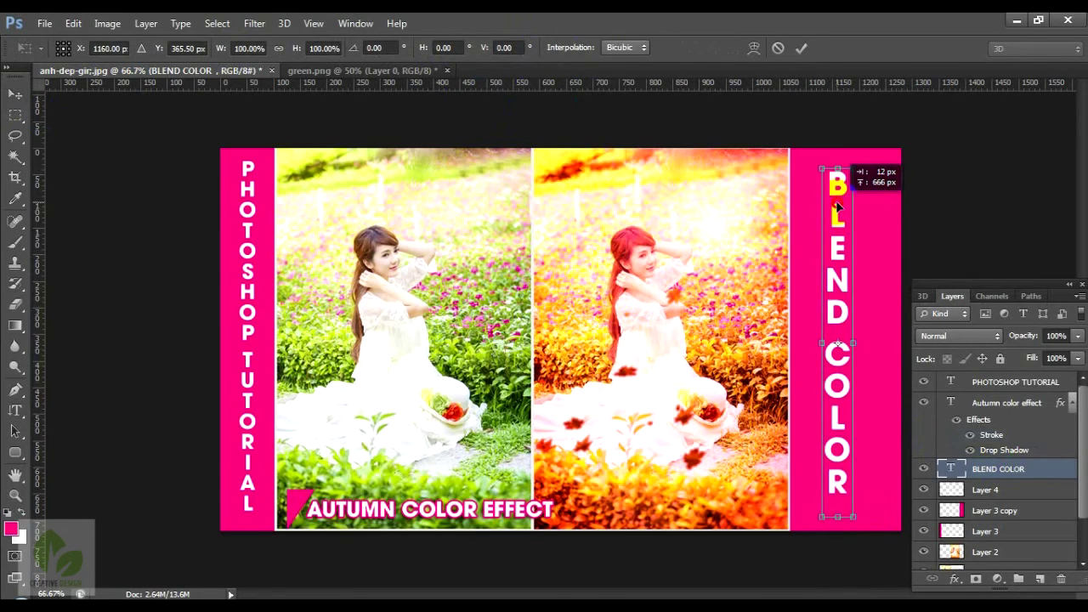
# Step: Confirm BLEND COLOR's position and fine-tune it centred down the right pink strip
pyautogui.press('Return')
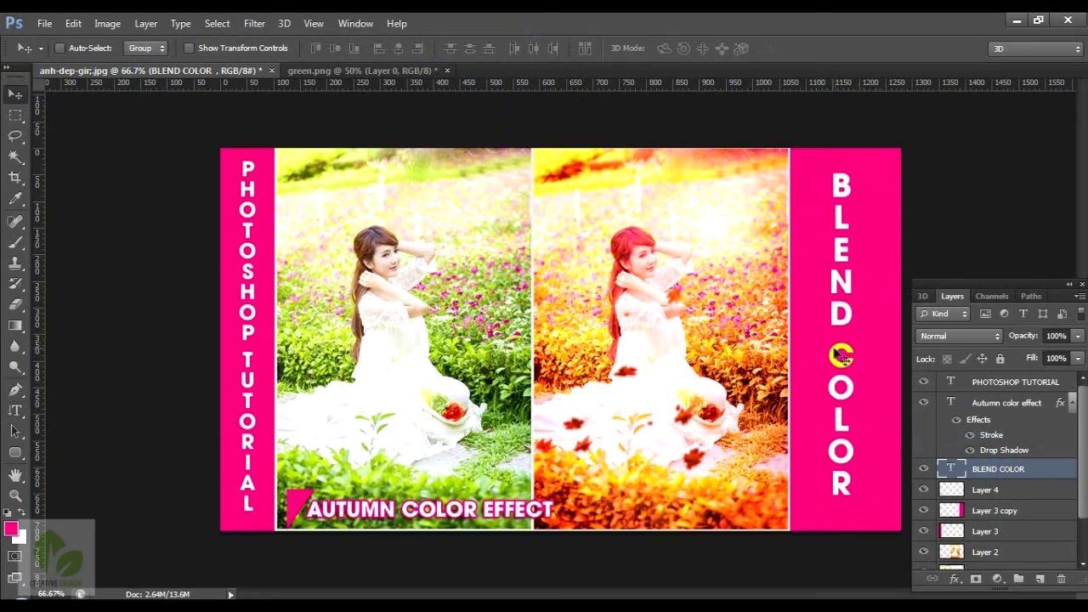
pyautogui.moveTo(838, 353); pyautogui.dragTo(844, 352)
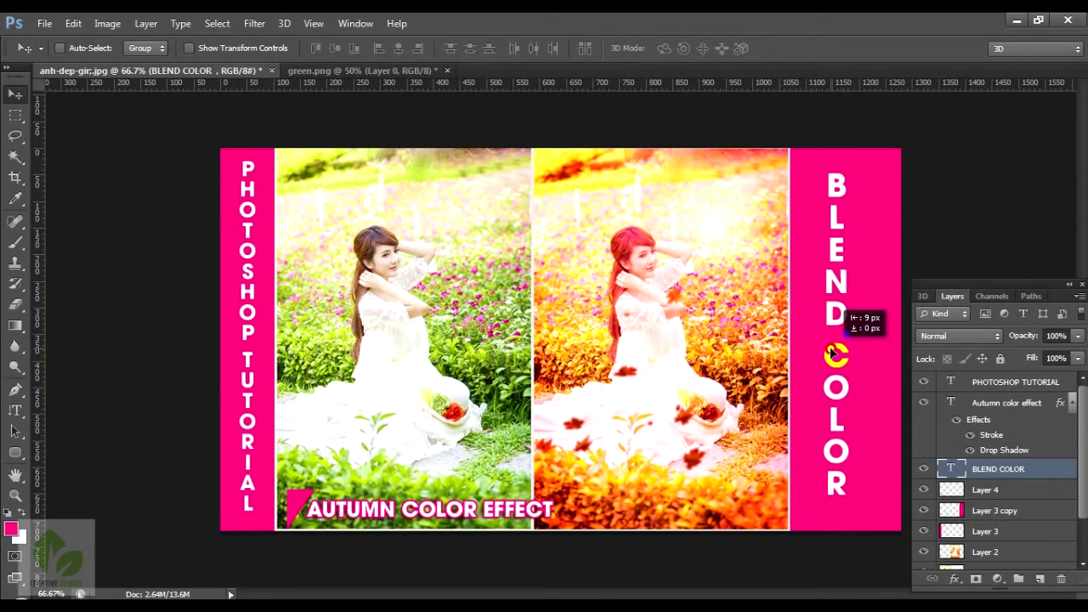
pyautogui.moveTo(841, 353); pyautogui.dragTo(837, 354)
pyautogui.click(990, 510)
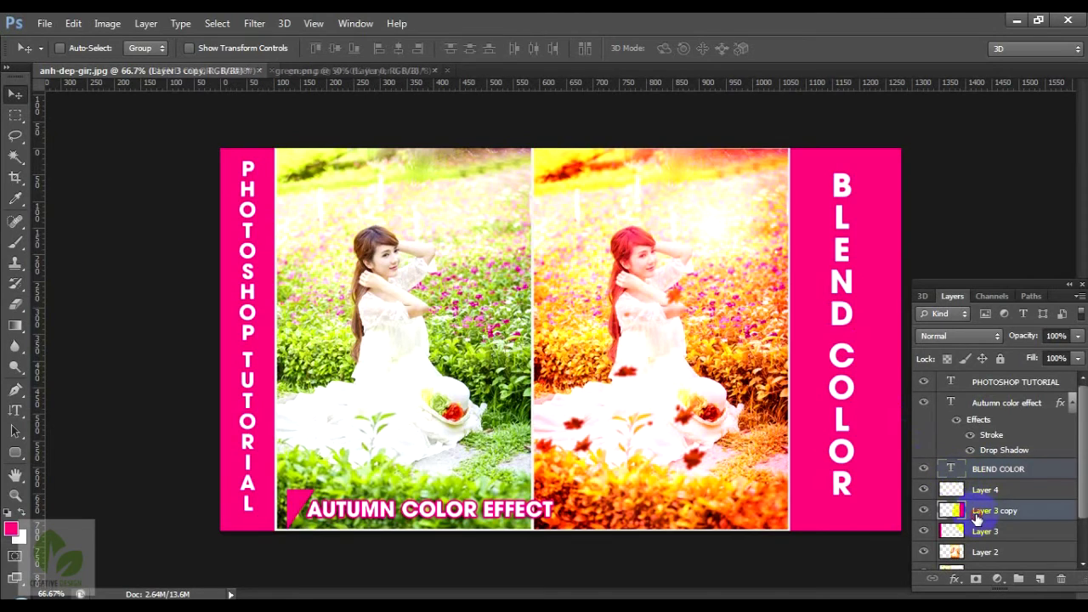
# Step: Add a Reveal All layer mask to Layer 3 copy
pyautogui.click(145, 23)
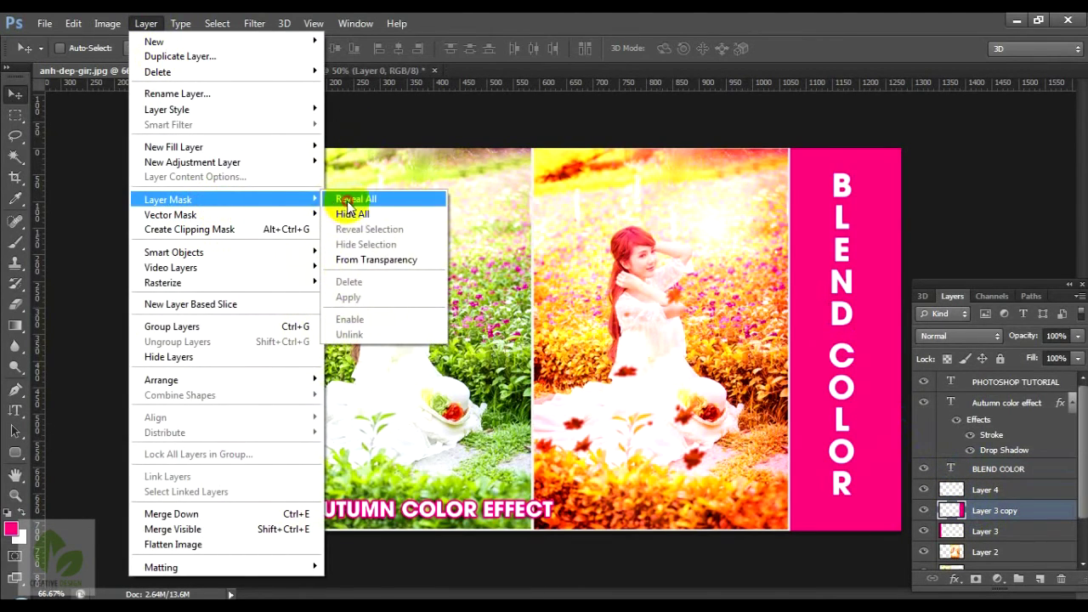
pyautogui.click(352, 198)
pyautogui.press('t')
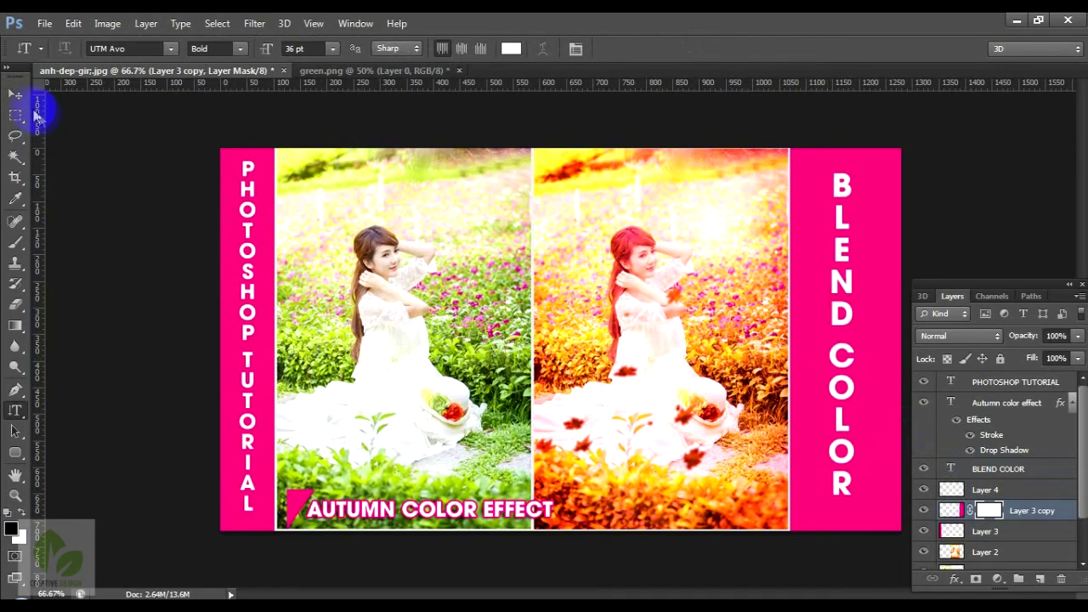
pyautogui.click(15, 94)
# Step: Draw a linear white-to-pink gradient across the strip's left edge on the mask
pyautogui.press('g')
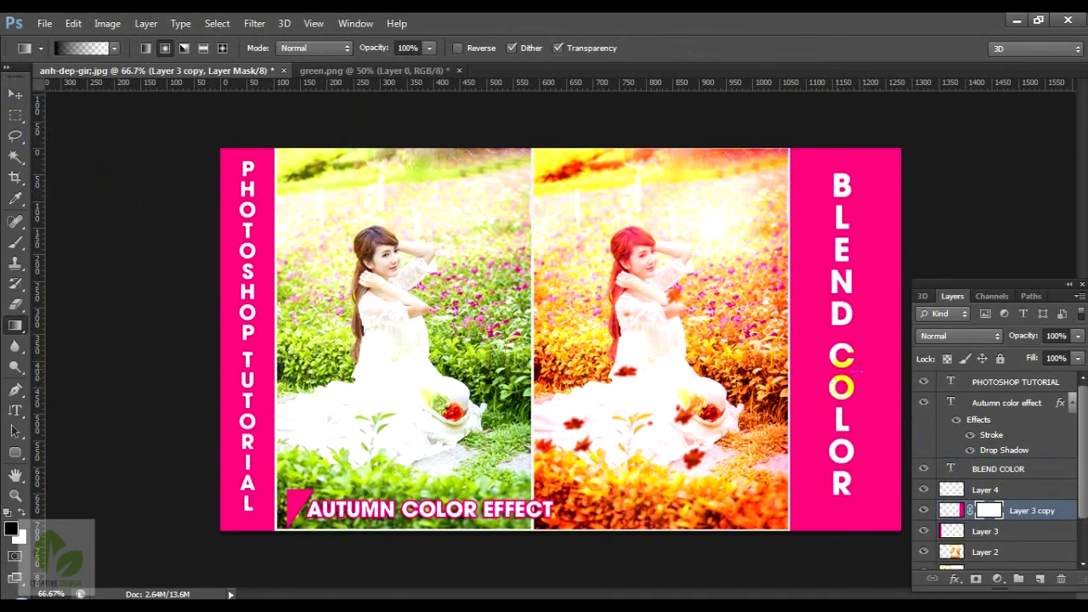
pyautogui.moveTo(845, 359); pyautogui.dragTo(797, 358)
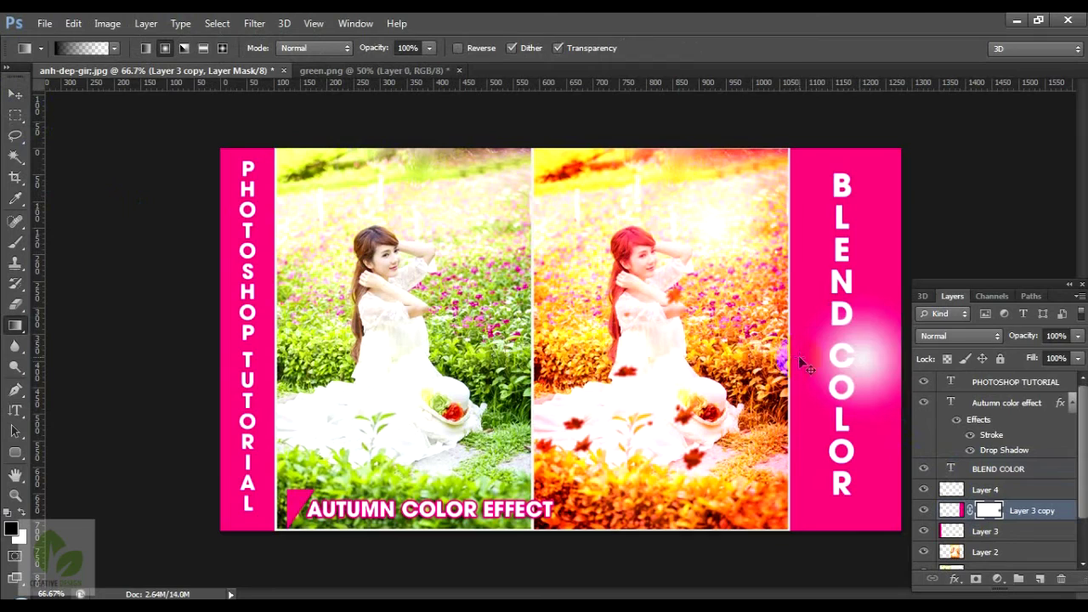
pyautogui.hotkey('ctrl', 'z')
pyautogui.click(146, 49)
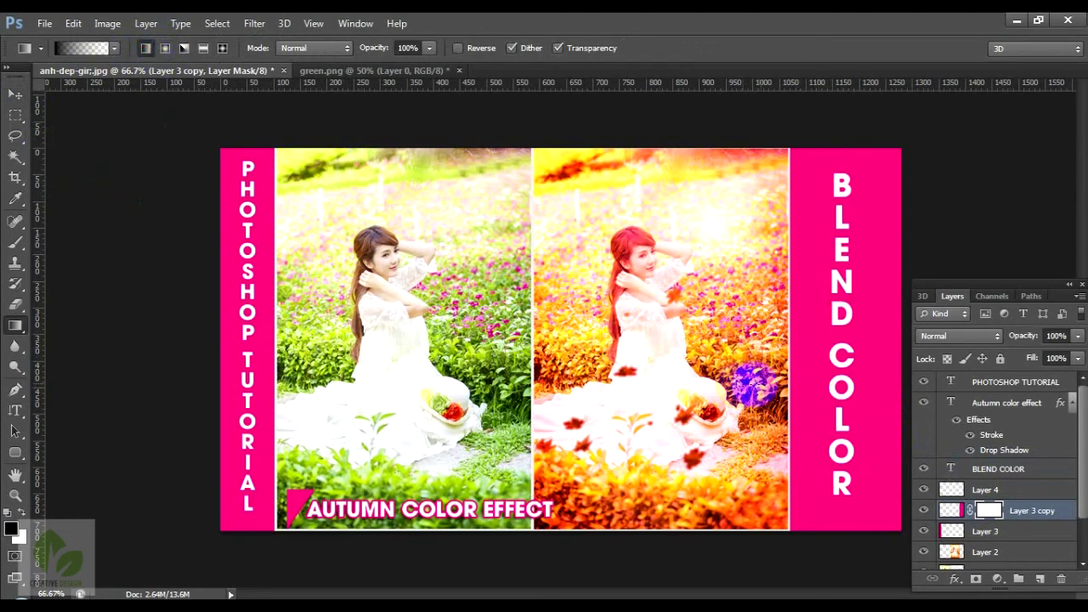
pyautogui.moveTo(846, 357)
pyautogui.mouseDown()
pyautogui.moveTo(810, 357)
pyautogui.moveTo(826, 356)
pyautogui.mouseUp()
pyautogui.hotkey('ctrl', 'z')
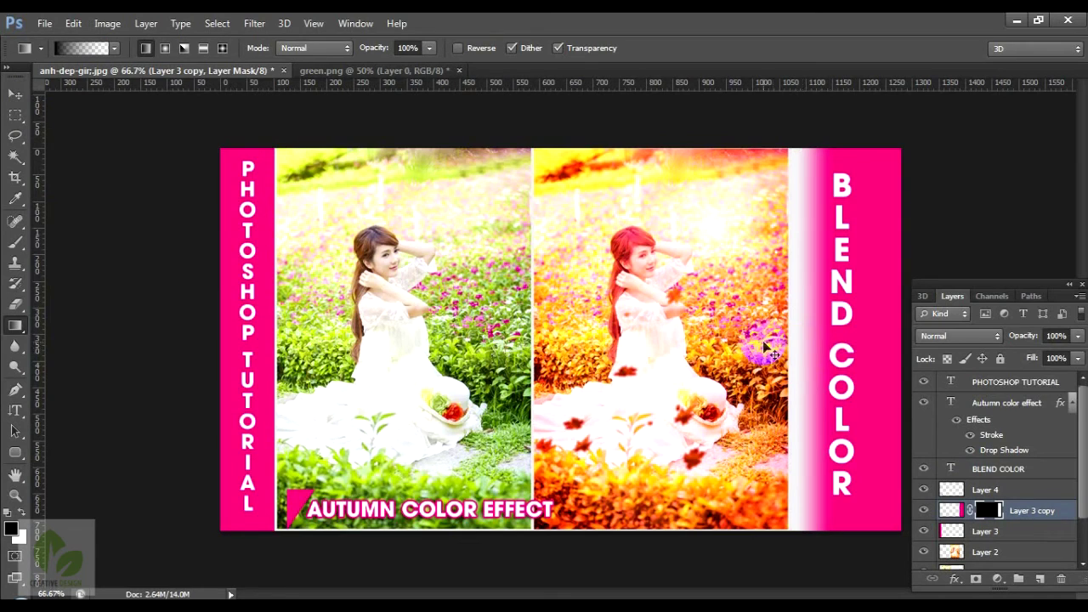
pyautogui.hotkey('ctrl', 'z')
pyautogui.moveTo(770, 347); pyautogui.dragTo(887, 337)
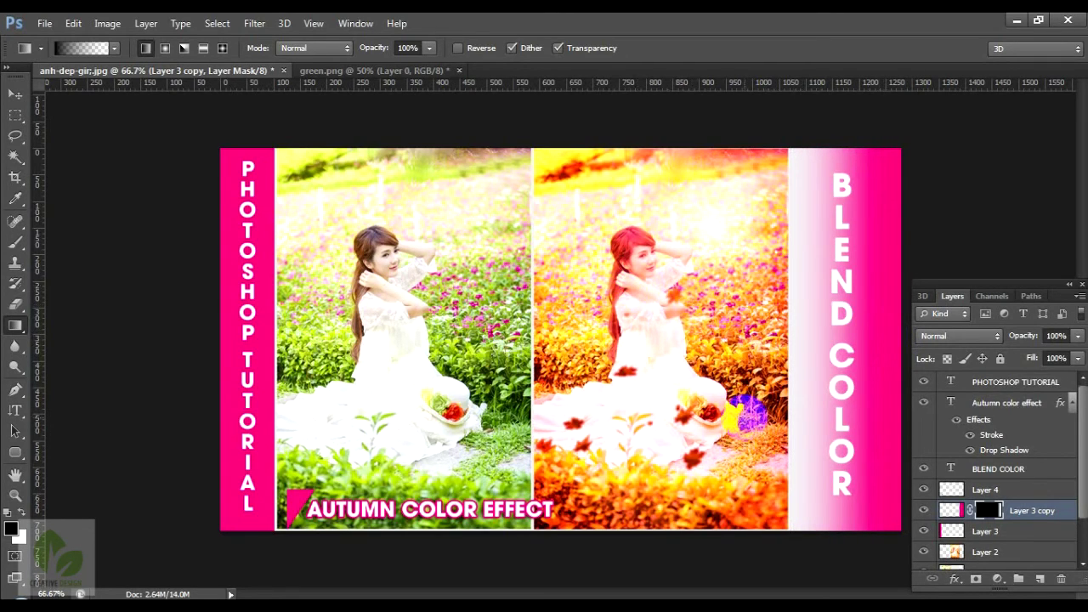
pyautogui.press('v')
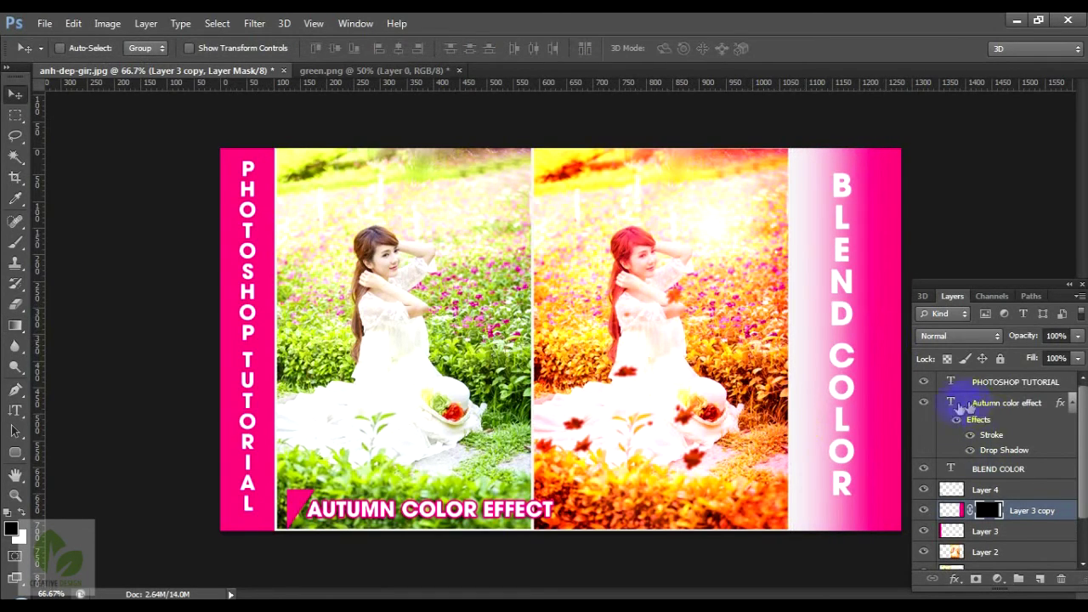
# Step: Fill the BLEND COLOR text with a yellow sampled from the photo
pyautogui.click(984, 492)
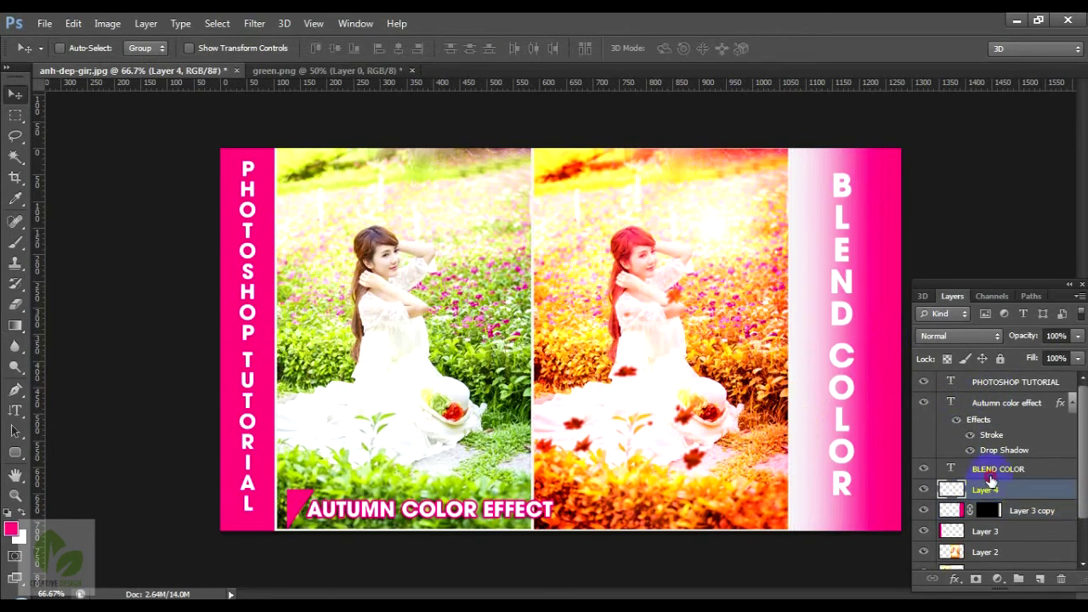
pyautogui.click(996, 470)
pyautogui.click(11, 528)
pyautogui.moveTo(661, 412)
pyautogui.mouseDown()
pyautogui.moveTo(656, 352)
pyautogui.moveTo(709, 345)
pyautogui.mouseUp()
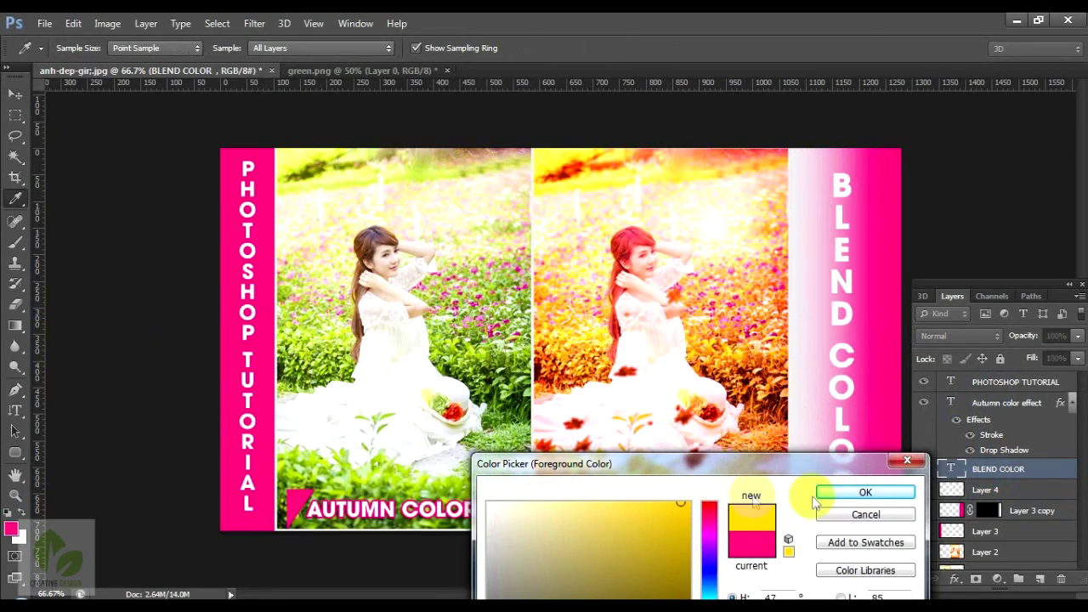
pyautogui.click(865, 492)
pyautogui.hotkey('alt', 'BackSpace')
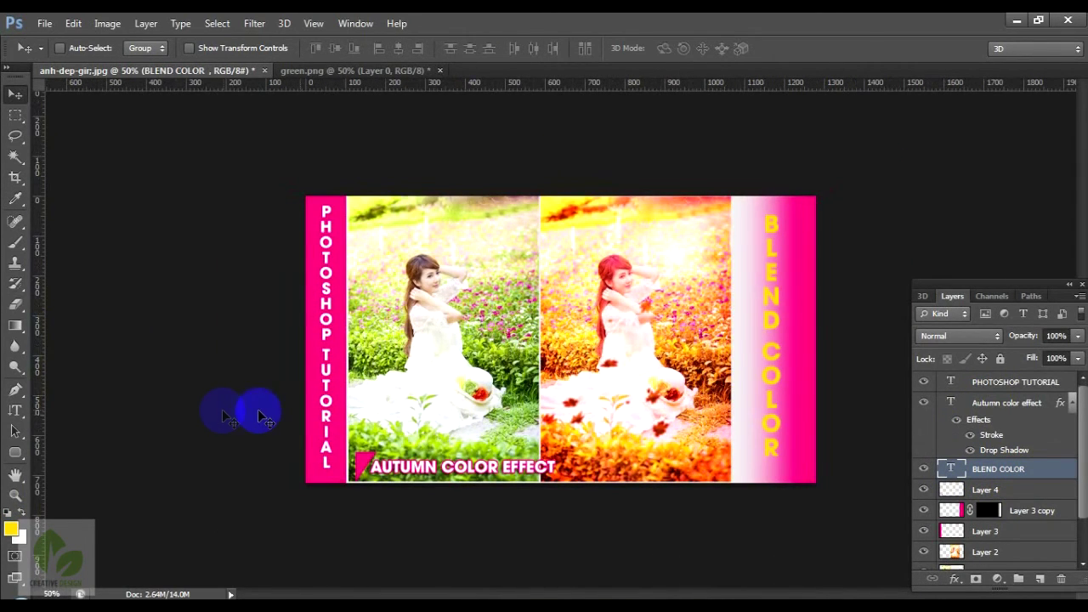
pyautogui.hotkey('ctrl', '+')
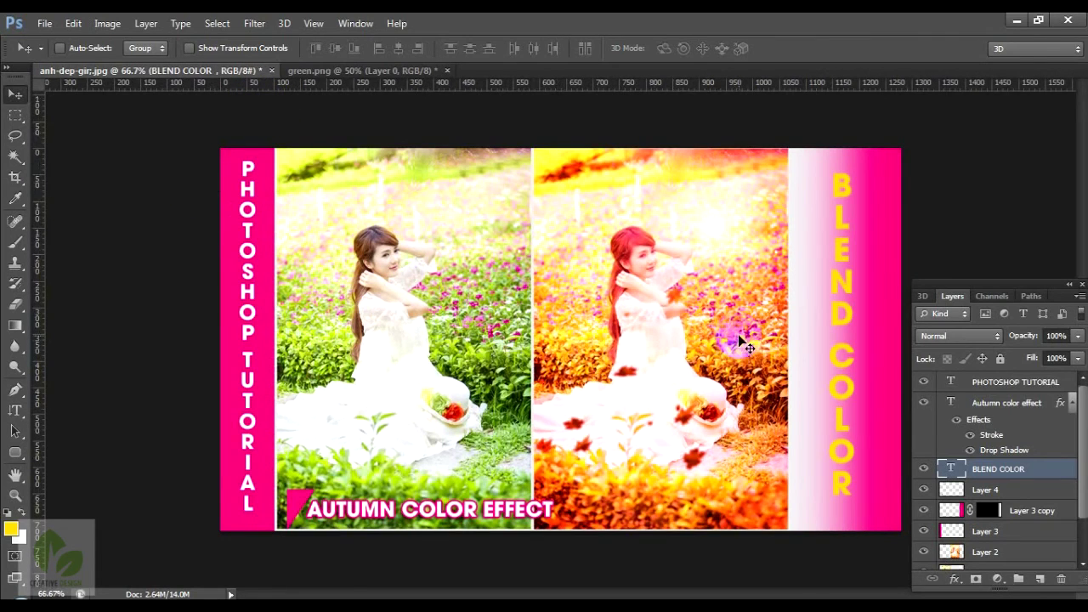
# Step: Set the text colour back to white and move BLEND COLOR about 49 px left
pyautogui.press('t')
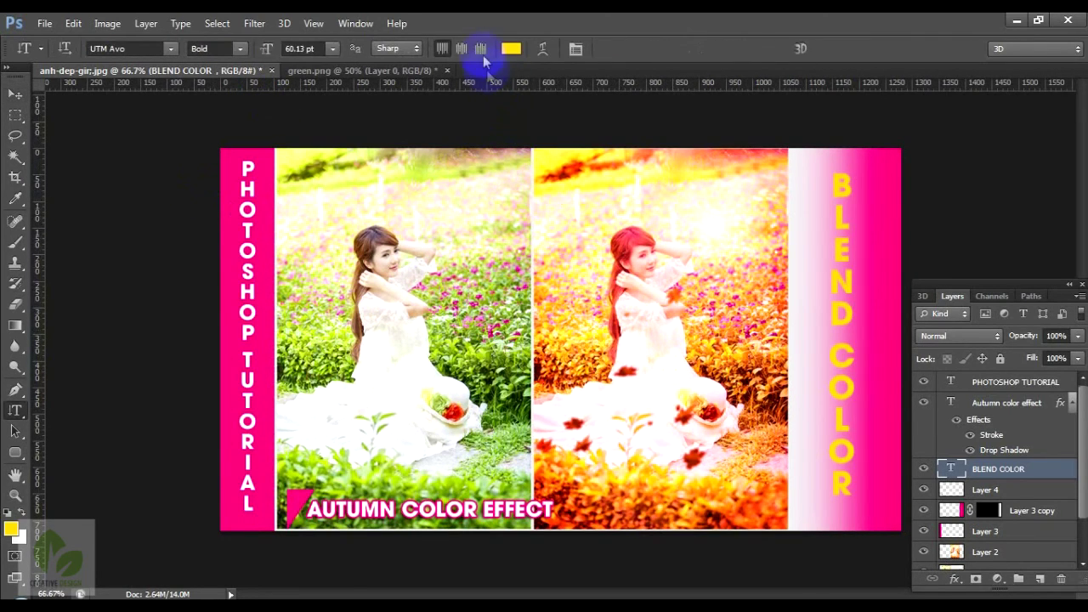
pyautogui.click(510, 47)
pyautogui.click(493, 498)
pyautogui.moveTo(492, 498); pyautogui.dragTo(488, 507)
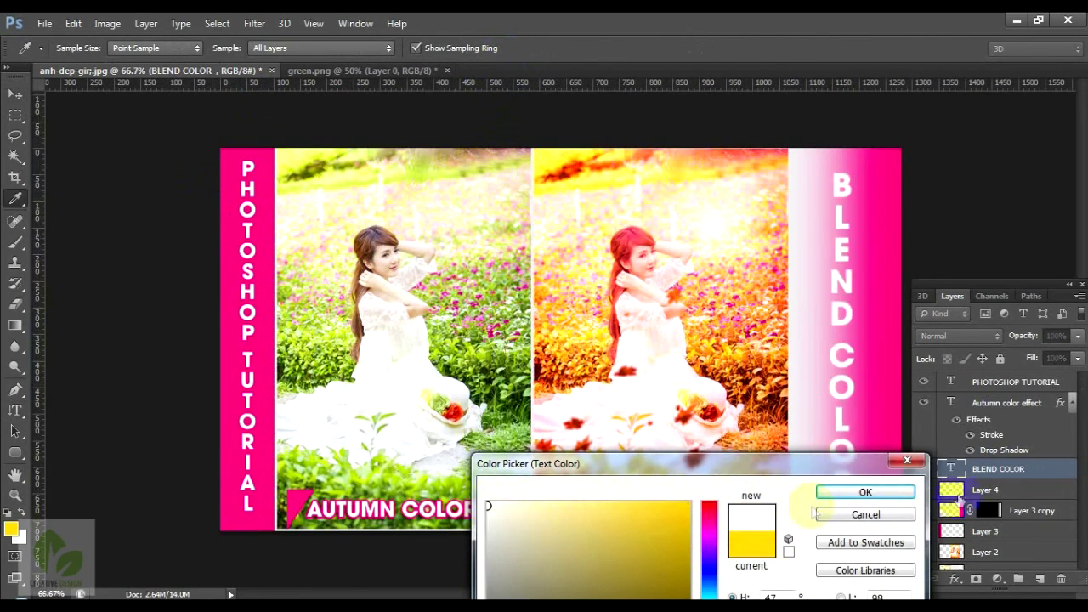
pyautogui.click(844, 491)
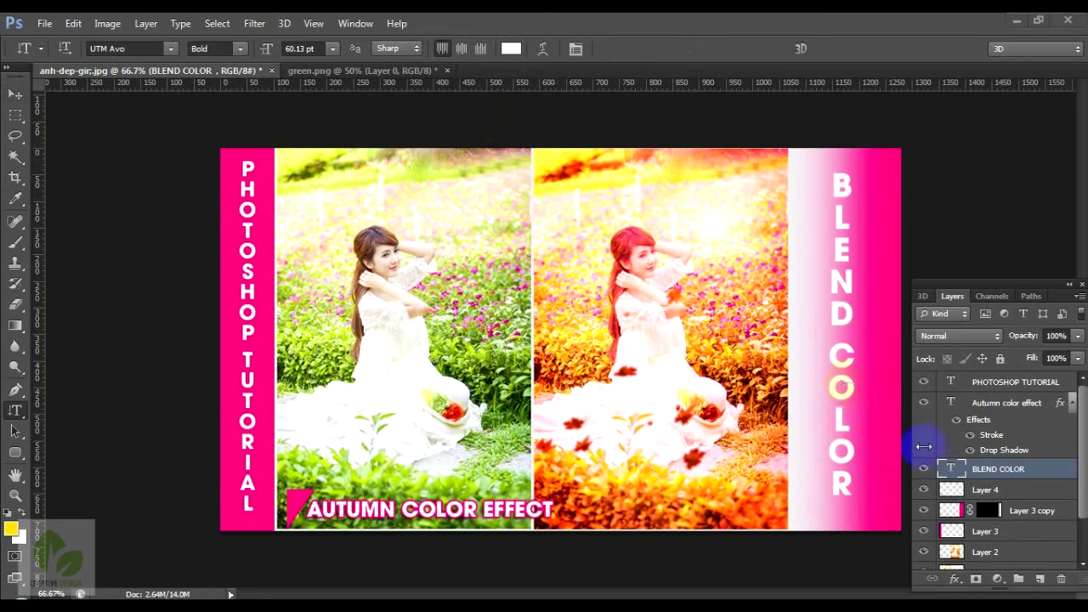
pyautogui.press('v')
pyautogui.click(843, 414)
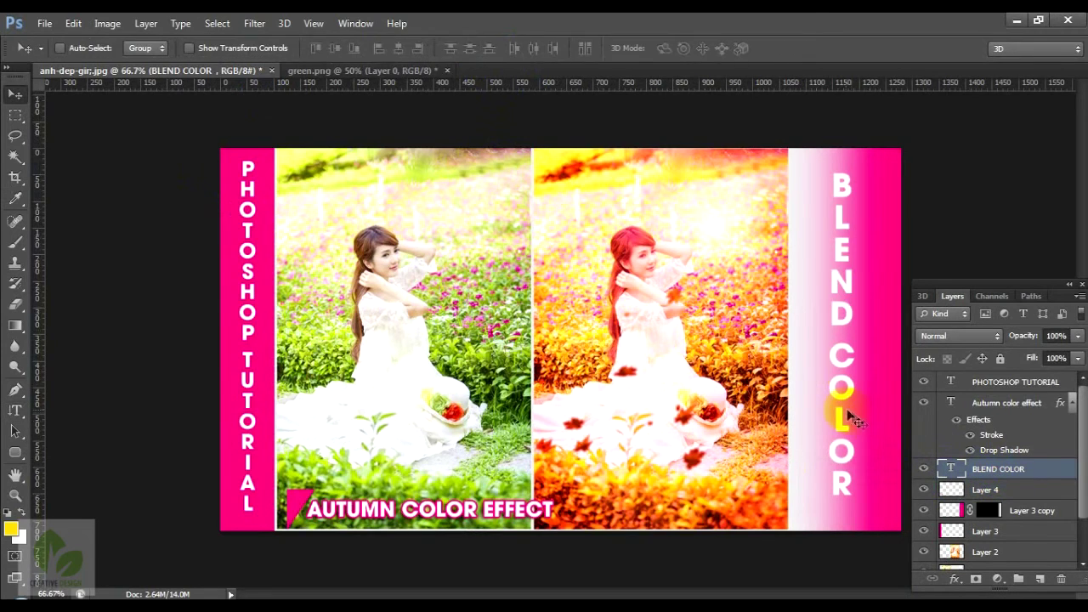
pyautogui.moveTo(844, 415)
pyautogui.mouseDown()
pyautogui.moveTo(819, 412)
pyautogui.moveTo(822, 402)
pyautogui.moveTo(867, 387)
pyautogui.mouseUp()
# Step: Retype the duplicated vertical text as SOFT LIGHT LOOK
pyautogui.press('t')
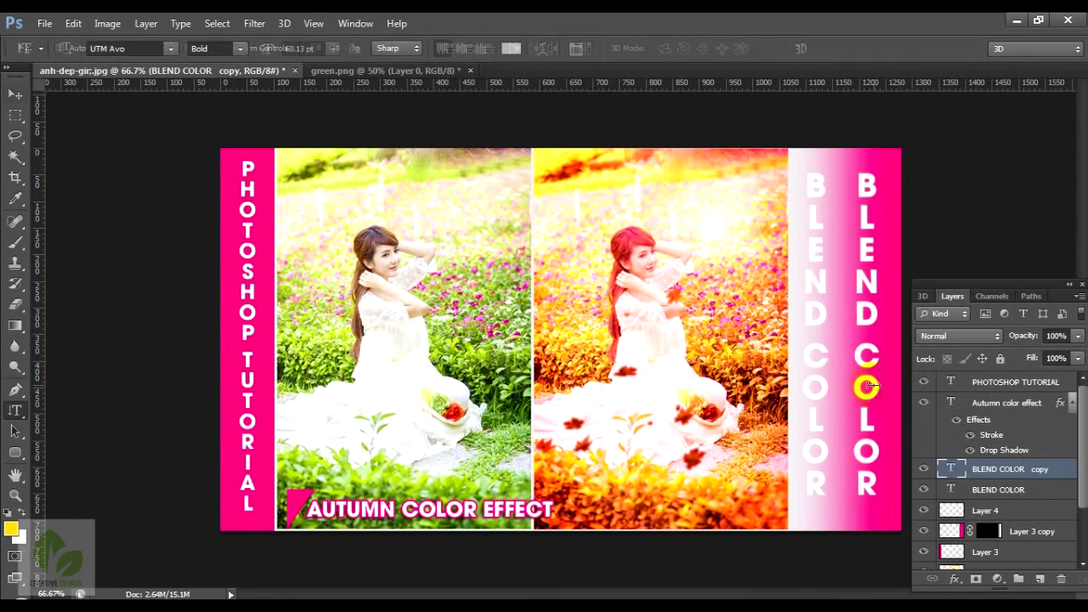
pyautogui.click(867, 386)
pyautogui.hotkey('ctrl', 'a')
pyautogui.write('SOFT LIGHT LO')
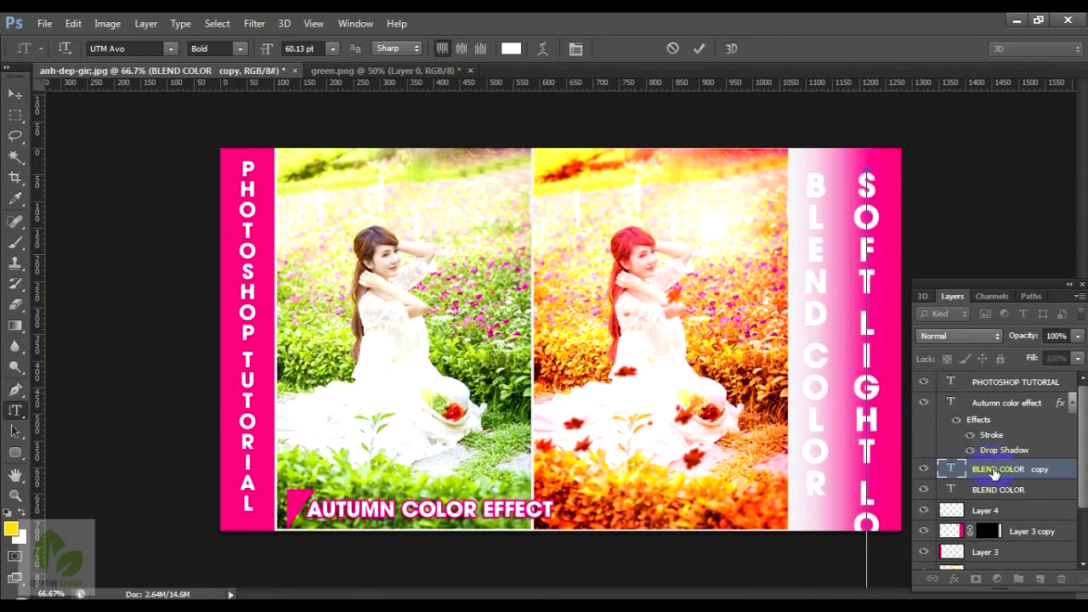
pyautogui.click(994, 474)
# Step: Set the SOFT LIGHT LOOK text to 40 pt in the UTM Bienvenue font
pyautogui.click(139, 48)
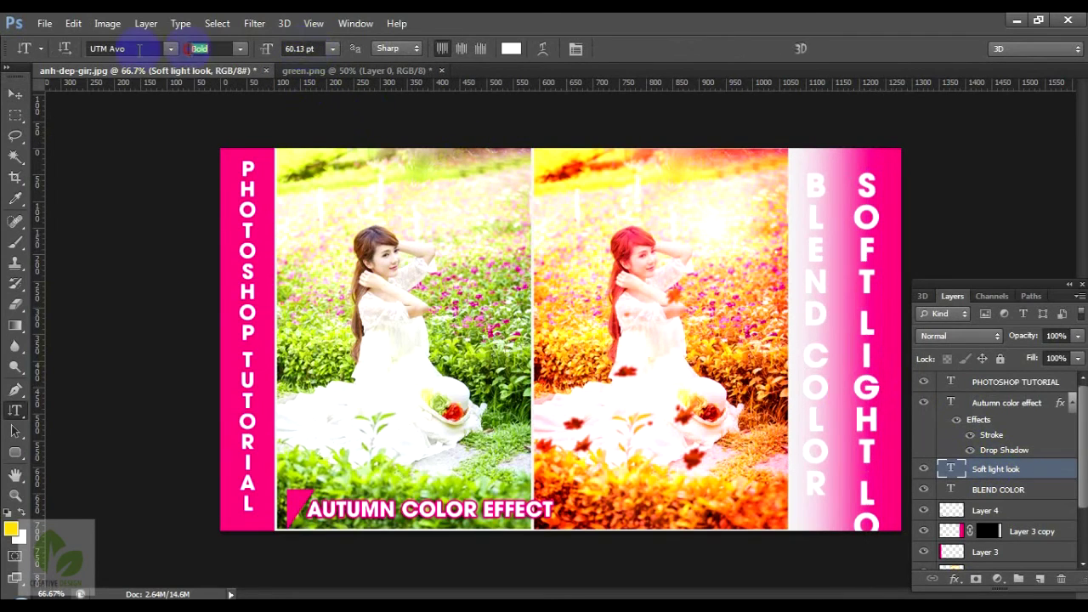
pyautogui.click(285, 49)
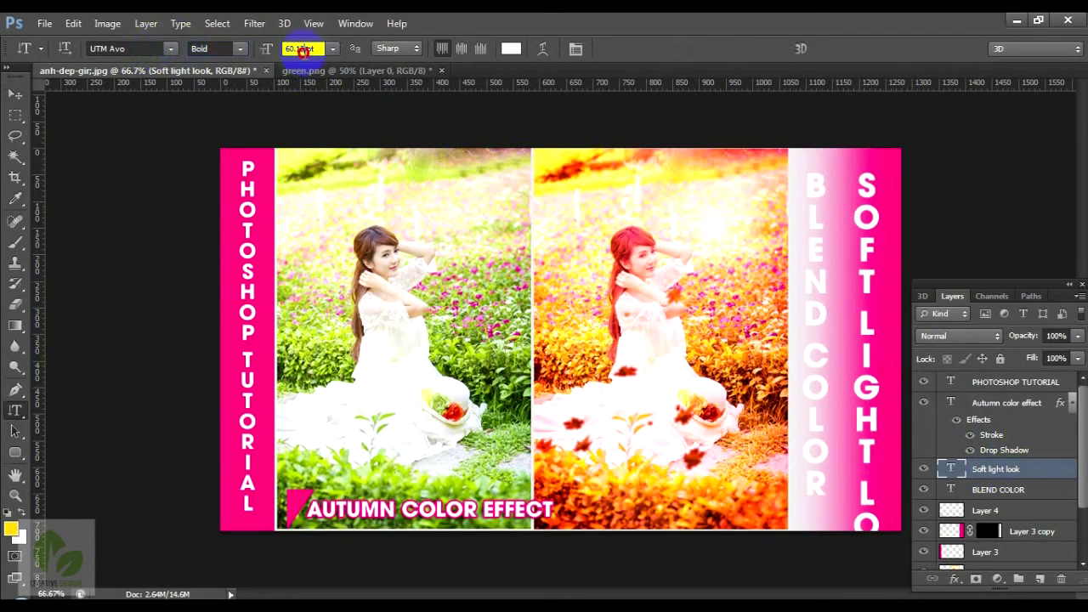
pyautogui.write('40')
pyautogui.press('Return')
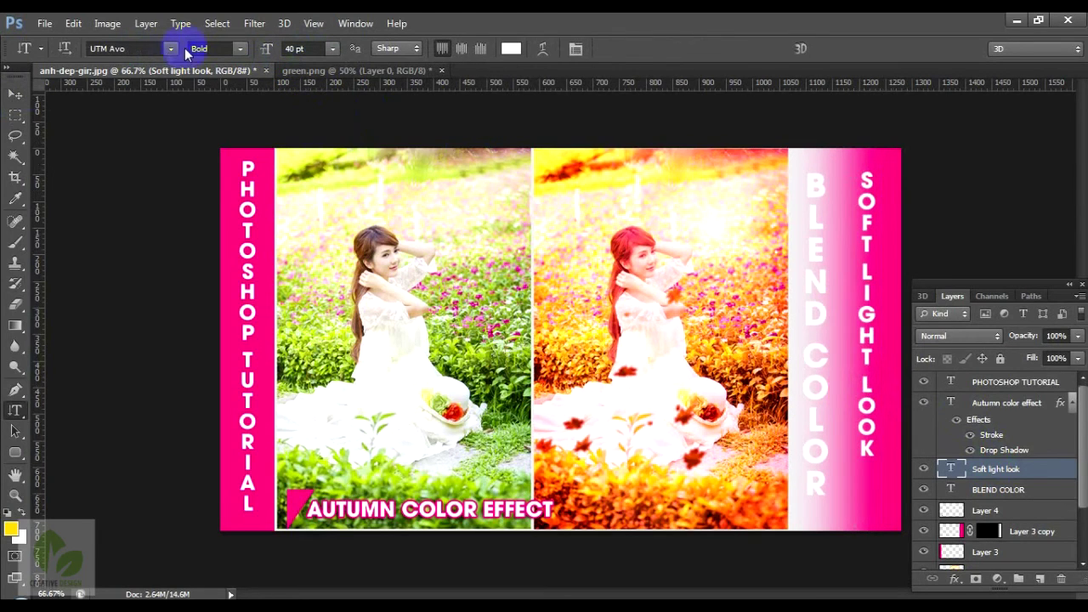
pyautogui.click(171, 49)
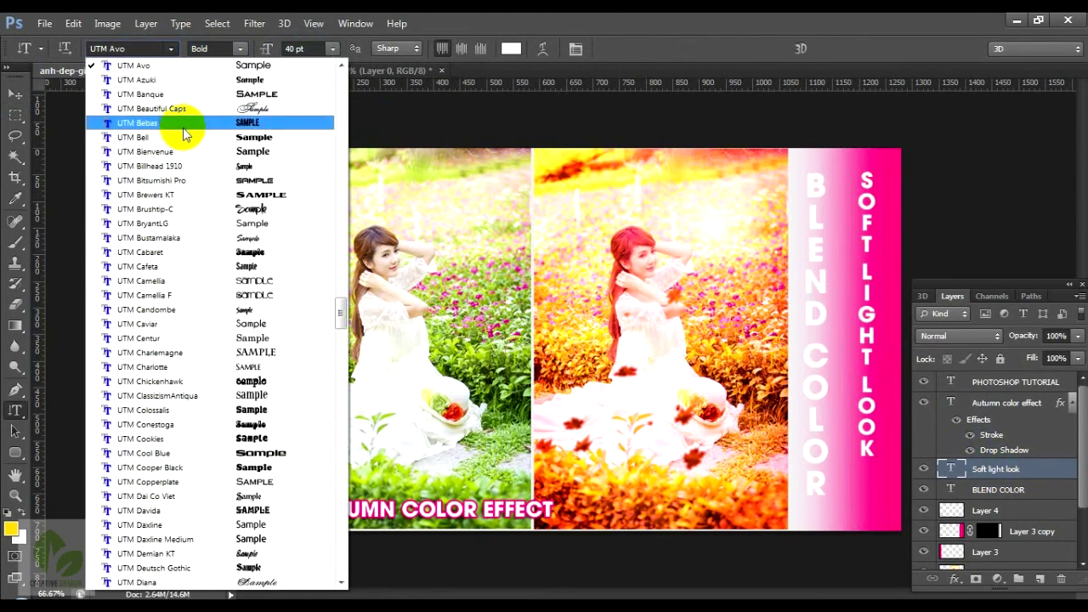
pyautogui.click(145, 151)
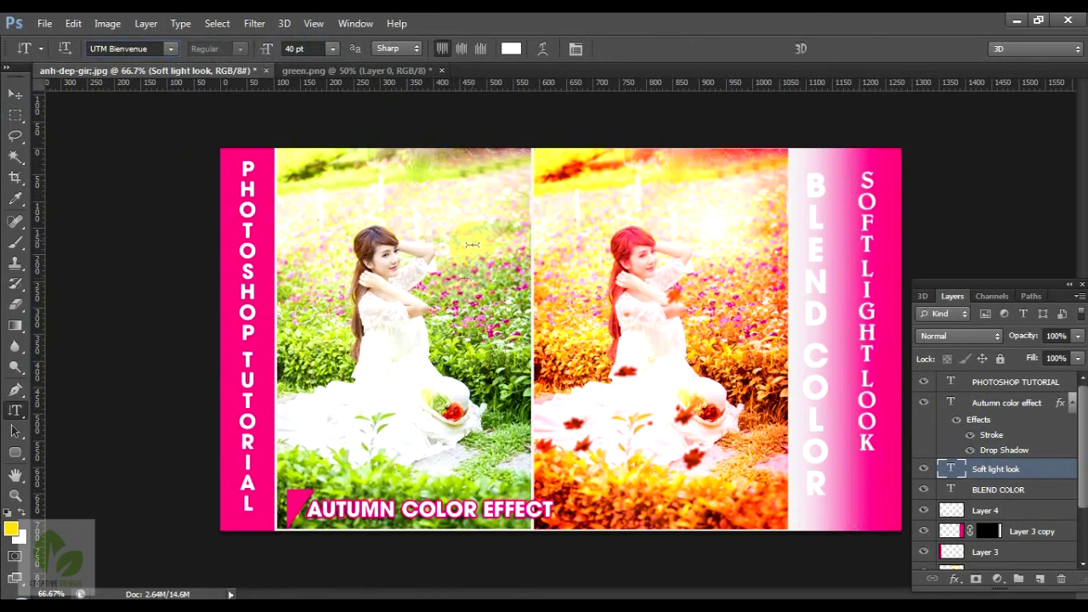
# Step: Move SOFT LIGHT LOOK slightly down and hide its layer
pyautogui.click(15, 93)
pyautogui.moveTo(881, 335); pyautogui.dragTo(893, 393)
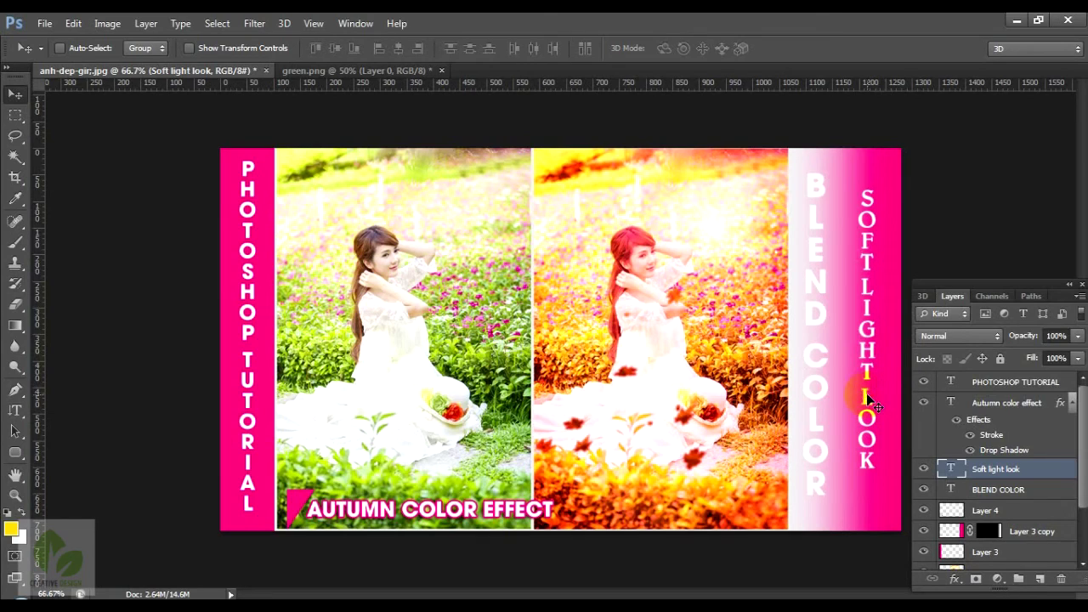
pyautogui.click(923, 470)
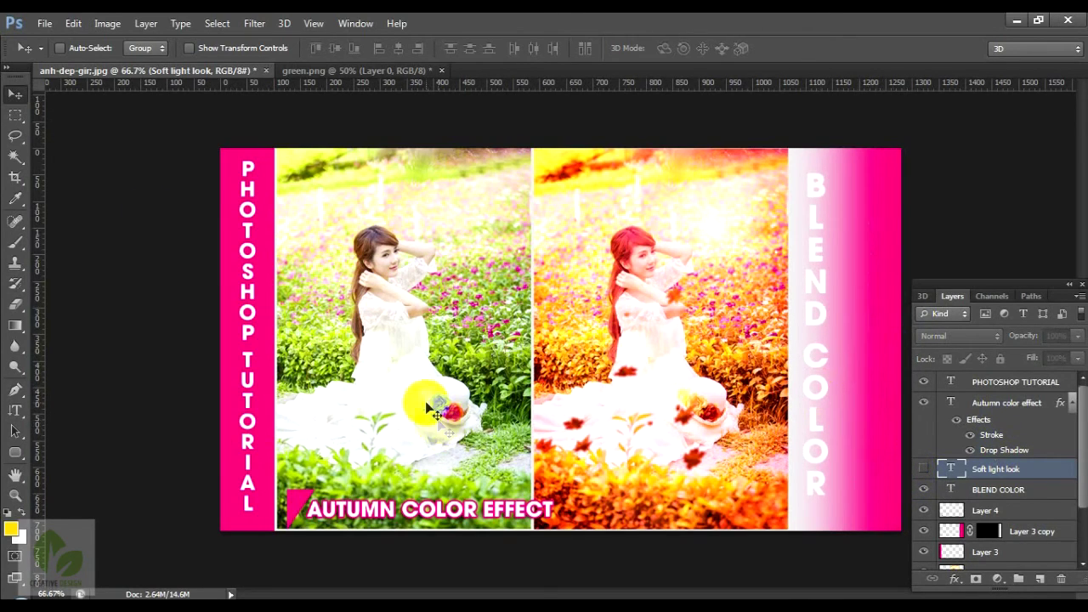
pyautogui.click(44, 23)
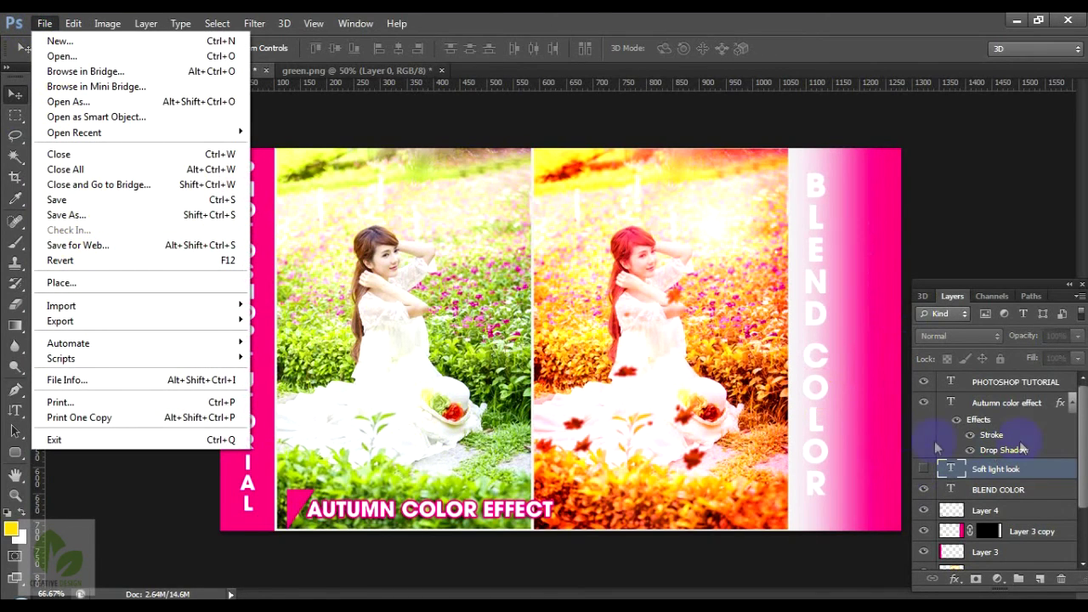
# Step: Hide both the SOFT LIGHT LOOK and BLEND COLOR text layers
pyautogui.click(990, 471)
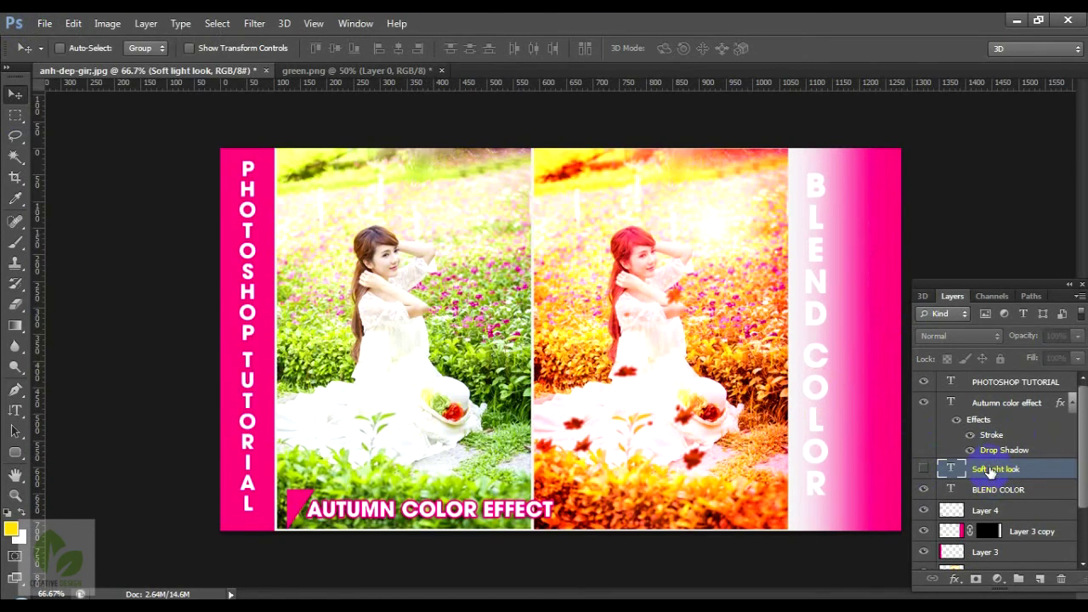
pyautogui.click(923, 468)
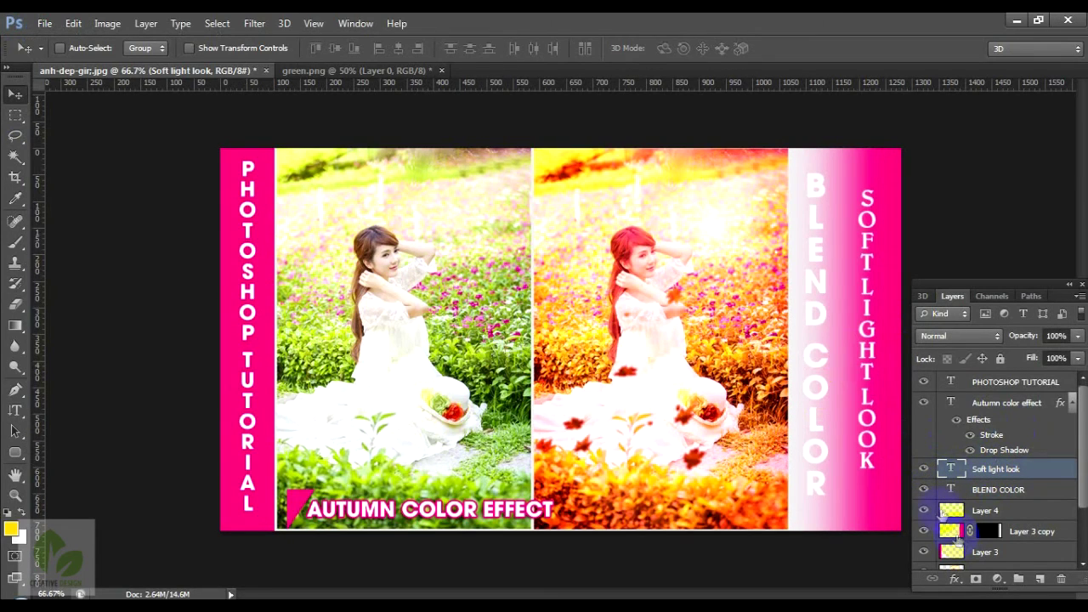
pyautogui.click(923, 468)
pyautogui.click(923, 489)
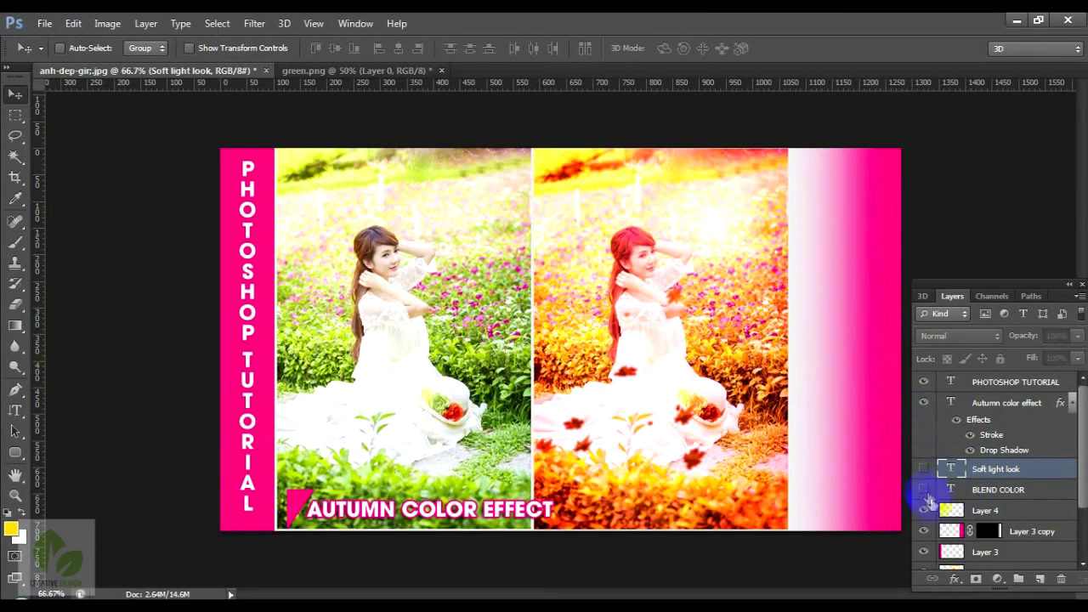
# Step: Desaturate Layer 3 copy and raise its RGB curve to make it pale grey
pyautogui.click(949, 532)
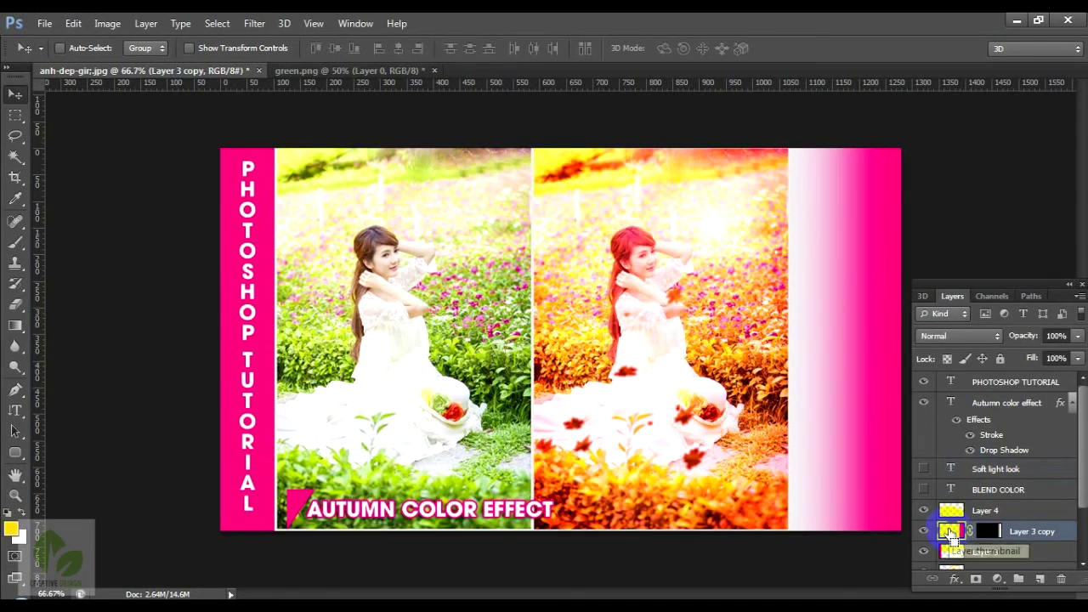
pyautogui.hotkey('ctrl', 'shift', 'u')
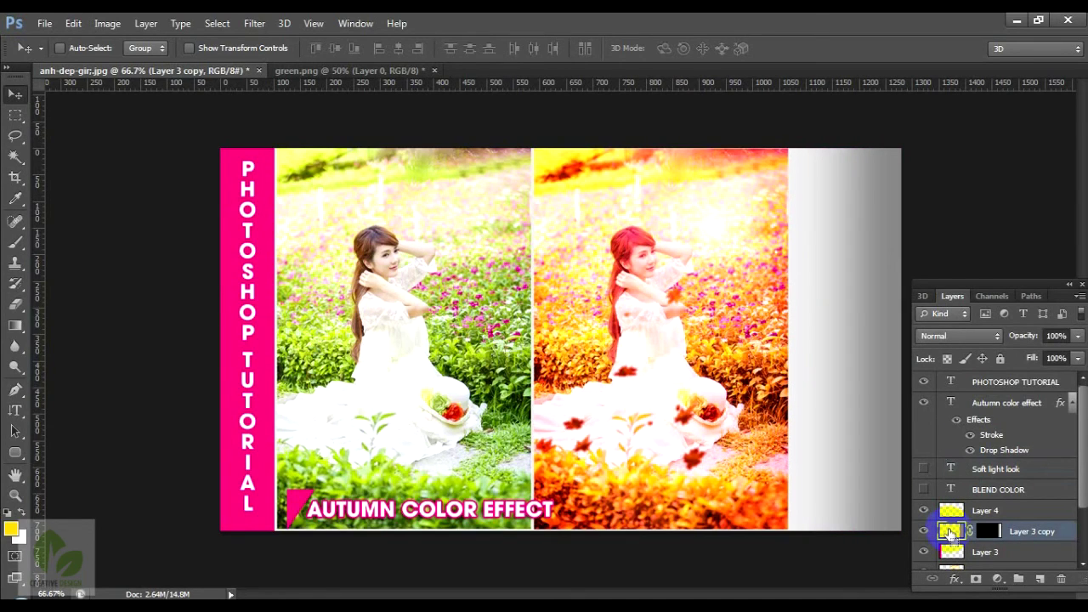
pyautogui.hotkey('ctrl', 'm')
pyautogui.moveTo(728, 558)
pyautogui.mouseDown()
pyautogui.moveTo(712, 470)
pyautogui.moveTo(729, 481)
pyautogui.mouseUp()
pyautogui.press('Return')
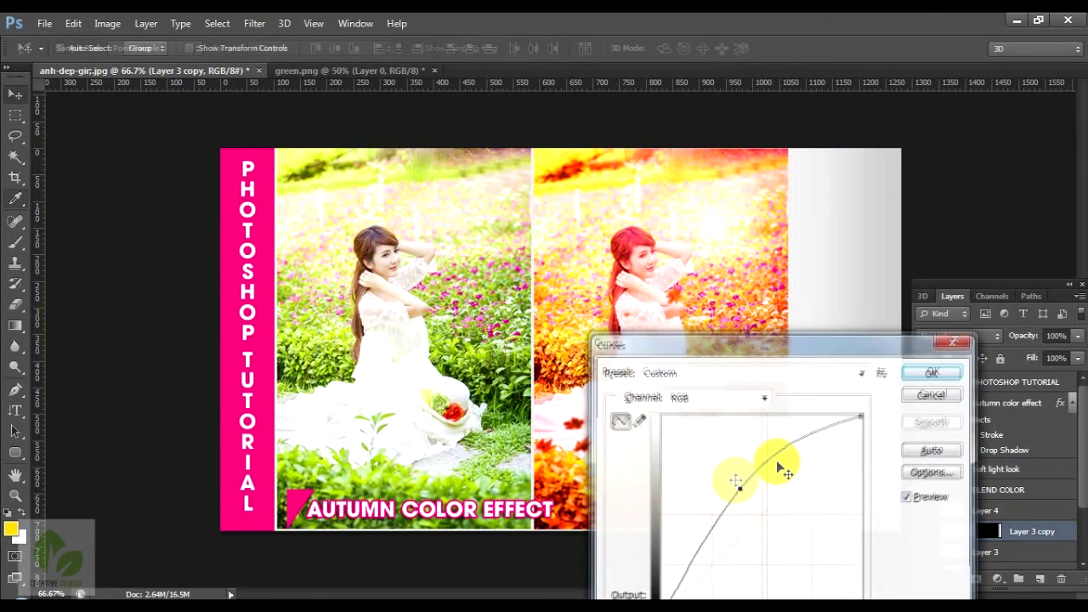
pyautogui.press('v')
pyautogui.moveTo(859, 387); pyautogui.dragTo(712, 434)
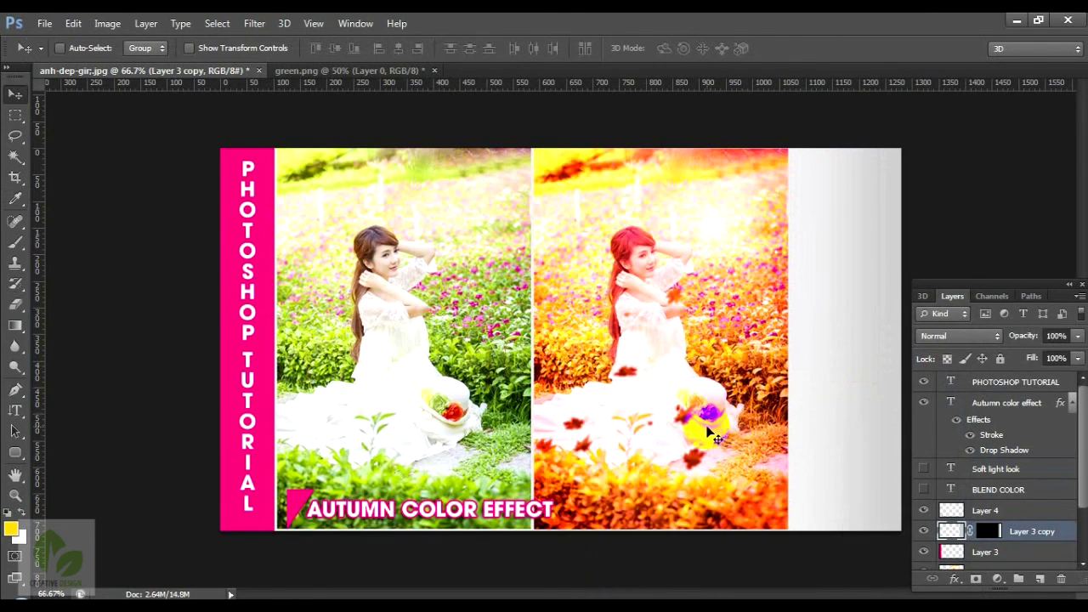
# Step: Save a JPEG copy named 'BLENDcolor anh-dep-gir.jpg' in the 2222 folder, accepting the JPEG options
pyautogui.hotkey('ctrl', 'shift', 's')
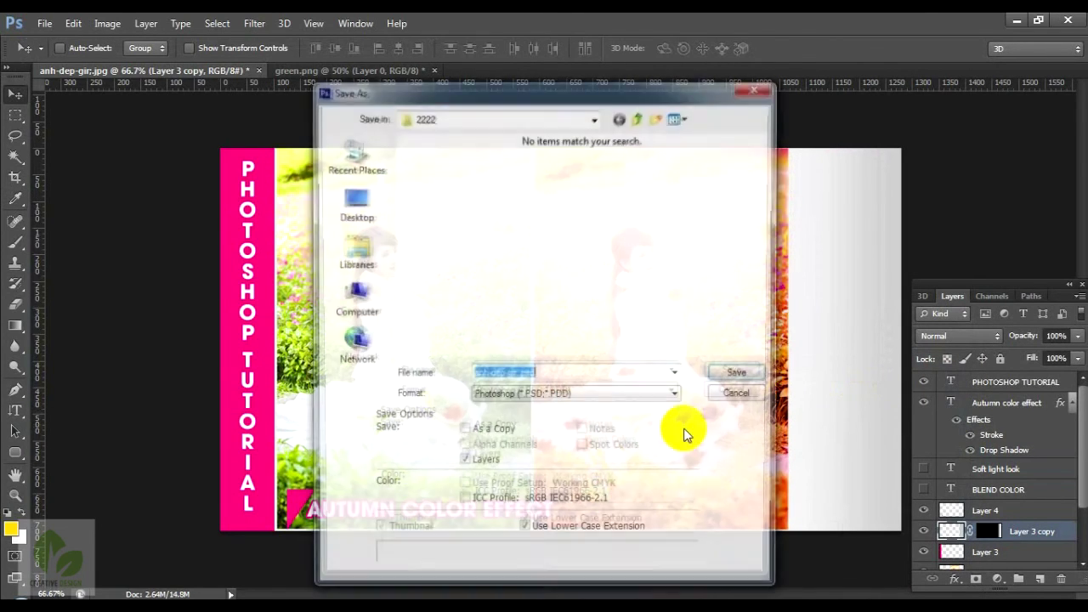
pyautogui.click(514, 396)
pyautogui.press('j')
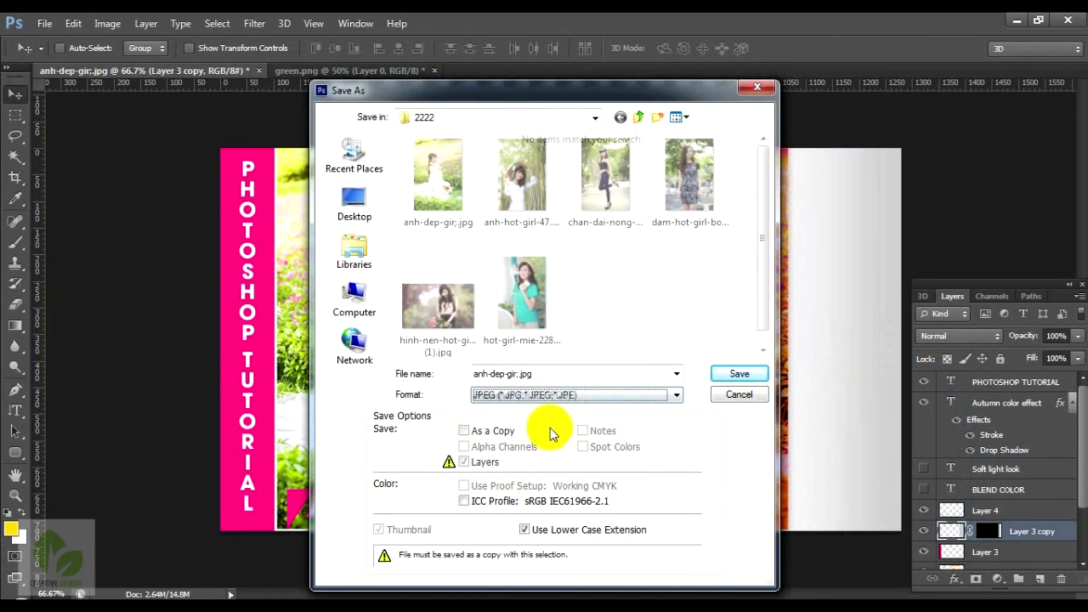
pyautogui.doubleClick(501, 374)
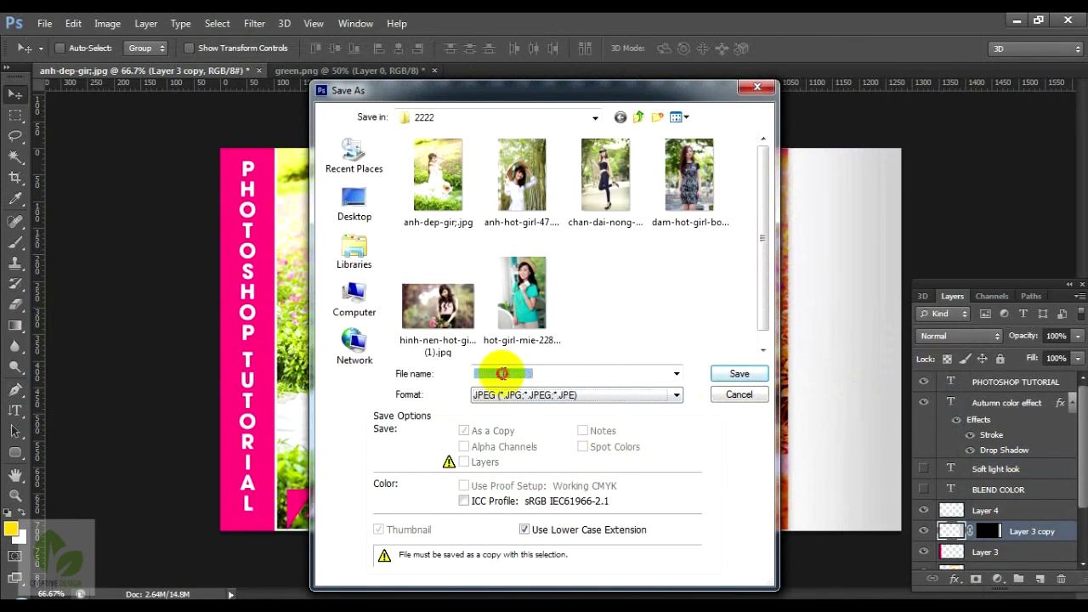
pyautogui.press('Home')
pyautogui.write('BLENDcolor')
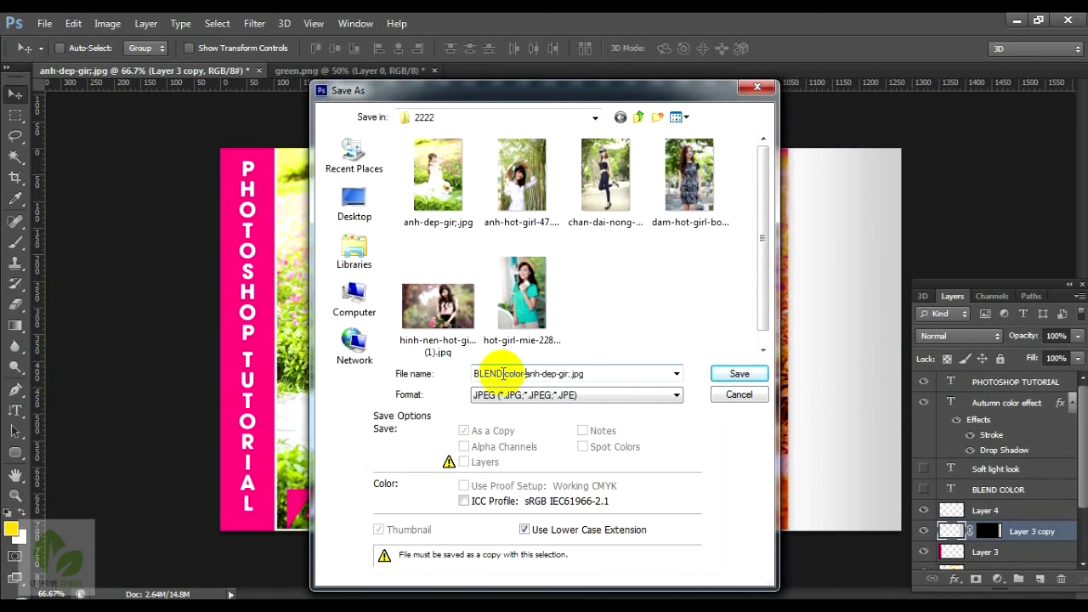
pyautogui.press('Return')
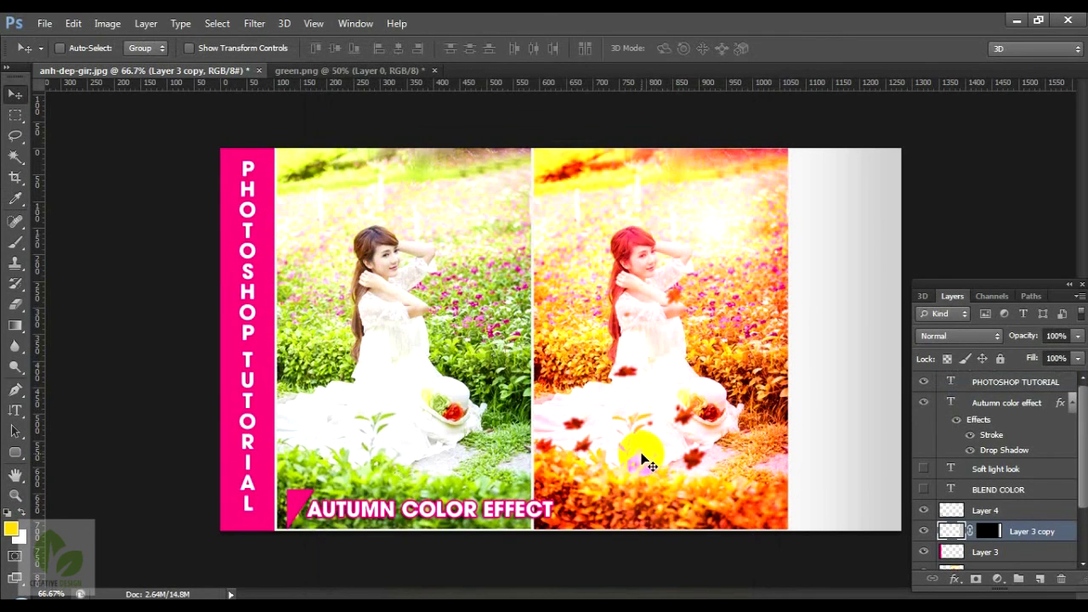
pyautogui.click(692, 550)
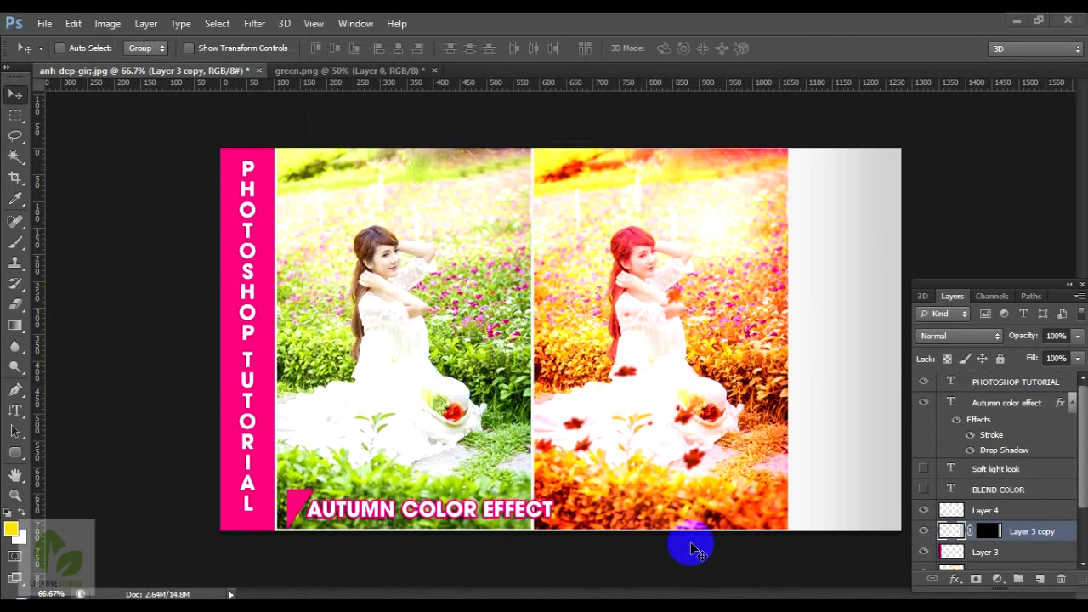